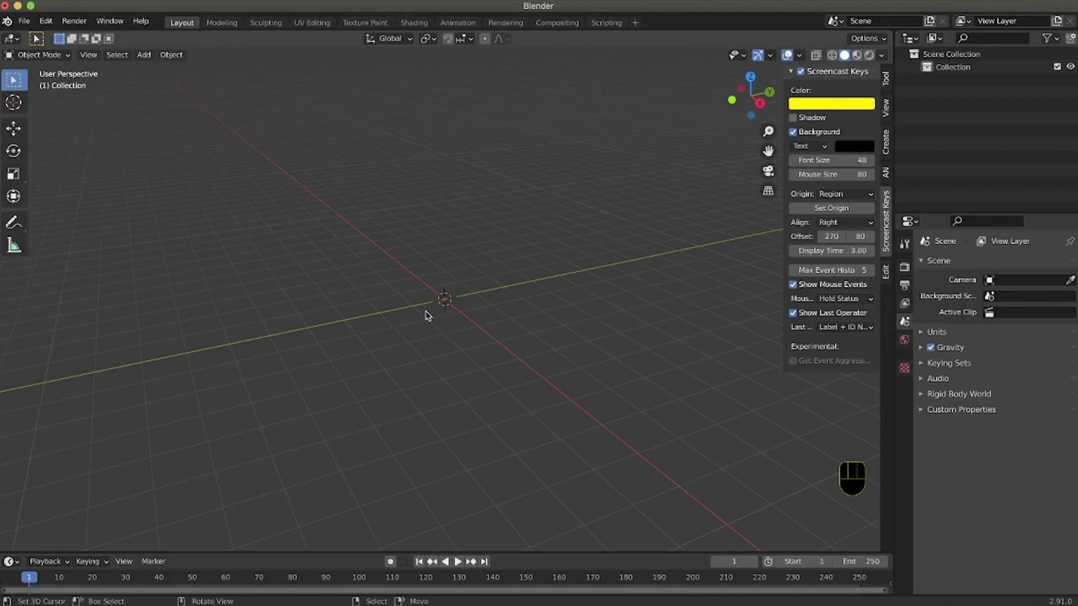
- Search the add-on preferences for "fract", make sure the Object: Cell Fracture add-on is enabled, and close the preferences
{"action": "scroll", "coordinate": [428, 315], "scroll_direction": "up", "scroll_amount": 1}
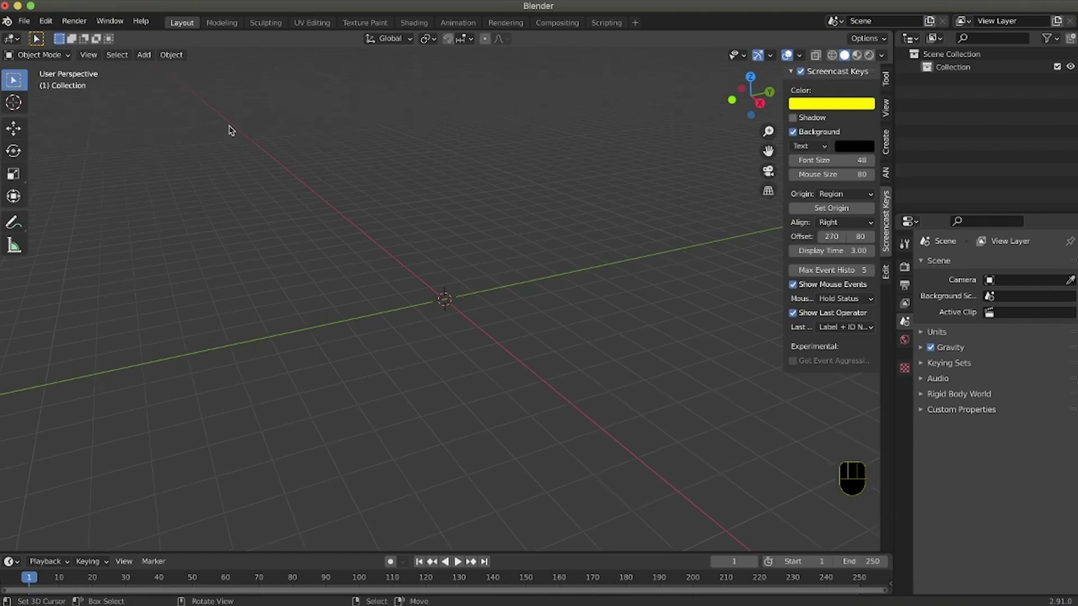
{"action": "left_click", "coordinate": [46, 21]}
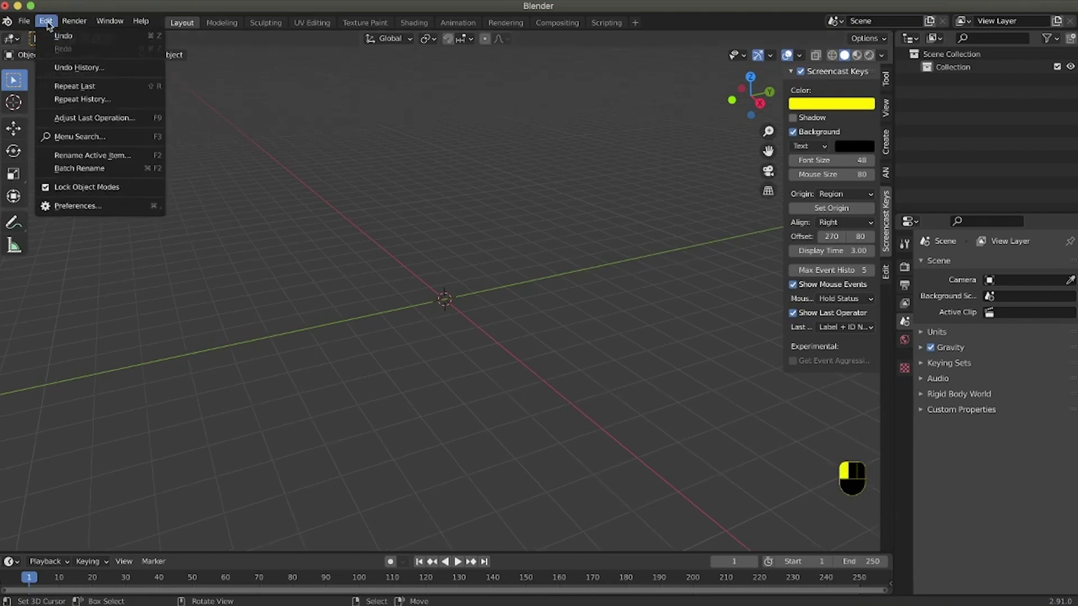
{"action": "left_click", "coordinate": [96, 206]}
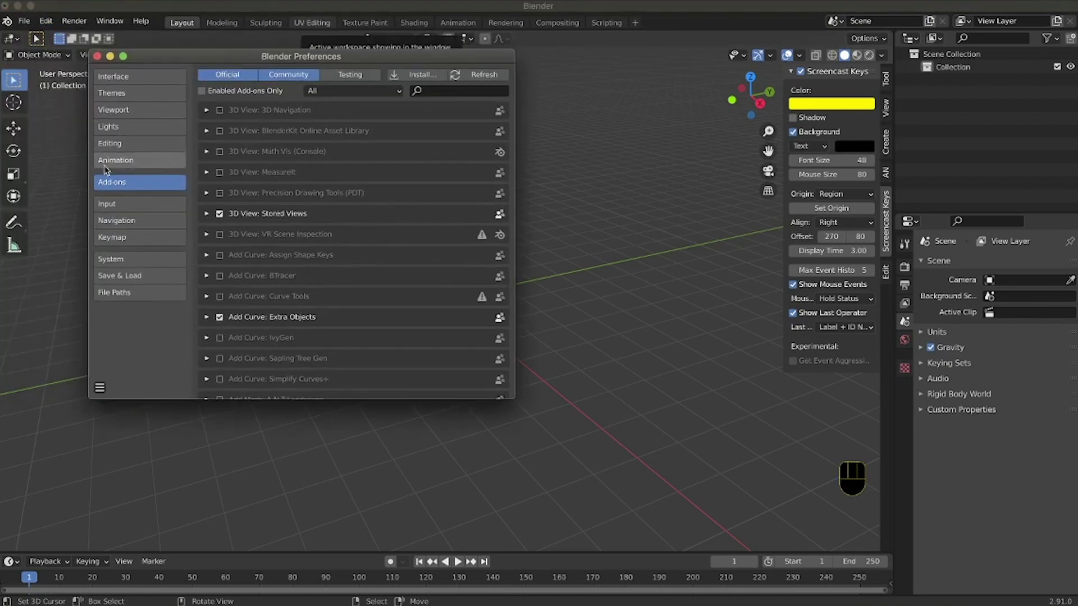
{"action": "left_click", "coordinate": [475, 91]}
{"action": "type", "text": "fract"}
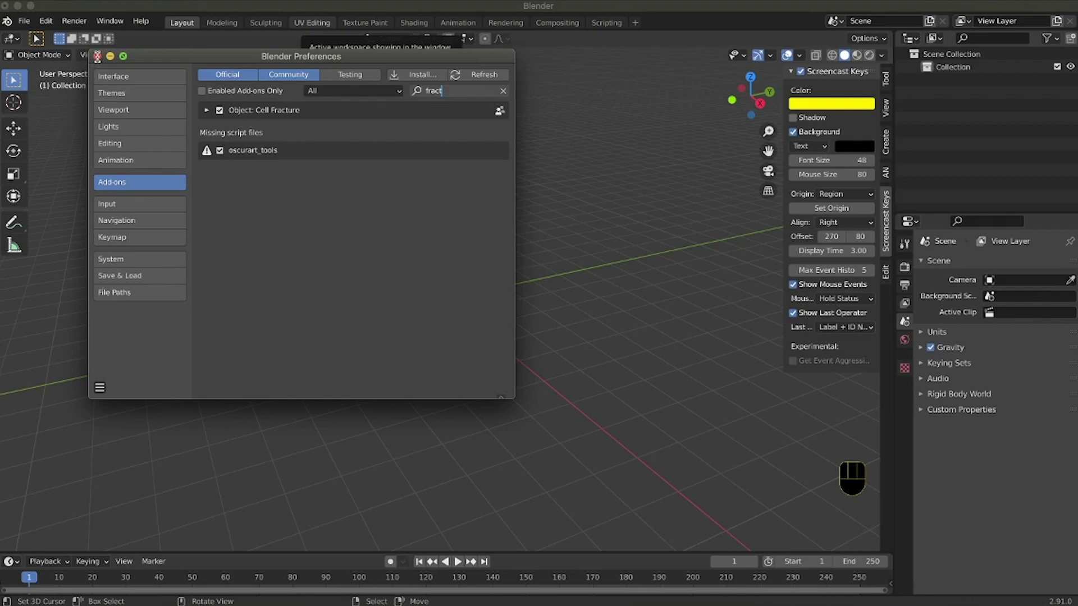
{"action": "left_click", "coordinate": [220, 110]}
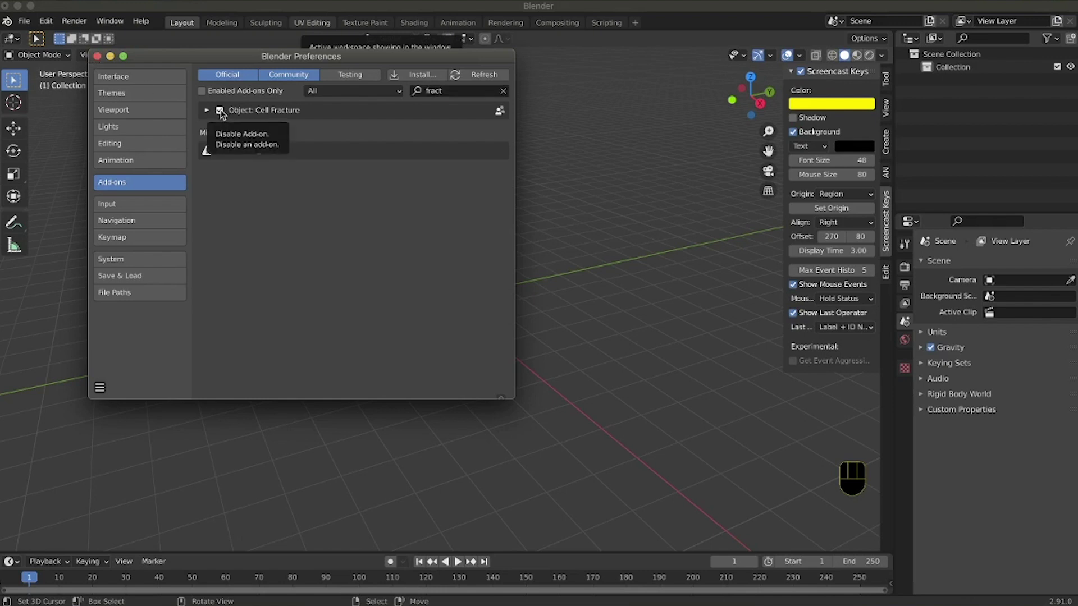
{"action": "left_click", "coordinate": [99, 388]}
{"action": "left_click", "coordinate": [131, 354]}
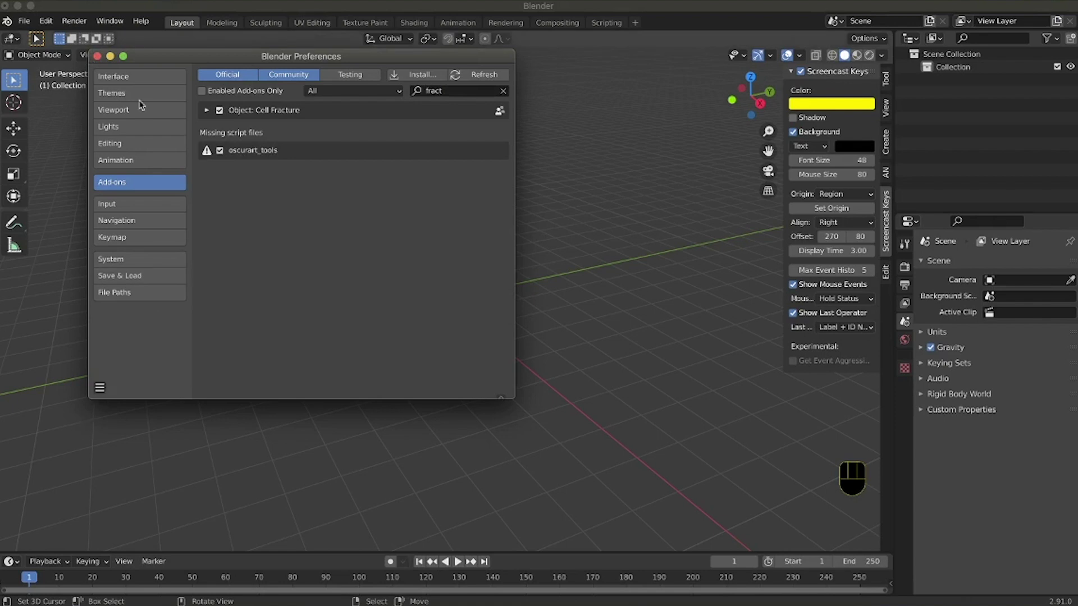
{"action": "left_click", "coordinate": [98, 56]}
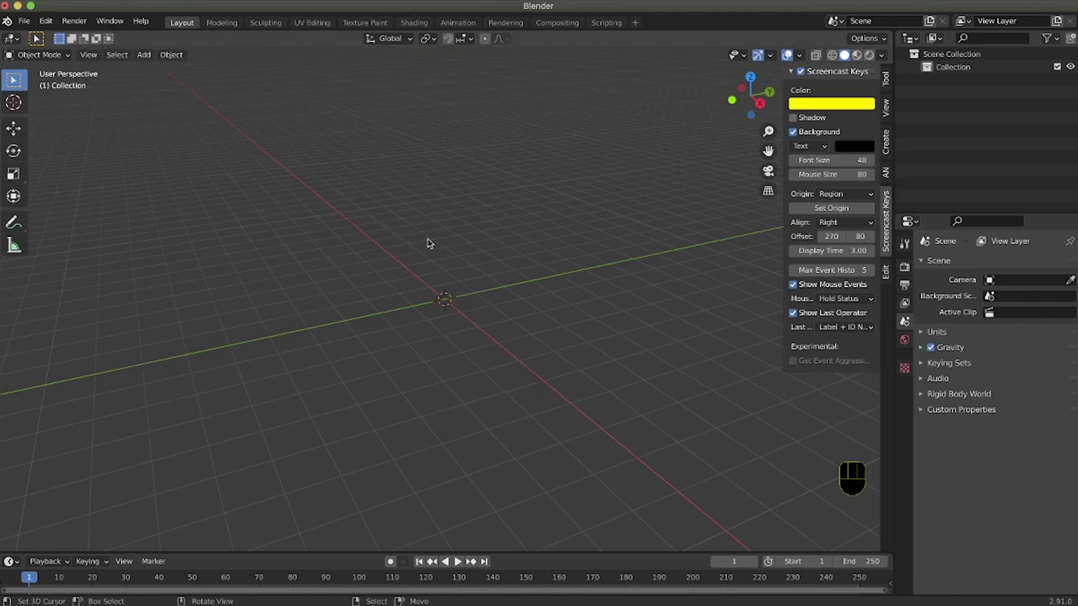
- Add a torus mesh at the world origin with 60 major segments and 20 minor segments
{"action": "key", "text": "shift+a"}
{"action": "mouse_move", "coordinate": [433, 240]}
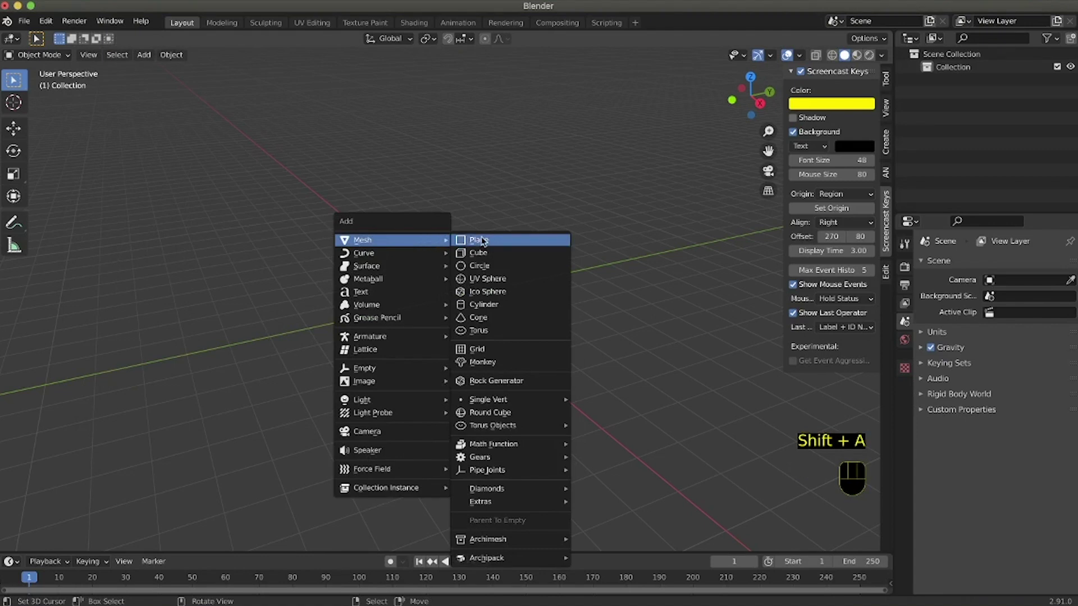
{"action": "left_click", "coordinate": [493, 332]}
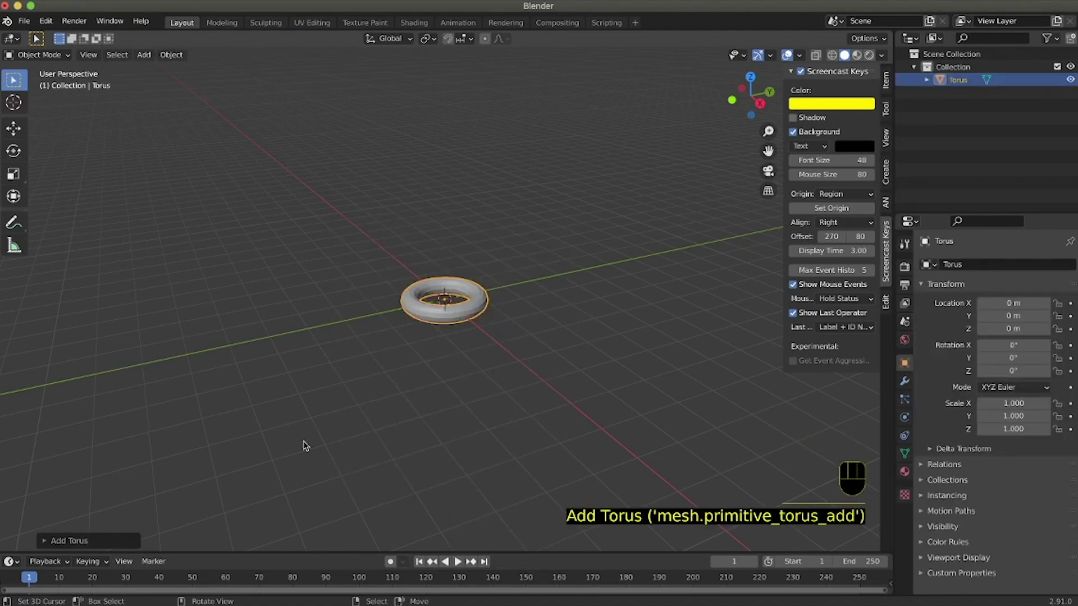
{"action": "left_click", "coordinate": [46, 541]}
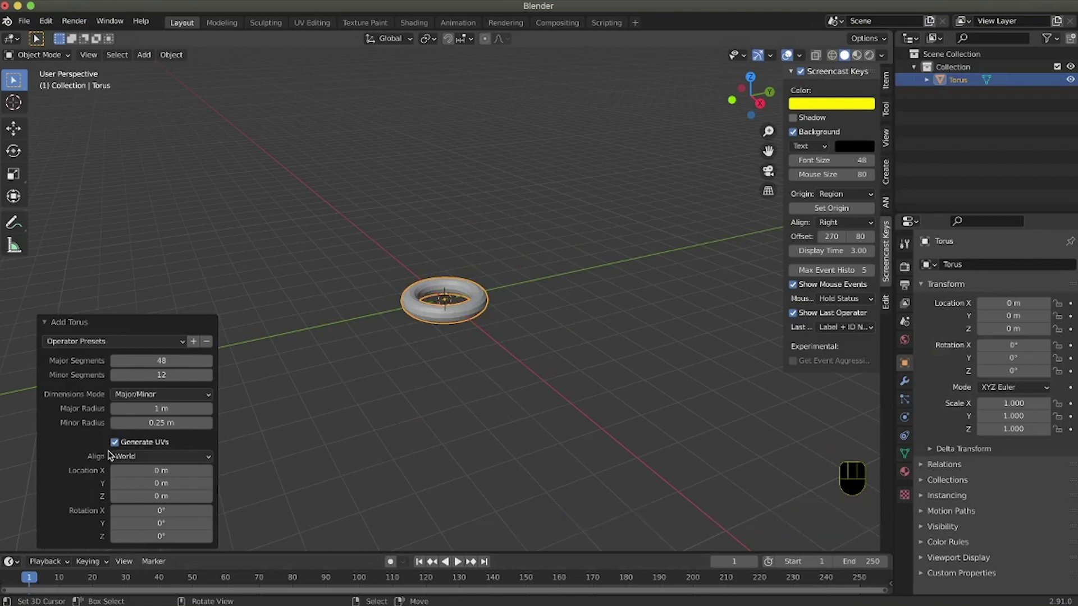
{"action": "left_click", "coordinate": [162, 358]}
{"action": "key", "text": "Return"}
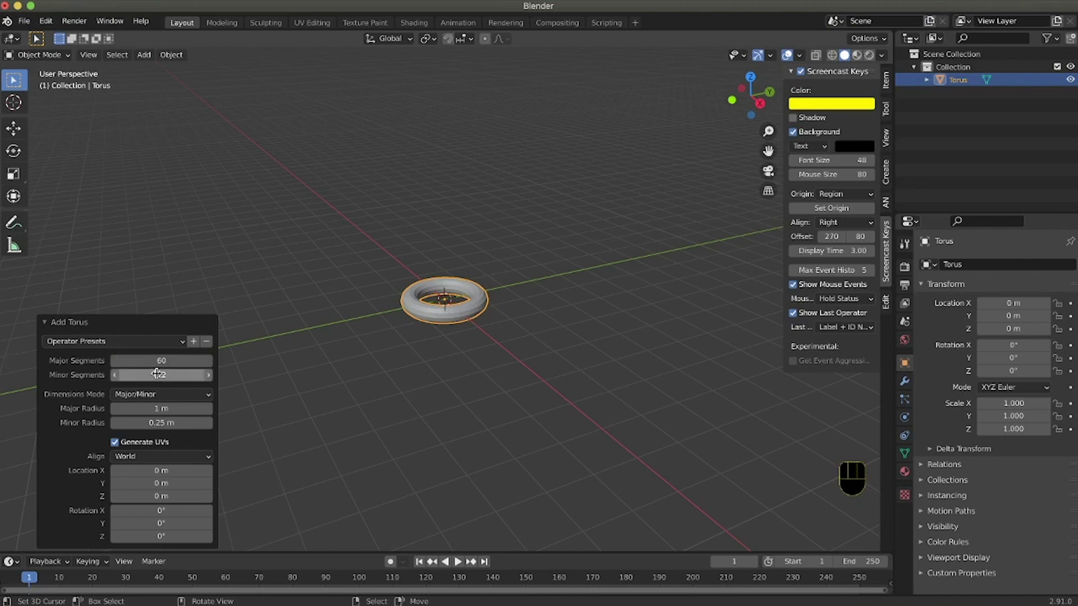
{"action": "left_click", "coordinate": [171, 374]}
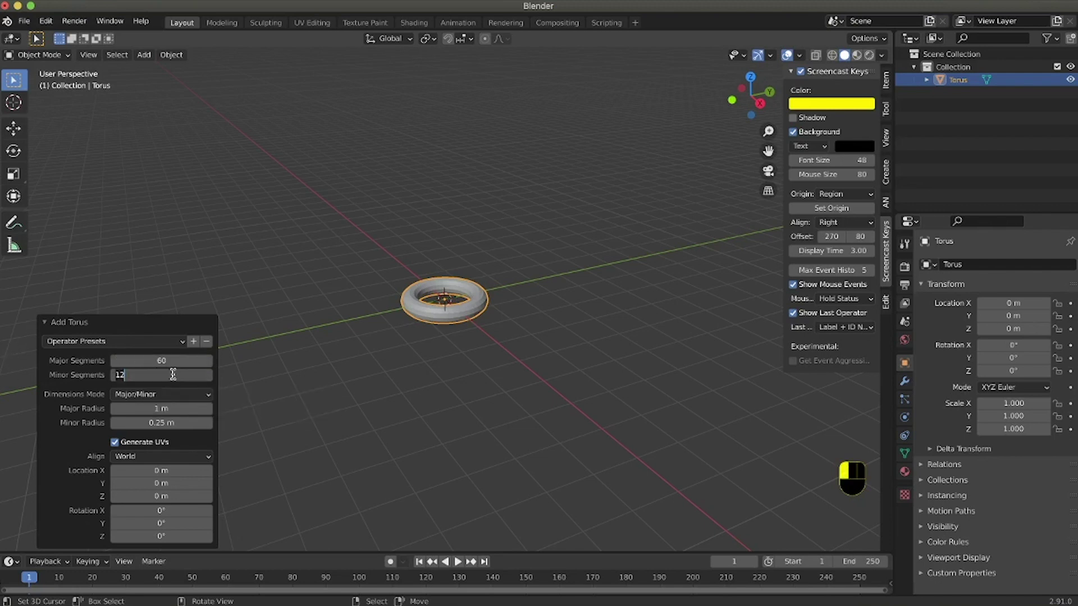
{"action": "type", "text": "20"}
{"action": "key", "text": "Return"}
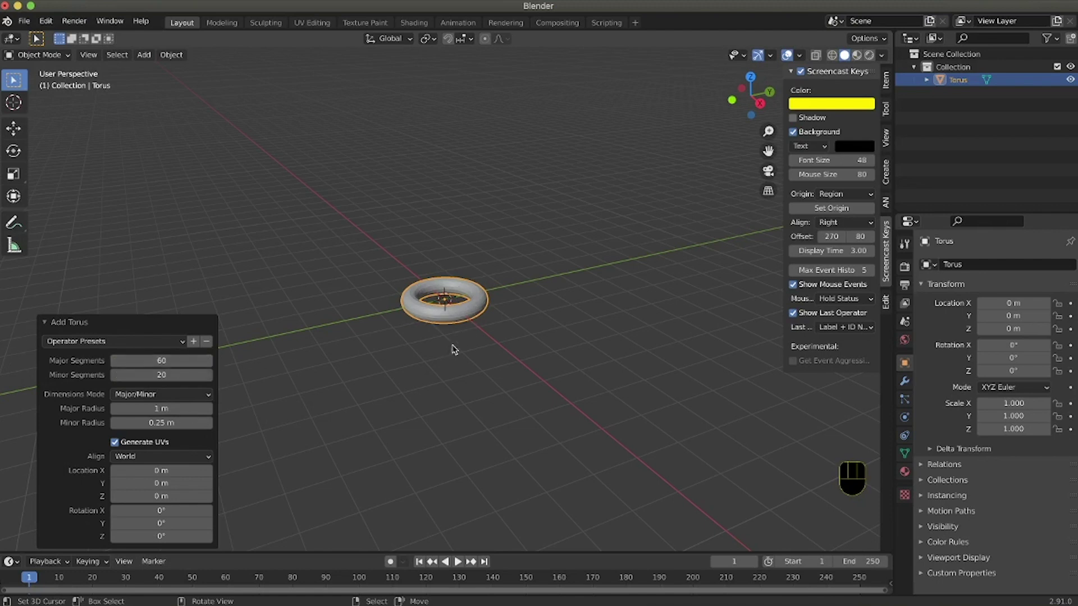
- Select the torus and apply Shade Smooth to it
{"action": "scroll", "coordinate": [474, 334], "scroll_direction": "up", "scroll_amount": 5, "text": "ctrl"}
{"action": "middle_click_drag", "start_coordinate": [473, 333], "coordinate": [473, 333], "text": "ctrl"}
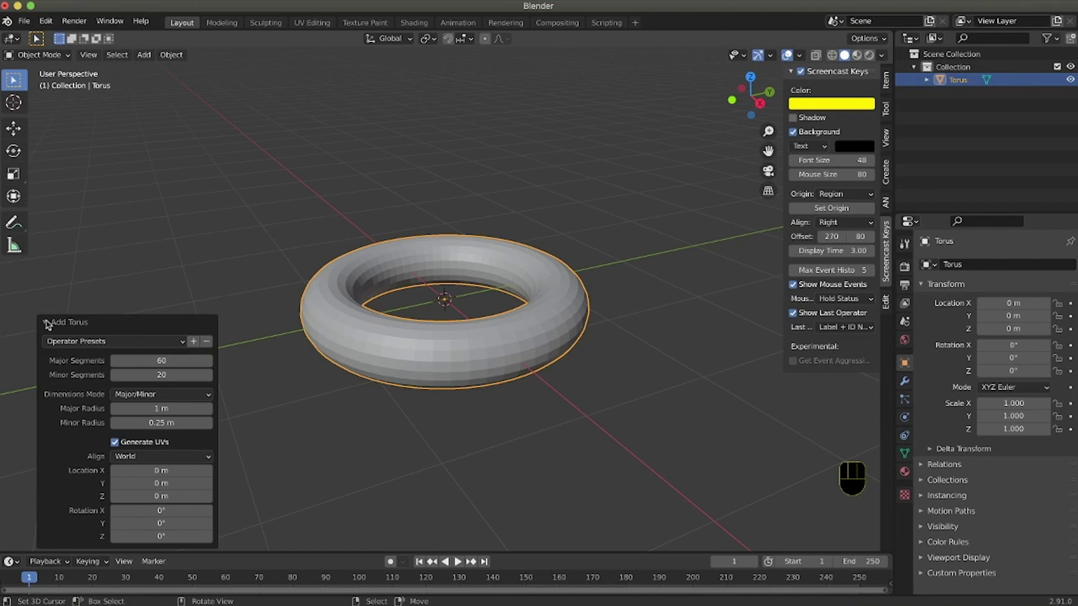
{"action": "mouse_move", "coordinate": [591, 381]}
{"action": "middle_mouse_down"}
{"action": "mouse_move", "coordinate": [649, 387]}
{"action": "mouse_move", "coordinate": [558, 381]}
{"action": "mouse_move", "coordinate": [633, 405]}
{"action": "mouse_move", "coordinate": [604, 369]}
{"action": "middle_mouse_up"}
{"action": "key", "text": "a"}
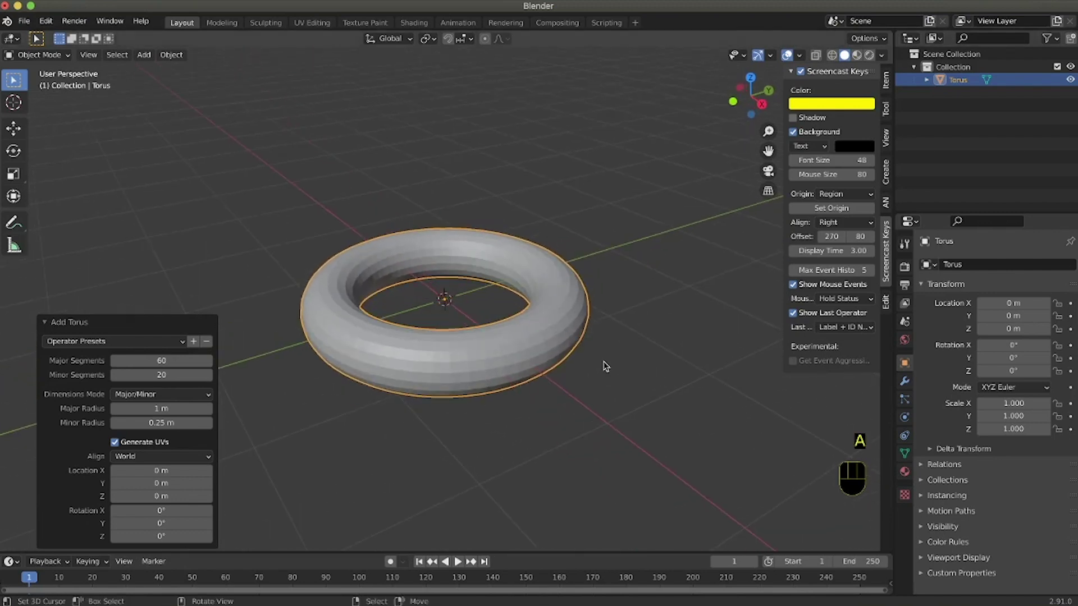
{"action": "key", "text": "a"}
{"action": "key", "text": "a"}
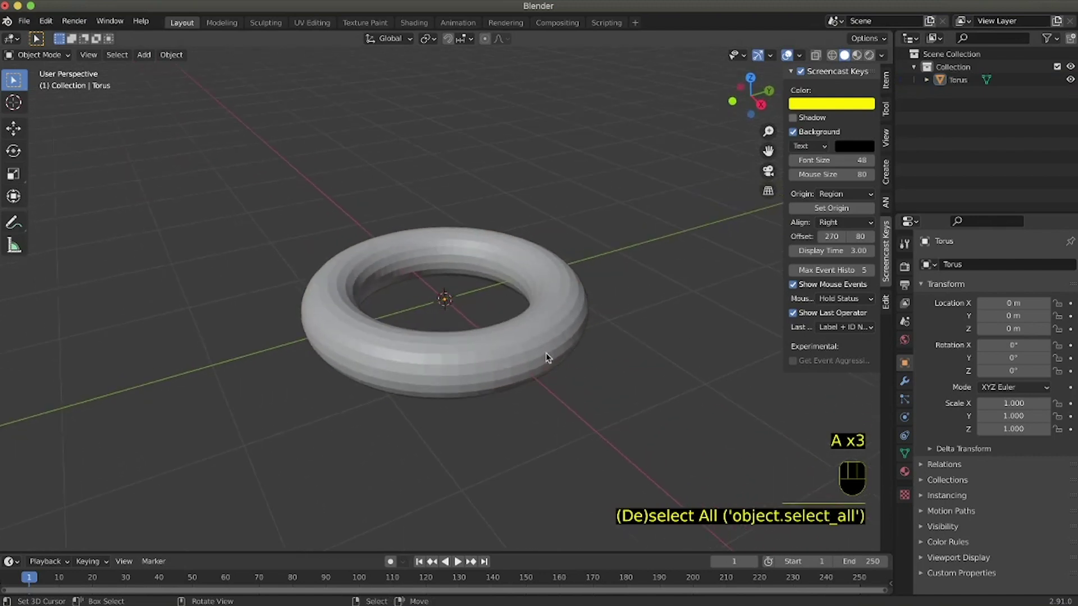
{"action": "left_click", "coordinate": [548, 355]}
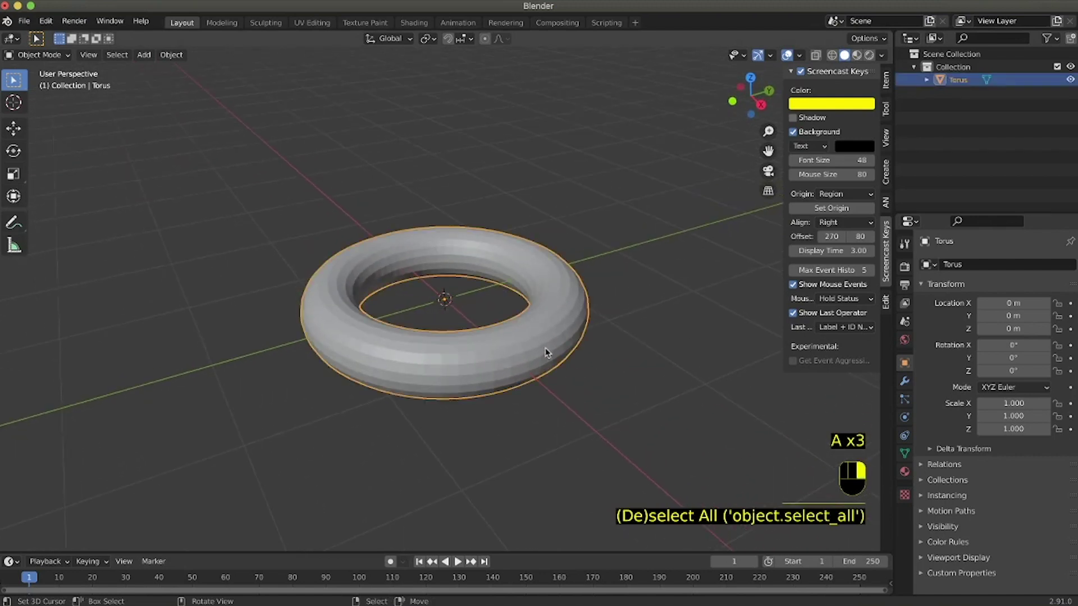
{"action": "left_click", "coordinate": [170, 55]}
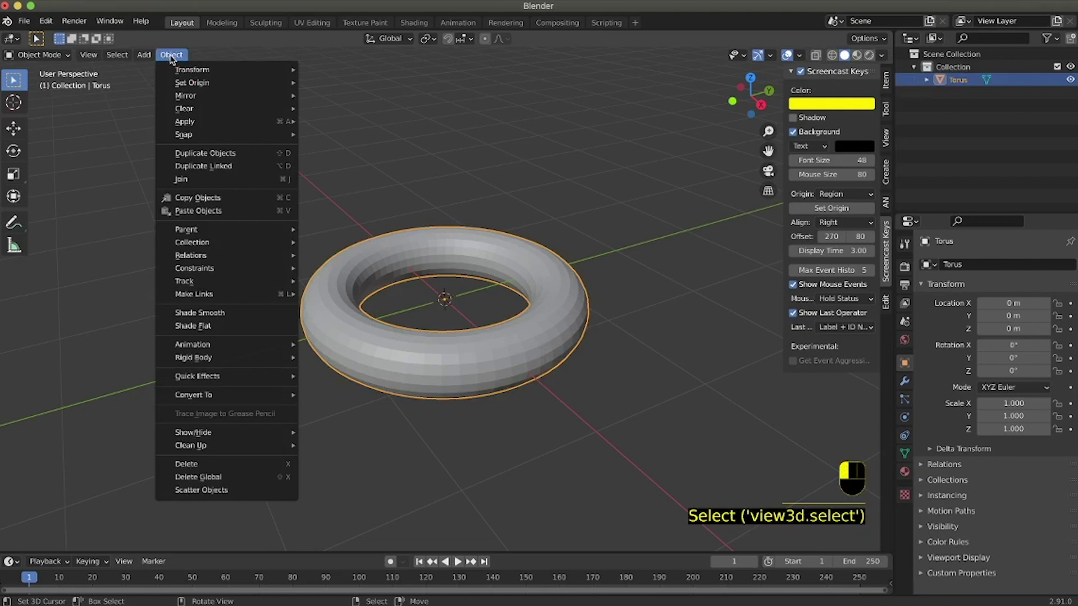
{"action": "left_click", "coordinate": [201, 313]}
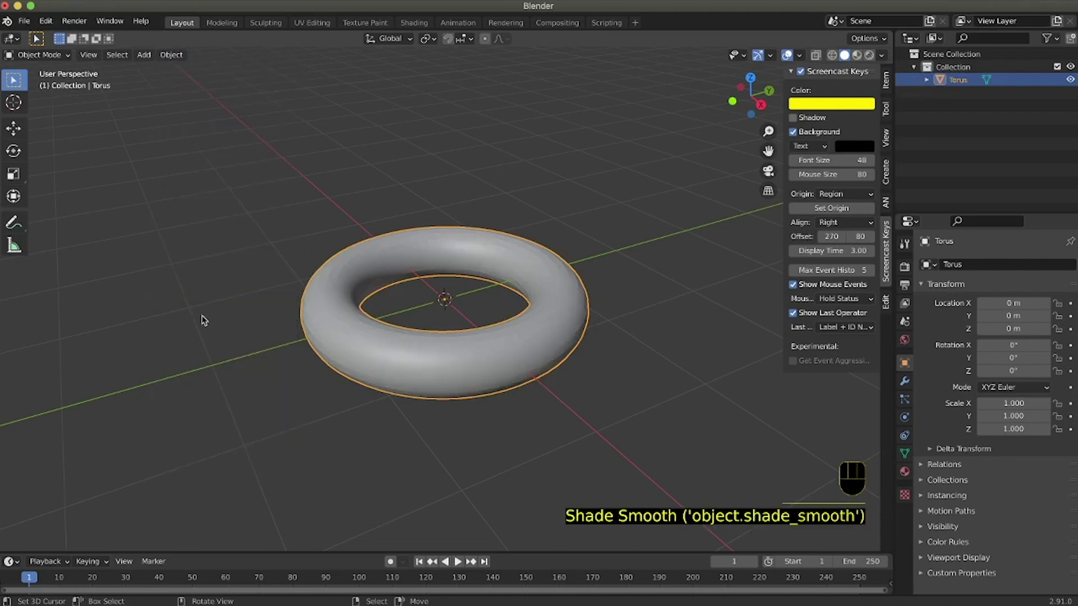
- Create a new material on the torus and name it Outer
{"action": "scroll", "coordinate": [509, 302], "scroll_direction": "down", "scroll_amount": 5}
{"action": "scroll", "coordinate": [508, 302], "scroll_direction": "up", "scroll_amount": 7}
{"action": "scroll", "coordinate": [508, 302], "scroll_direction": "down", "scroll_amount": 6}
{"action": "scroll", "coordinate": [508, 302], "scroll_direction": "down", "scroll_amount": 3}
{"action": "scroll", "coordinate": [508, 302], "scroll_direction": "up", "scroll_amount": 6}
{"action": "scroll", "coordinate": [508, 302], "scroll_direction": "down", "scroll_amount": 5}
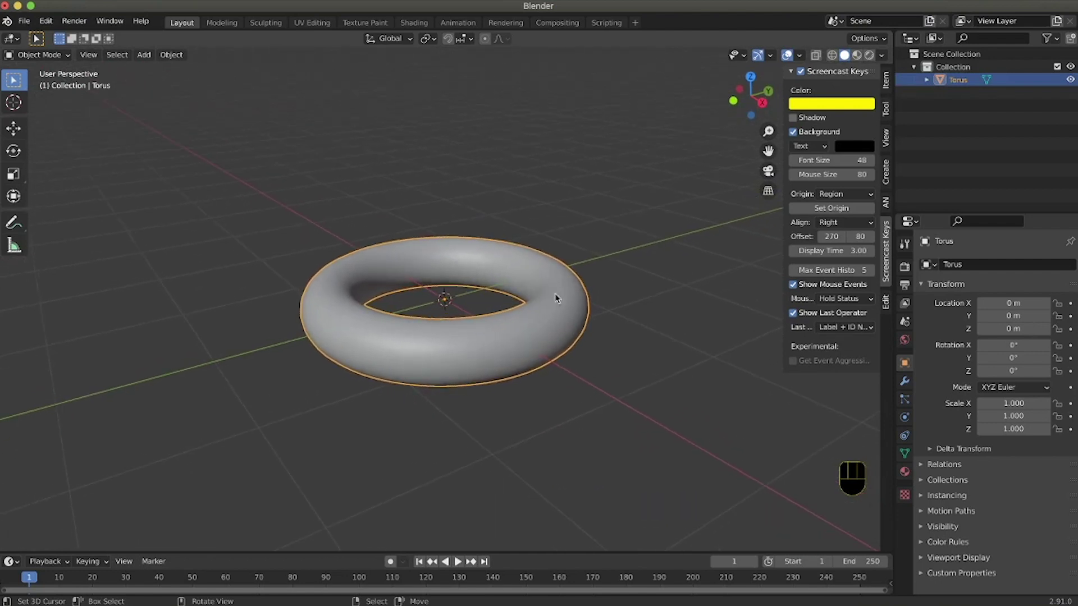
{"action": "left_click", "coordinate": [905, 472]}
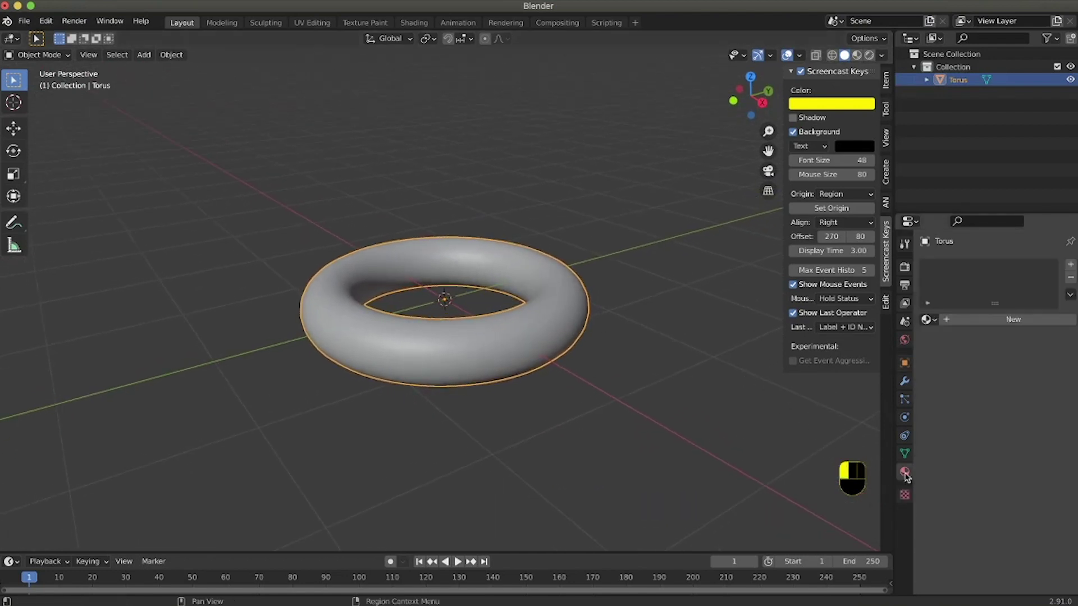
{"action": "left_click", "coordinate": [995, 323]}
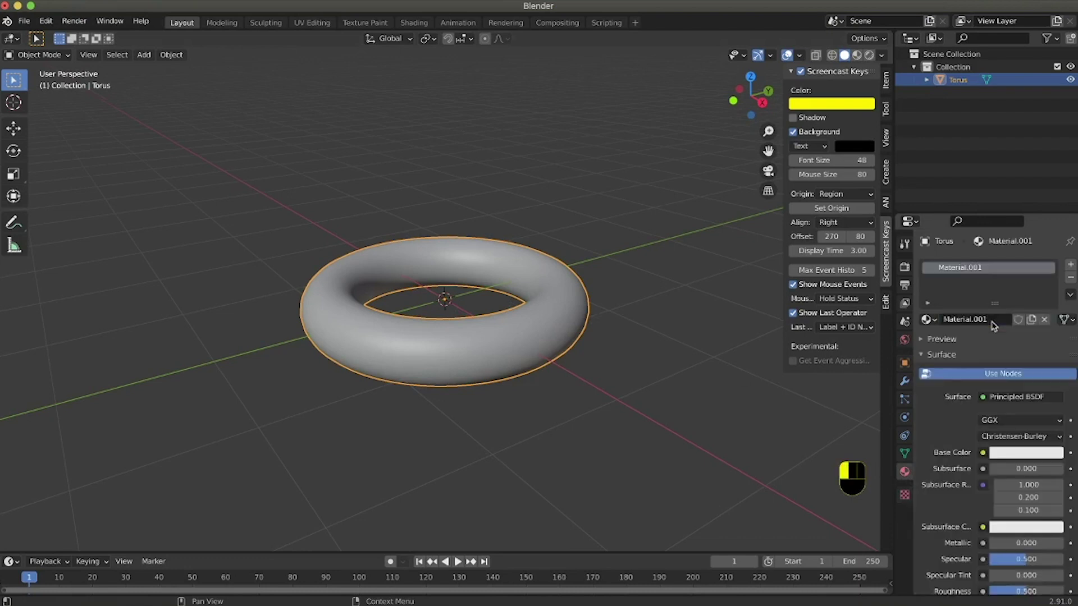
{"action": "double_click", "coordinate": [971, 268]}
{"action": "type", "text": "Outer"}
{"action": "key", "text": "Return"}
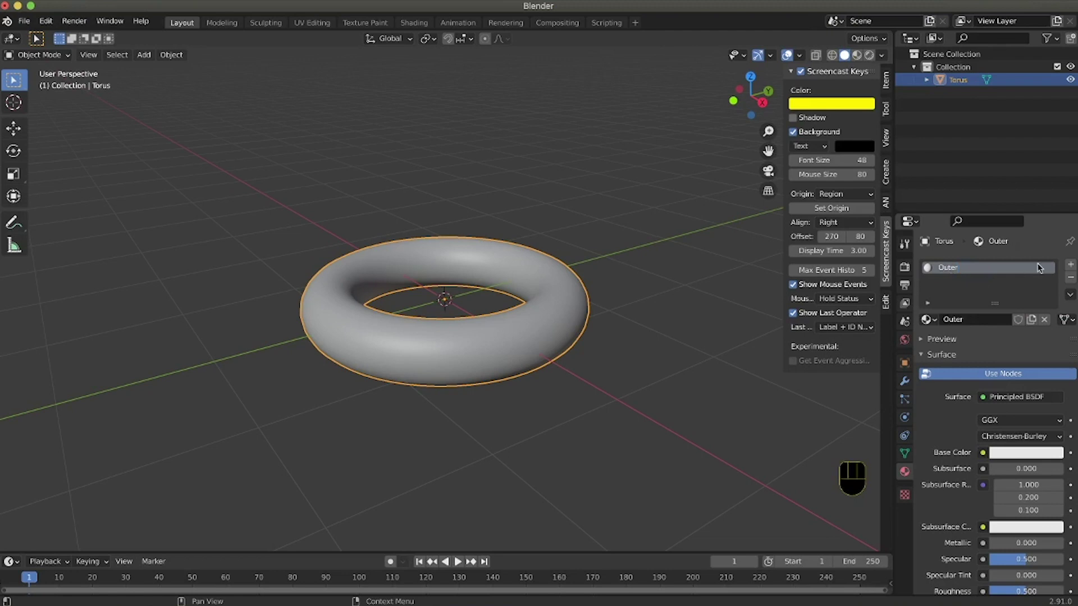
- Add a second material slot to the torus with a new material named Inner
{"action": "left_click", "coordinate": [1071, 264]}
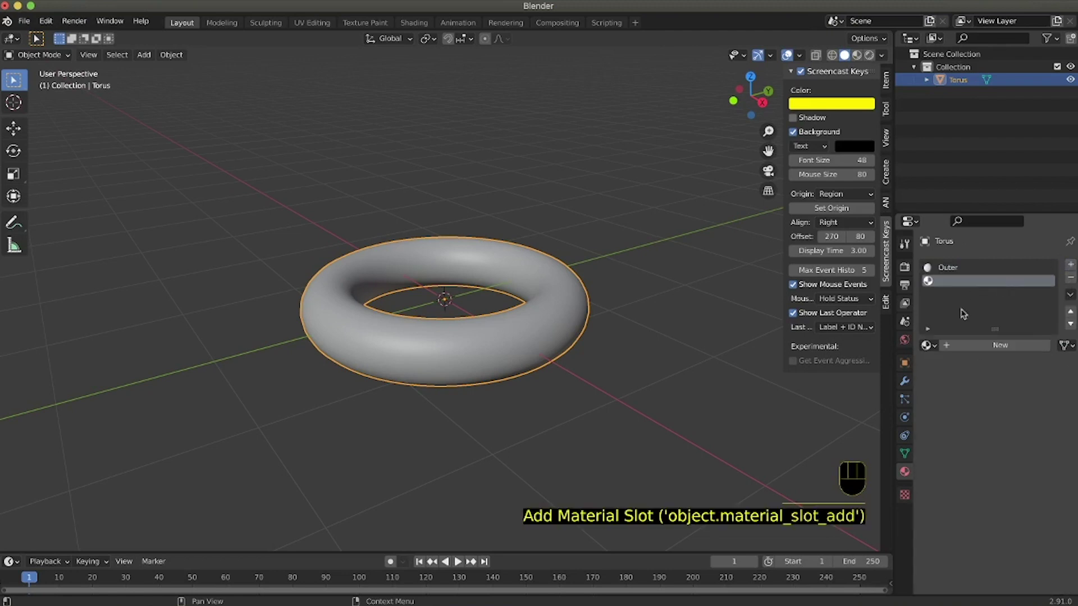
{"action": "left_click", "coordinate": [973, 344]}
{"action": "double_click", "coordinate": [955, 282]}
{"action": "type", "text": "Inner"}
{"action": "key", "text": "Return"}
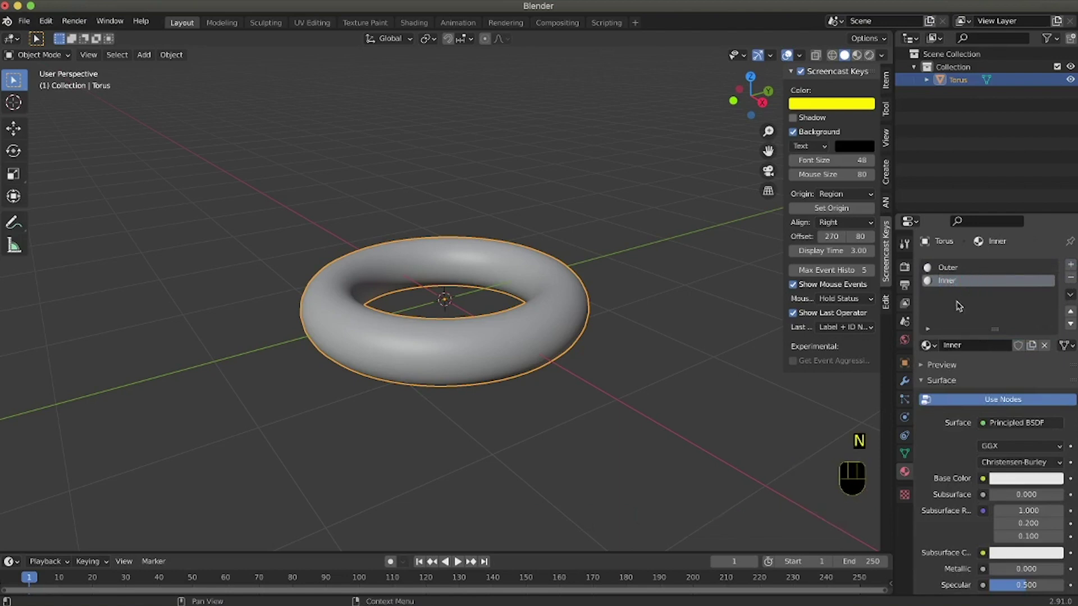
- Switch the viewport to Material Preview shading and darken the Outer material's base color to near black
{"action": "middle_click_drag", "start_coordinate": [560, 347], "coordinate": [577, 333]}
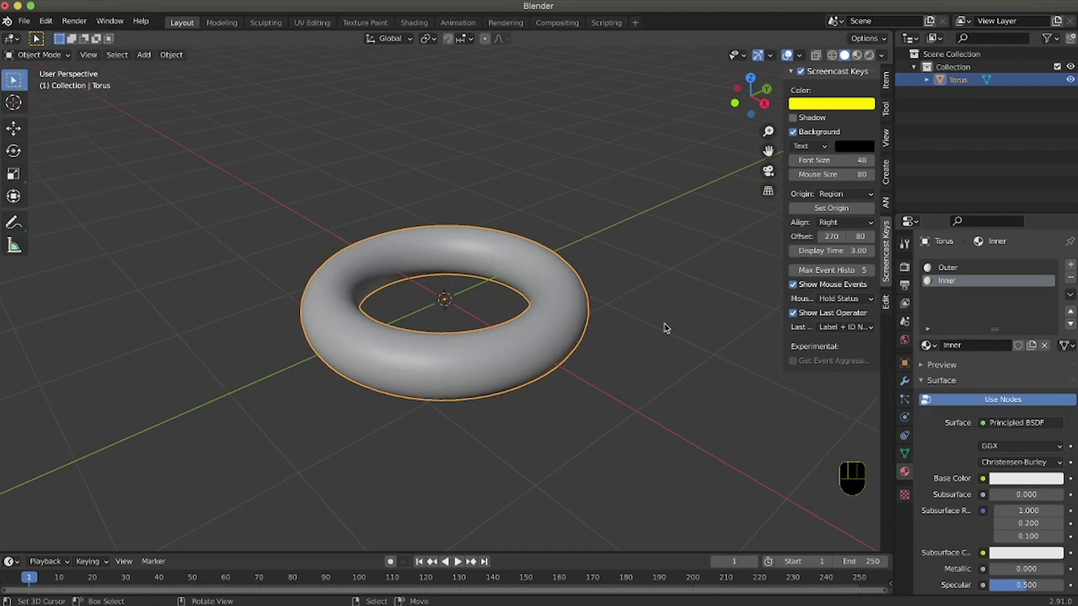
{"action": "left_click", "coordinate": [949, 268]}
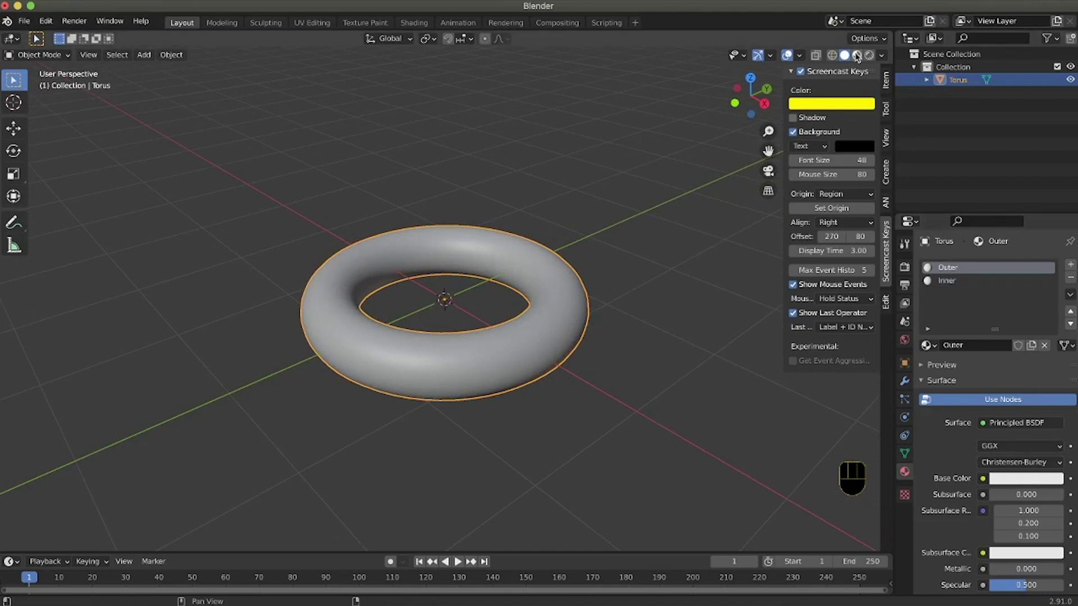
{"action": "left_click", "coordinate": [857, 54]}
{"action": "left_click", "coordinate": [1007, 479]}
{"action": "left_click_drag", "start_coordinate": [1053, 300], "coordinate": [1053, 377]}
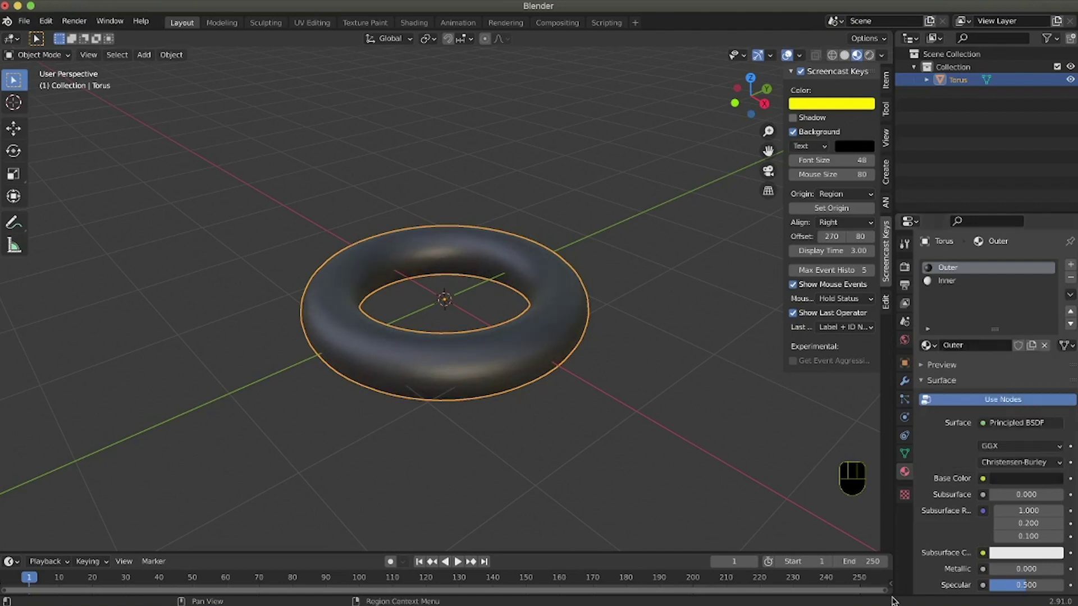
- Set the Outer material's roughness to 0.3
{"action": "scroll", "coordinate": [1000, 513], "scroll_direction": "down", "scroll_amount": 4}
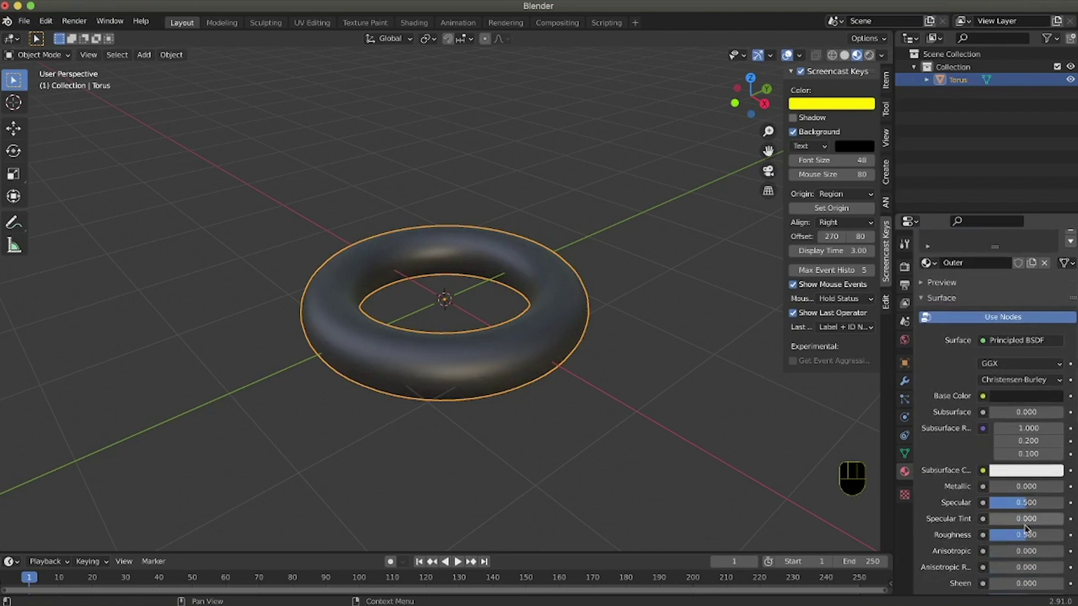
{"action": "left_click_drag", "start_coordinate": [1025, 531], "coordinate": [1025, 532]}
{"action": "left_click", "coordinate": [1026, 532]}
{"action": "type", "text": ".3"}
{"action": "key", "text": "Return"}
{"action": "scroll", "coordinate": [484, 400], "scroll_direction": "down", "scroll_amount": 5}
{"action": "middle_click_drag", "start_coordinate": [483, 402], "coordinate": [508, 357]}
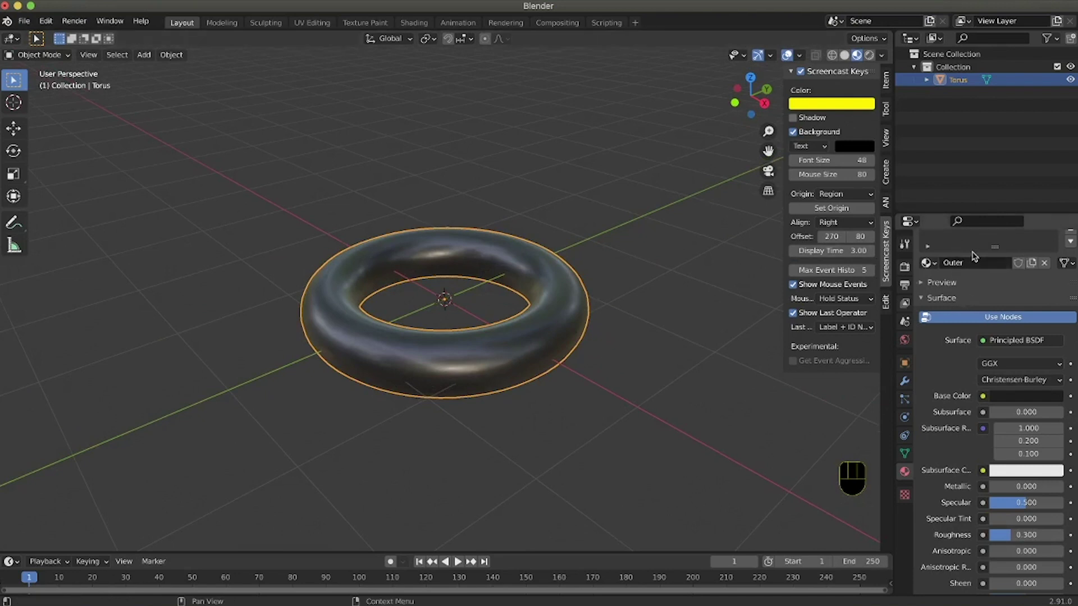
- Enlarge the properties area and set the Inner material's base color to a pinkish red
{"action": "left_click_drag", "start_coordinate": [1001, 215], "coordinate": [1014, 173]}
{"action": "scroll", "coordinate": [1006, 208], "scroll_direction": "up", "scroll_amount": 5}
{"action": "left_click", "coordinate": [946, 243]}
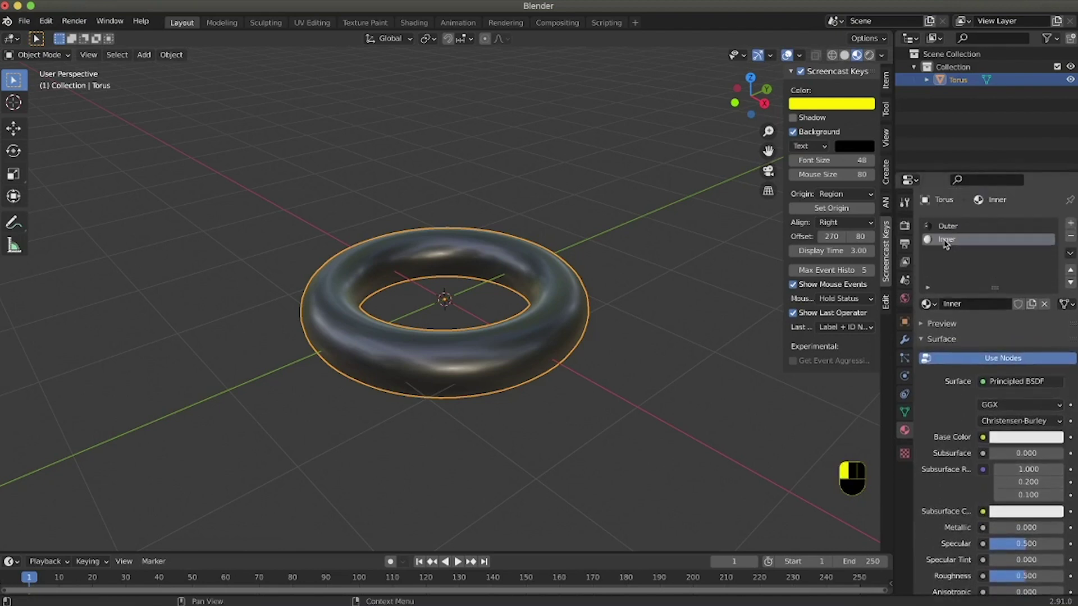
{"action": "left_click", "coordinate": [1023, 435]}
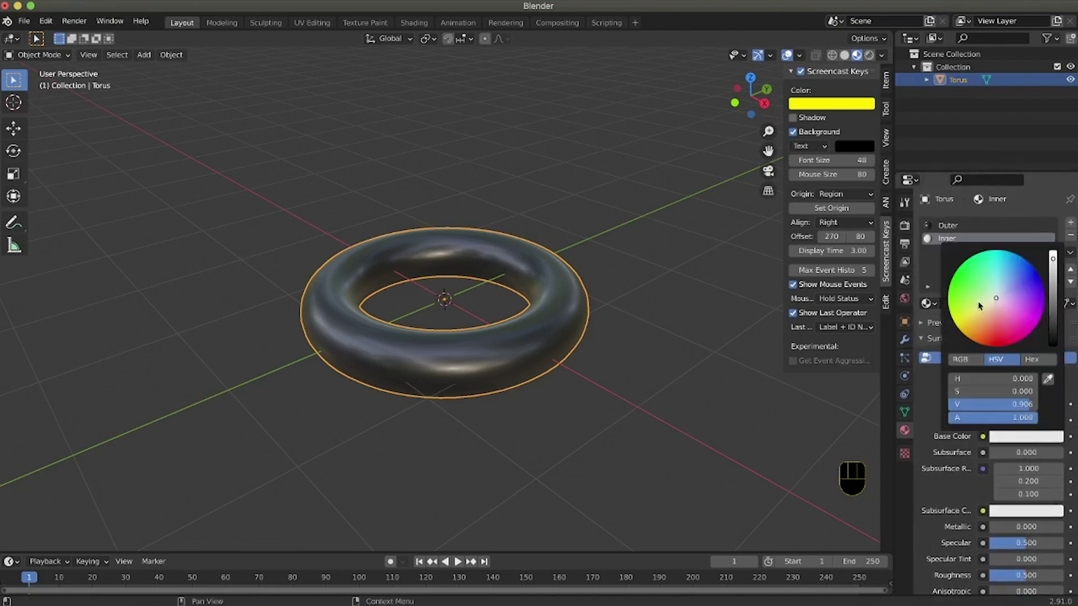
{"action": "left_click_drag", "start_coordinate": [979, 306], "coordinate": [1002, 329]}
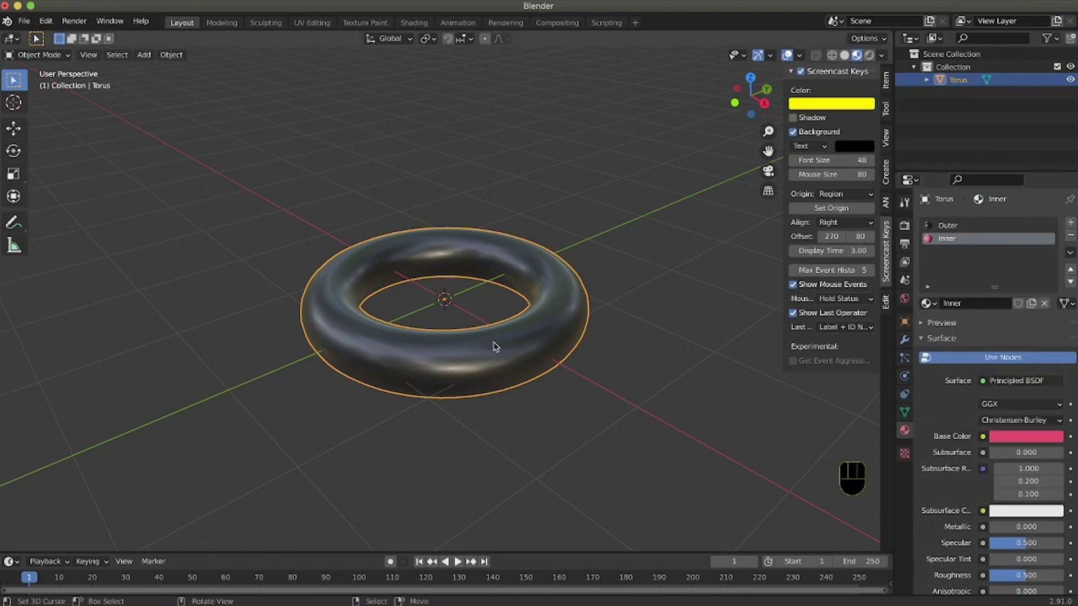
{"action": "middle_click_drag", "start_coordinate": [524, 371], "coordinate": [523, 376]}
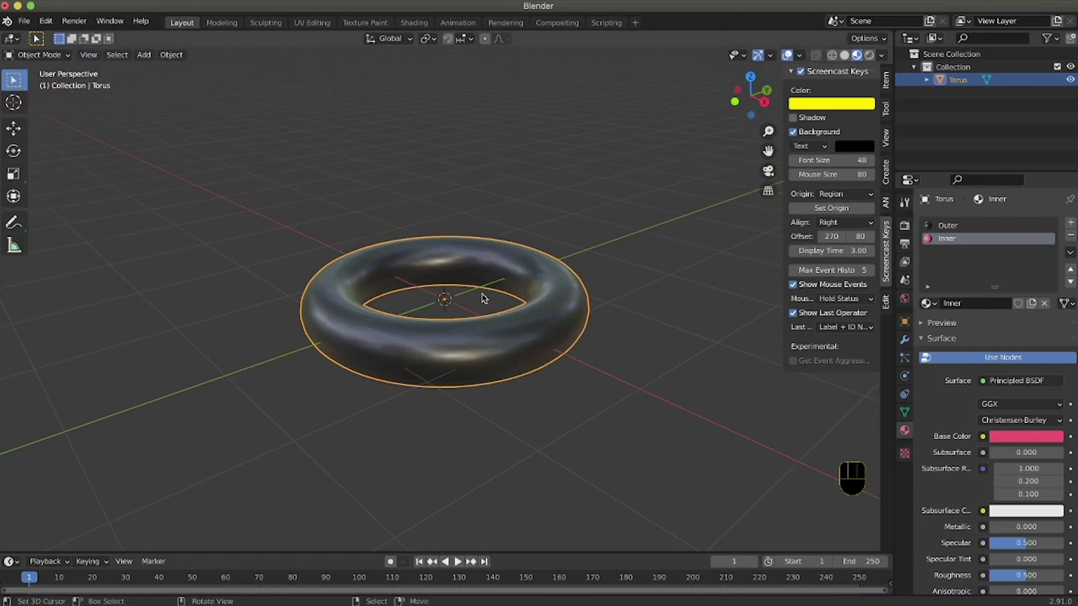
{"action": "key", "text": "space"}
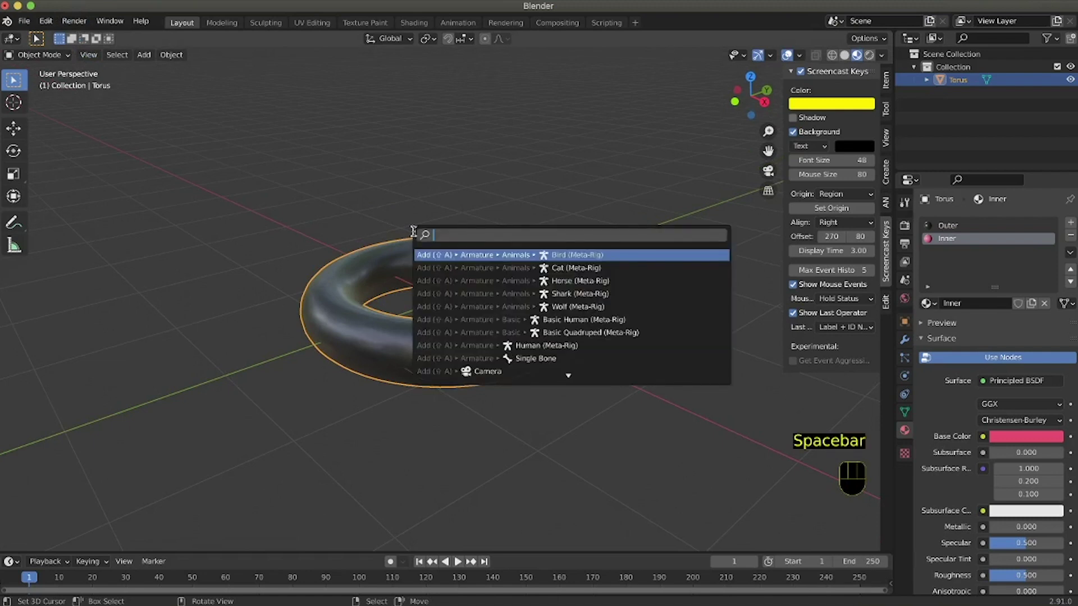
{"action": "type", "text": "fract"}
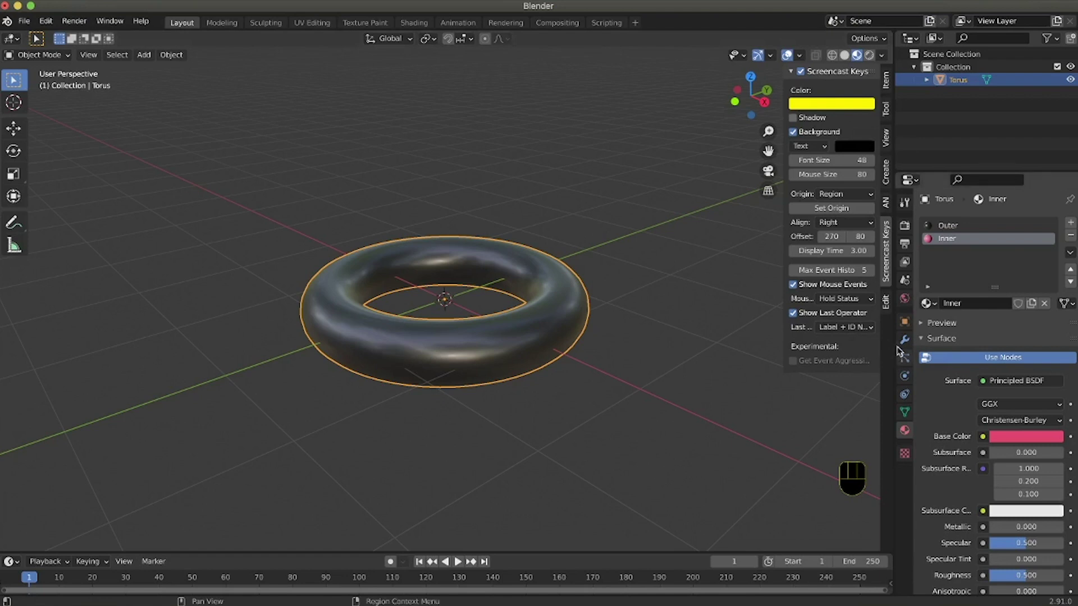
- Switch the viewport to Solid shading and add a particle system to the torus that emits from its volume
{"action": "left_click", "coordinate": [845, 55]}
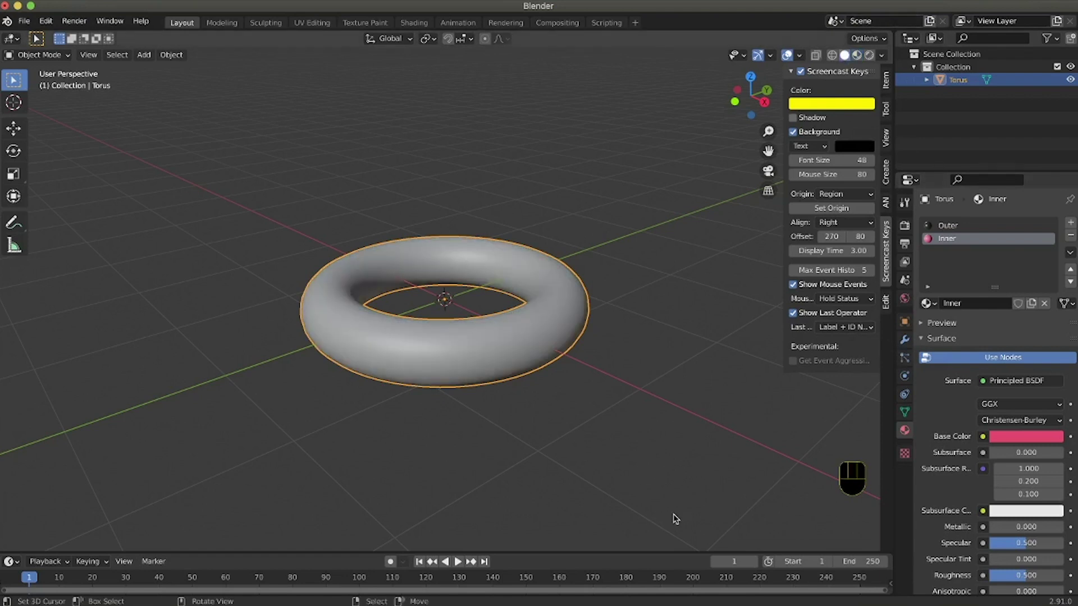
{"action": "left_click", "coordinate": [905, 357]}
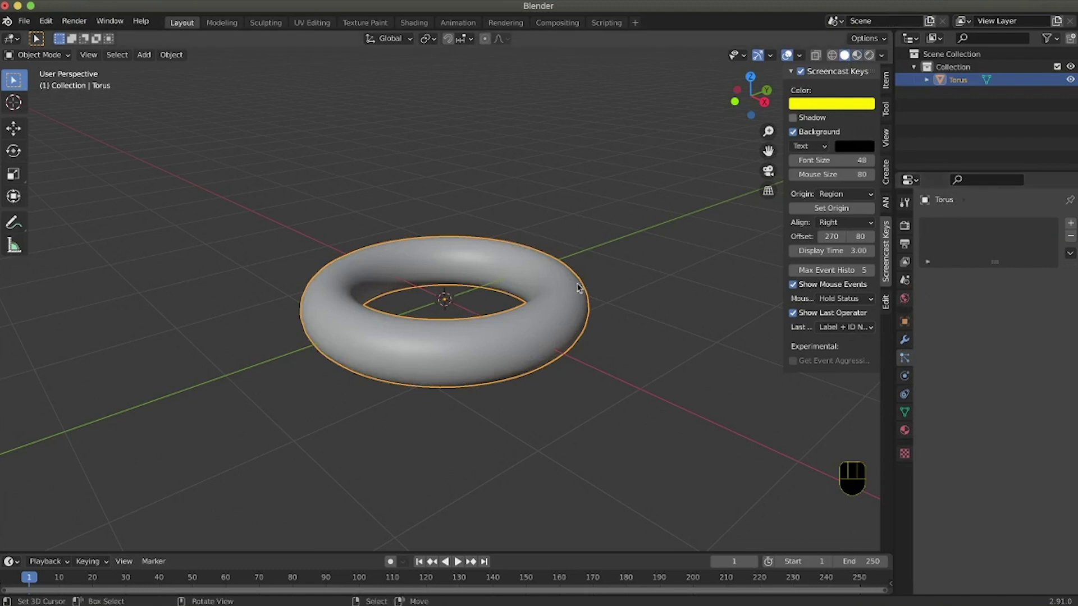
{"action": "left_click", "coordinate": [1070, 224]}
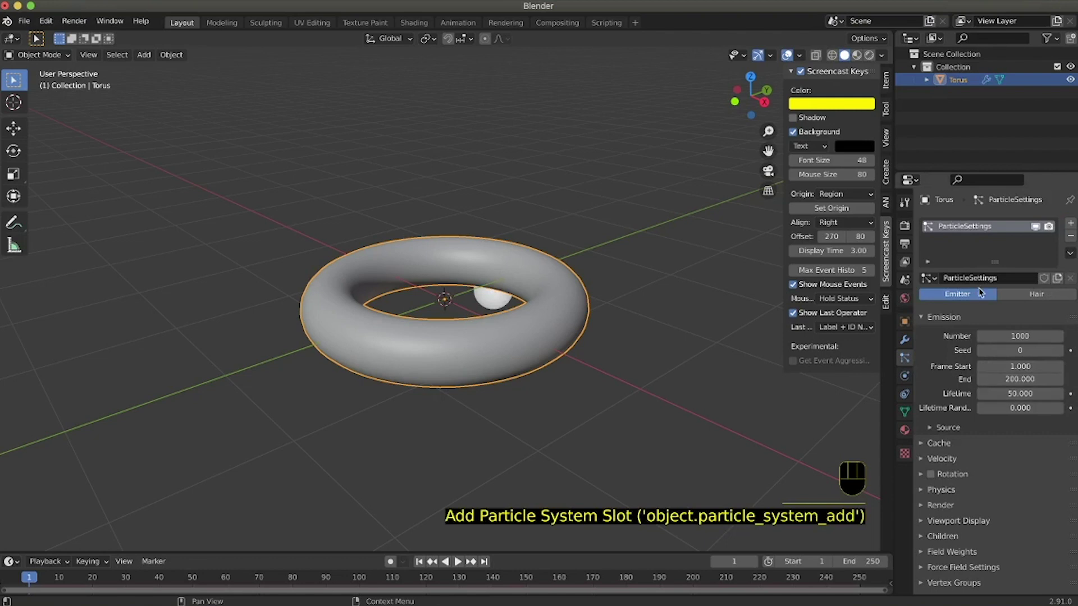
{"action": "left_click", "coordinate": [931, 429]}
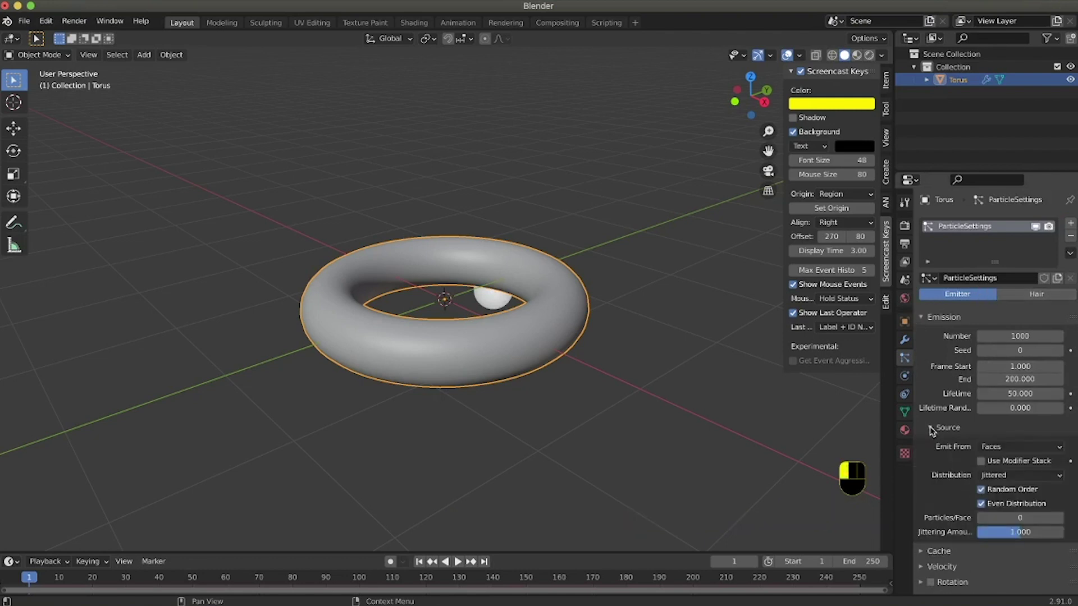
{"action": "left_click", "coordinate": [1006, 448]}
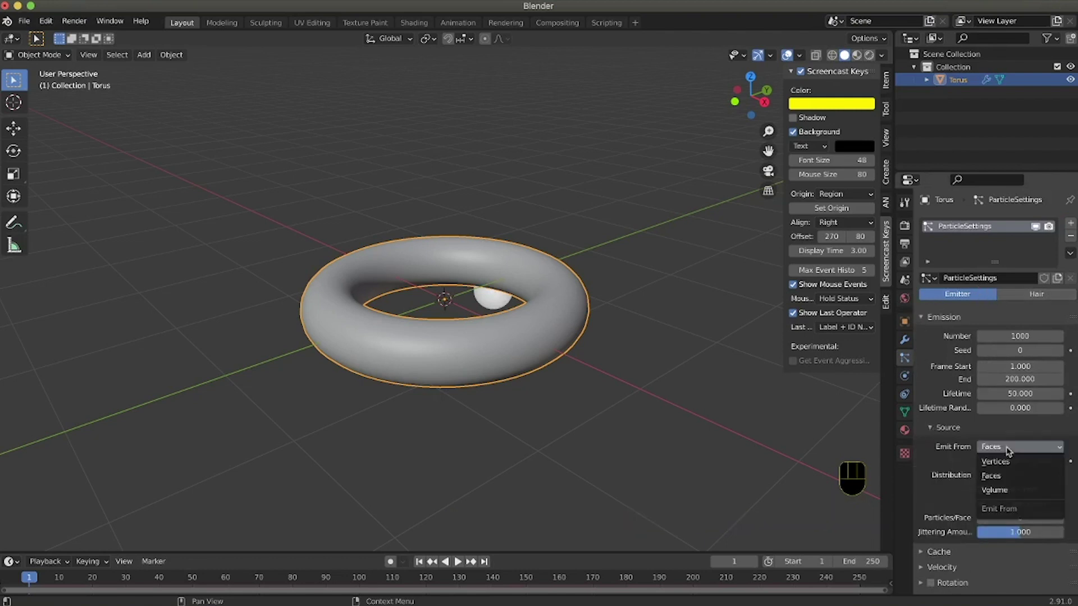
{"action": "left_click", "coordinate": [1005, 491]}
- Set the particle emission to 100 particles with frame start 0 and end 1
{"action": "double_click", "coordinate": [1009, 336]}
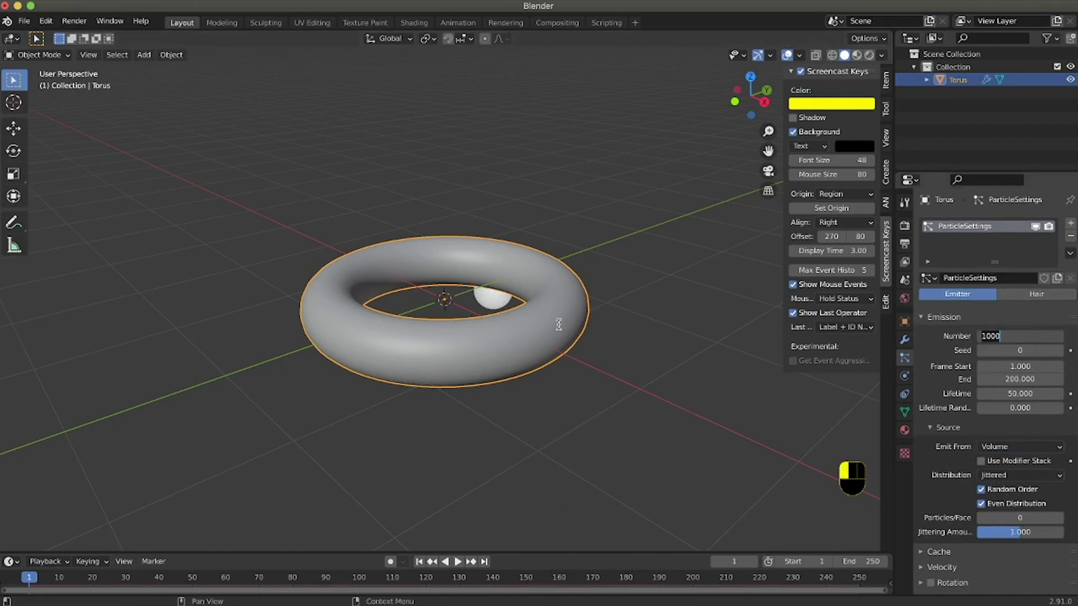
{"action": "type", "text": "100"}
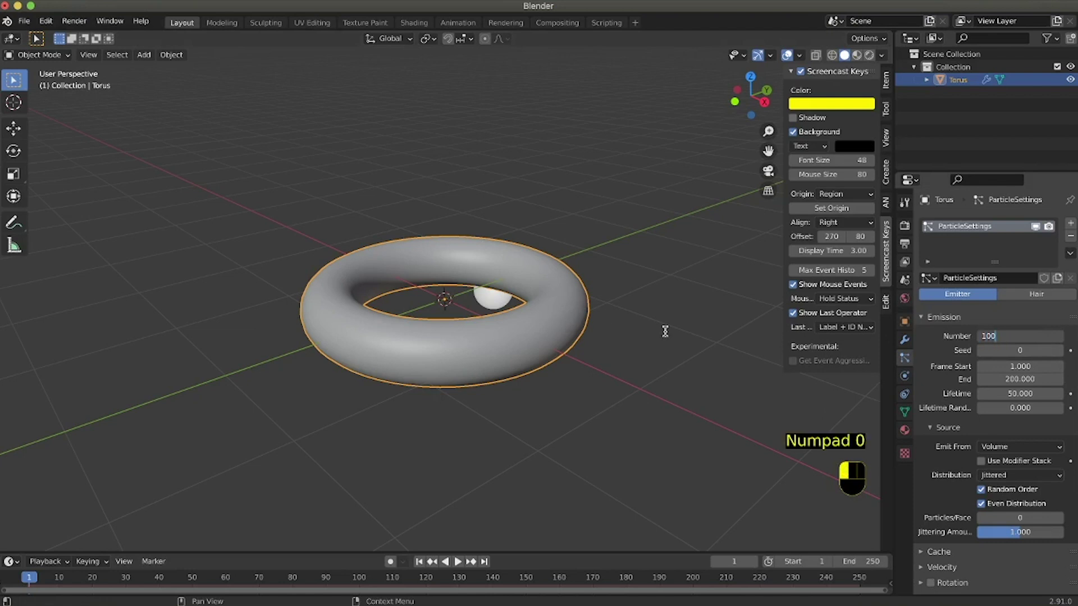
{"action": "left_click", "coordinate": [931, 353]}
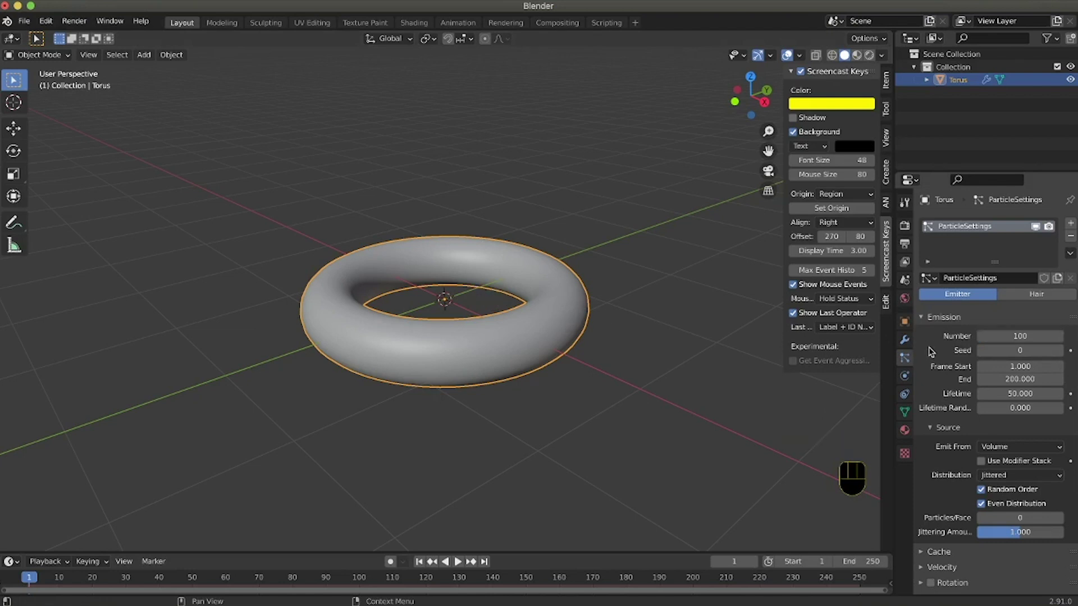
{"action": "left_click", "coordinate": [1008, 368]}
{"action": "type", "text": "0"}
{"action": "key", "text": "Return"}
{"action": "left_click", "coordinate": [1016, 380]}
{"action": "type", "text": "1"}
{"action": "key", "text": "Return"}
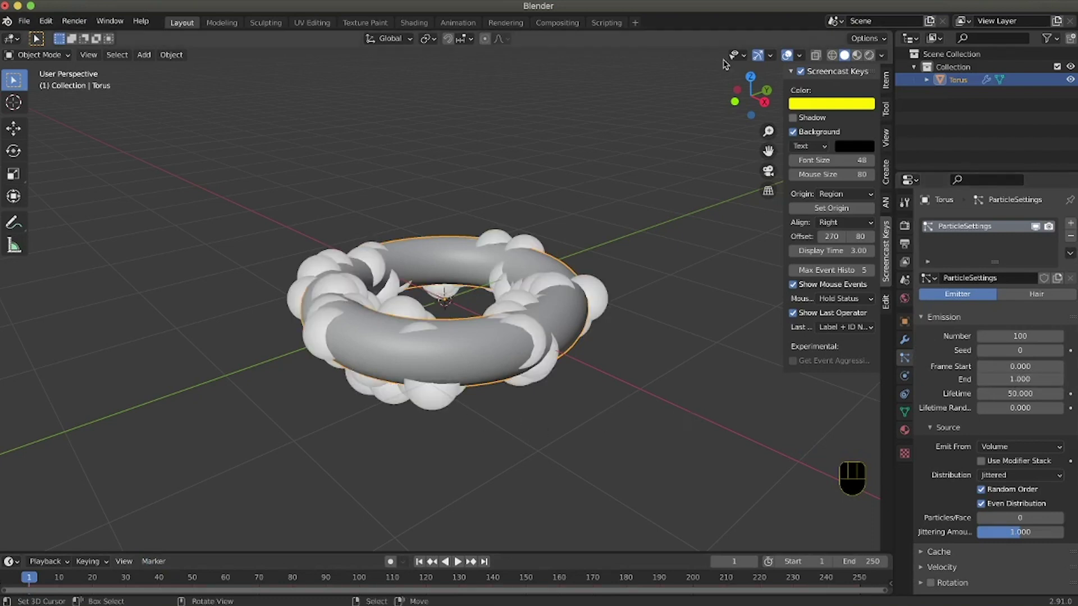
- Switch the viewport to Wireframe shading and inspect the particle distribution around the torus from several angles
{"action": "left_click", "coordinate": [832, 54]}
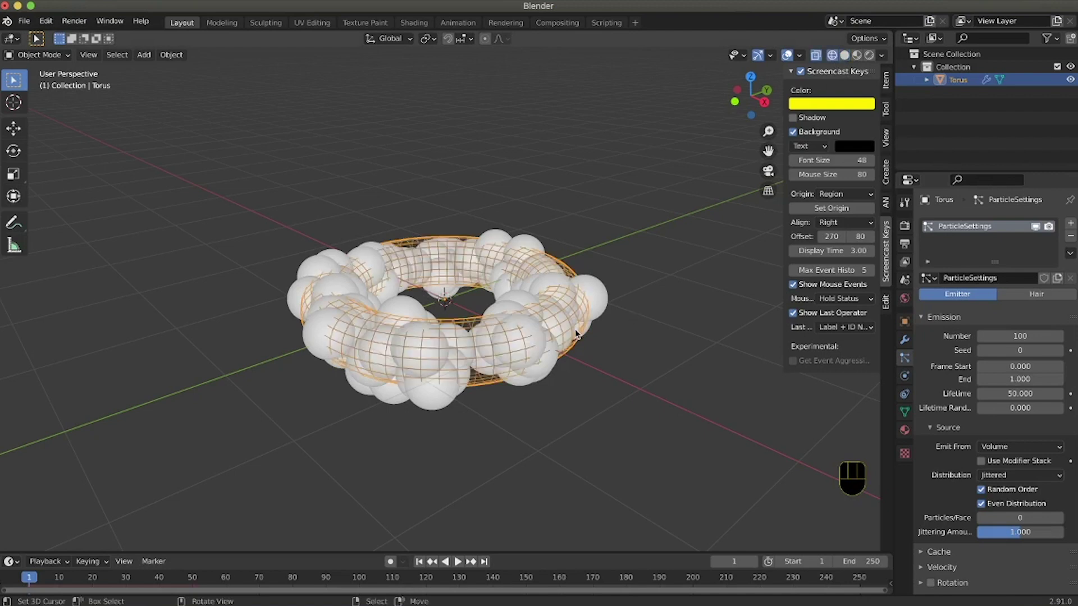
{"action": "scroll", "coordinate": [576, 336], "scroll_direction": "left", "scroll_amount": 4}
{"action": "scroll", "coordinate": [578, 336], "scroll_direction": "up", "scroll_amount": 8}
{"action": "scroll", "coordinate": [577, 337], "scroll_direction": "down", "scroll_amount": 10}
{"action": "middle_click_drag", "start_coordinate": [578, 337], "coordinate": [584, 334]}
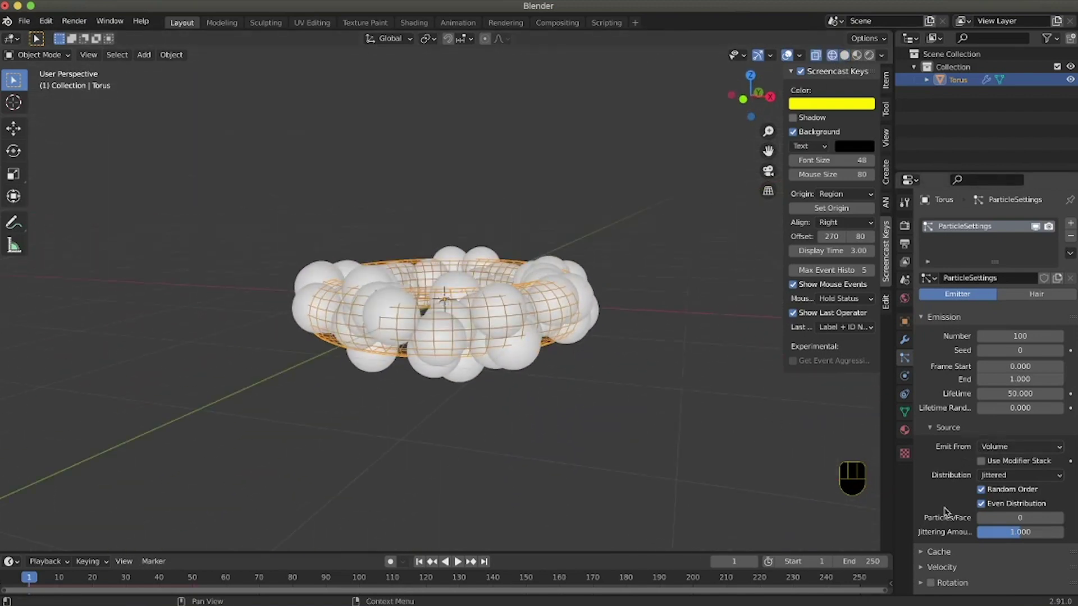
{"action": "scroll", "coordinate": [947, 513], "scroll_direction": "down", "scroll_amount": 5}
{"action": "scroll", "coordinate": [947, 512], "scroll_direction": "up", "scroll_amount": 5}
{"action": "middle_click_drag", "start_coordinate": [646, 463], "coordinate": [535, 388]}
{"action": "middle_click_drag", "start_coordinate": [534, 395], "coordinate": [534, 390]}
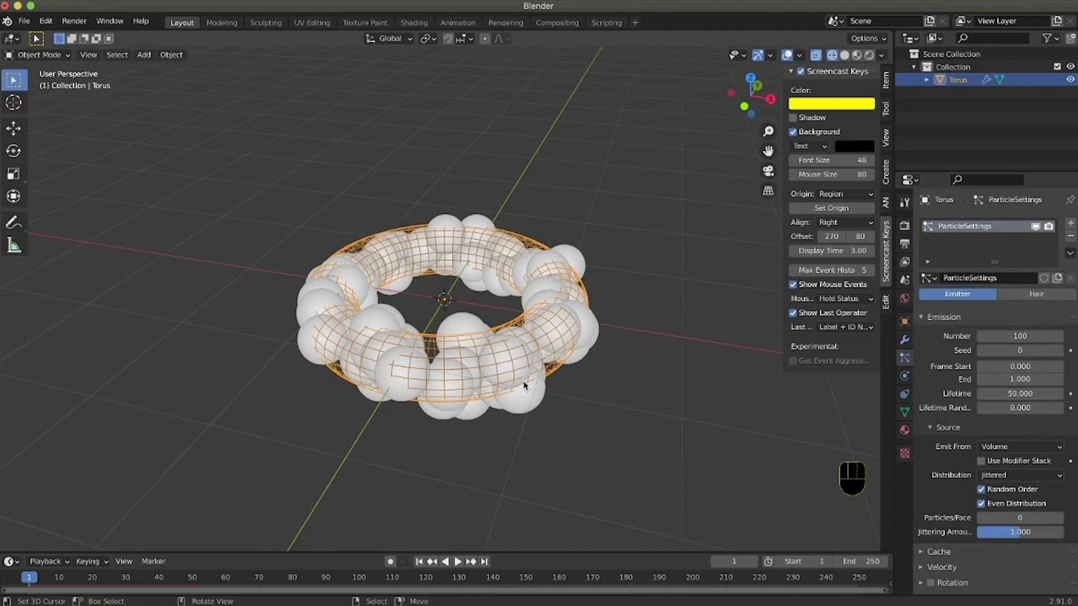
- Run Cell Fracture on the torus with its own particles as point source and a raised interior material index
{"action": "key", "text": "space"}
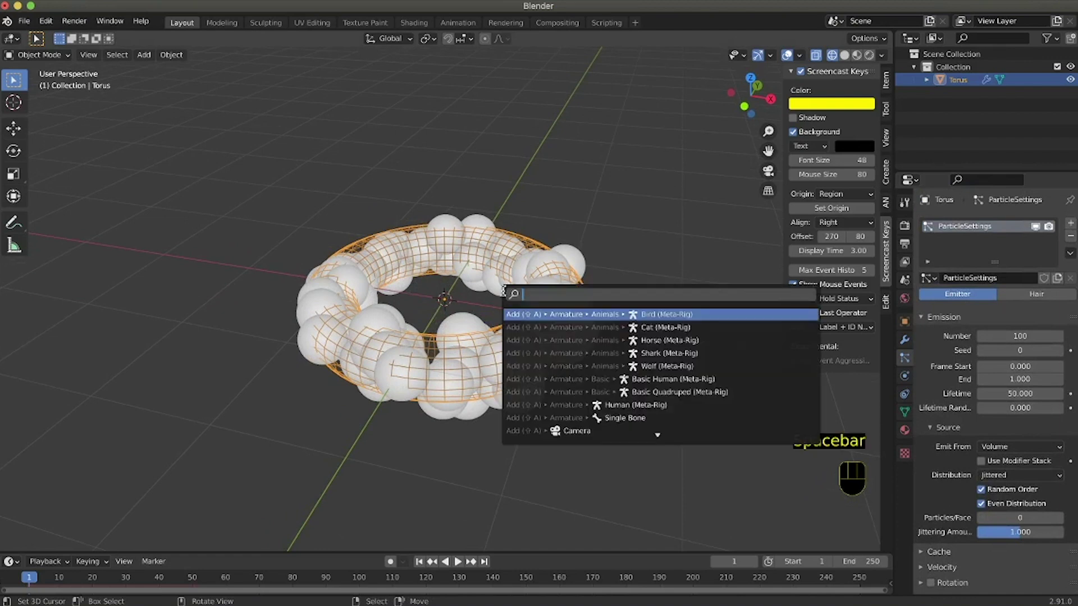
{"action": "type", "text": "frac"}
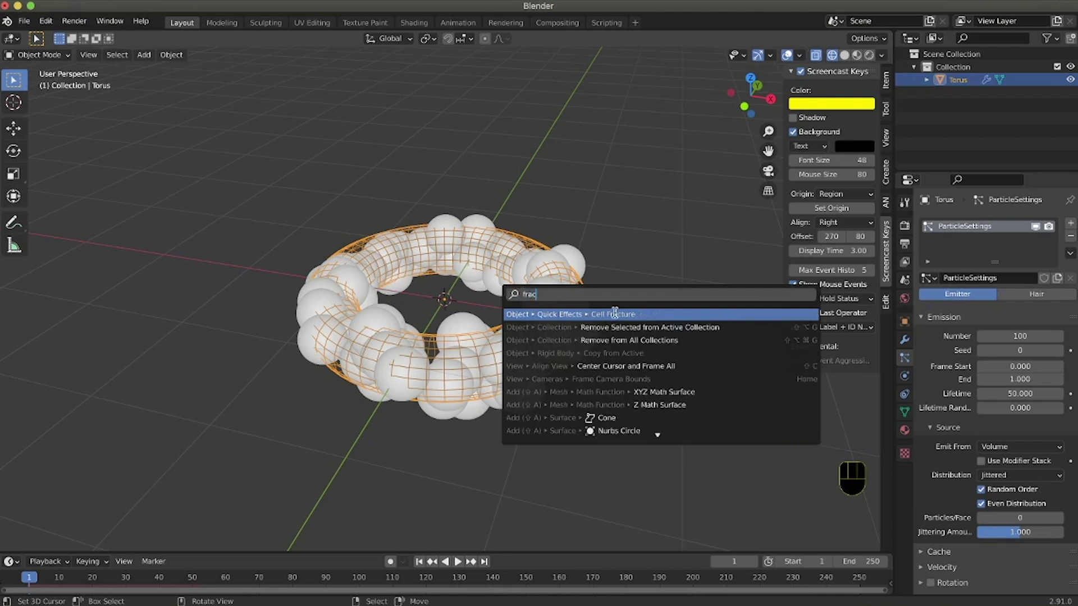
{"action": "left_click", "coordinate": [615, 314]}
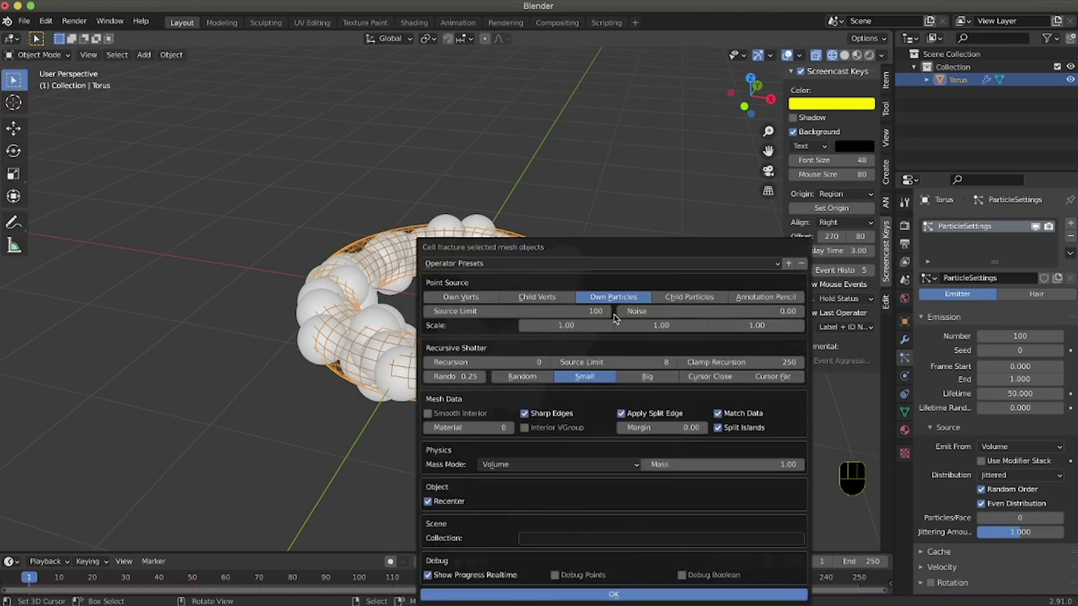
{"action": "left_click_drag", "start_coordinate": [617, 254], "coordinate": [504, 146]}
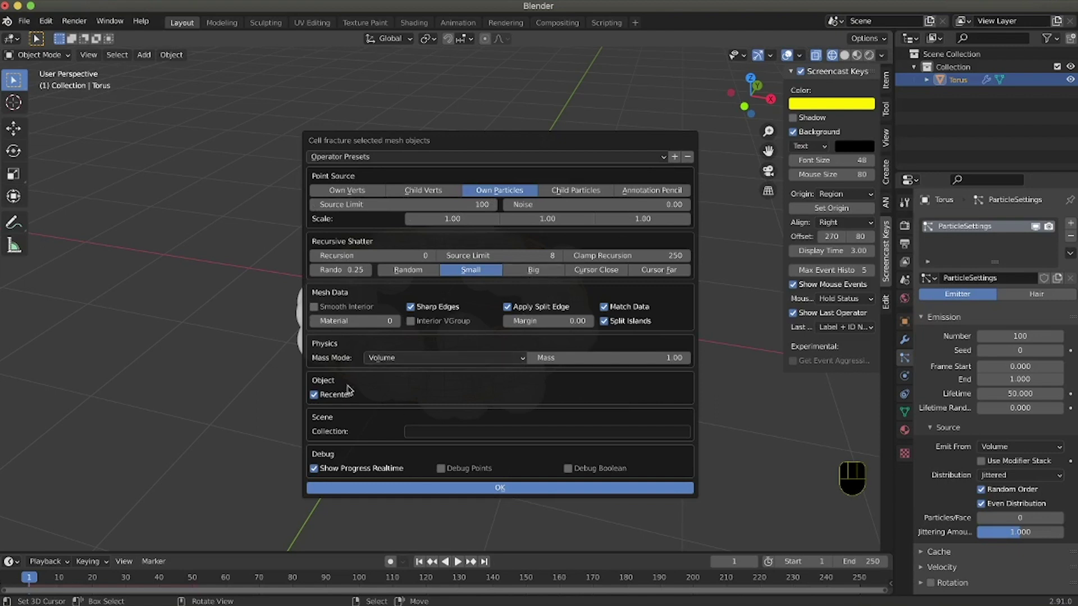
{"action": "left_click", "coordinate": [396, 322]}
{"action": "left_click", "coordinate": [526, 490]}
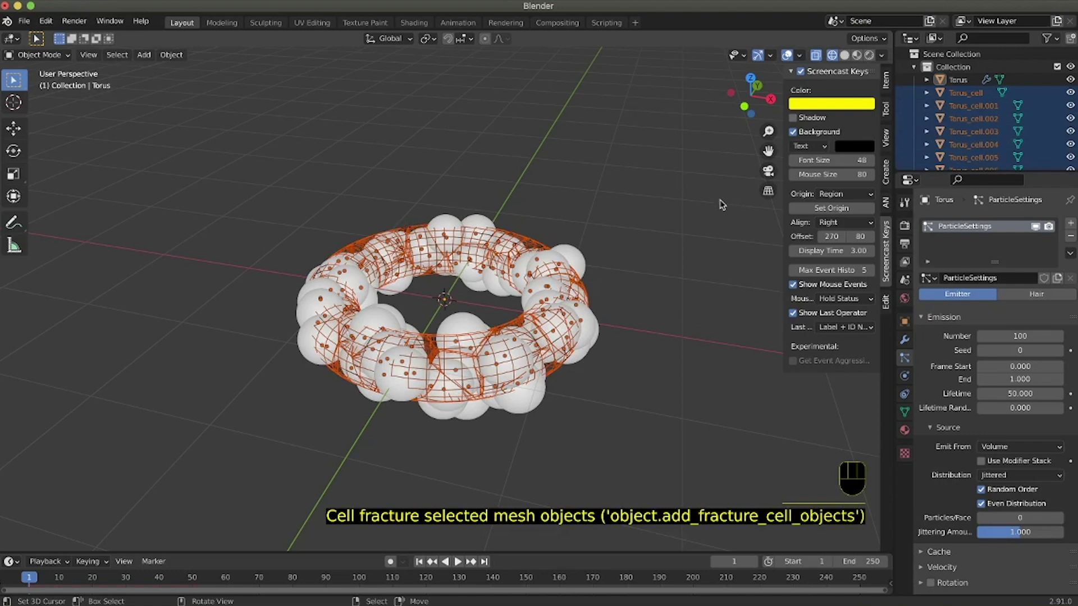
- Remove the particle system from the original torus
{"action": "scroll", "coordinate": [681, 218], "scroll_direction": "down", "scroll_amount": 5}
{"action": "scroll", "coordinate": [681, 219], "scroll_direction": "up", "scroll_amount": 4}
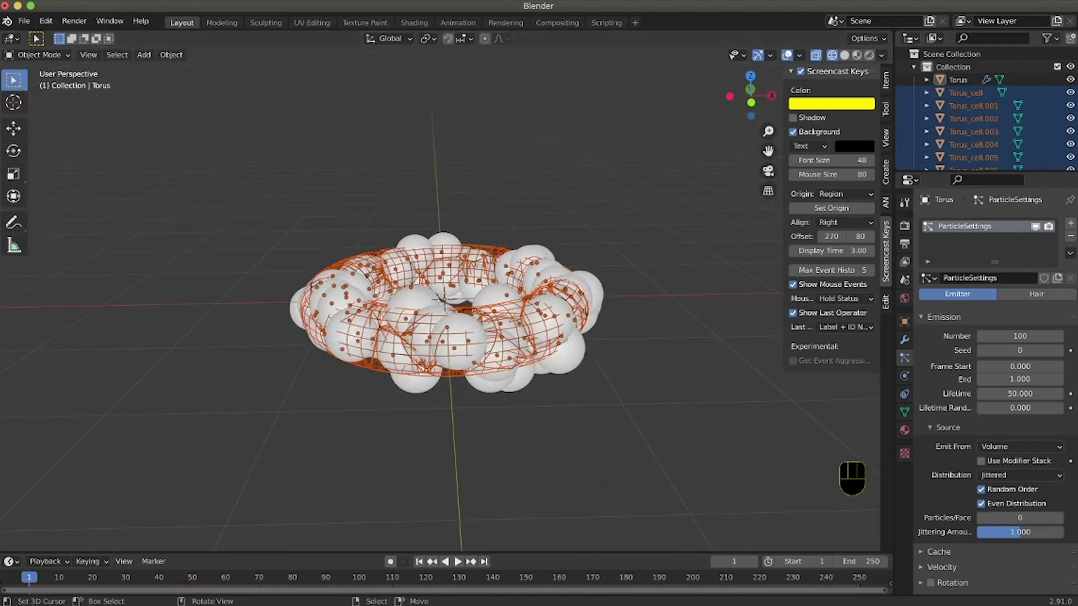
{"action": "left_click", "coordinate": [1071, 241]}
{"action": "scroll", "coordinate": [455, 324], "scroll_direction": "down", "scroll_amount": 4}
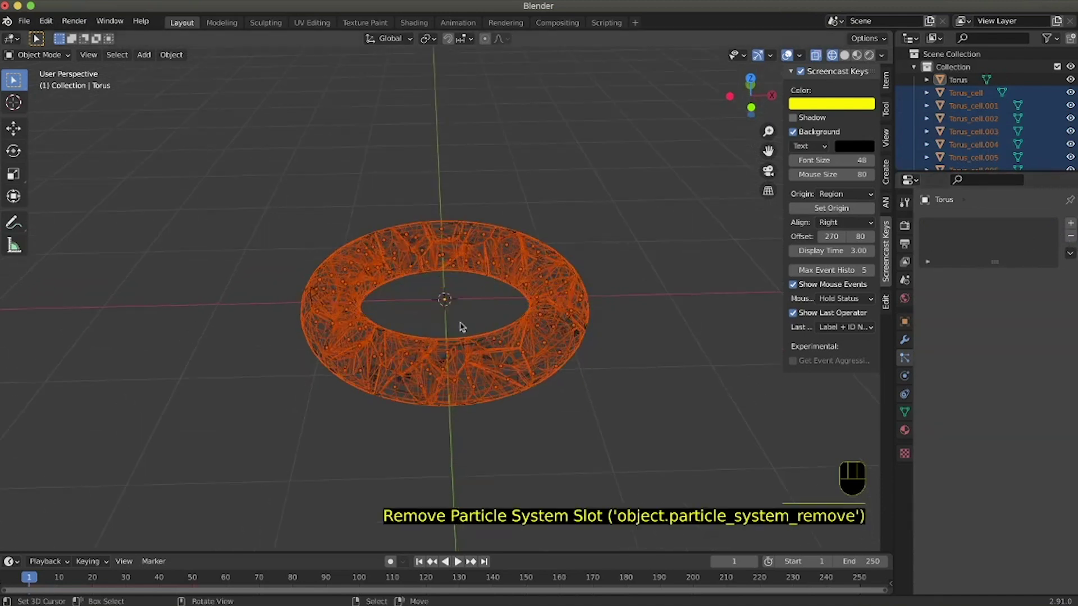
- Move the original torus into a new collection named ORIGINAL
{"action": "left_click", "coordinate": [986, 79]}
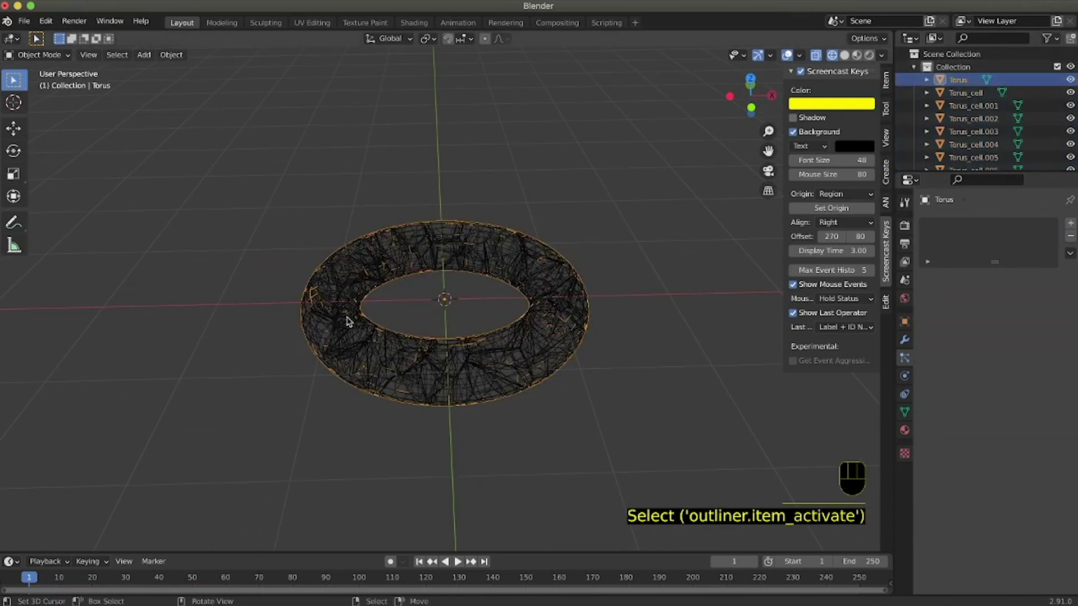
{"action": "key", "text": "m"}
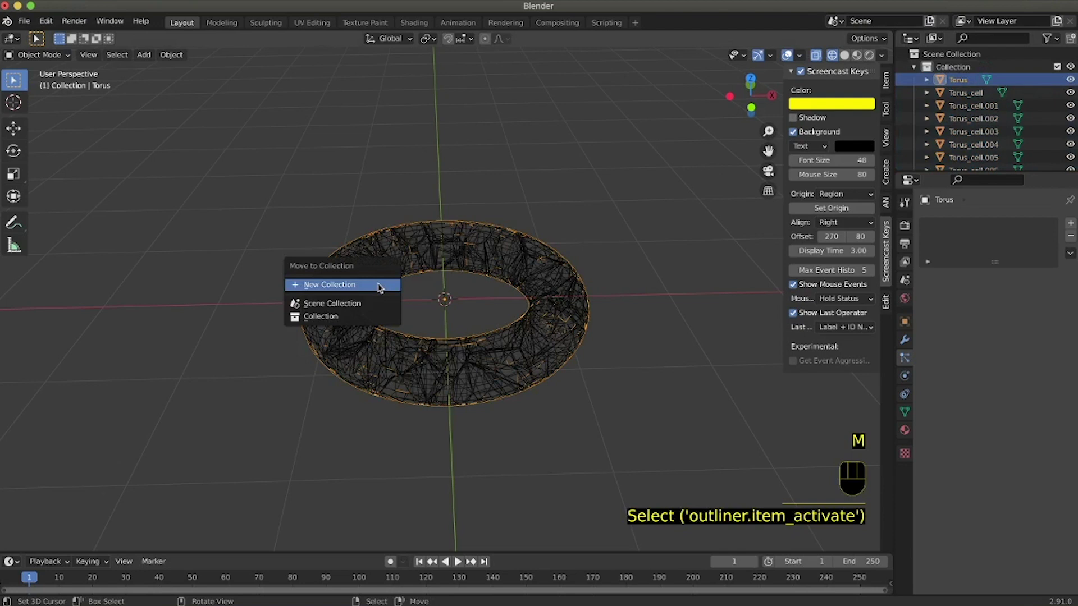
{"action": "left_click", "coordinate": [380, 285]}
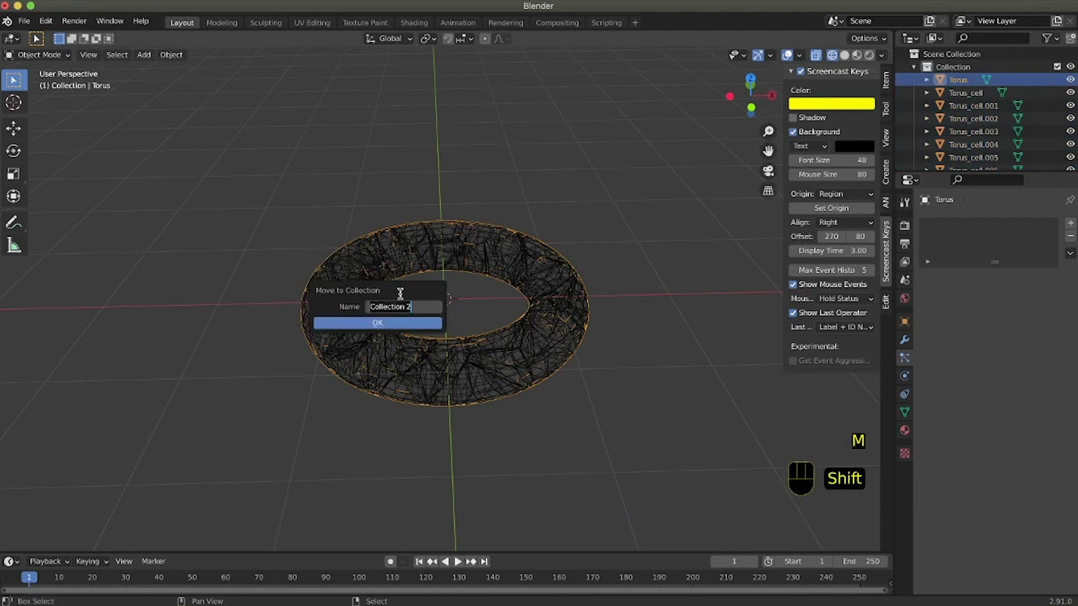
{"action": "type", "text": "ORIGINAL"}
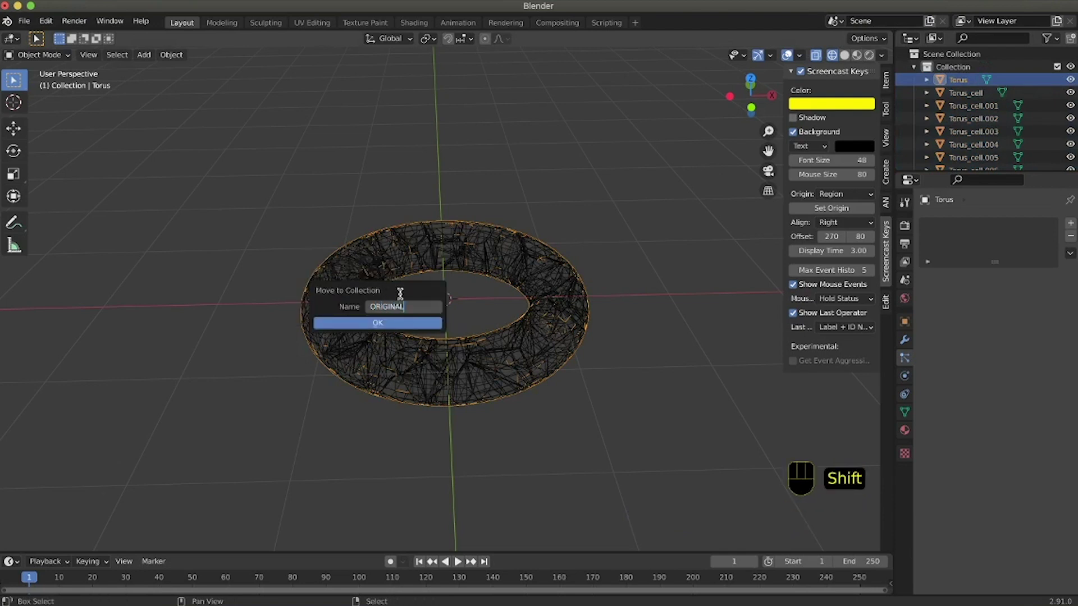
{"action": "left_click", "coordinate": [406, 323]}
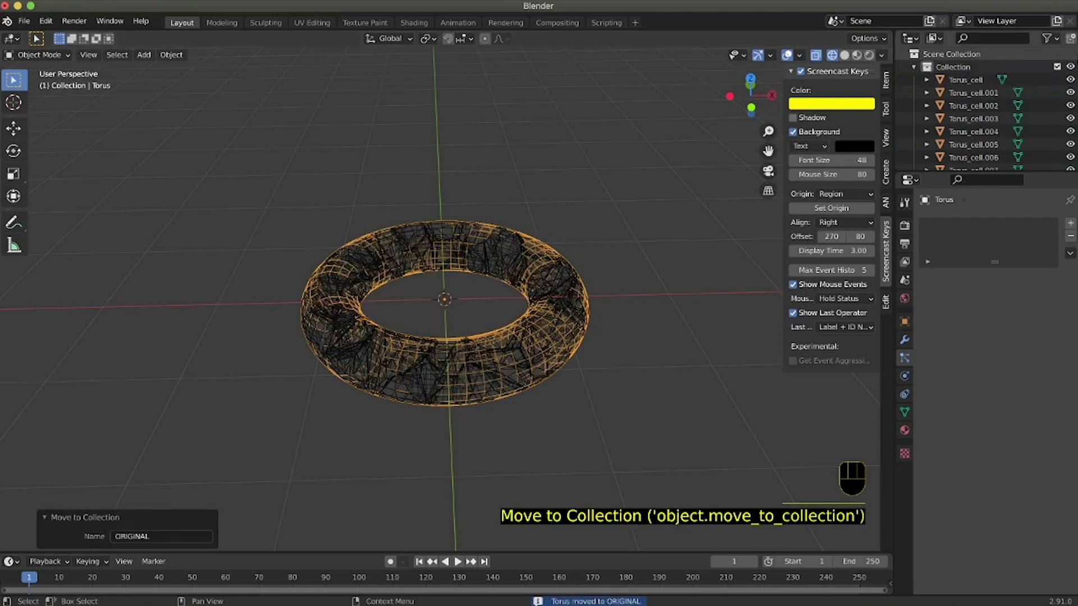
- Exclude the ORIGINAL collection from the view layer
{"action": "scroll", "coordinate": [938, 98], "scroll_direction": "down", "scroll_amount": 7}
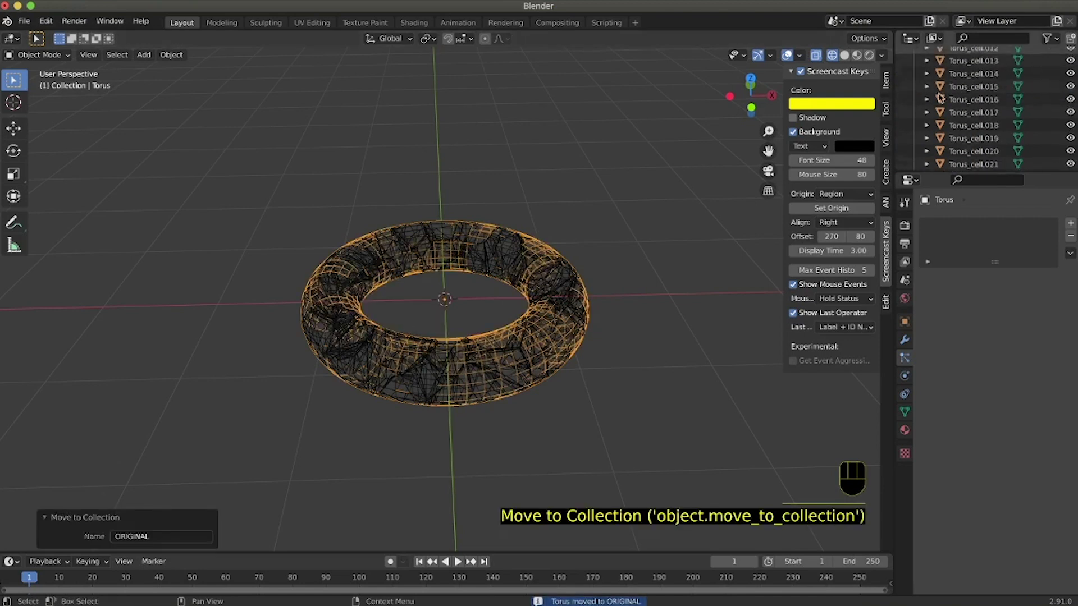
{"action": "scroll", "coordinate": [941, 98], "scroll_direction": "down", "scroll_amount": 15}
{"action": "left_click", "coordinate": [1057, 145]}
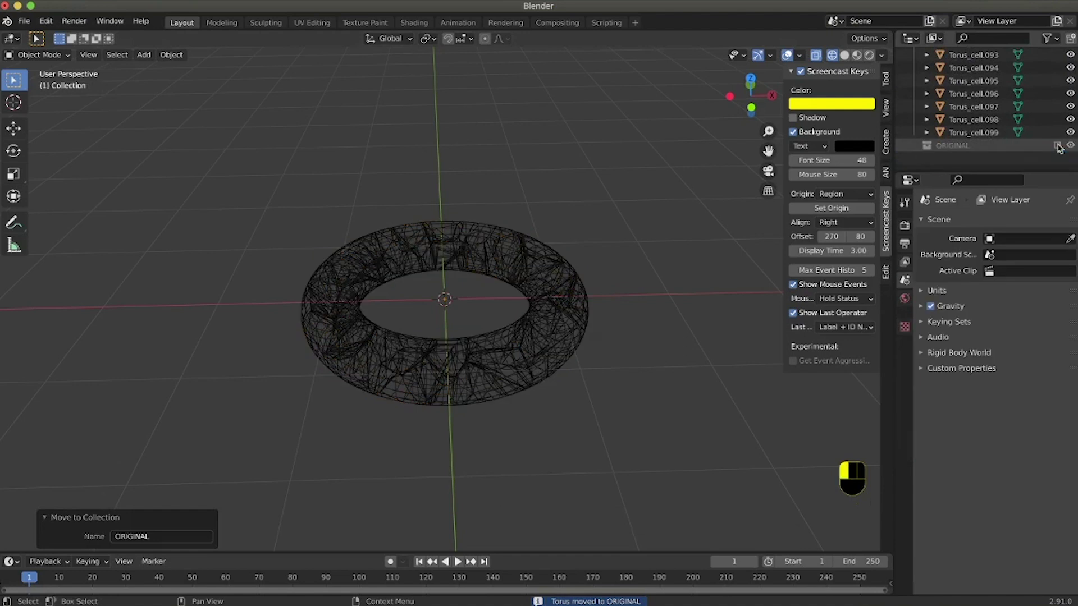
- Move all torus cell fragments into a new collection named FRACTURE and collapse that collection in the outliner
{"action": "left_click", "coordinate": [974, 145]}
{"action": "scroll", "coordinate": [973, 151], "scroll_direction": "up", "scroll_amount": 10}
{"action": "scroll", "coordinate": [973, 152], "scroll_direction": "up", "scroll_amount": 18}
{"action": "left_click", "coordinate": [973, 92], "text": "shift"}
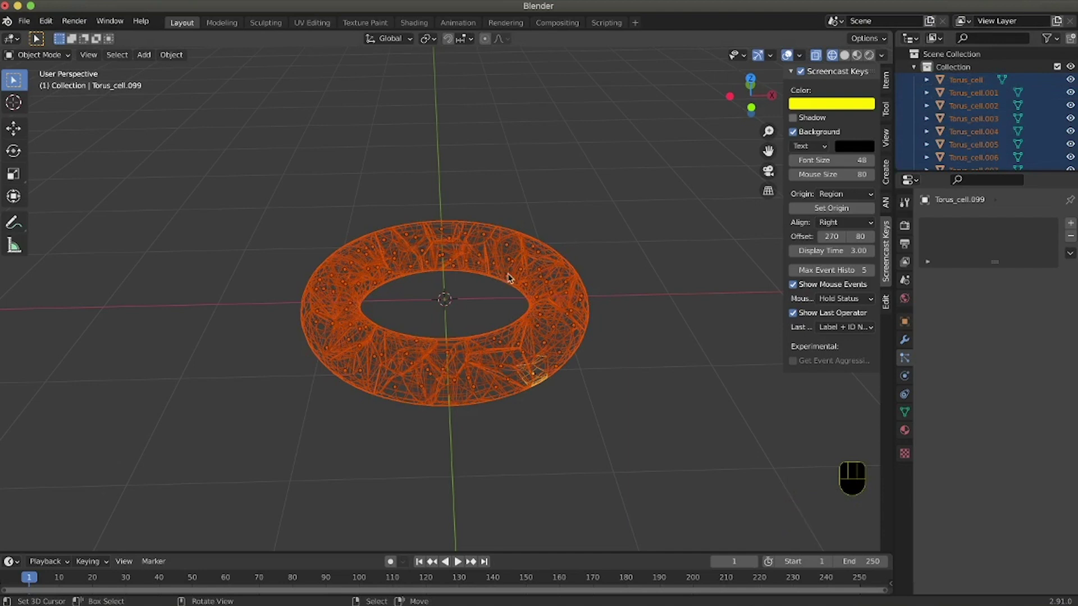
{"action": "key", "text": "m"}
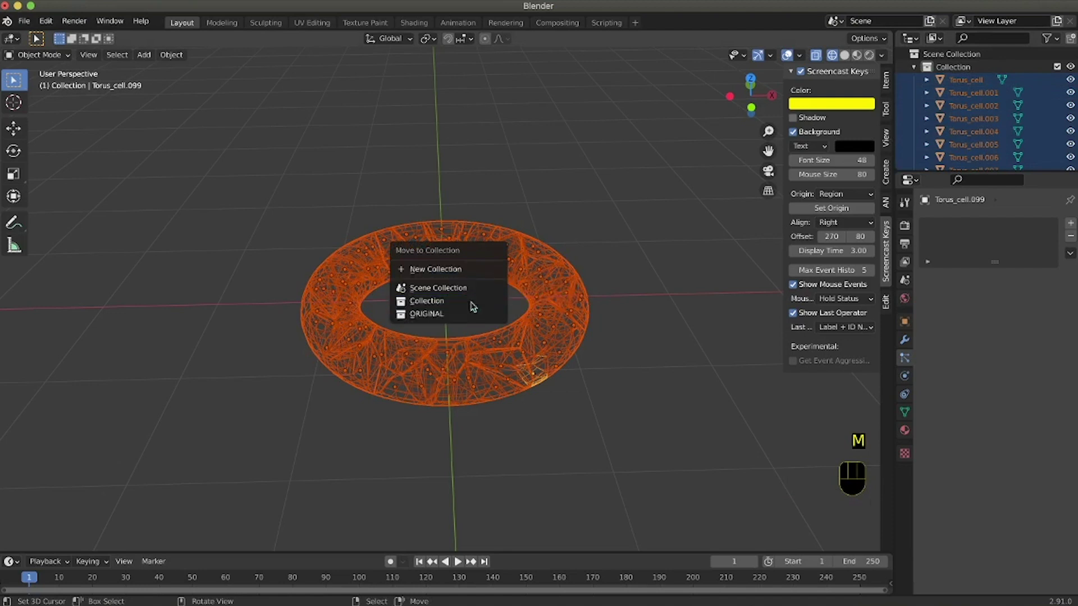
{"action": "left_click", "coordinate": [472, 269]}
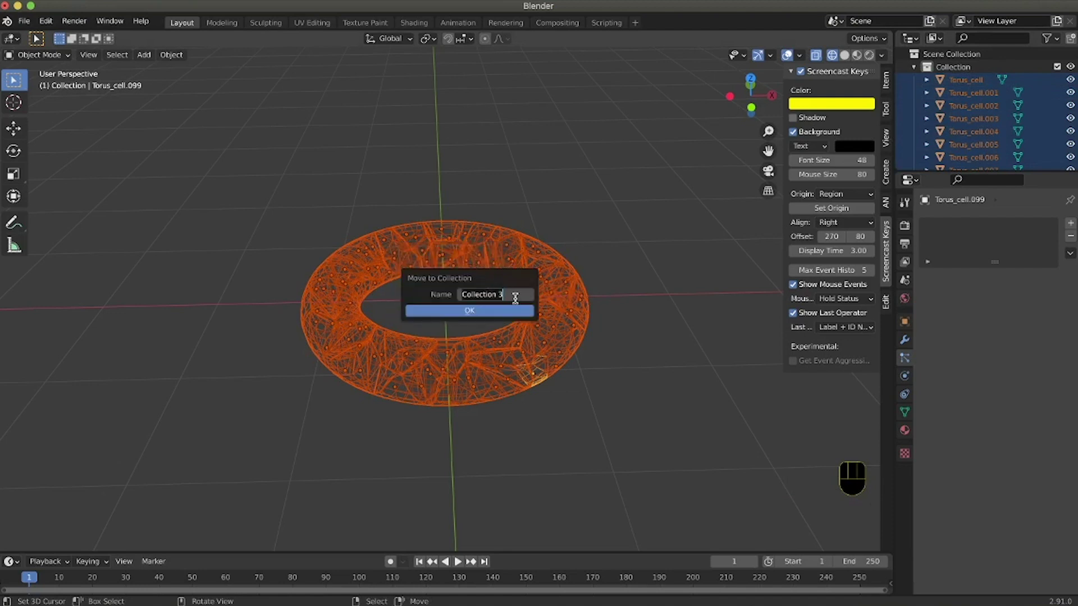
{"action": "type", "text": "FRACTURE"}
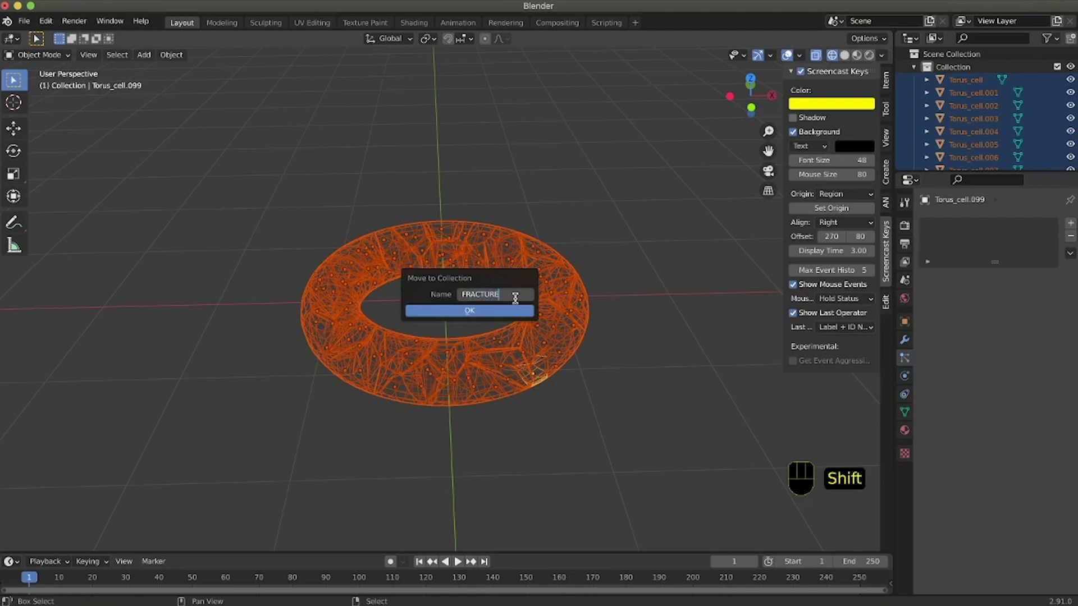
{"action": "key", "text": "Return"}
{"action": "key", "text": "Return"}
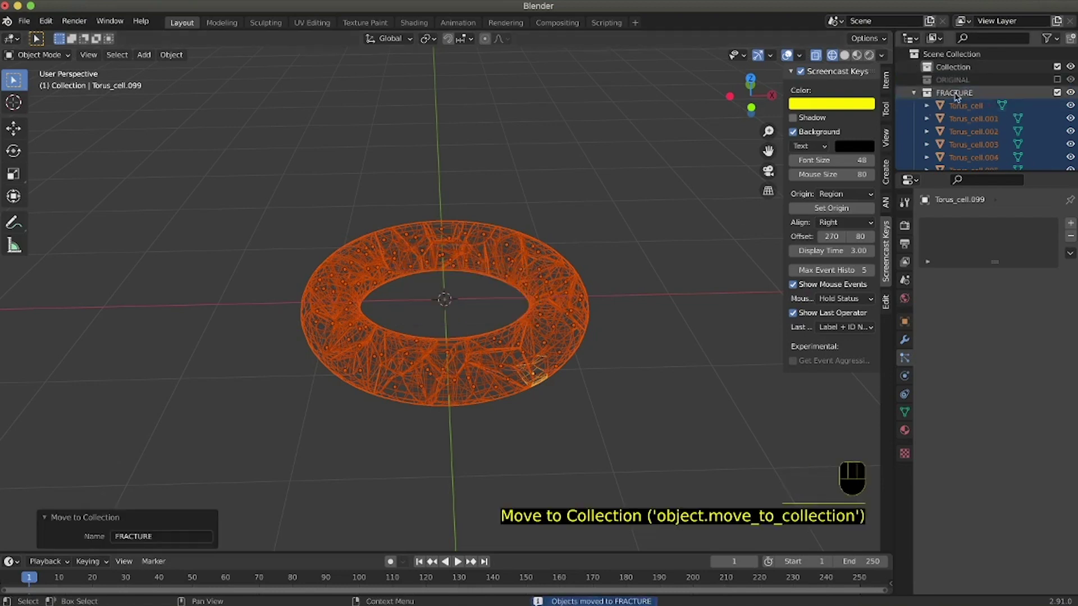
{"action": "left_click", "coordinate": [914, 92]}
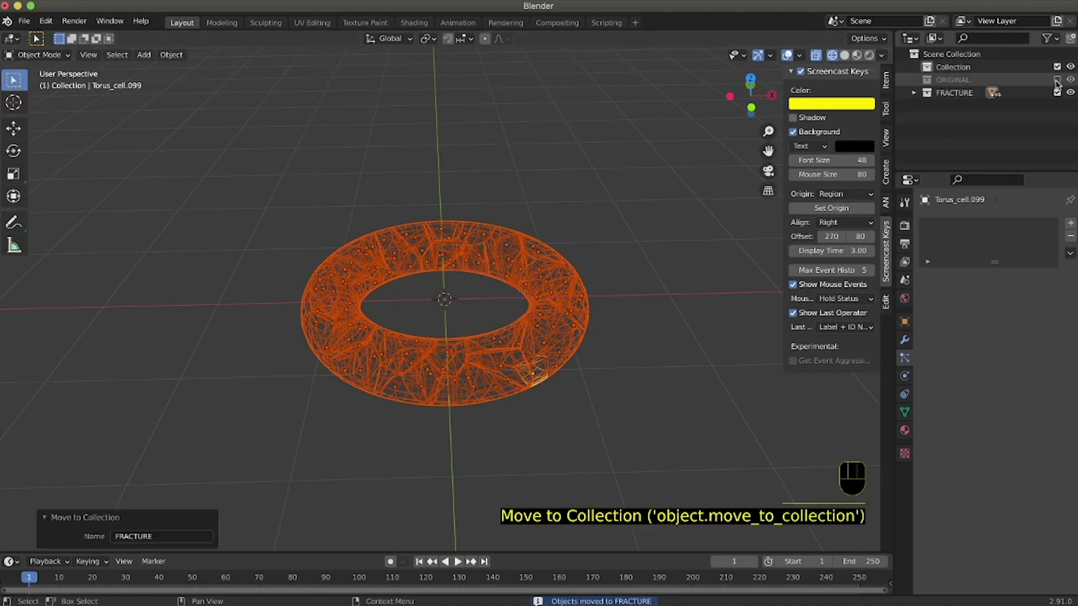
- Switch the viewport to Solid shading and compare the fractured torus with the ORIGINAL collection briefly included, leaving that collection excluded
{"action": "left_click", "coordinate": [844, 55]}
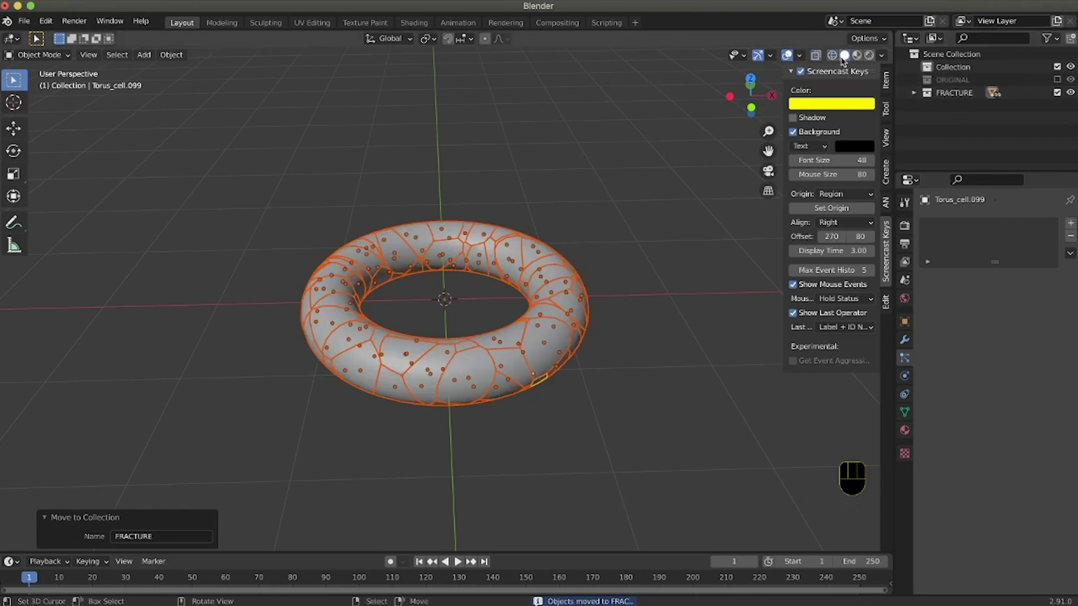
{"action": "middle_click_drag", "start_coordinate": [470, 382], "coordinate": [590, 288]}
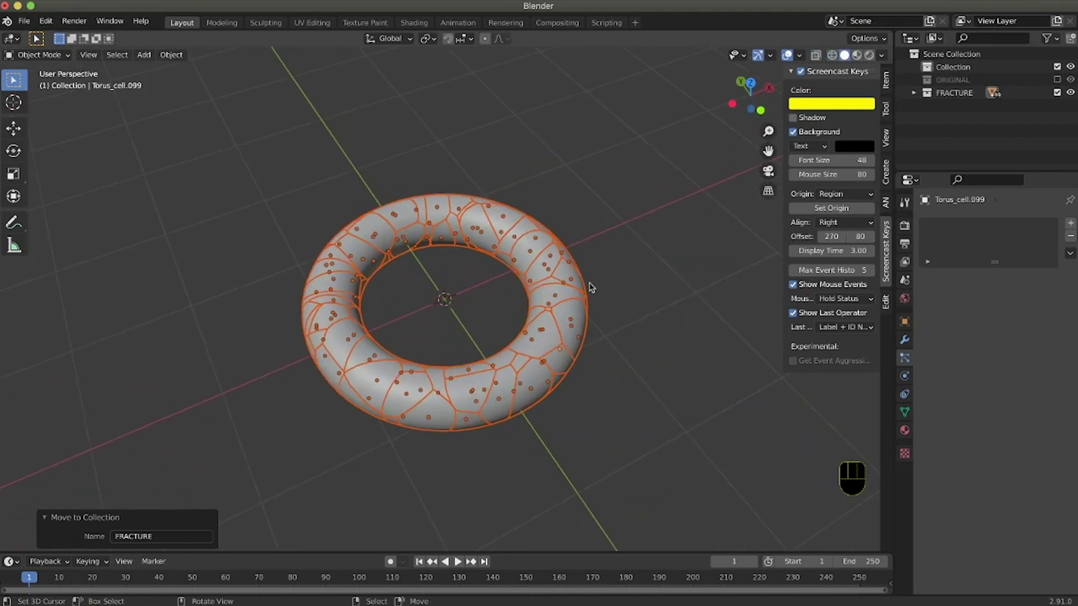
{"action": "left_click", "coordinate": [1057, 80]}
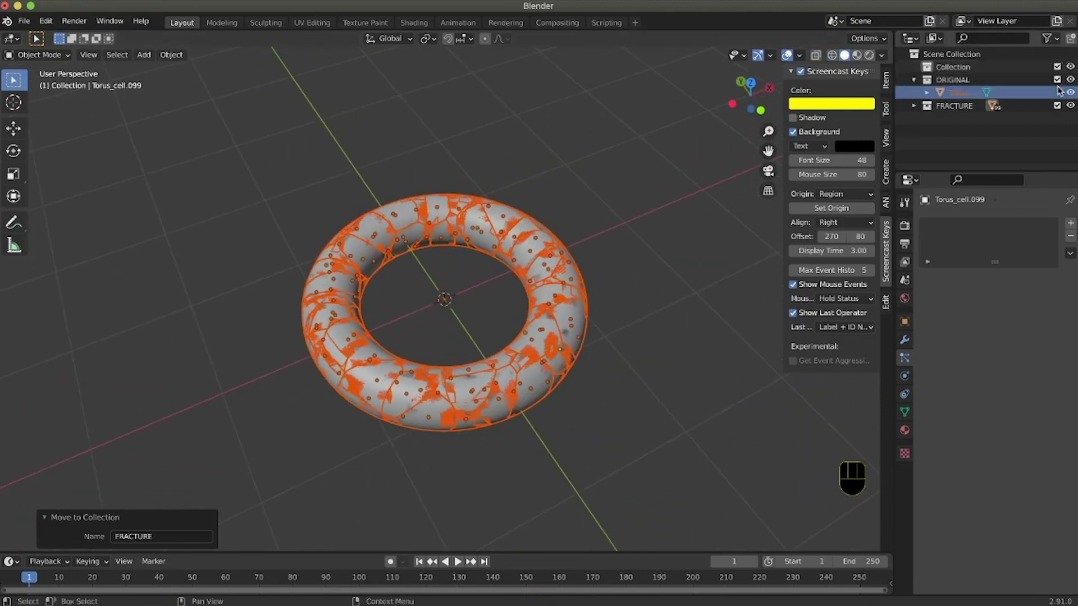
{"action": "left_click", "coordinate": [1057, 80]}
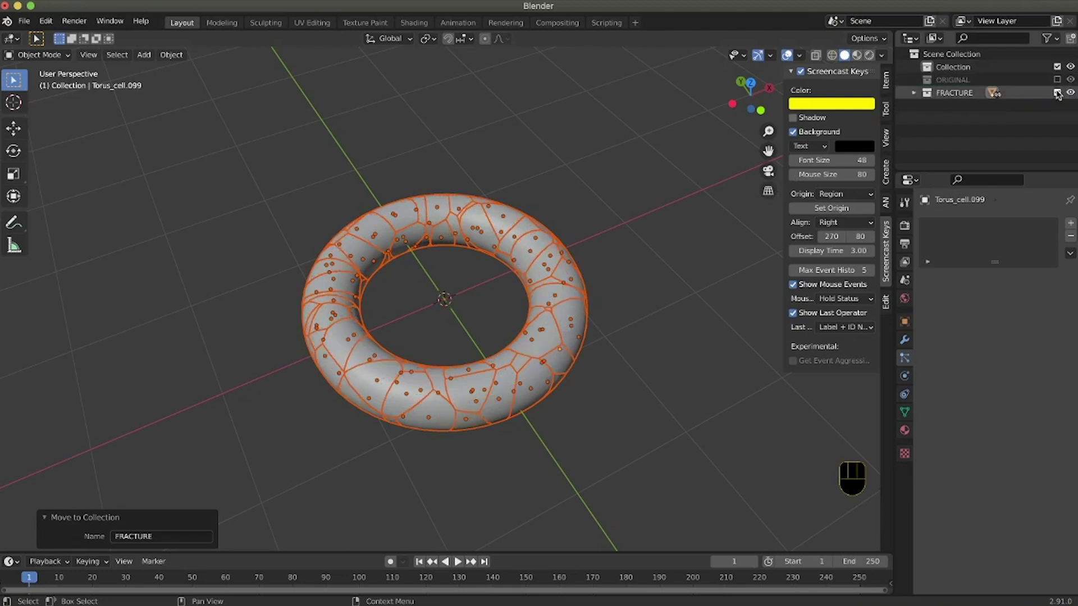
- Exclude FRACTURE and include ORIGINAL in the view layer to inspect the intact torus alone, and include FRACTURE again
{"action": "left_click", "coordinate": [1057, 93]}
{"action": "left_click", "coordinate": [1058, 80]}
{"action": "middle_click_drag", "start_coordinate": [474, 266], "coordinate": [638, 200]}
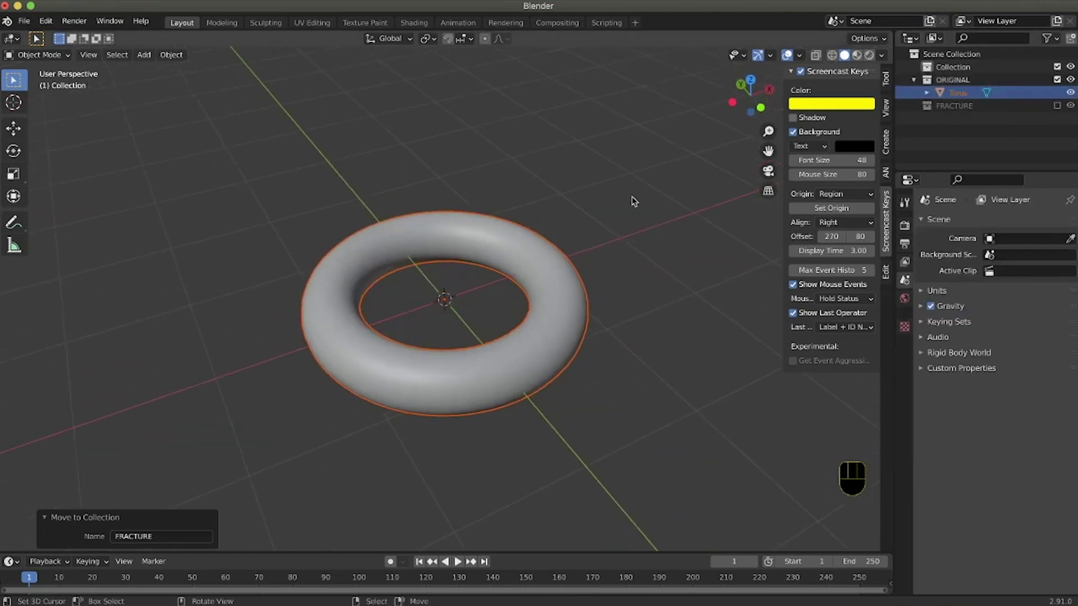
{"action": "left_click", "coordinate": [1057, 105]}
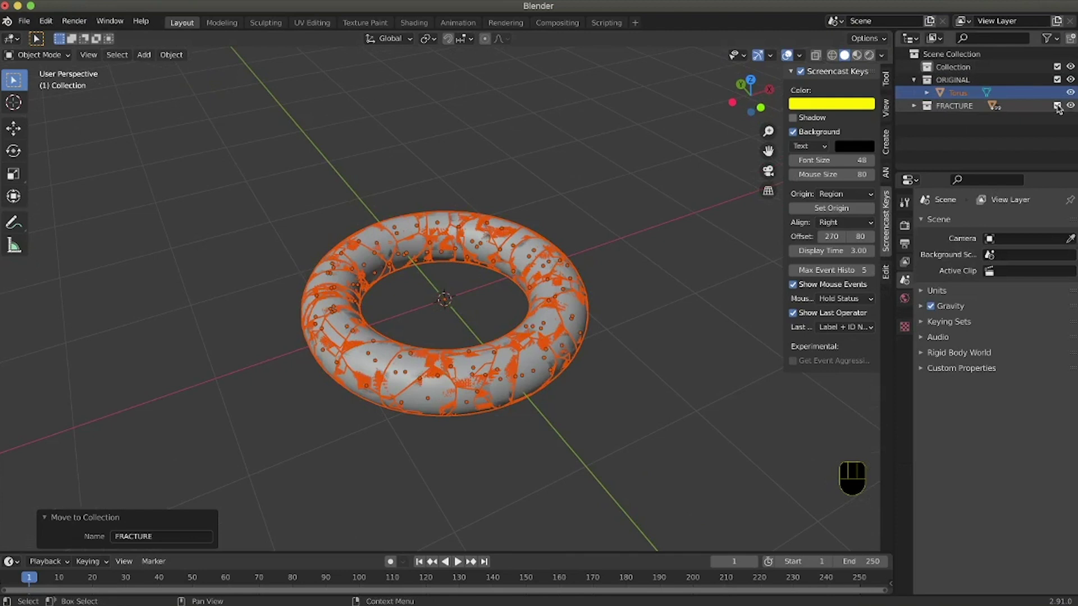
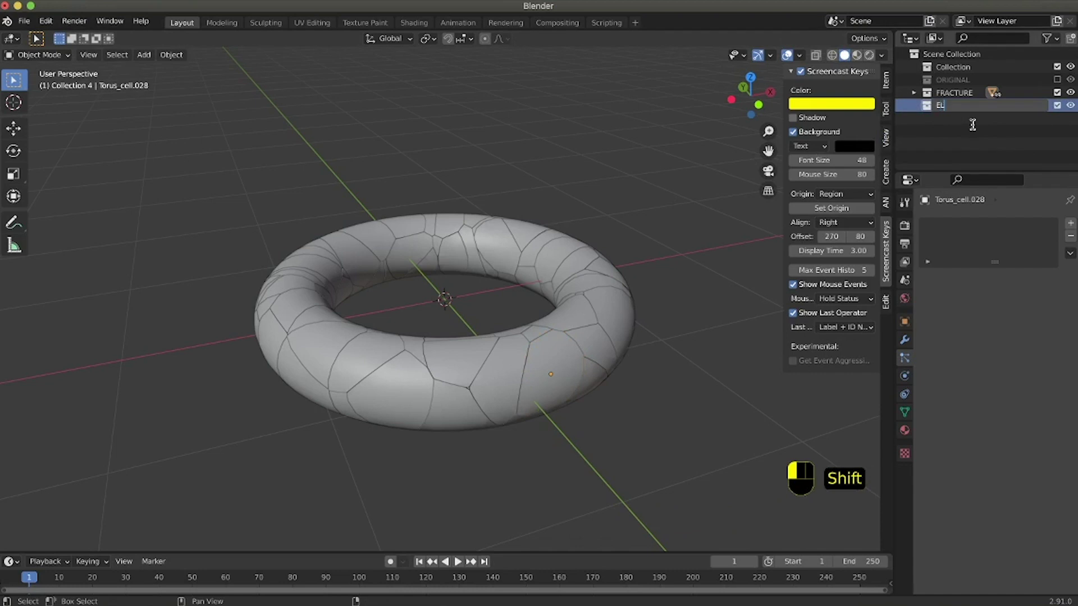
- Name the new collection ELEMENTS and make it the active collection
{"action": "type", "text": "EMENTS"}
{"action": "left_click", "coordinate": [973, 125]}
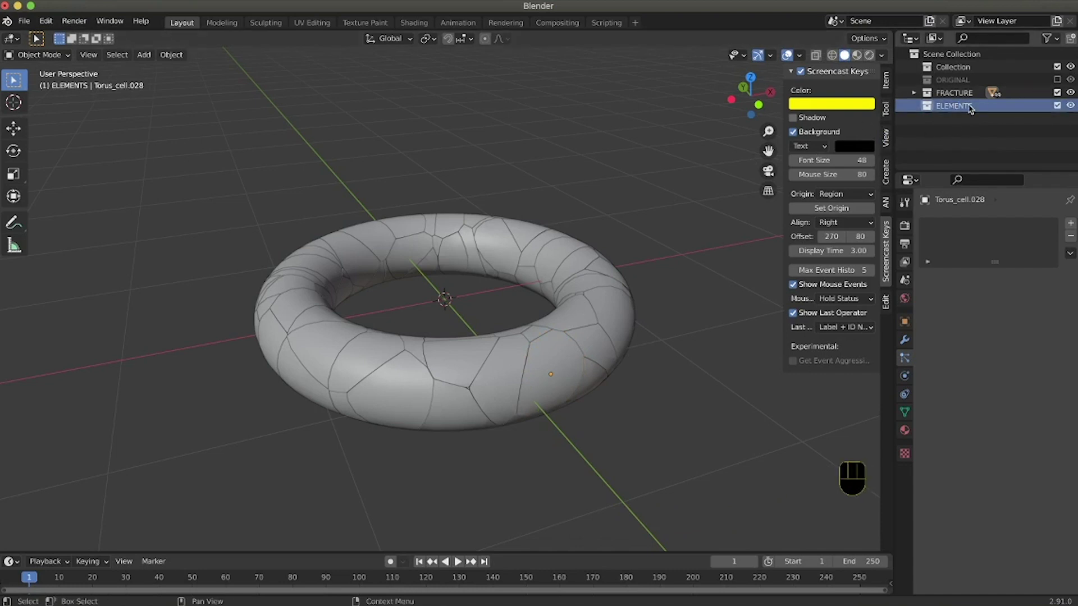
{"action": "left_click", "coordinate": [972, 109]}
- Add a Plain Axes empty to the ELEMENTS collection at the center of the torus
{"action": "scroll", "coordinate": [488, 341], "scroll_direction": "down", "scroll_amount": 3, "text": "shift"}
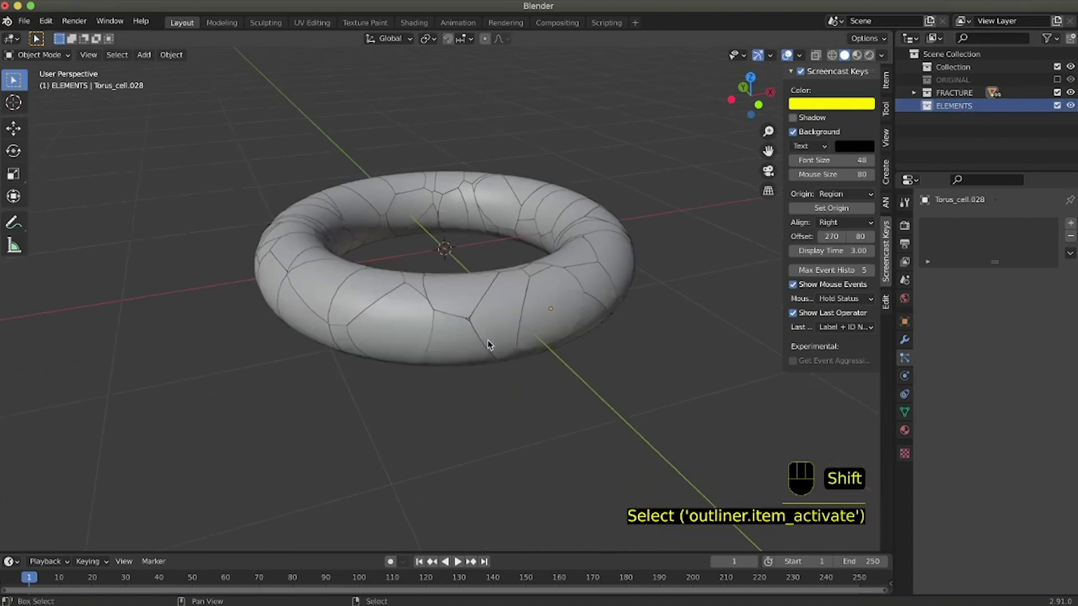
{"action": "scroll", "coordinate": [487, 341], "scroll_direction": "up", "scroll_amount": 5}
{"action": "scroll", "coordinate": [488, 340], "scroll_direction": "down", "scroll_amount": 3, "text": "ctrl"}
{"action": "scroll", "coordinate": [487, 344], "scroll_direction": "down", "scroll_amount": 5}
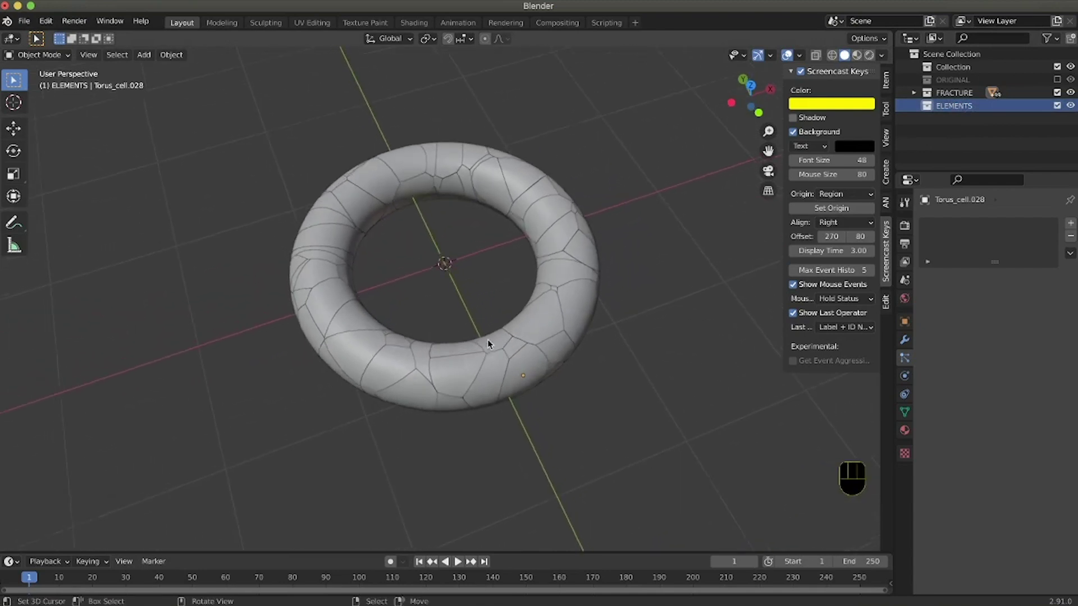
{"action": "key", "text": "shift+a"}
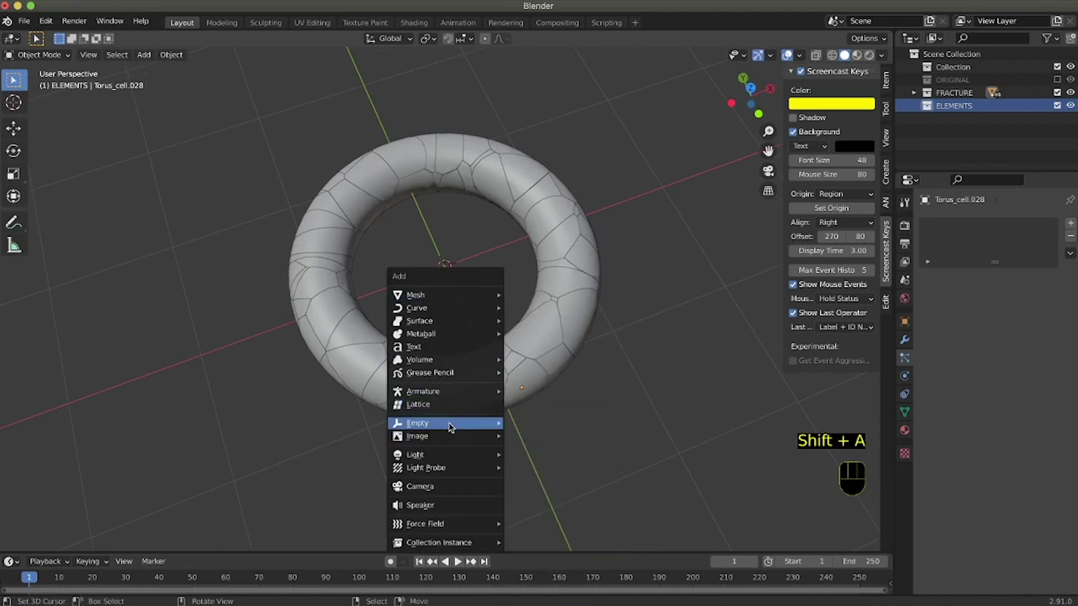
{"action": "mouse_move", "coordinate": [446, 424]}
{"action": "left_click", "coordinate": [553, 424]}
- Scale the Plain Axes empty down to about 0.32 and apply its scale
{"action": "scroll", "coordinate": [479, 272], "scroll_direction": "up", "scroll_amount": 8}
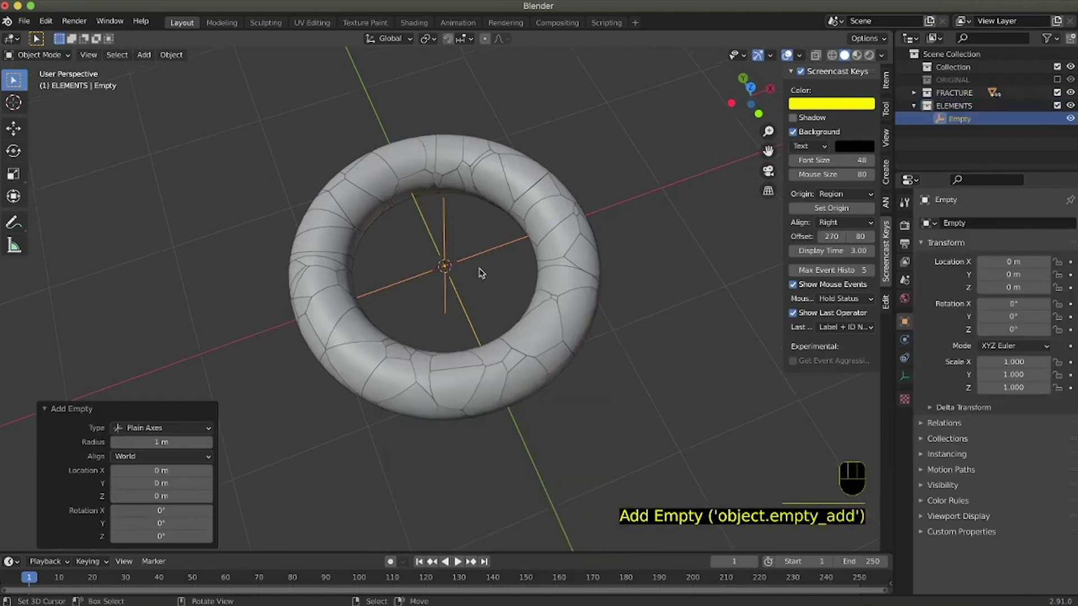
{"action": "key", "text": "s"}
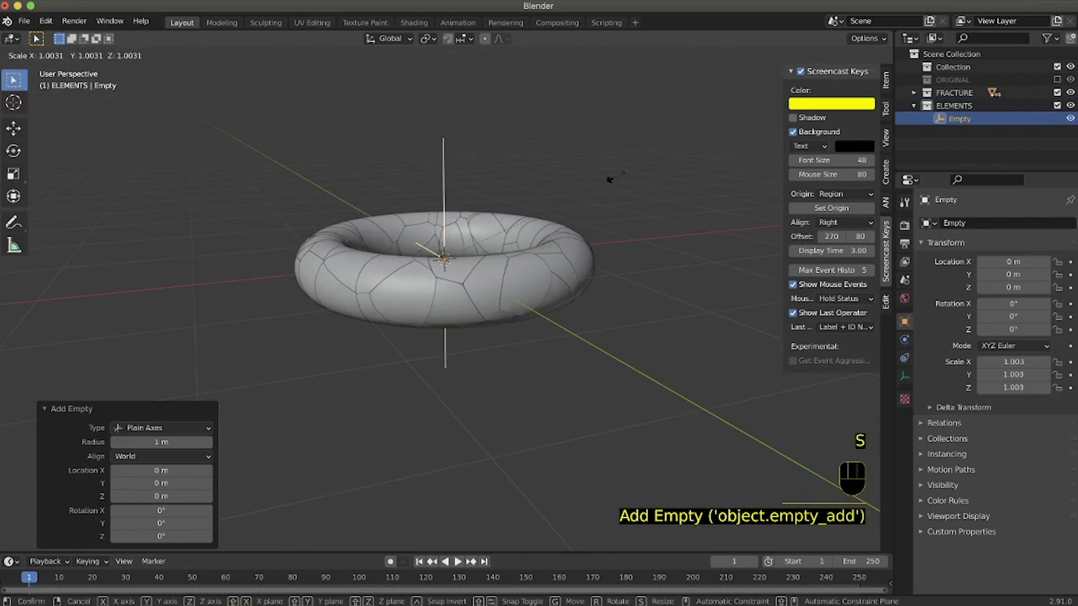
{"action": "left_click", "coordinate": [497, 240]}
{"action": "scroll", "coordinate": [501, 246], "scroll_direction": "down", "scroll_amount": 6}
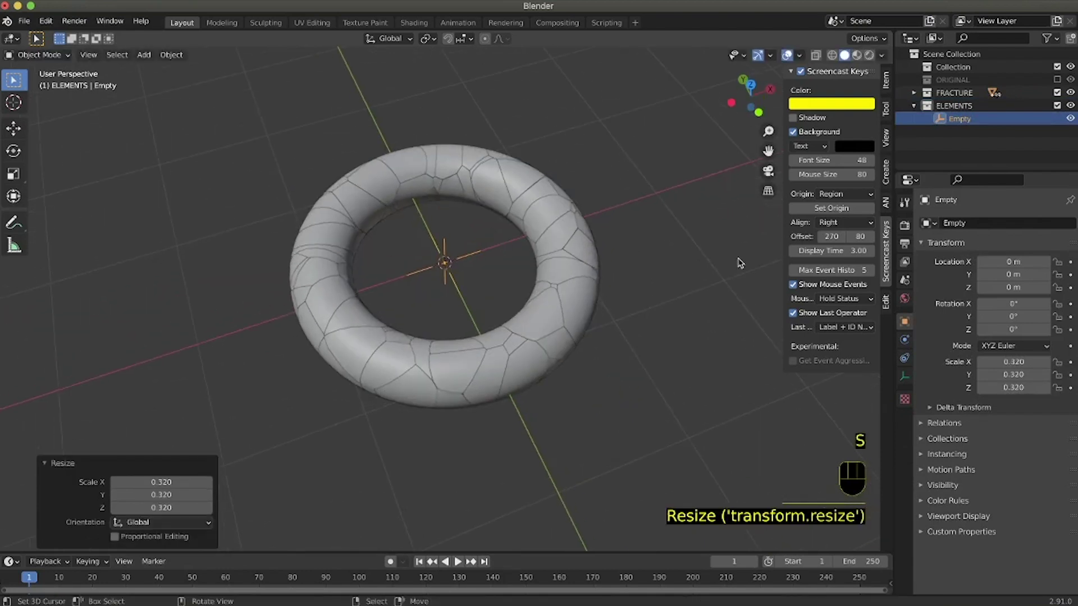
{"action": "key", "text": "ctrl+a"}
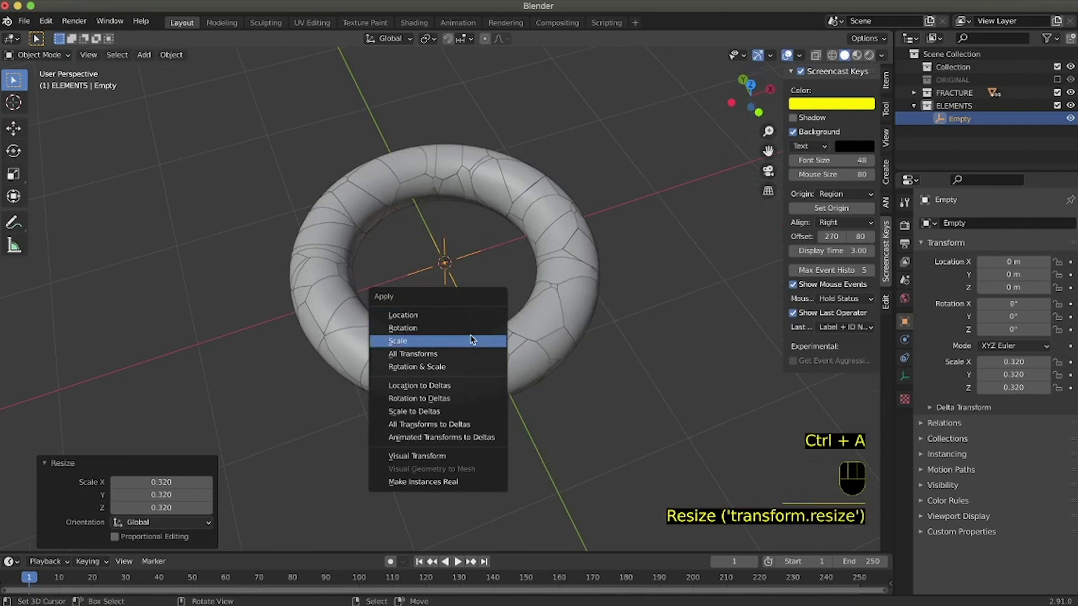
{"action": "left_click", "coordinate": [474, 341]}
- Add a Sphere empty to the ELEMENTS collection and set its X location to 1 m
{"action": "scroll", "coordinate": [473, 333], "scroll_direction": "down", "scroll_amount": 5}
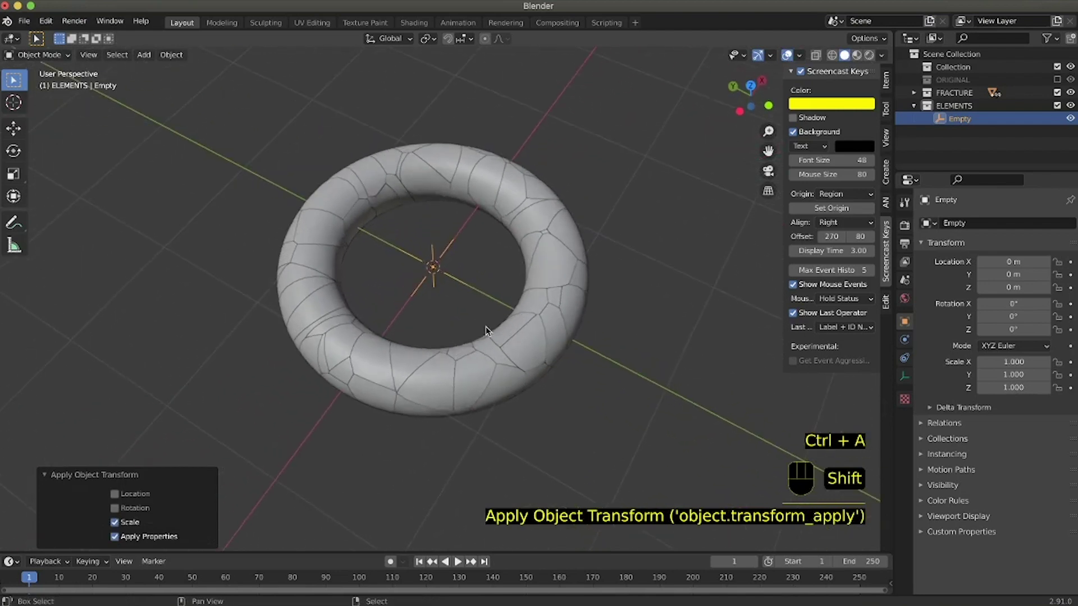
{"action": "key", "text": "shift+a"}
{"action": "mouse_move", "coordinate": [499, 327]}
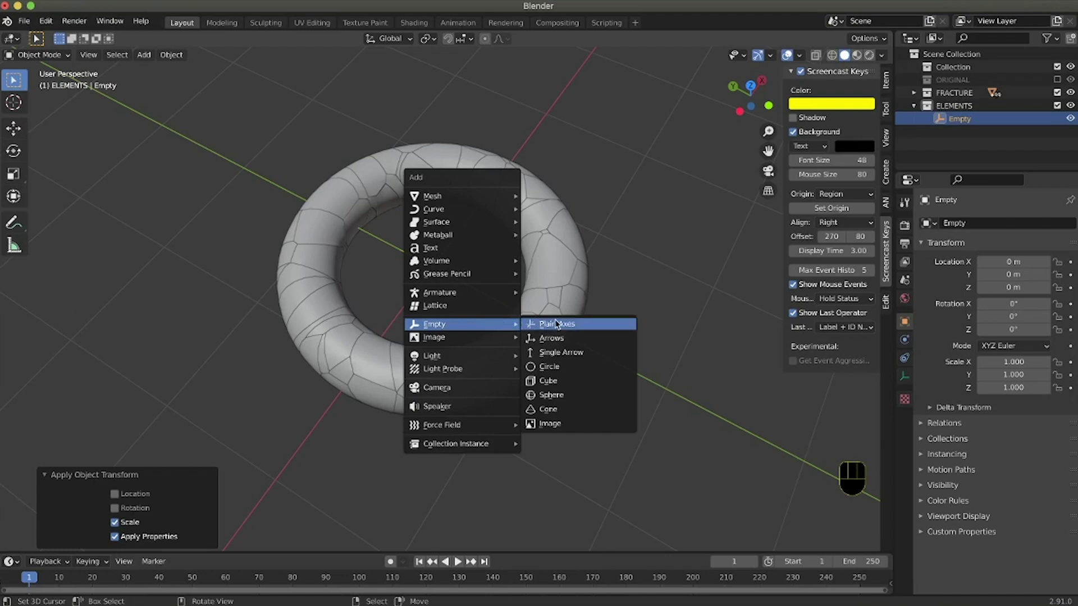
{"action": "left_click", "coordinate": [582, 397]}
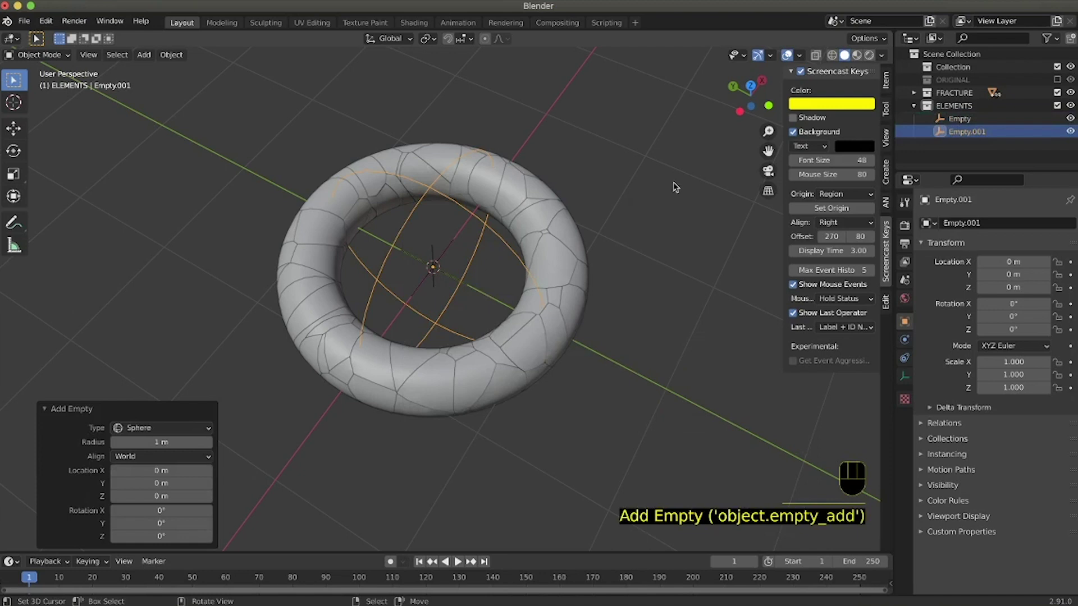
{"action": "left_click", "coordinate": [887, 79]}
{"action": "left_click_drag", "start_coordinate": [823, 103], "coordinate": [850, 103]}
{"action": "left_click", "coordinate": [827, 104]}
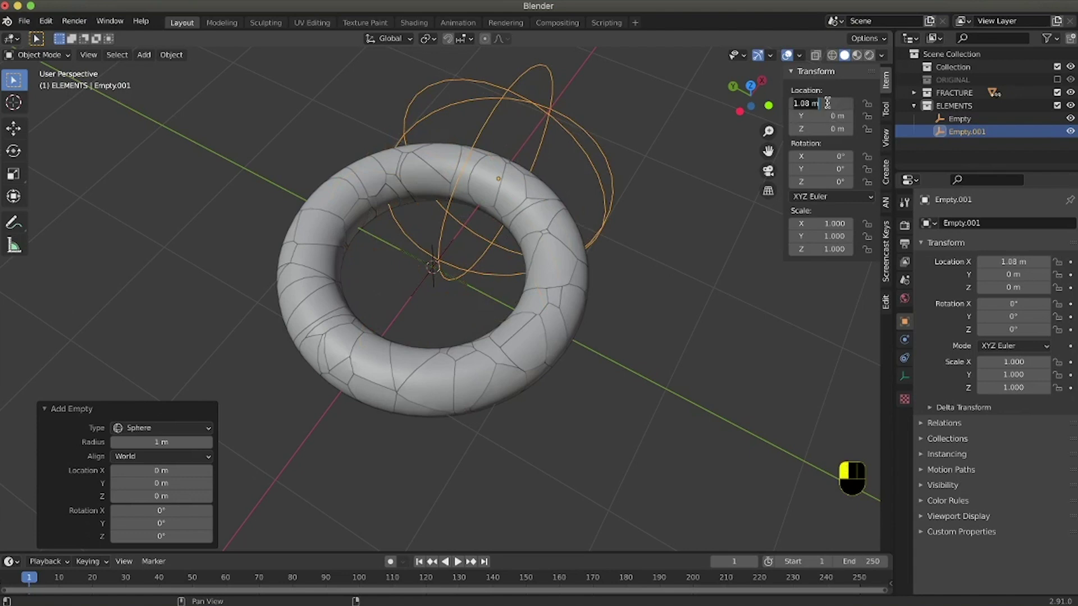
{"action": "type", "text": "1"}
{"action": "key", "text": "Return"}
- Scale the Sphere empty to about 0.349 so it fits around the torus ring, and apply its scale
{"action": "middle_click_drag", "start_coordinate": [572, 260], "coordinate": [563, 259]}
{"action": "scroll", "coordinate": [554, 268], "scroll_direction": "up", "scroll_amount": 2}
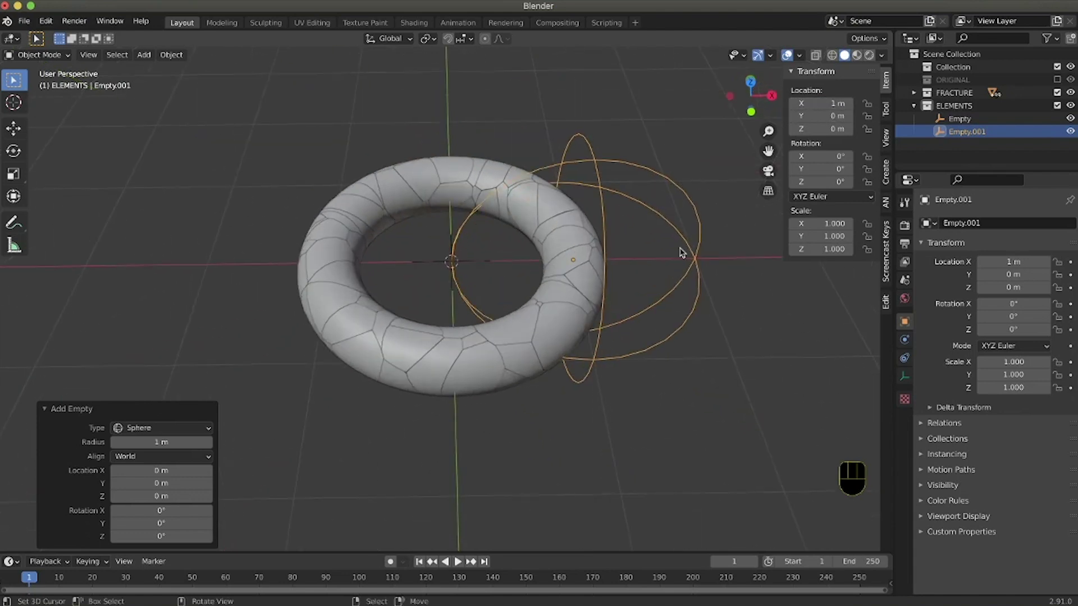
{"action": "key", "text": "s"}
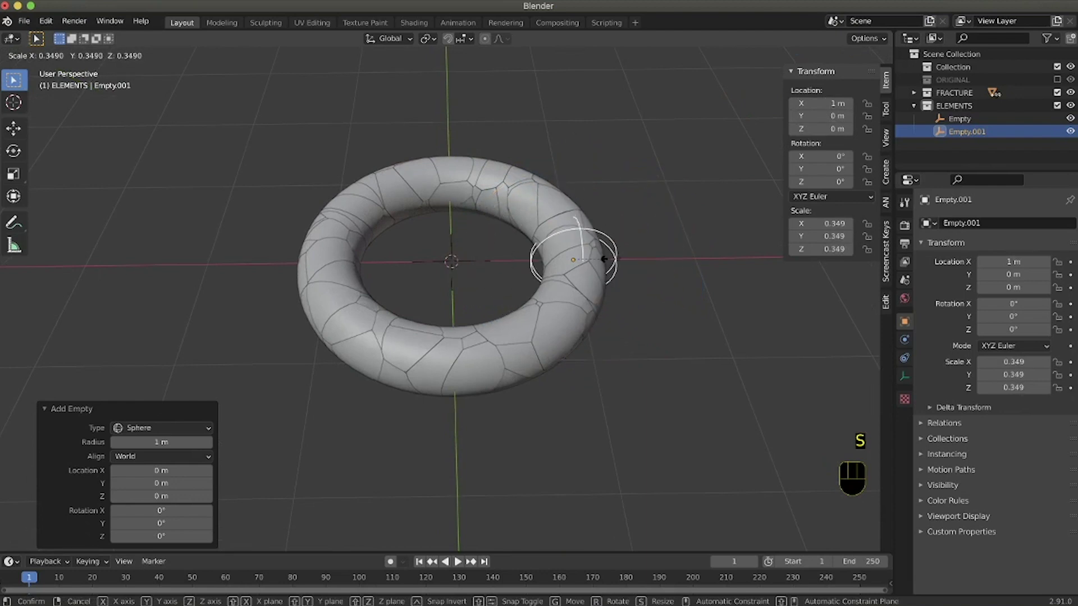
{"action": "left_click", "coordinate": [599, 279]}
{"action": "key", "text": "ctrl+a"}
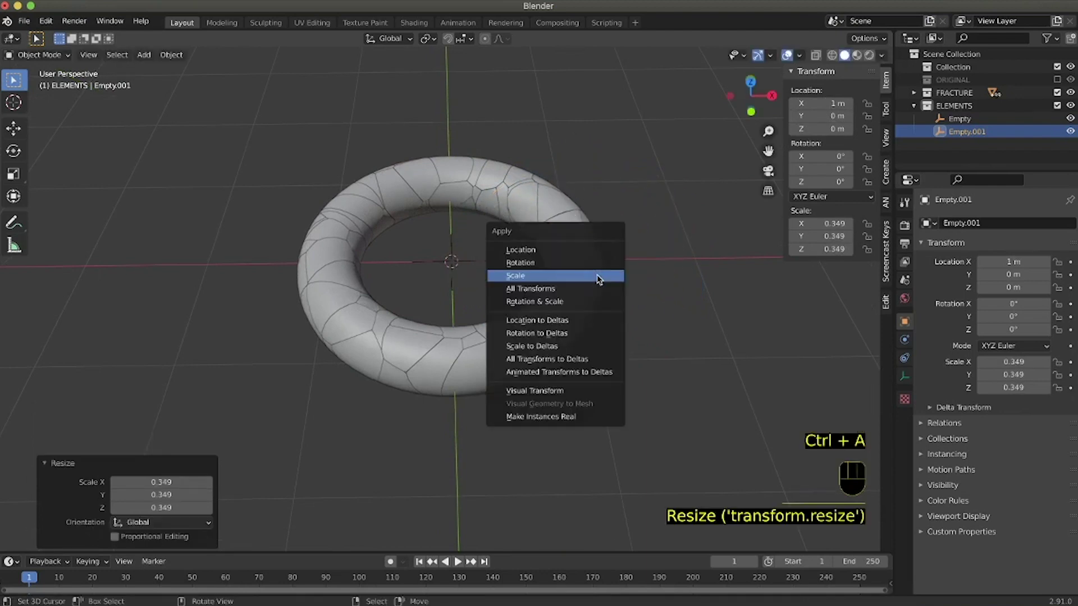
{"action": "left_click", "coordinate": [598, 275]}
- Parent the Sphere empty to the central Plain Axes empty using Object (Keep Transform)
{"action": "left_click", "coordinate": [471, 264], "text": "shift"}
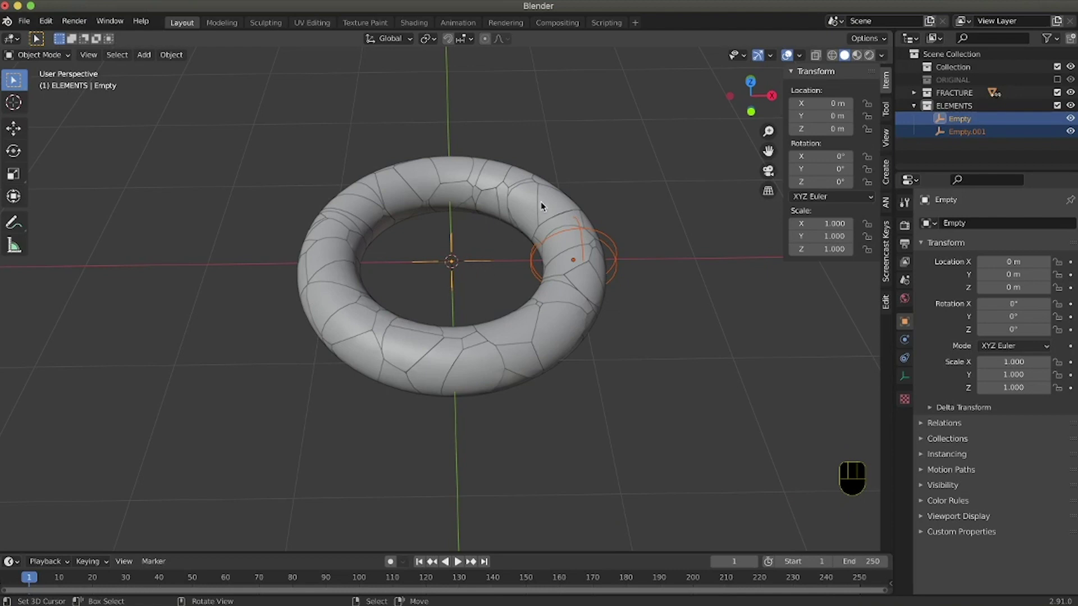
{"action": "key", "text": "ctrl"}
{"action": "key", "text": "ctrl+p"}
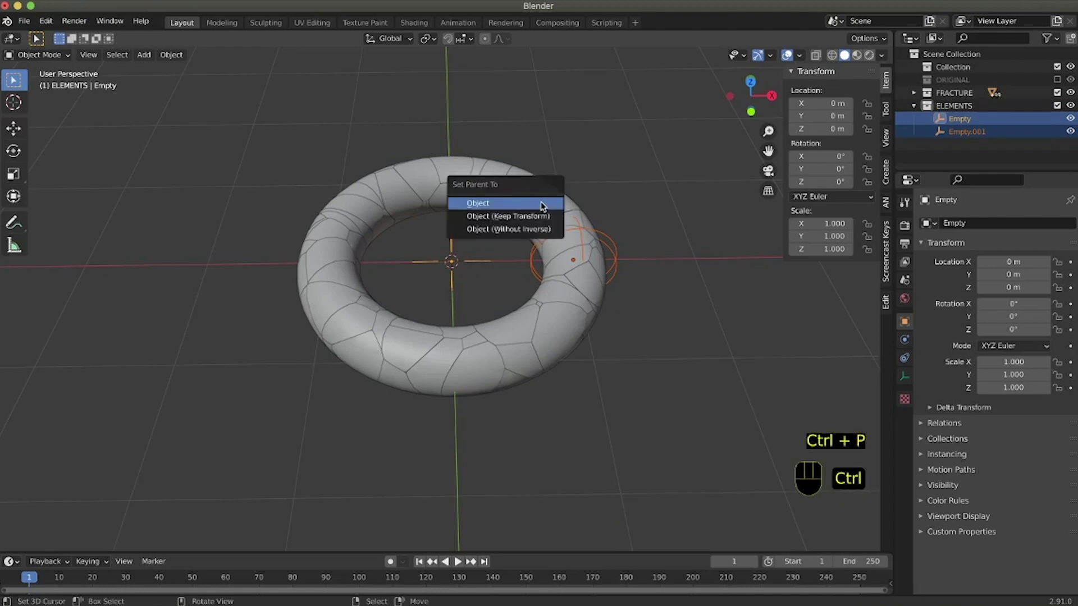
{"action": "left_click", "coordinate": [535, 219]}
- Test the parenting by rotating the central empty about the global Z axis, and cancel the rotation
{"action": "left_click", "coordinate": [491, 260]}
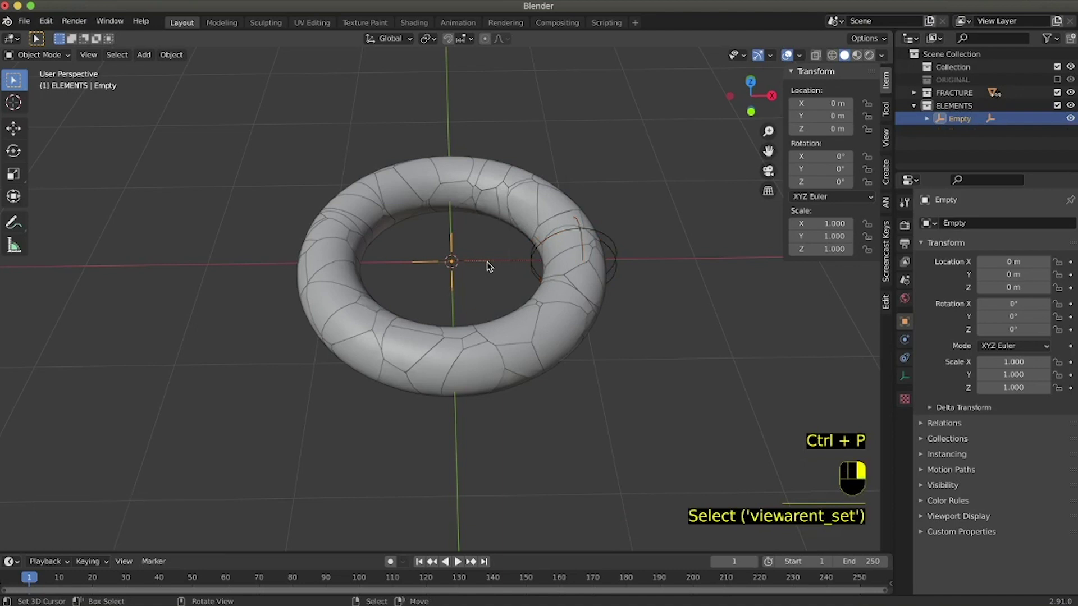
{"action": "key", "text": "r"}
{"action": "key", "text": "z"}
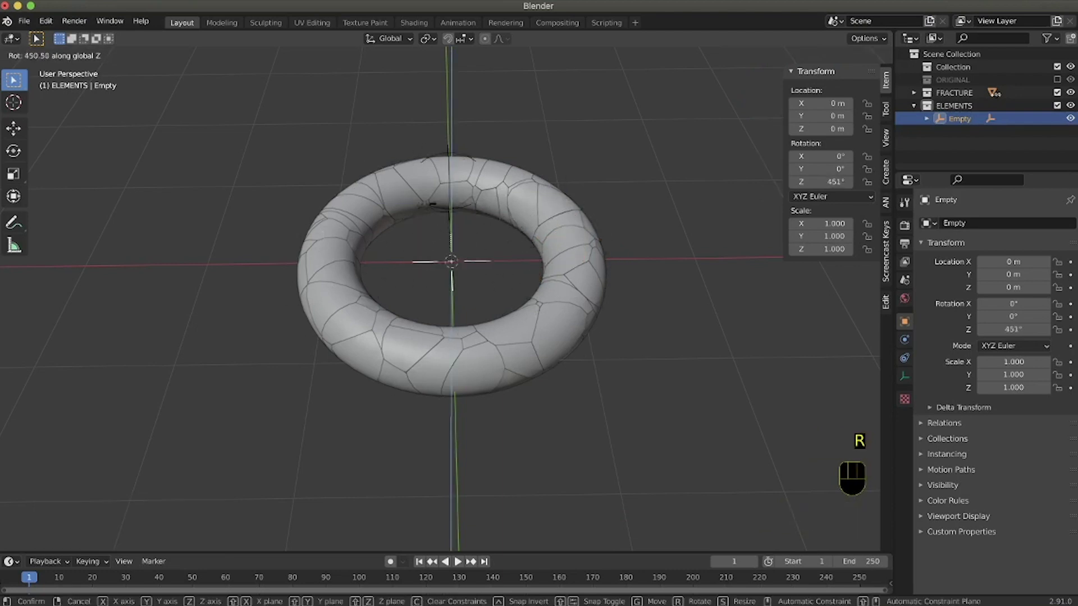
{"action": "right_click", "coordinate": [385, 213]}
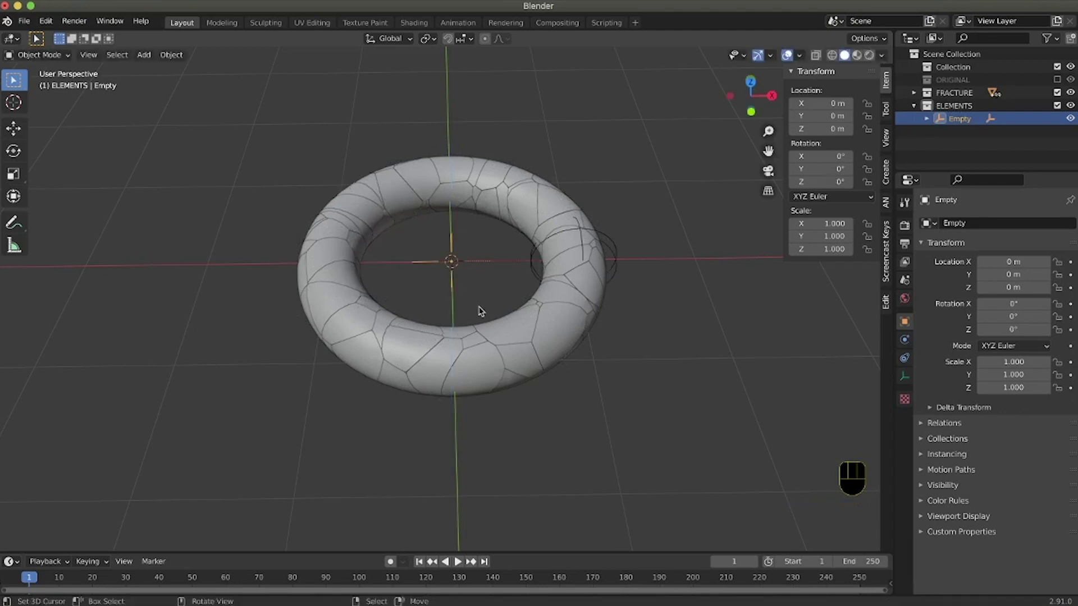
- Select the Sphere empty and examine its placement around the fractured torus ring from several angles
{"action": "middle_click_drag", "start_coordinate": [531, 334], "coordinate": [506, 324]}
{"action": "scroll", "coordinate": [531, 333], "scroll_direction": "down", "scroll_amount": 3, "text": "ctrl"}
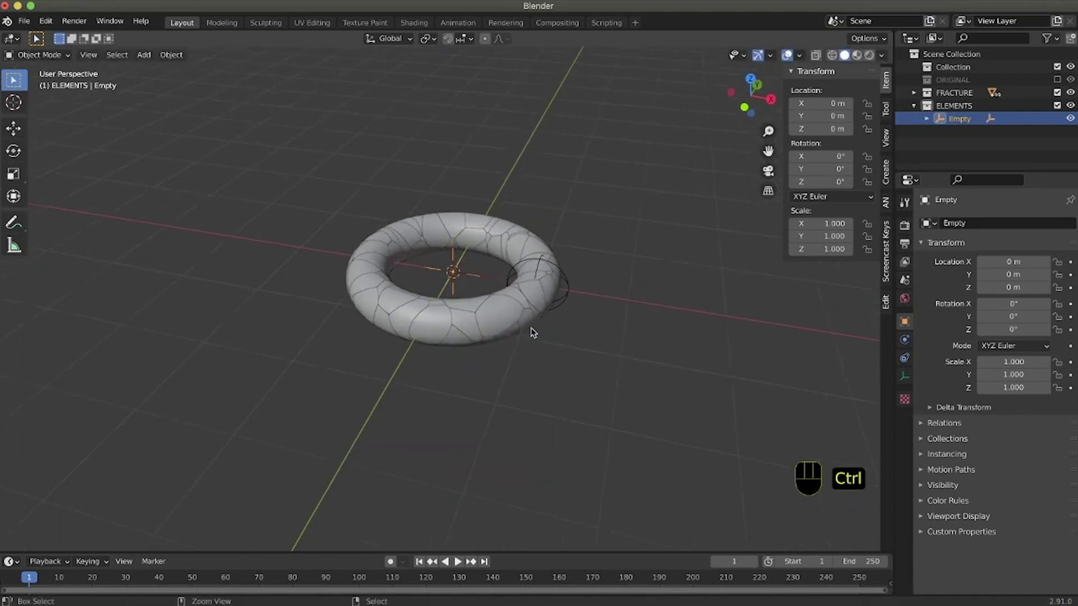
{"action": "scroll", "coordinate": [531, 333], "scroll_direction": "up", "scroll_amount": 3, "text": "ctrl"}
{"action": "scroll", "coordinate": [532, 332], "scroll_direction": "right", "scroll_amount": 5}
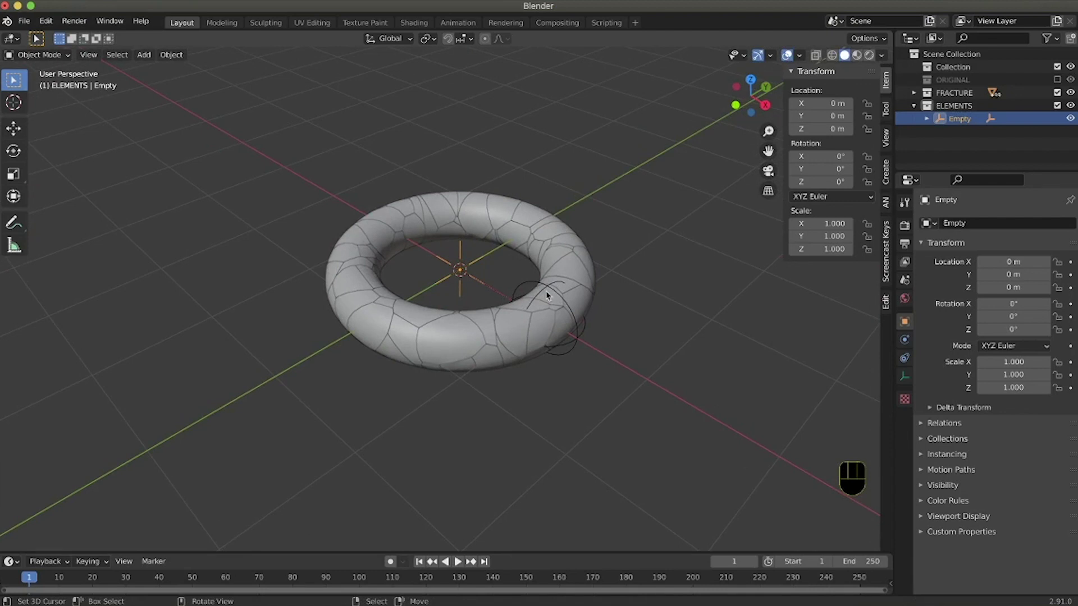
{"action": "left_click", "coordinate": [532, 288]}
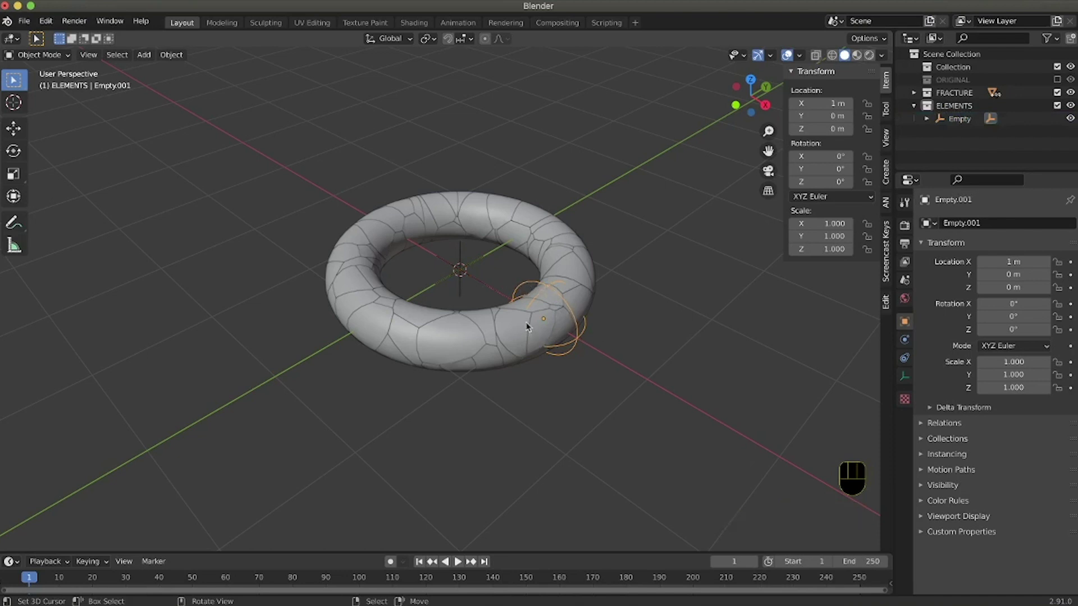
{"action": "middle_click_drag", "start_coordinate": [539, 335], "coordinate": [535, 337]}
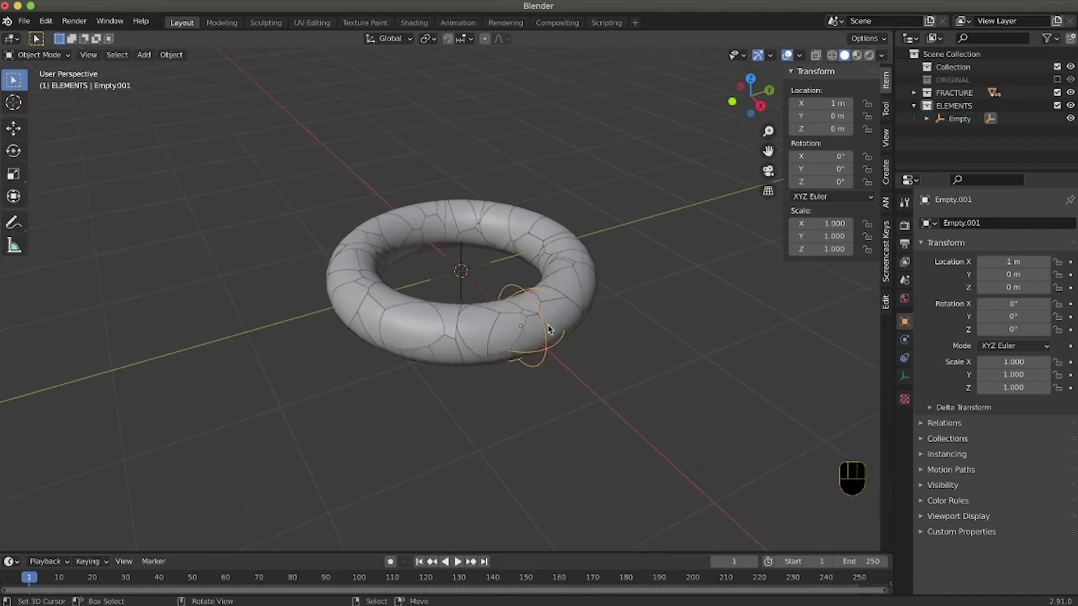
{"action": "scroll", "coordinate": [540, 292], "scroll_direction": "up", "scroll_amount": 5}
{"action": "scroll", "coordinate": [540, 291], "scroll_direction": "down", "scroll_amount": 5}
{"action": "scroll", "coordinate": [540, 292], "scroll_direction": "down", "scroll_amount": 2, "text": "ctrl"}
{"action": "scroll", "coordinate": [540, 292], "scroll_direction": "up", "scroll_amount": 2, "text": "ctrl"}
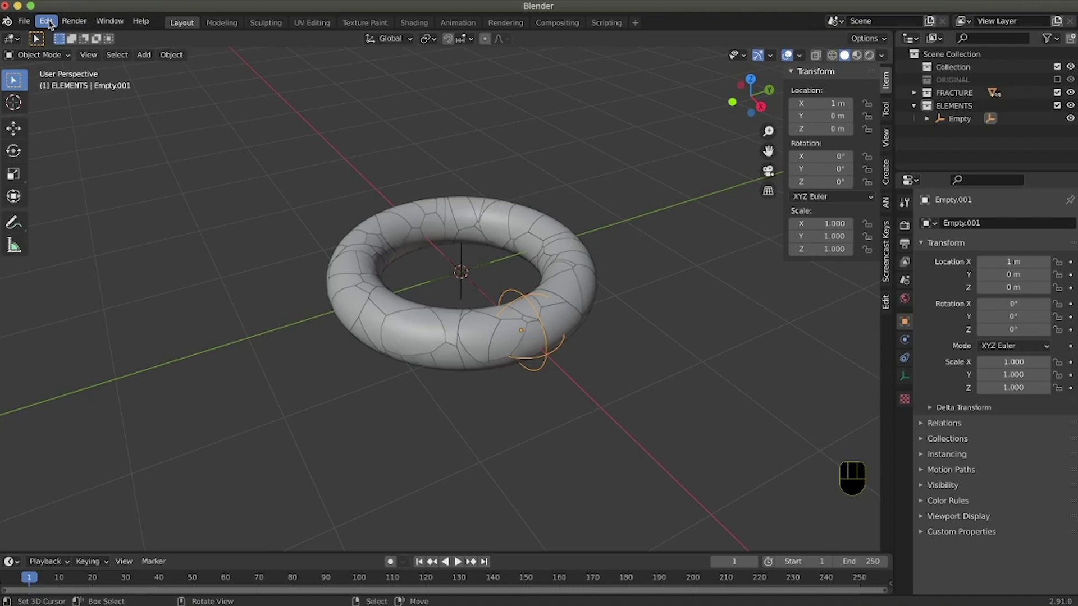
- Open the Preferences to review the installed add-ons, and close the window
{"action": "left_click", "coordinate": [46, 21]}
{"action": "left_click", "coordinate": [49, 25]}
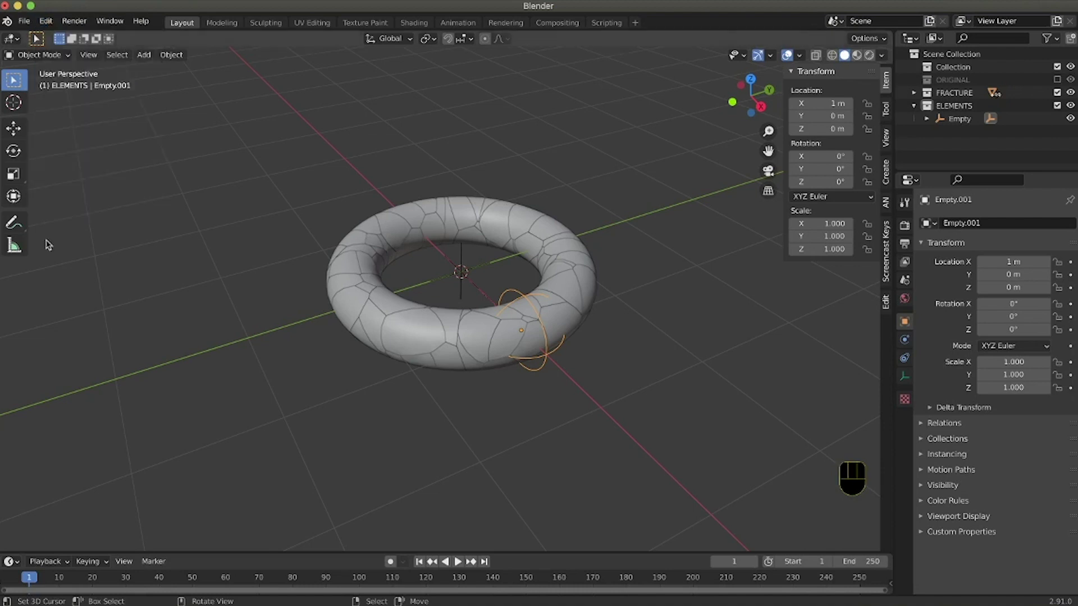
{"action": "left_click", "coordinate": [46, 21]}
{"action": "left_click", "coordinate": [85, 207]}
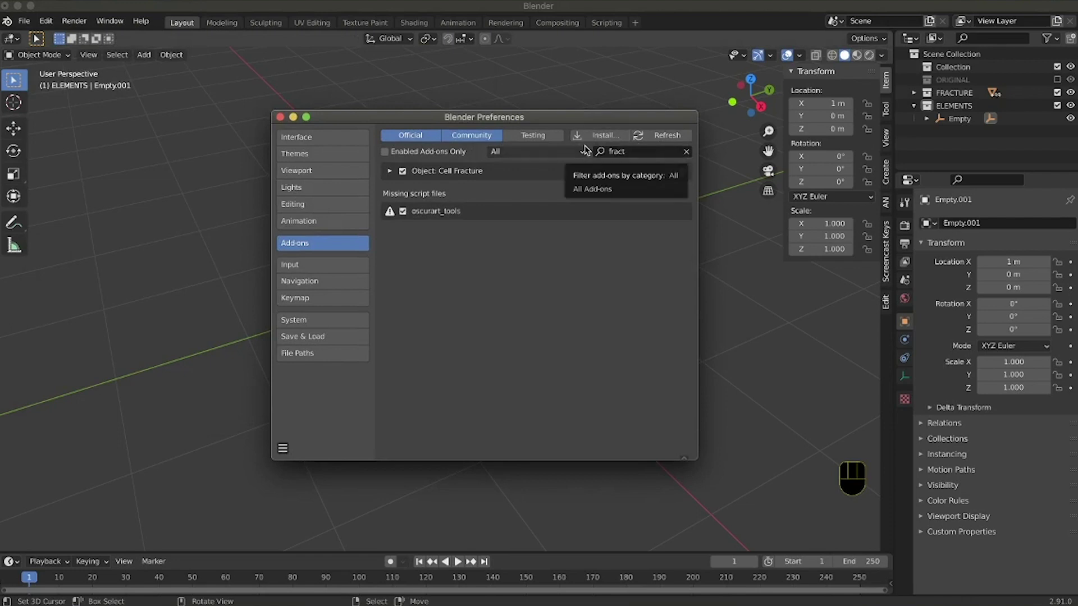
{"action": "left_click", "coordinate": [280, 117]}
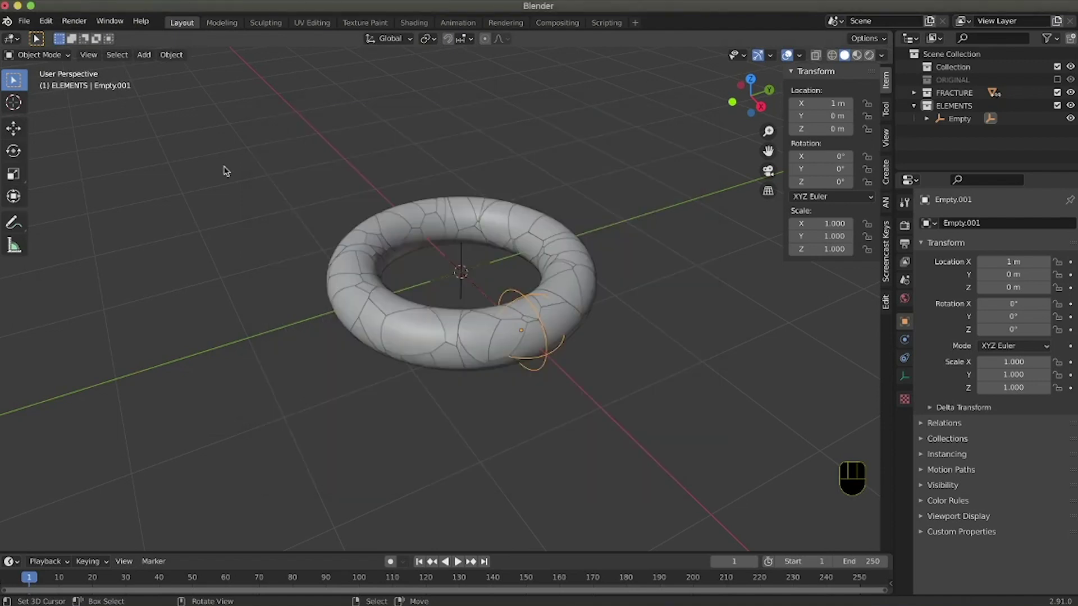
- Split the 3D viewport into two side-by-side areas and turn one into an Animation Nodes editor
{"action": "left_click", "coordinate": [12, 38]}
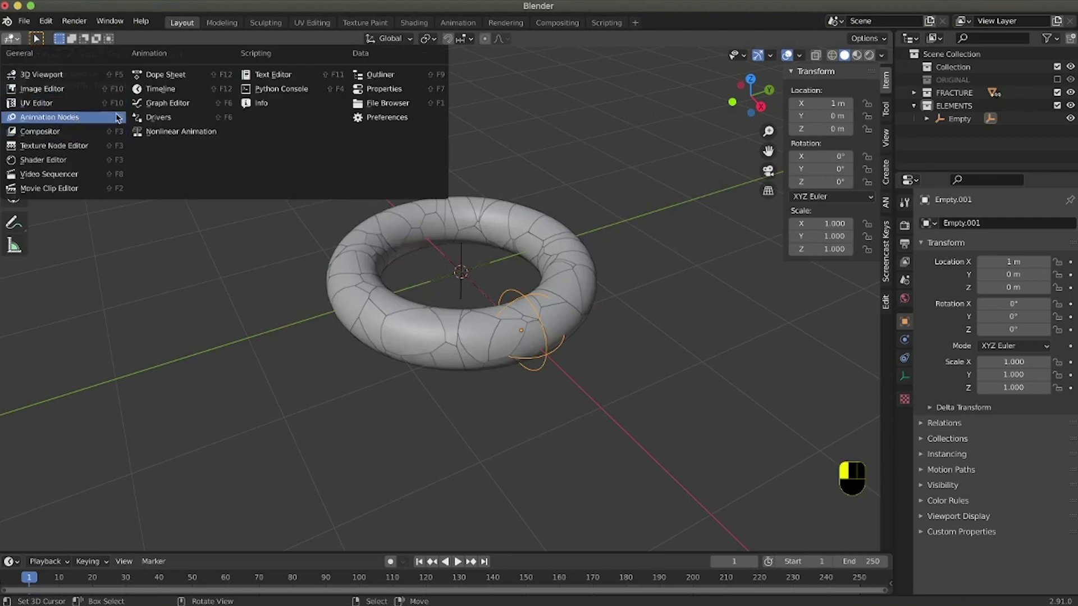
{"action": "left_click_drag", "start_coordinate": [890, 34], "coordinate": [456, 54]}
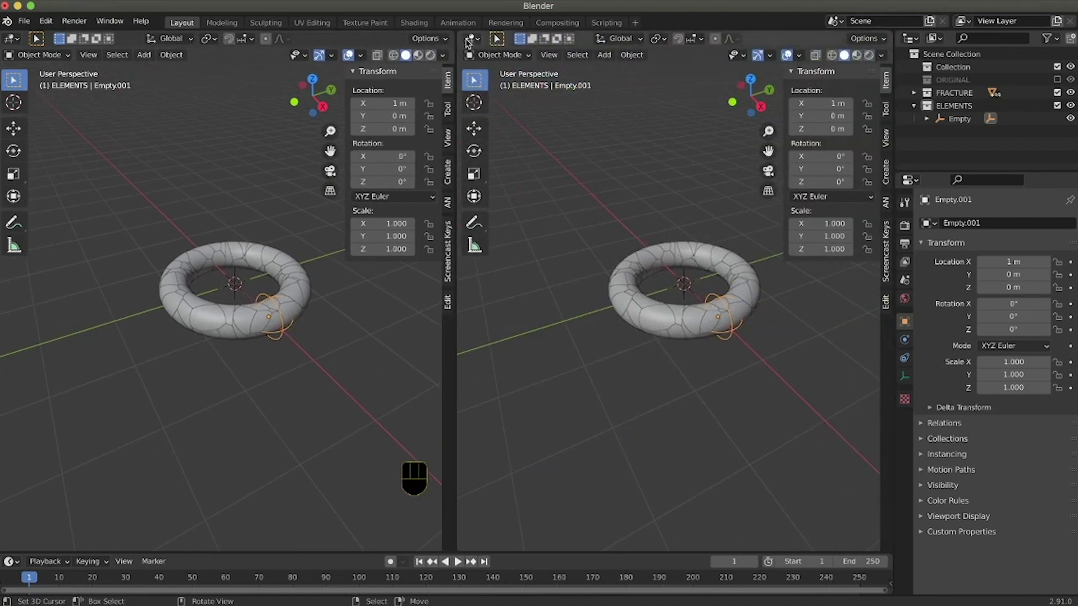
{"action": "left_click", "coordinate": [471, 39]}
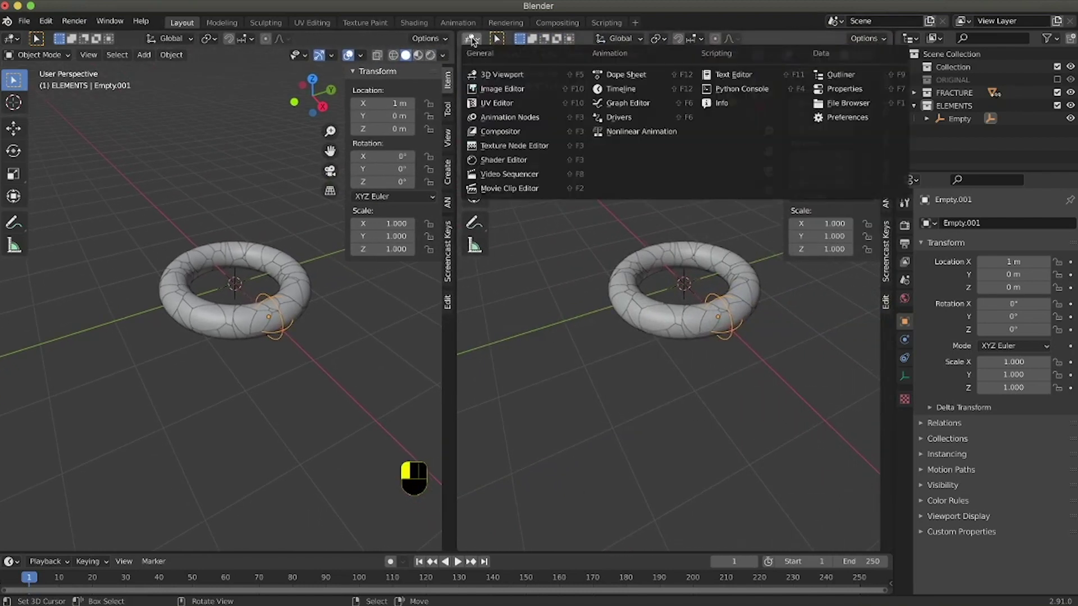
{"action": "left_click", "coordinate": [531, 118]}
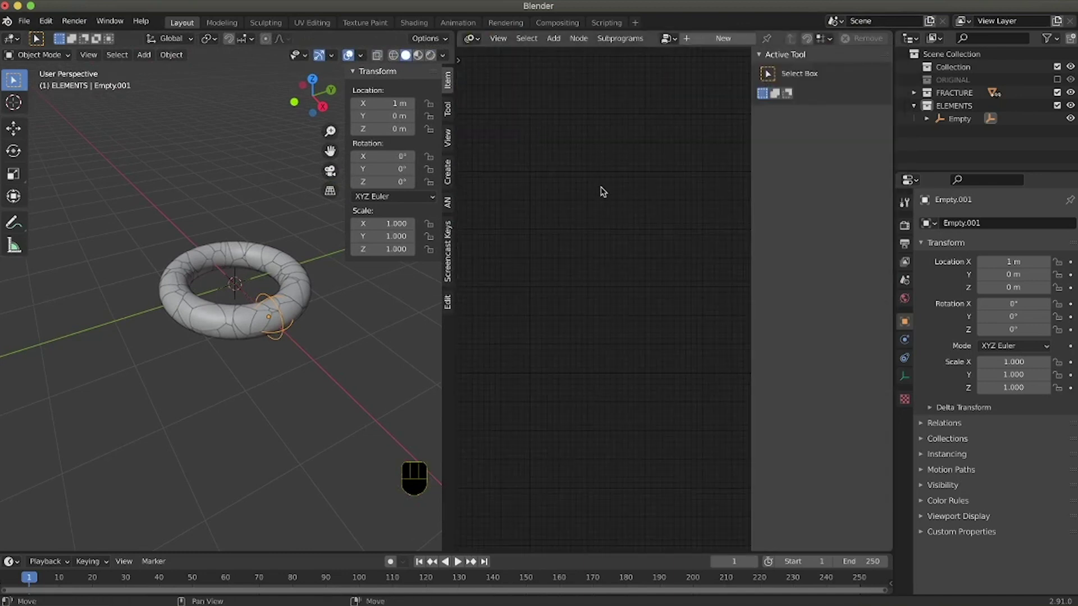
- Hide the sidebar of the Animation Nodes editor and create a new node tree
{"action": "key", "text": "n"}
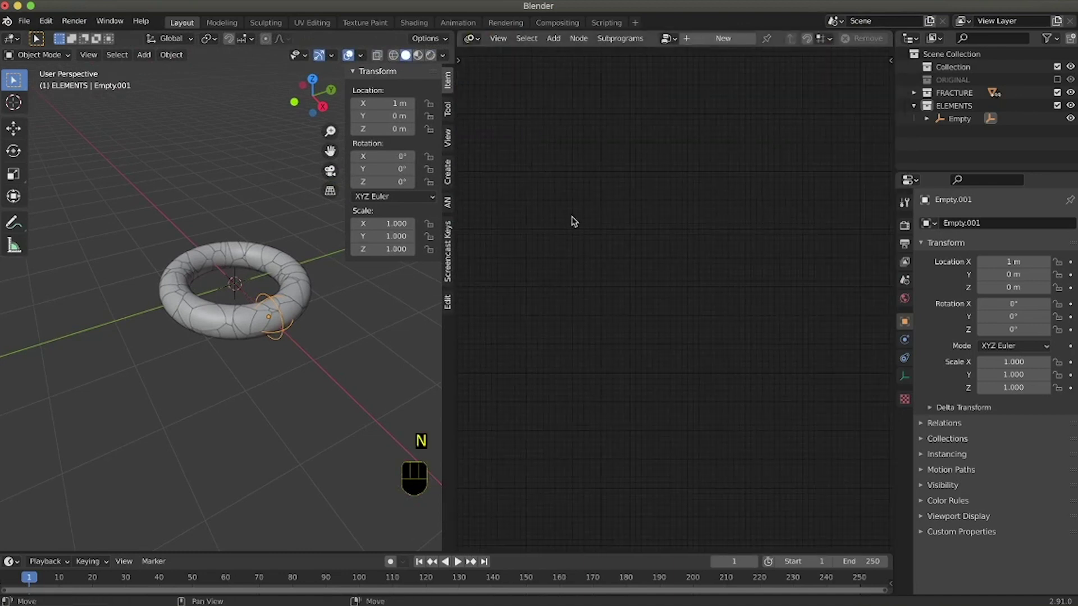
{"action": "left_click", "coordinate": [730, 38]}
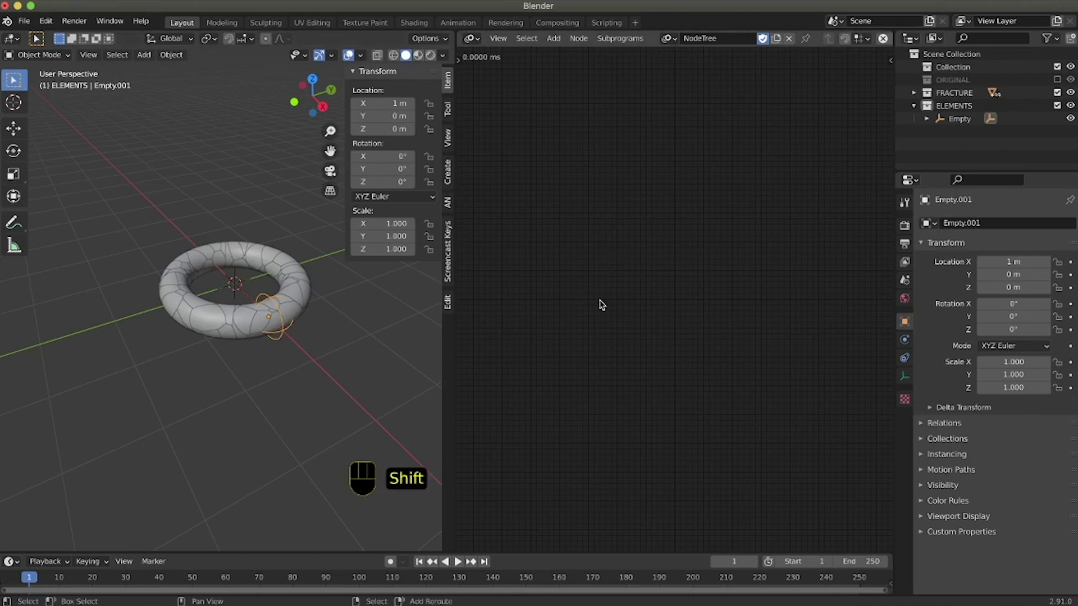
- Add a Collection Info node to the empty node tree and set its collection to FRACTURE
{"action": "key", "text": "shift+a"}
{"action": "mouse_move", "coordinate": [581, 362]}
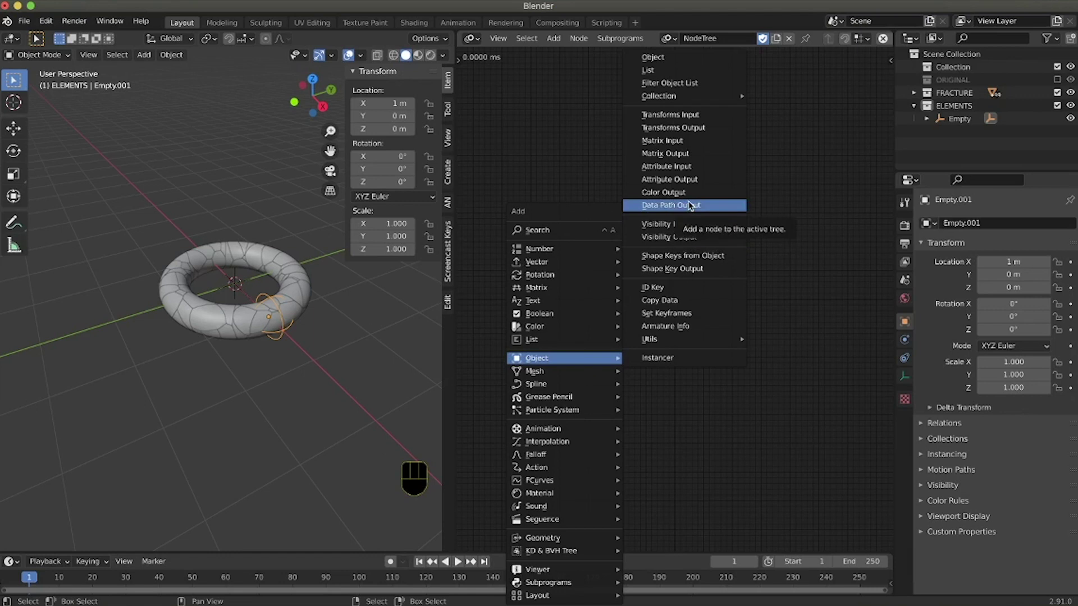
{"action": "mouse_move", "coordinate": [702, 98]}
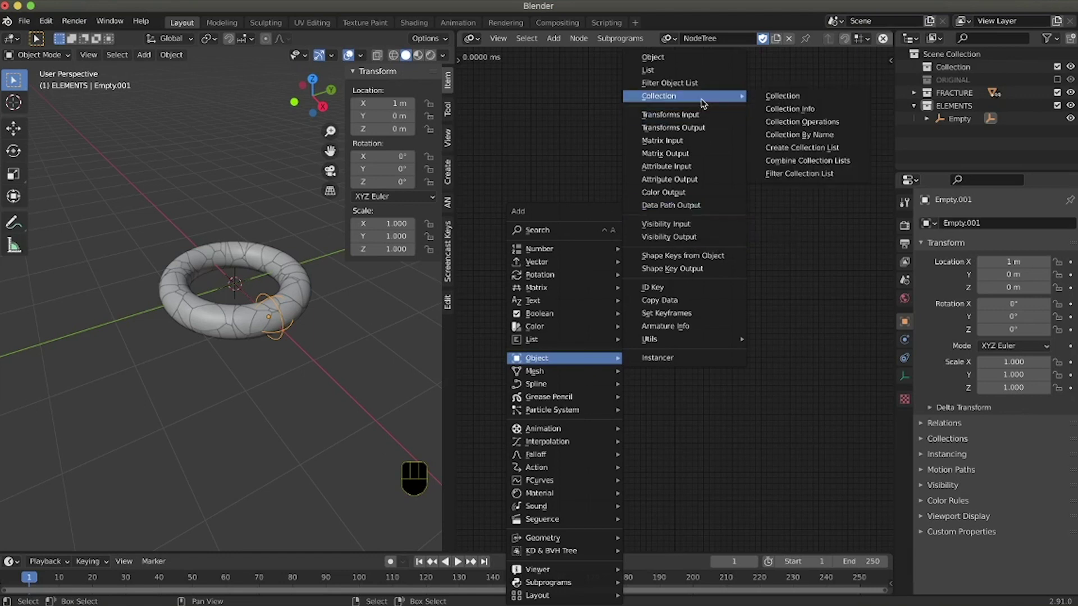
{"action": "left_click", "coordinate": [792, 113]}
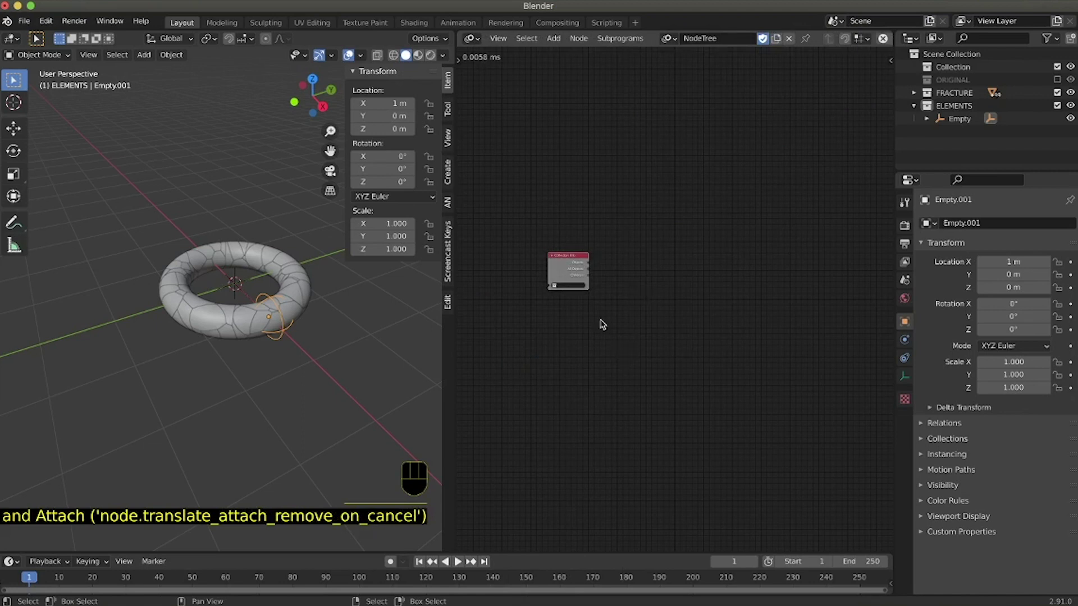
{"action": "scroll", "coordinate": [560, 293], "scroll_direction": "up", "scroll_amount": 5, "text": "ctrl"}
{"action": "scroll", "coordinate": [560, 295], "scroll_direction": "down", "scroll_amount": 1, "text": "ctrl"}
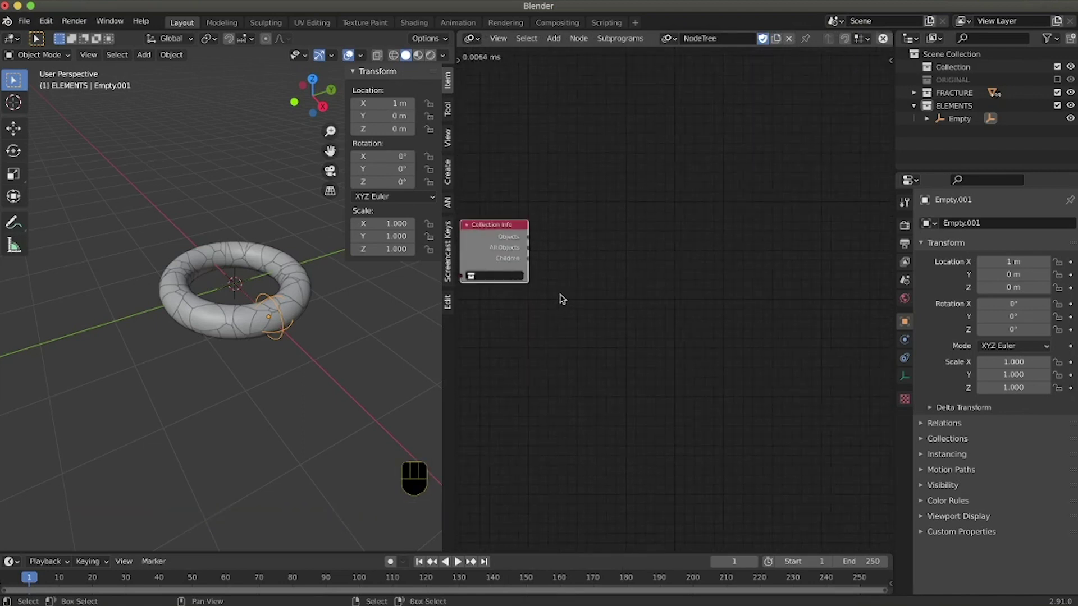
{"action": "scroll", "coordinate": [560, 295], "scroll_direction": "left", "scroll_amount": 2}
{"action": "left_click", "coordinate": [541, 276]}
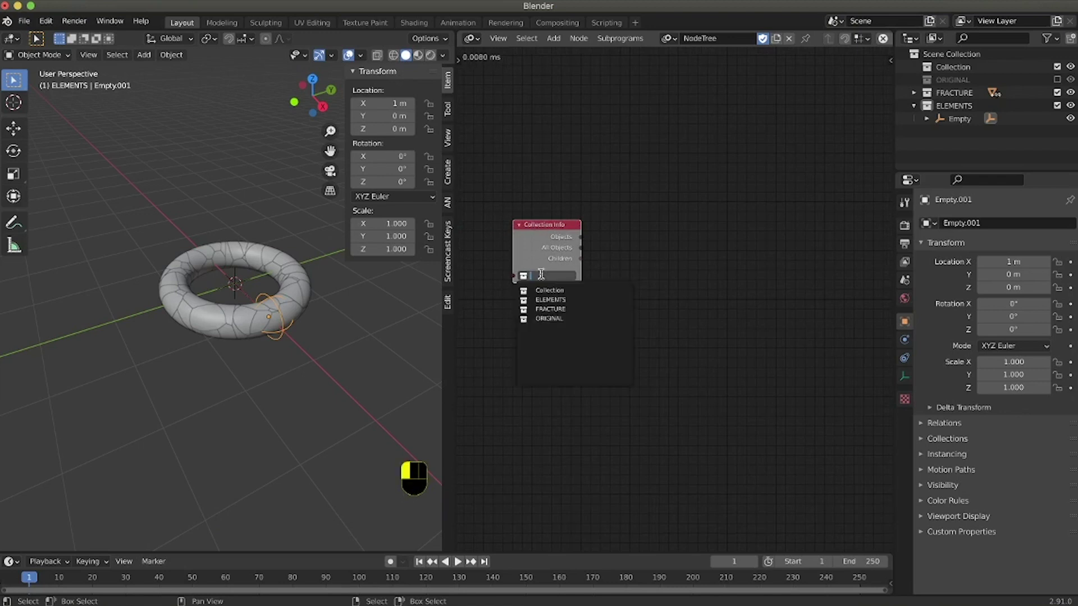
{"action": "left_click", "coordinate": [545, 308]}
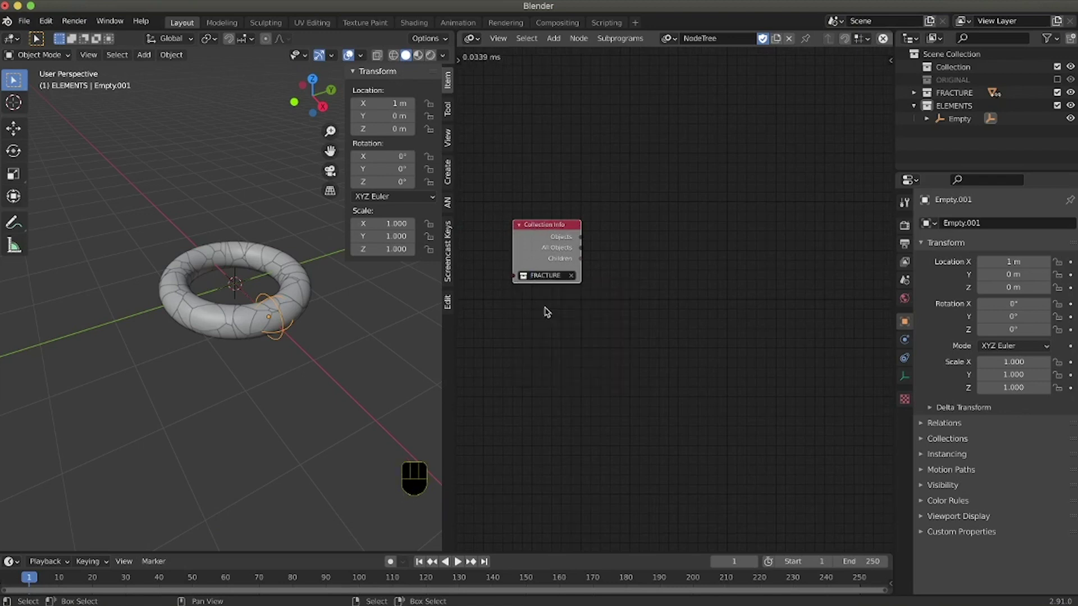
{"action": "left_click_drag", "start_coordinate": [538, 224], "coordinate": [521, 194]}
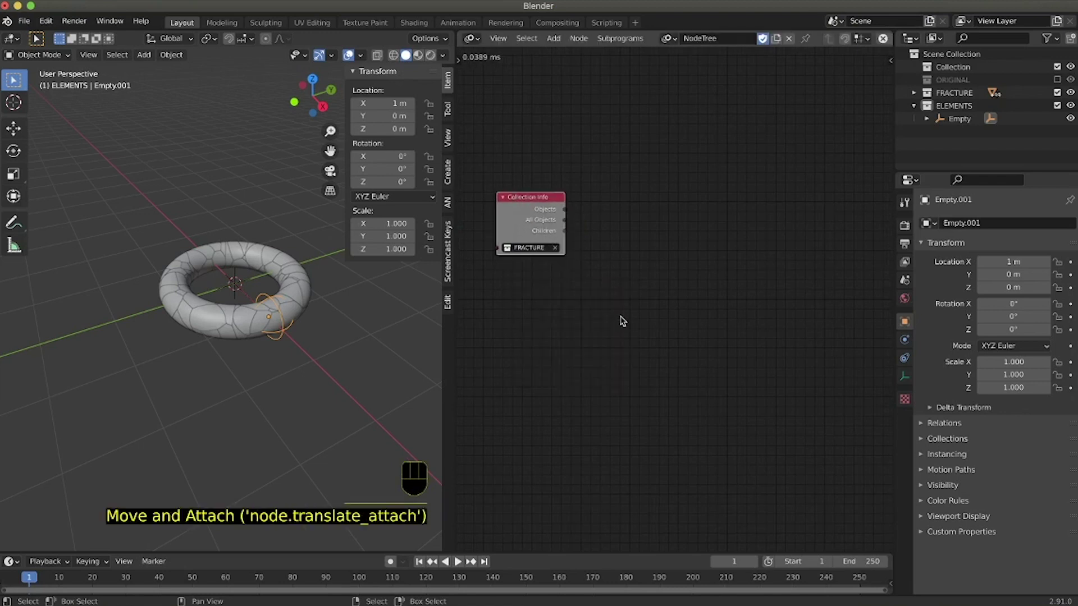
- Add an Object Transforms Input node beside Collection Info and feed it the collection's Objects output
{"action": "key", "text": "shift+a"}
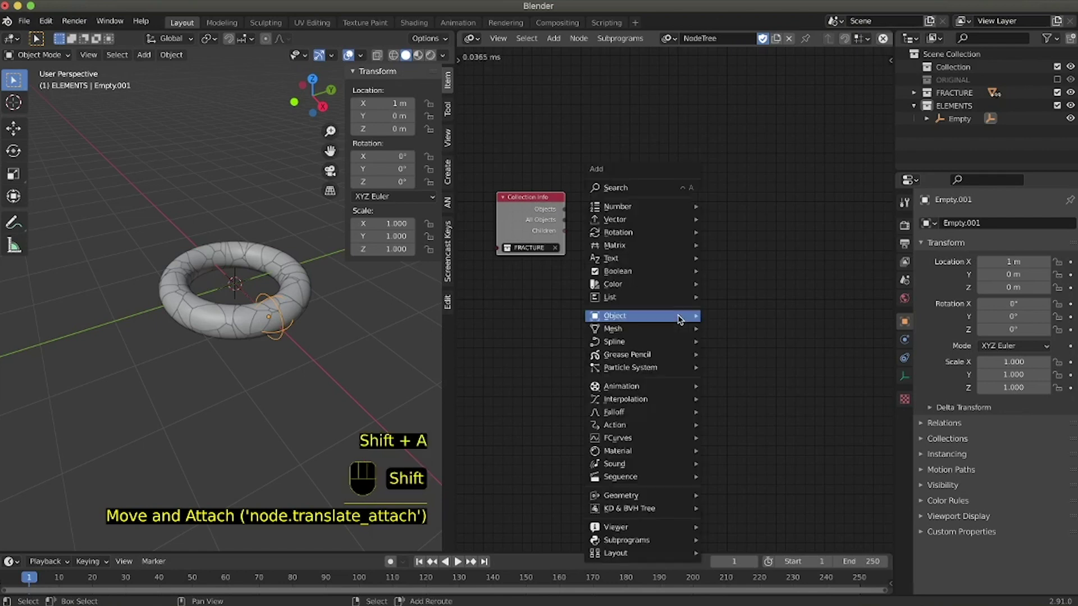
{"action": "mouse_move", "coordinate": [680, 319]}
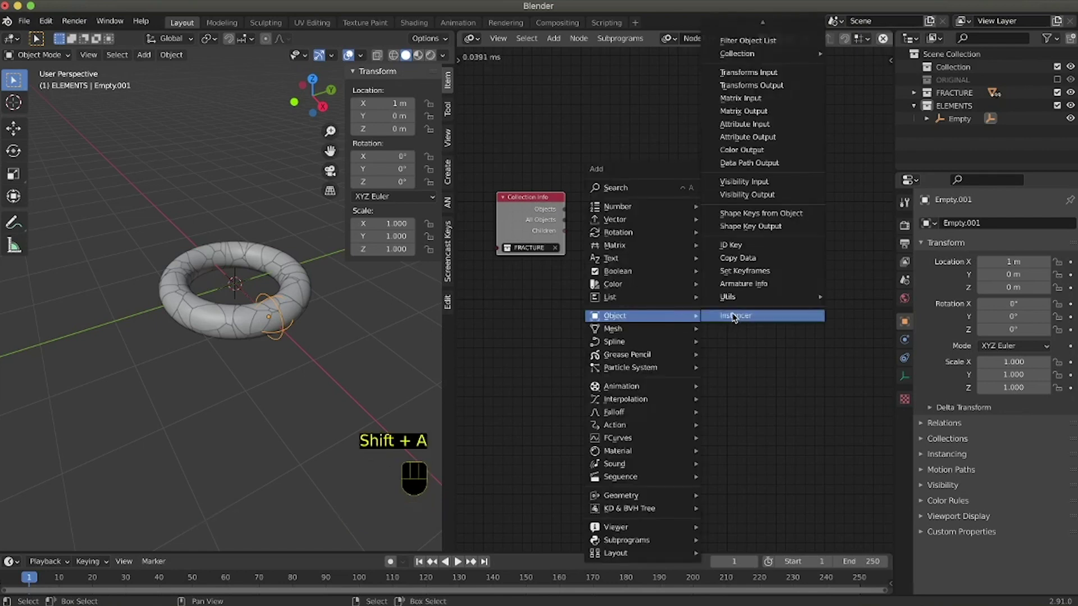
{"action": "left_click", "coordinate": [739, 72]}
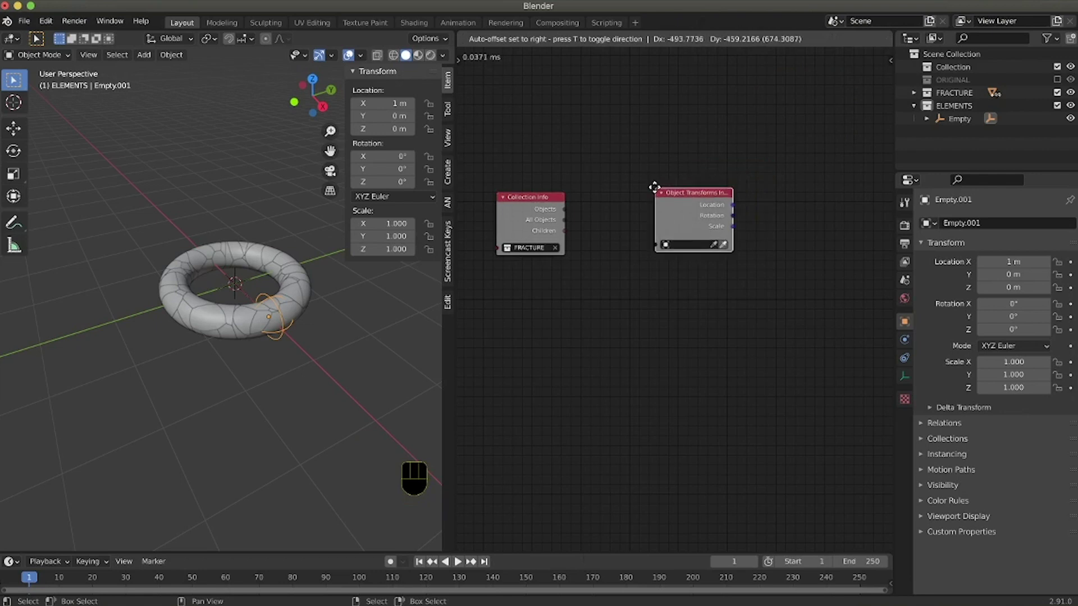
{"action": "left_click", "coordinate": [610, 224]}
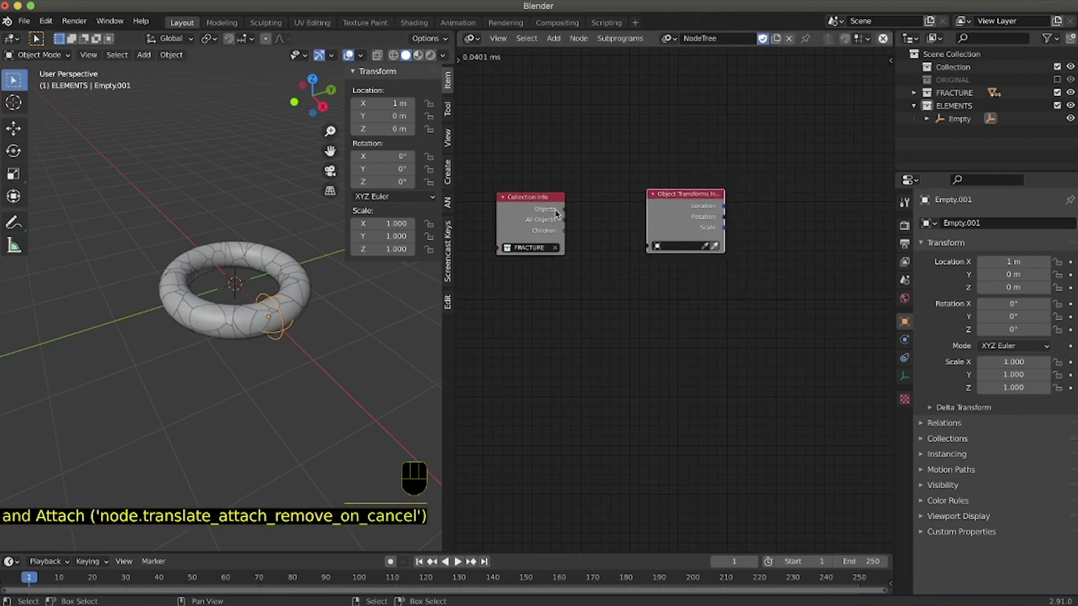
{"action": "left_click_drag", "start_coordinate": [564, 210], "coordinate": [648, 245]}
{"action": "left_click_drag", "start_coordinate": [685, 195], "coordinate": [651, 211]}
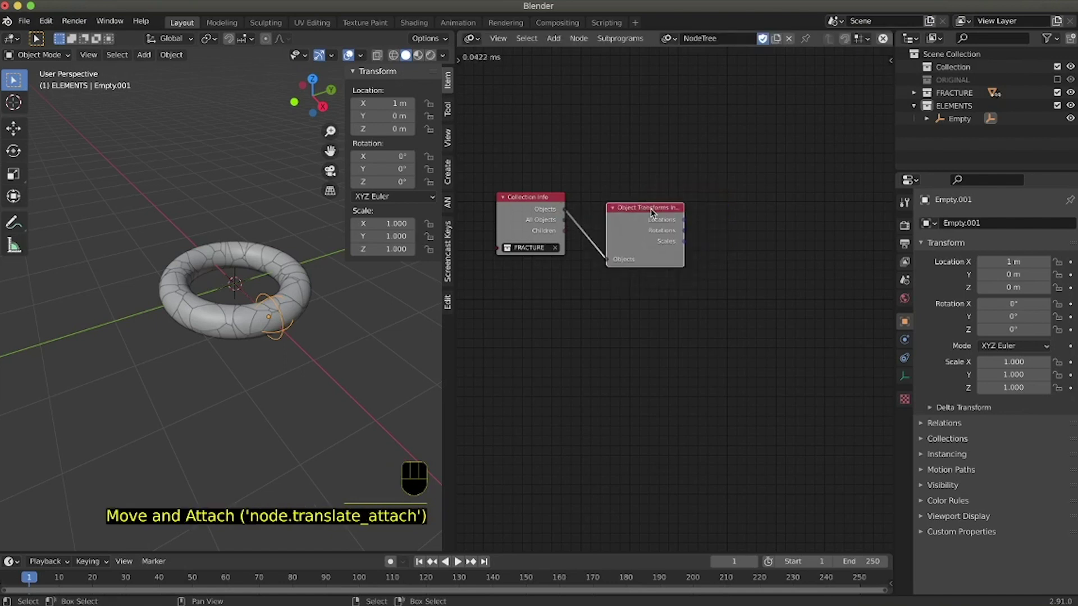
{"action": "left_click", "coordinate": [732, 321]}
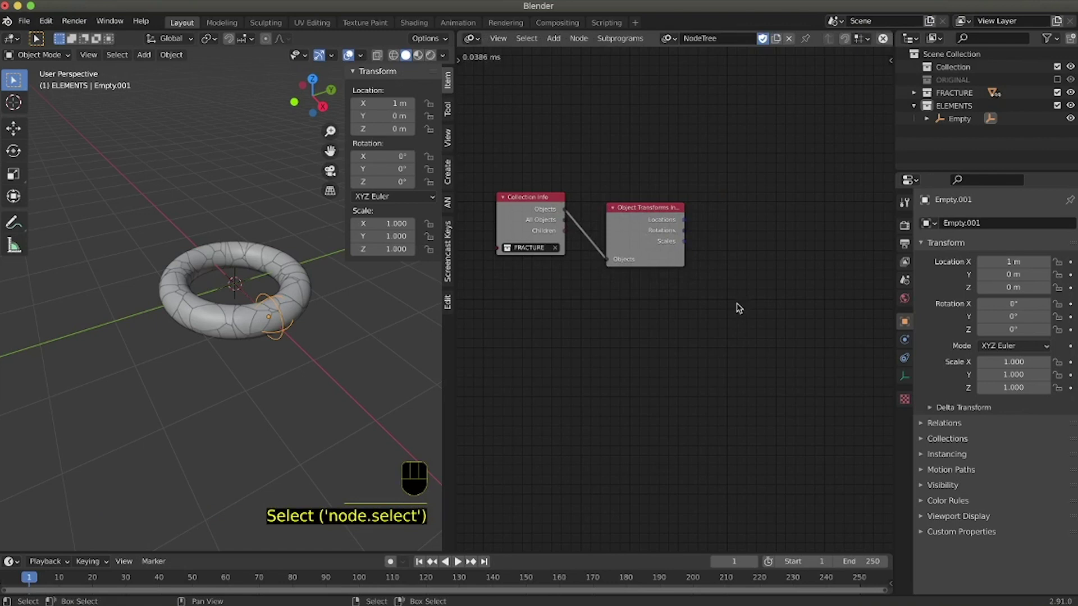
- Add an Evaluate Falloff node after the Object Transforms Input node
{"action": "scroll", "coordinate": [739, 308], "scroll_direction": "right", "scroll_amount": 3}
{"action": "scroll", "coordinate": [739, 308], "scroll_direction": "down", "scroll_amount": 2}
{"action": "key", "text": "x"}
{"action": "key", "text": "shift+a"}
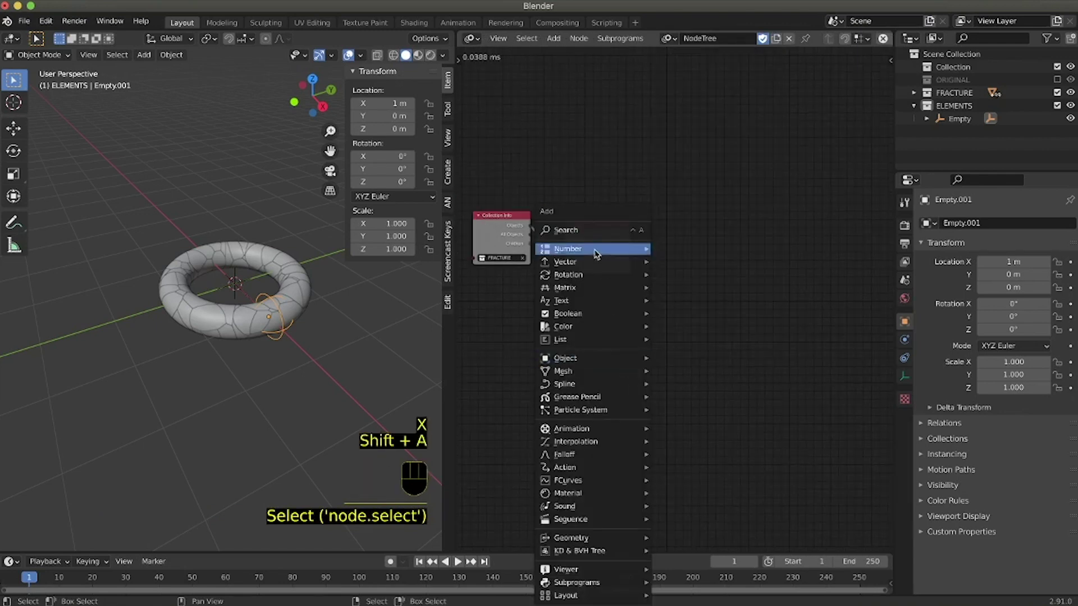
{"action": "left_click", "coordinate": [597, 230]}
{"action": "type", "text": "evalu"}
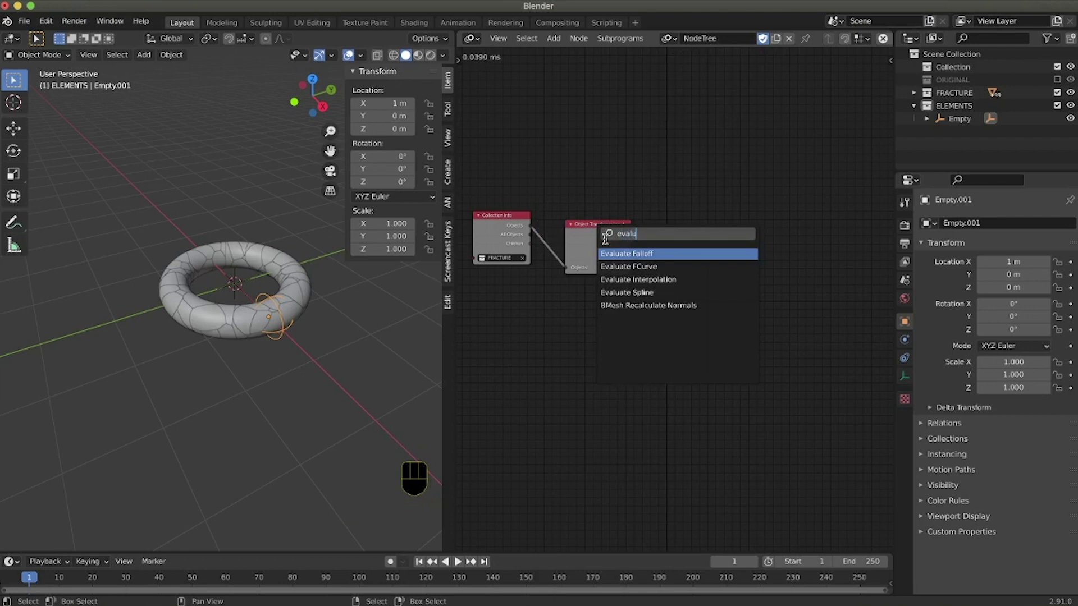
{"action": "key", "text": "Return"}
{"action": "left_click", "coordinate": [714, 234]}
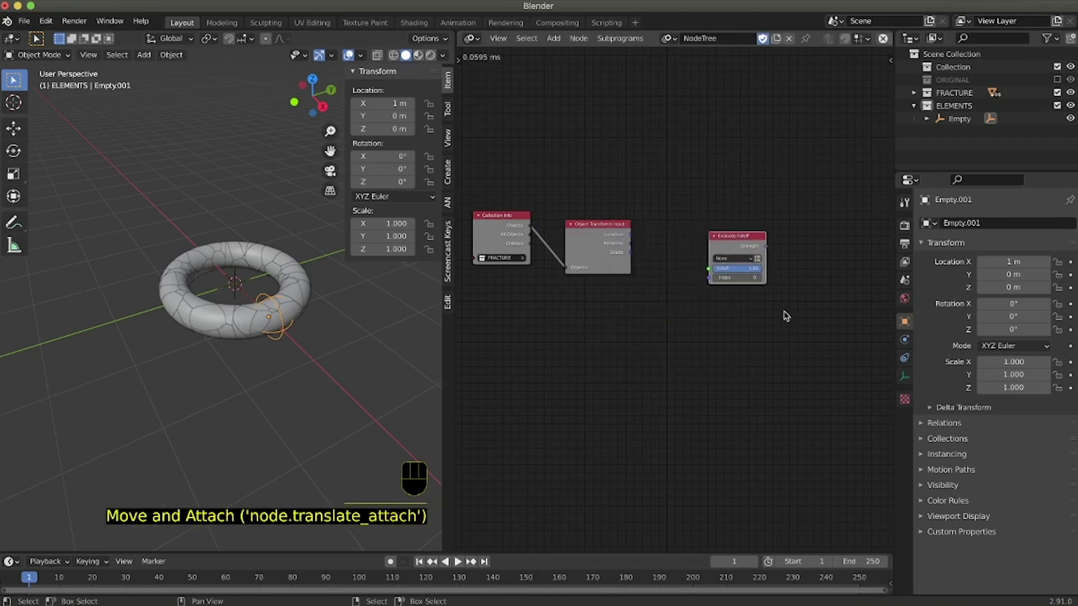
- Set Evaluate Falloff to evaluate a list by Location and link the fragments' Locations output into it
{"action": "left_click", "coordinate": [753, 258]}
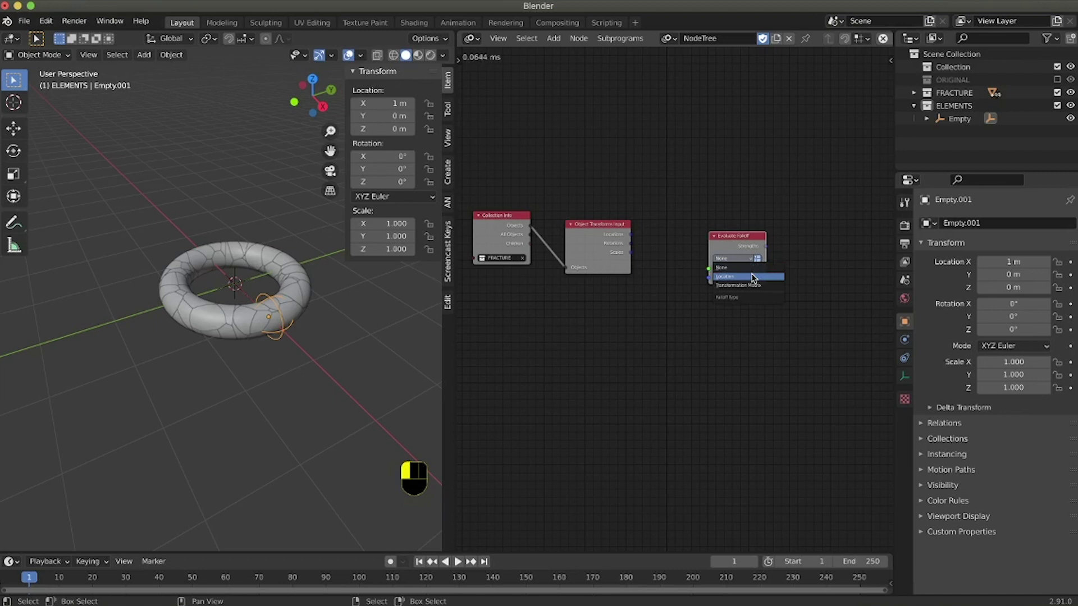
{"action": "left_click", "coordinate": [753, 277]}
{"action": "left_click_drag", "start_coordinate": [631, 234], "coordinate": [712, 281]}
{"action": "left_click_drag", "start_coordinate": [734, 234], "coordinate": [703, 224]}
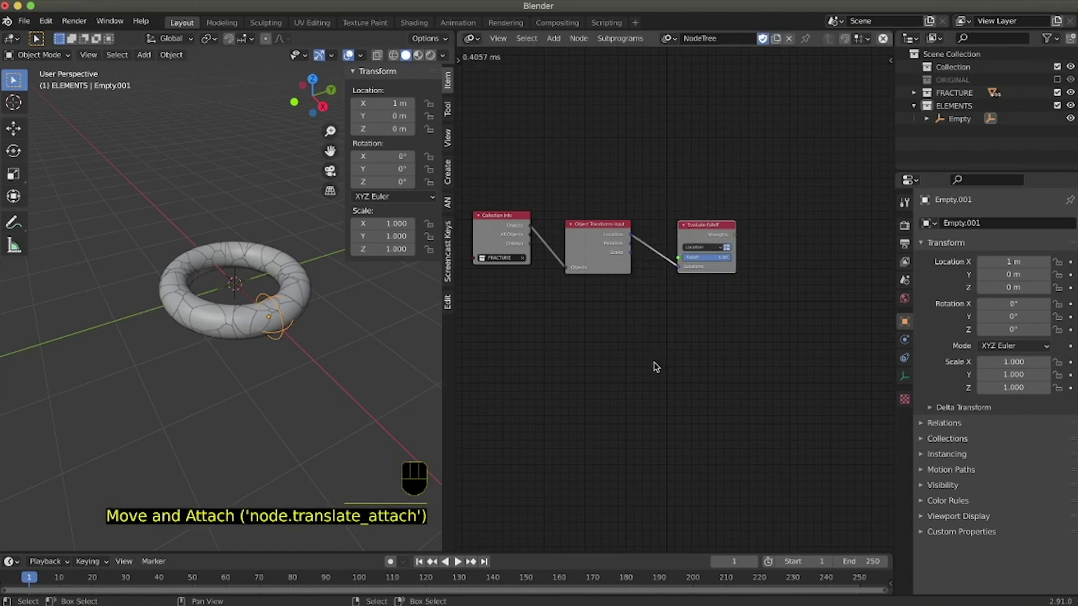
{"action": "scroll", "coordinate": [654, 362], "scroll_direction": "right", "scroll_amount": 3}
{"action": "scroll", "coordinate": [656, 362], "scroll_direction": "left", "scroll_amount": 4}
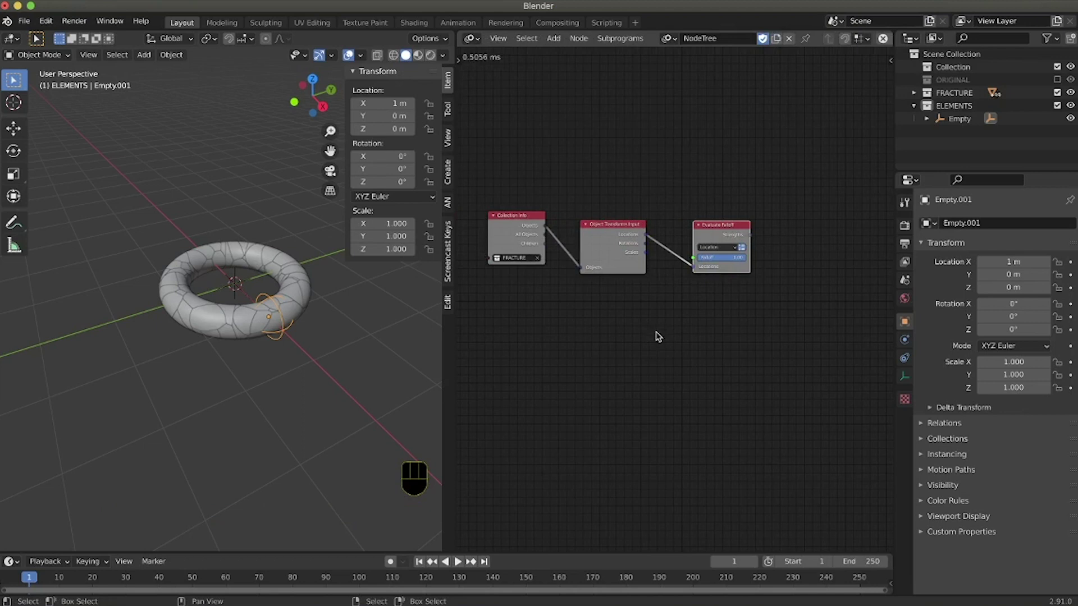
- Add an Object Controller Falloff node below the transforms node and link its Falloff output to Evaluate Falloff
{"action": "key", "text": "shift+a"}
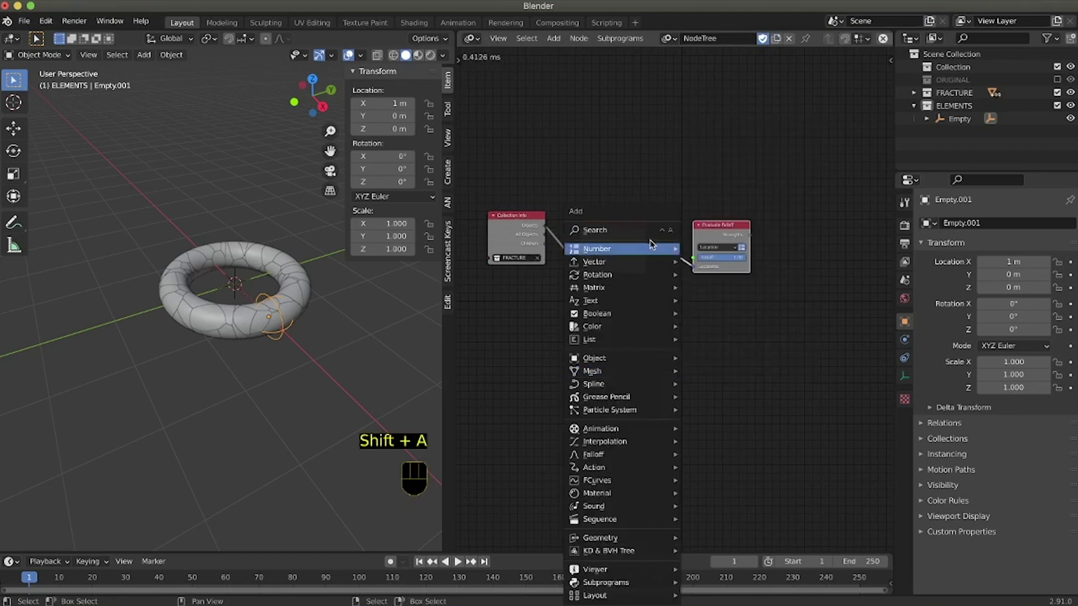
{"action": "left_click", "coordinate": [632, 235]}
{"action": "type", "text": "obj"}
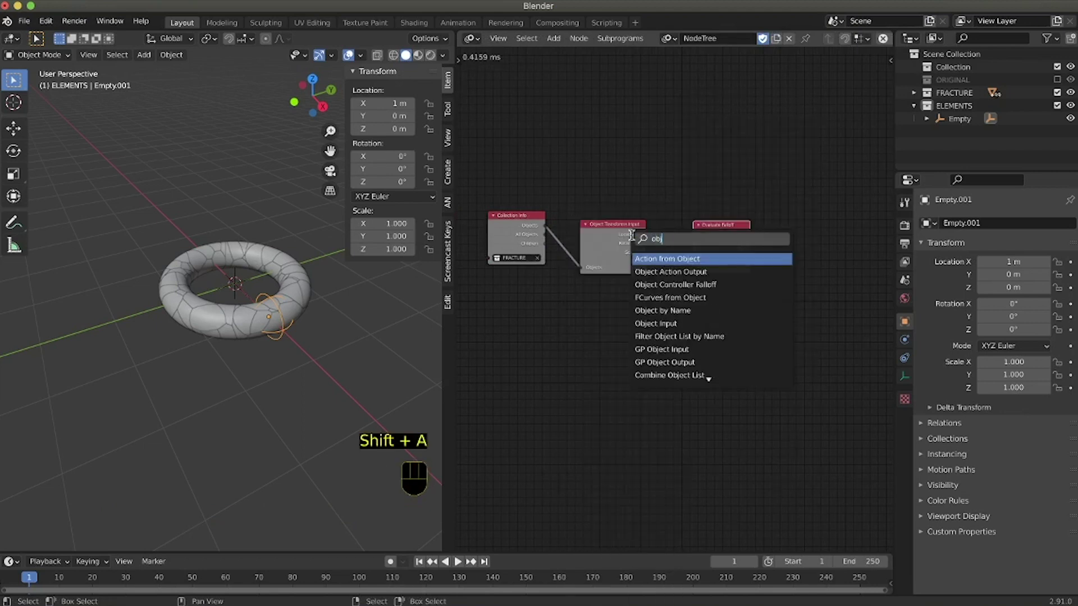
{"action": "type", "text": "ect co"}
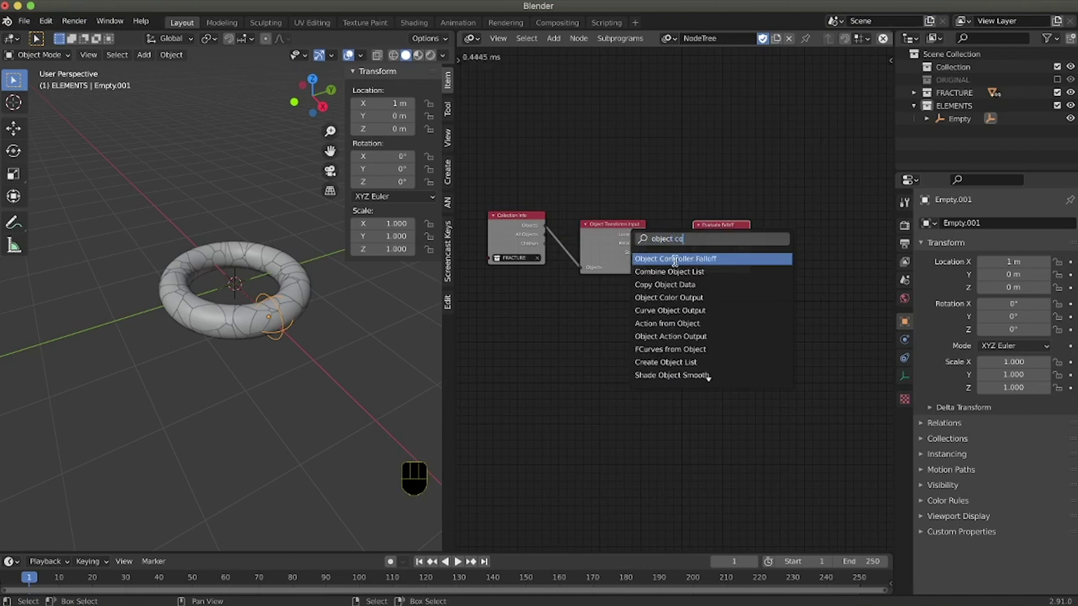
{"action": "key", "text": "Return"}
{"action": "left_click", "coordinate": [640, 306]}
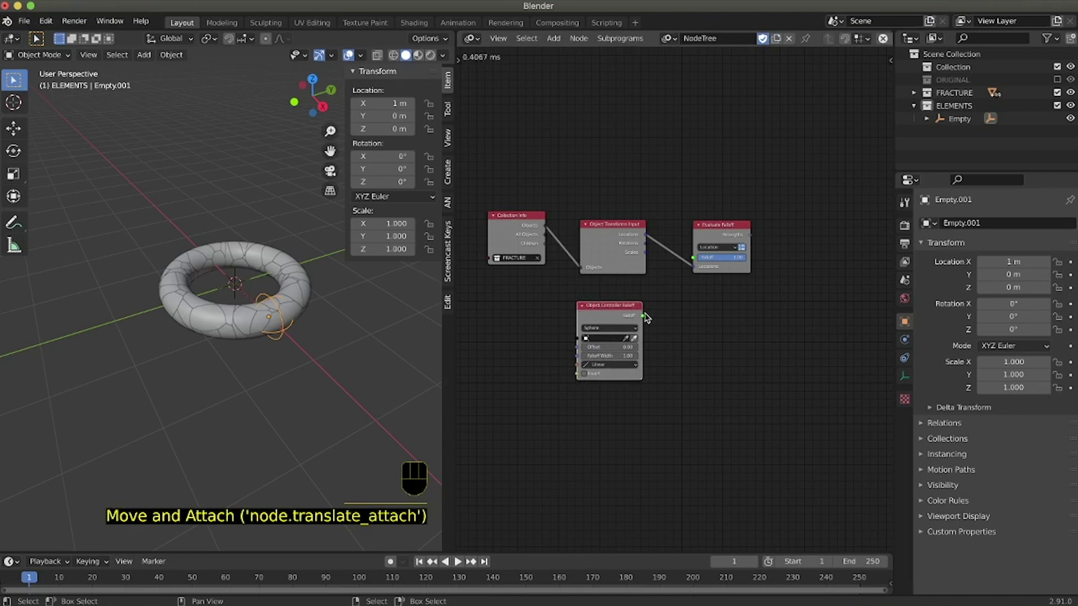
{"action": "left_click_drag", "start_coordinate": [643, 316], "coordinate": [694, 258]}
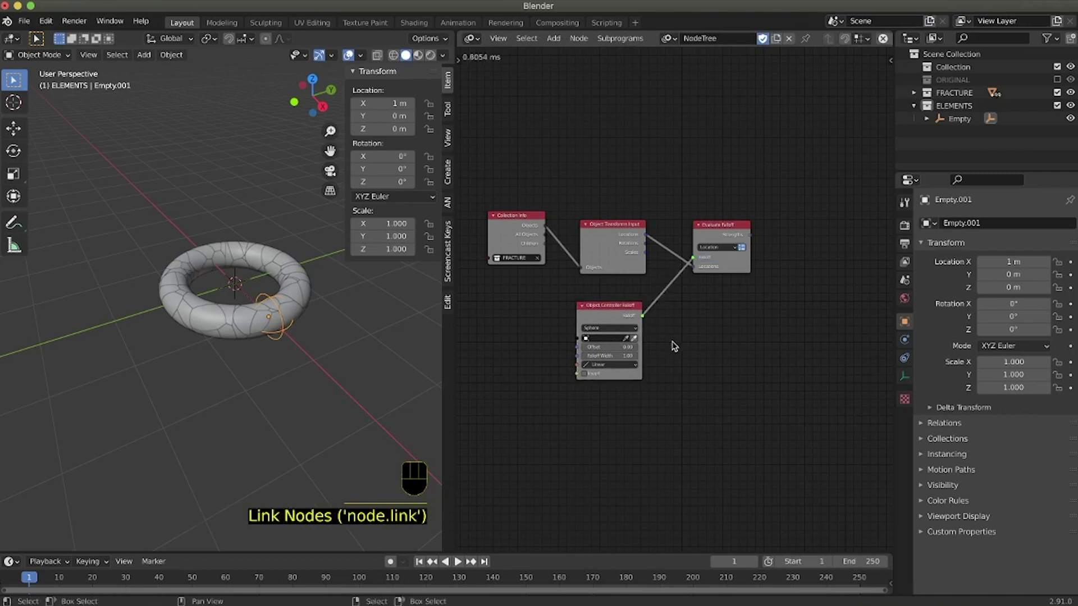
{"action": "left_click_drag", "start_coordinate": [628, 315], "coordinate": [629, 304]}
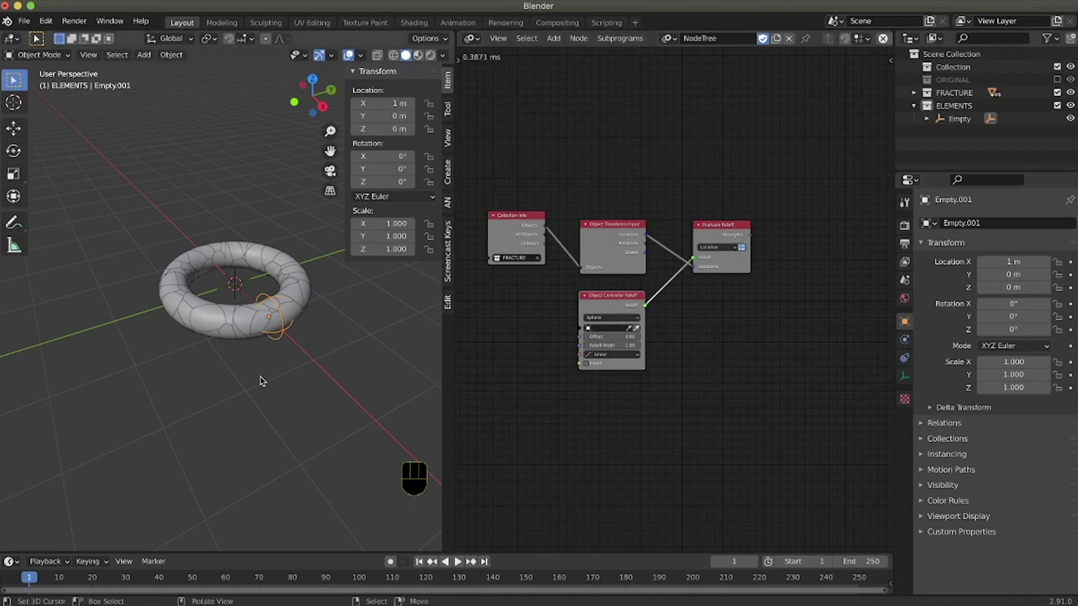
- Rename the parent empty in the ELEMENTS collection as Rotator
{"action": "left_click", "coordinate": [276, 342]}
{"action": "left_click", "coordinate": [962, 124]}
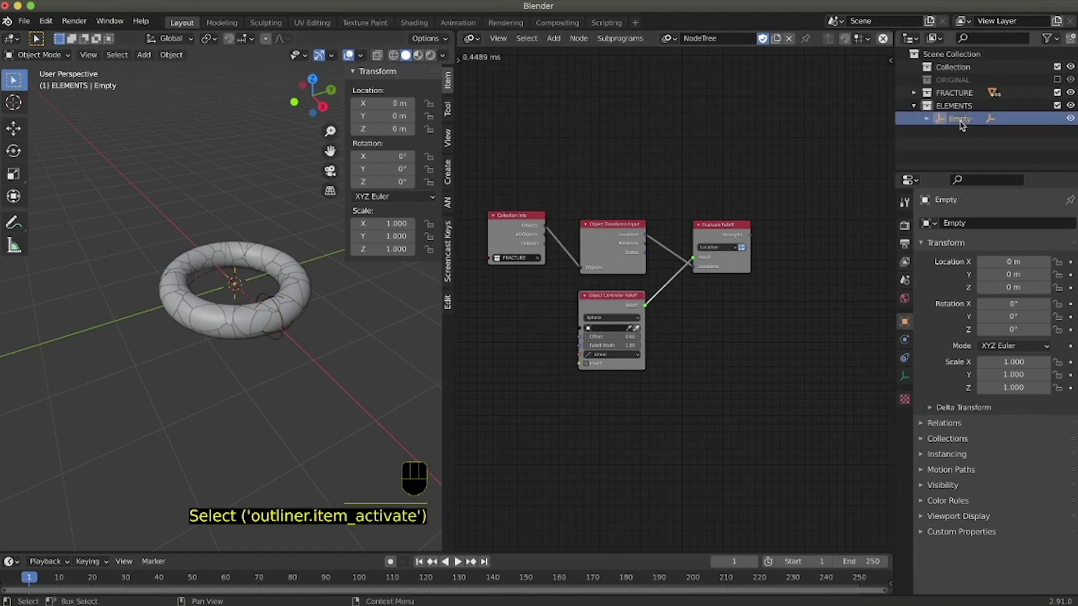
{"action": "double_click", "coordinate": [962, 123]}
{"action": "type", "text": "R"}
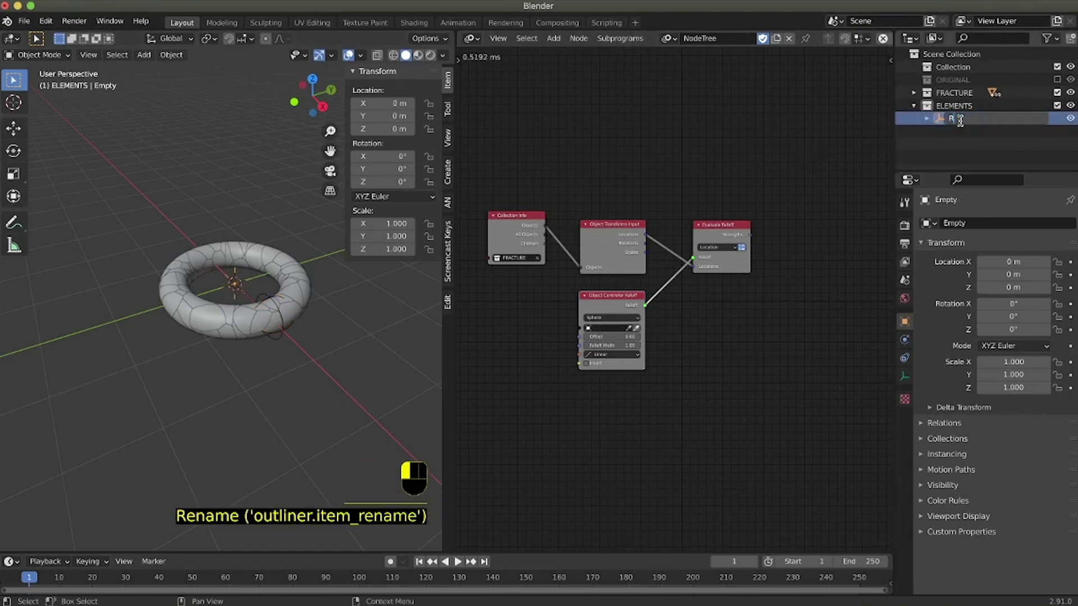
{"action": "type", "text": "otator"}
{"action": "key", "text": "Return"}
- Expand the Rotator hierarchy and rename its child empty as Faller
{"action": "left_click", "coordinate": [927, 119]}
{"action": "left_click", "coordinate": [980, 132]}
{"action": "double_click", "coordinate": [979, 132]}
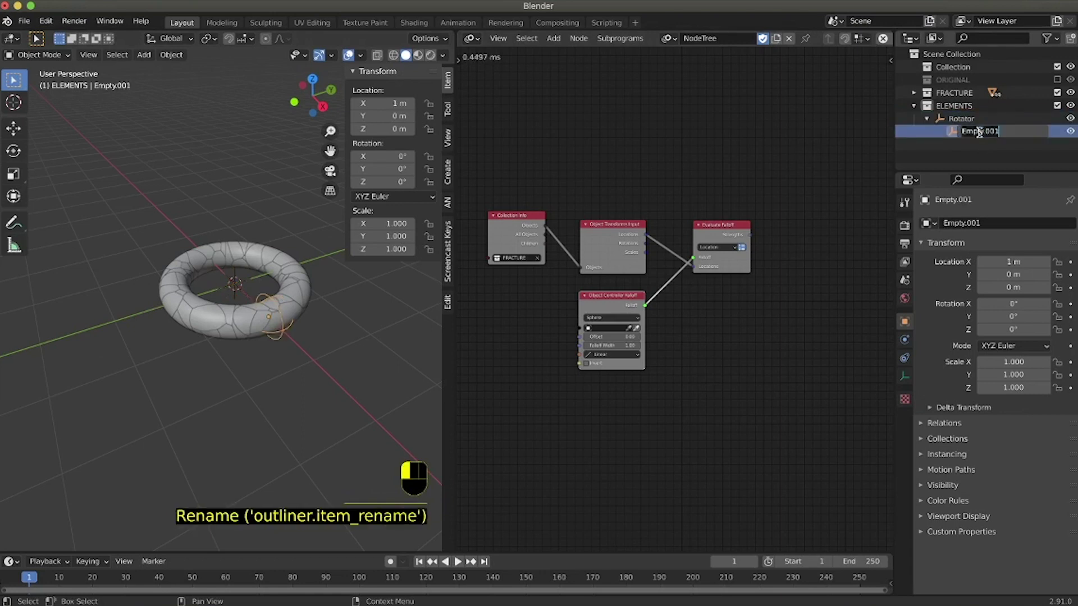
{"action": "type", "text": "Faller"}
{"action": "key", "text": "Return"}
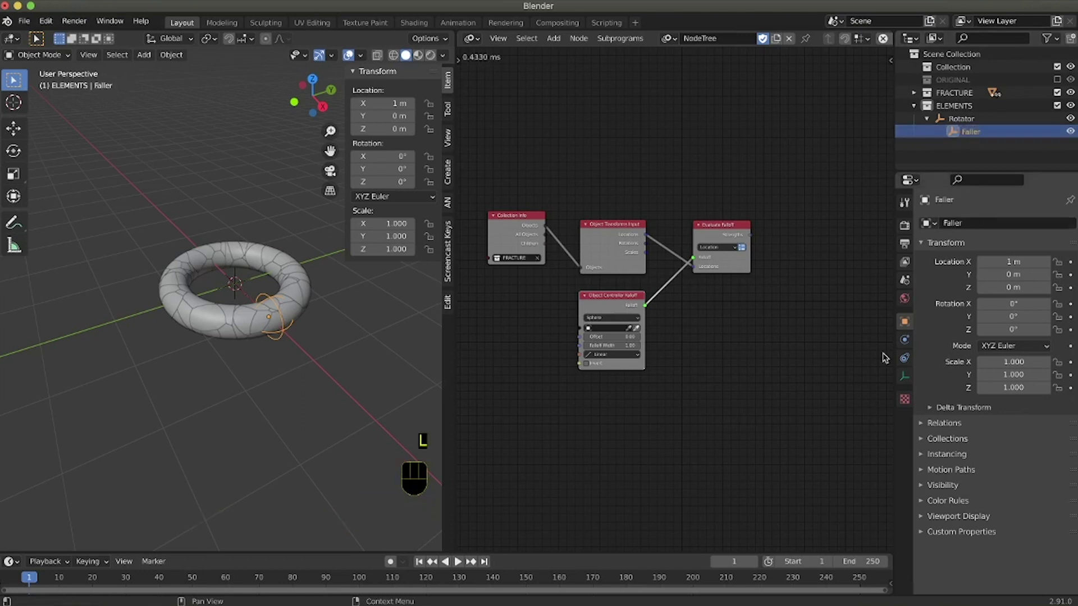
- Set the Object Controller Falloff's object to Faller, with an offset of 0.50 and a falloff width of 3.00
{"action": "left_click", "coordinate": [609, 328]}
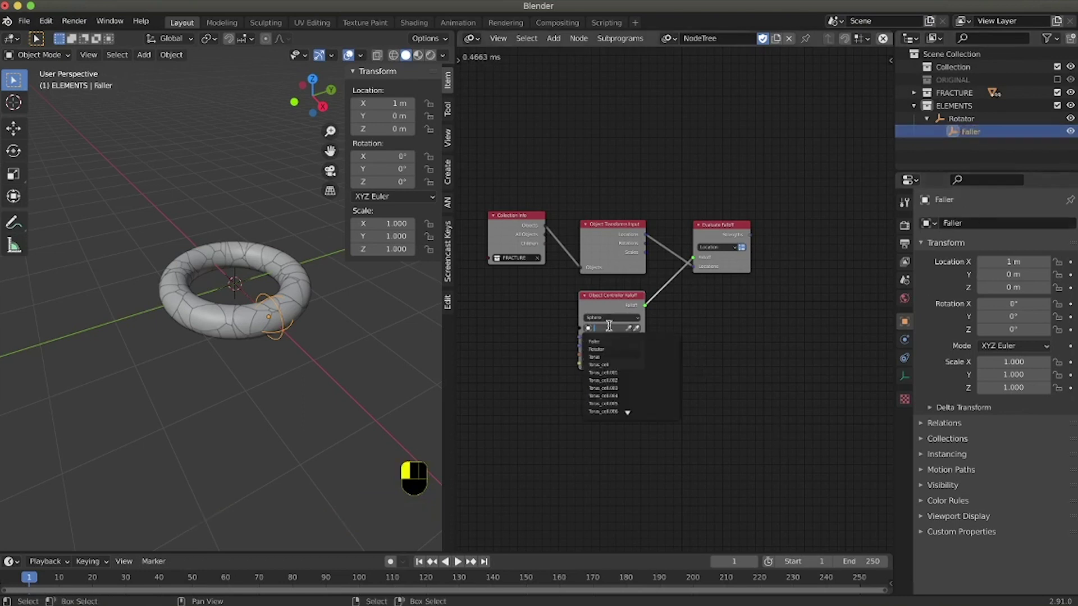
{"action": "left_click", "coordinate": [594, 341]}
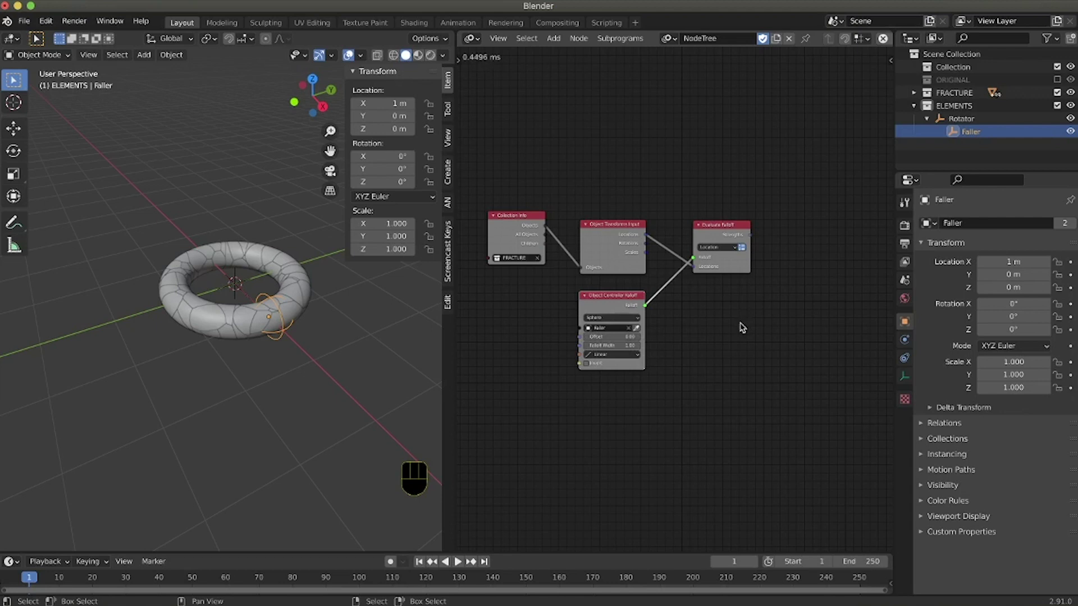
{"action": "left_click", "coordinate": [628, 336]}
{"action": "left_click", "coordinate": [777, 360]}
{"action": "left_click", "coordinate": [629, 345]}
{"action": "left_click", "coordinate": [679, 355]}
{"action": "left_click_drag", "start_coordinate": [706, 260], "coordinate": [699, 256]}
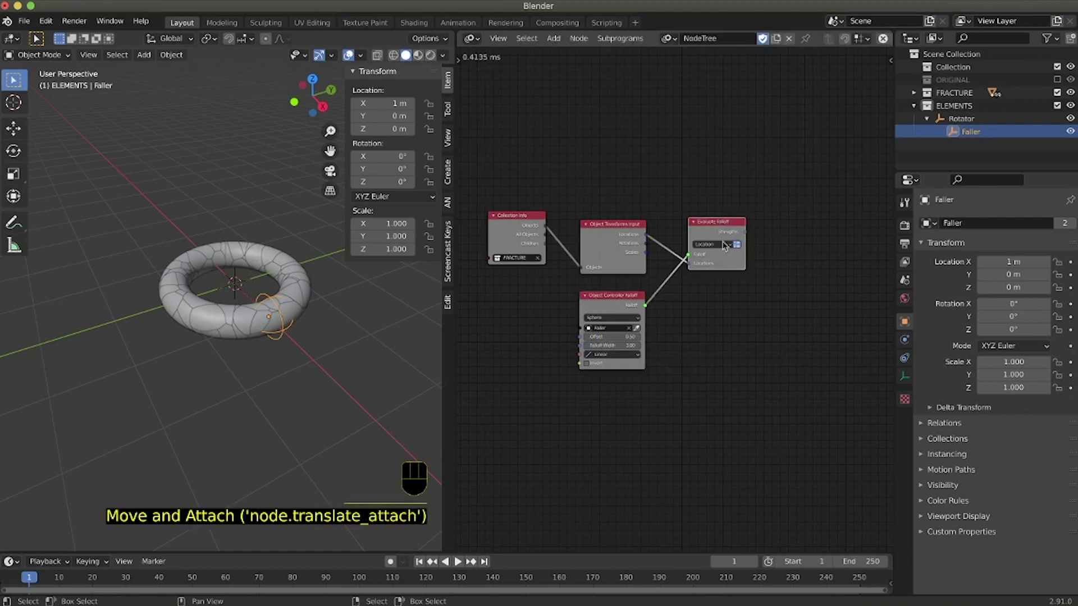
{"action": "scroll", "coordinate": [706, 309], "scroll_direction": "right", "scroll_amount": 5}
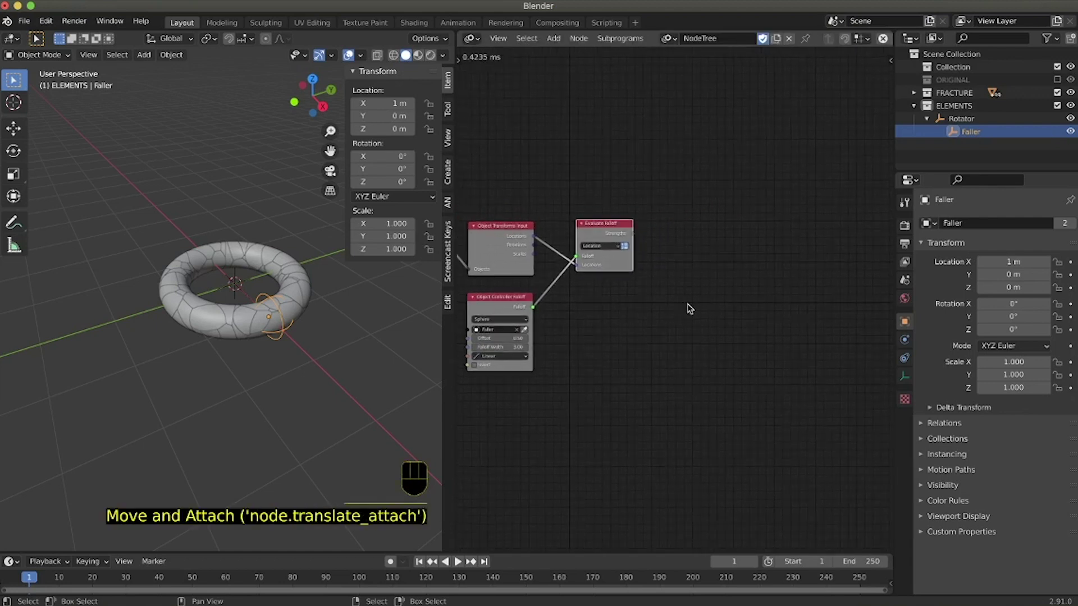
{"action": "scroll", "coordinate": [690, 310], "scroll_direction": "right", "scroll_amount": 2}
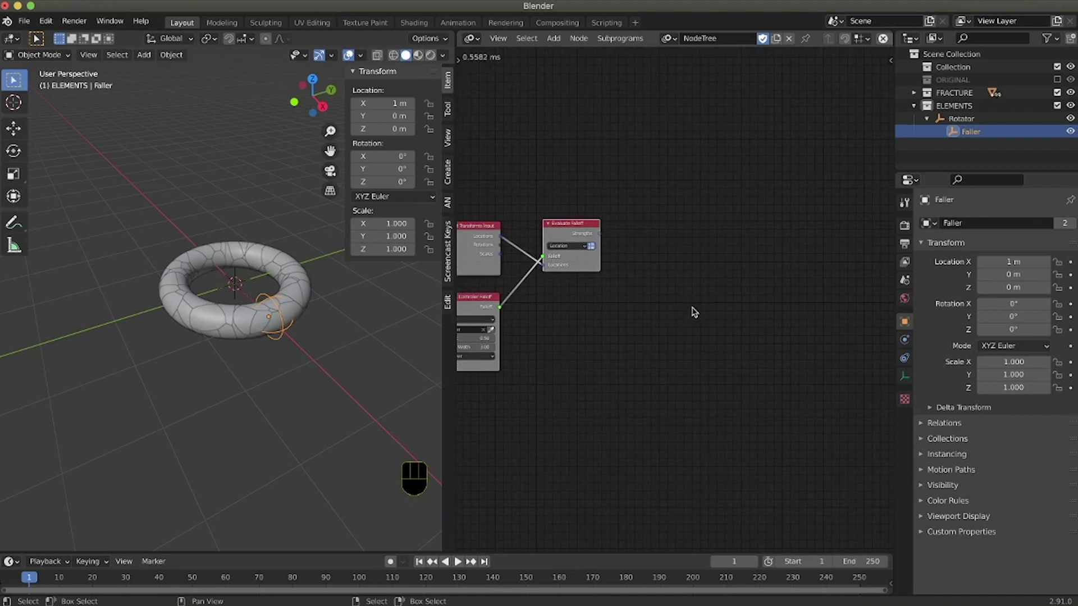
{"action": "scroll", "coordinate": [706, 308], "scroll_direction": "up", "scroll_amount": 2}
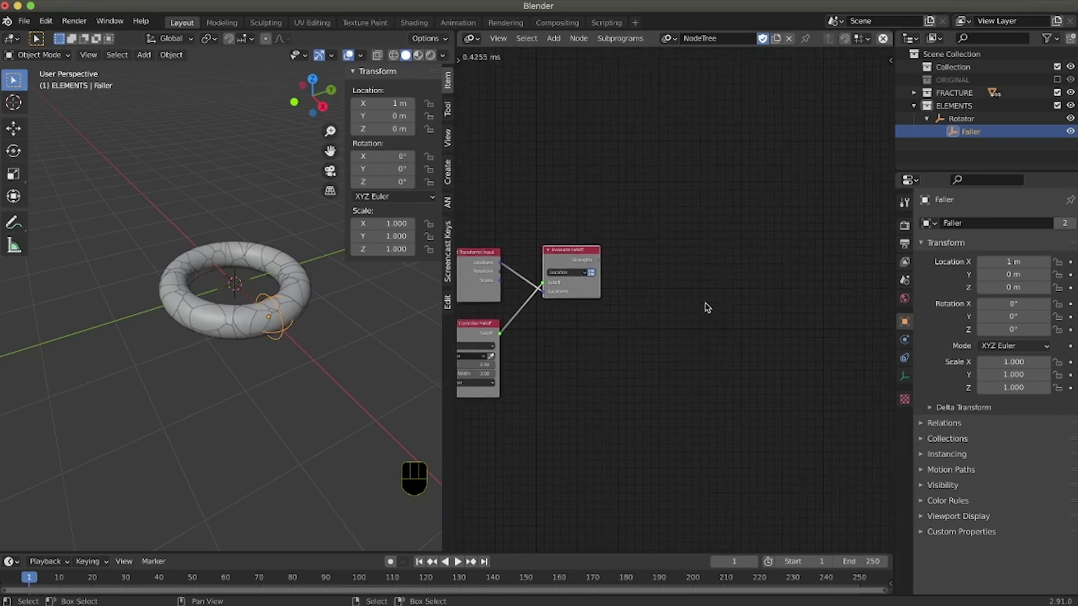
- Add an Object Transforms Output node in the empty area beyond the Evaluate Falloff node
{"action": "scroll", "coordinate": [706, 308], "scroll_direction": "down", "scroll_amount": 3, "text": "ctrl"}
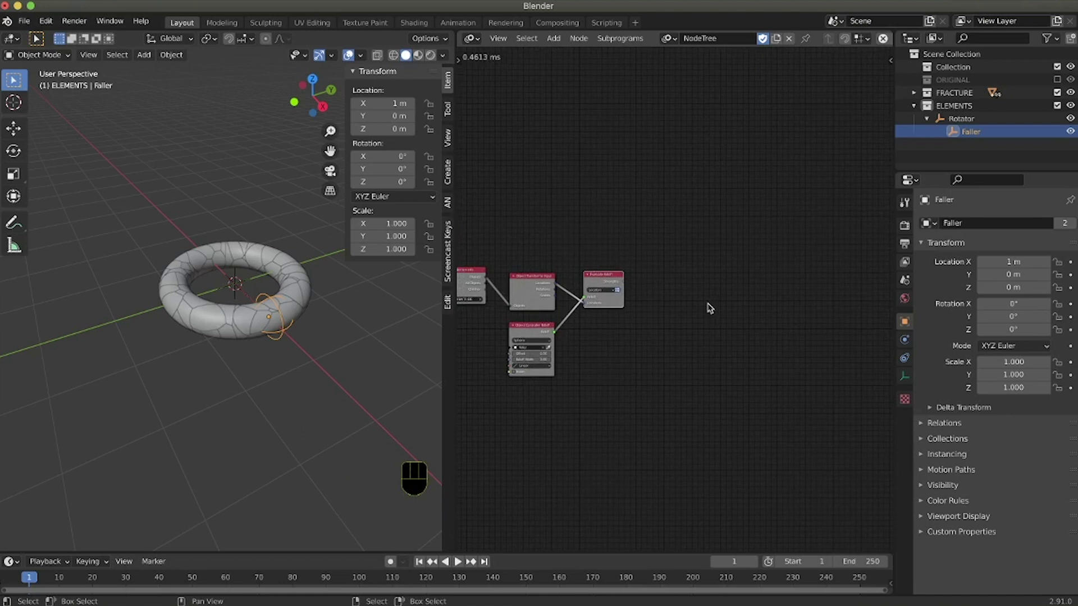
{"action": "left_click", "coordinate": [709, 308]}
{"action": "key", "text": "a"}
{"action": "left_click", "coordinate": [728, 288]}
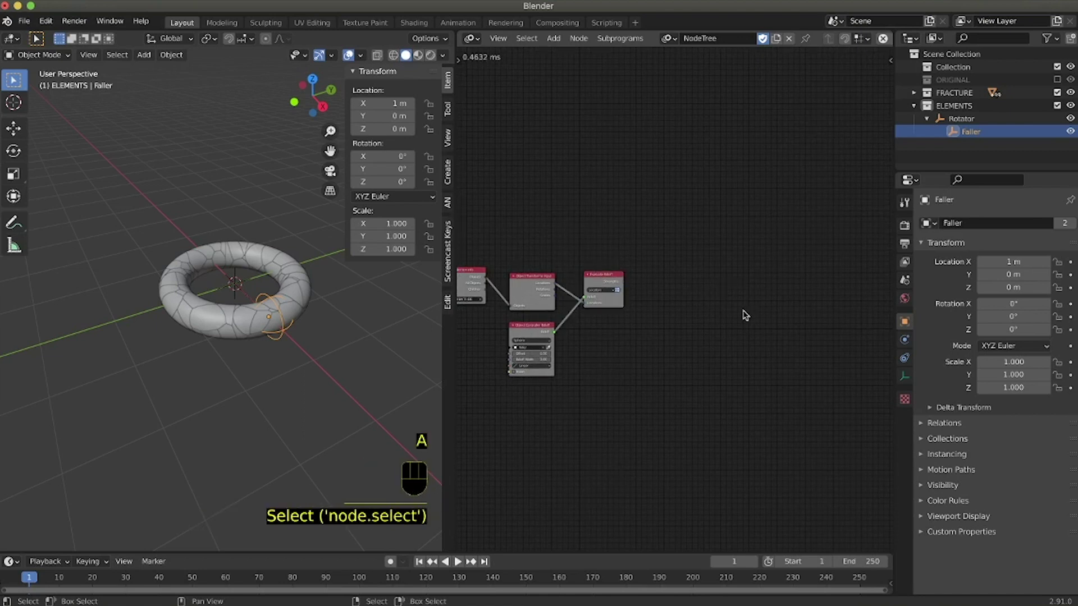
{"action": "key", "text": "shift+a"}
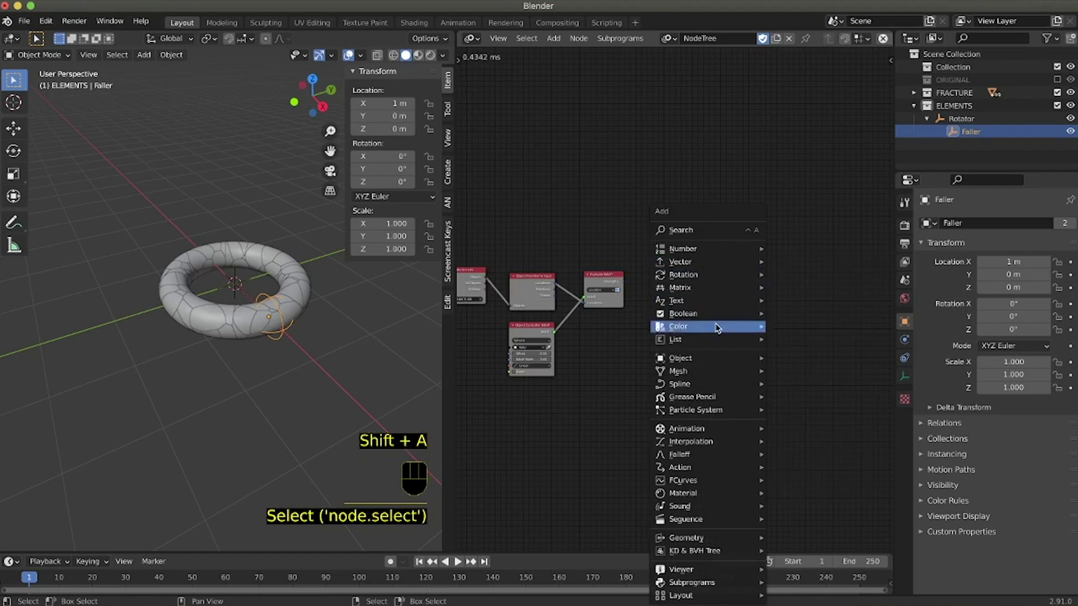
{"action": "mouse_move", "coordinate": [711, 361]}
{"action": "left_click", "coordinate": [816, 127]}
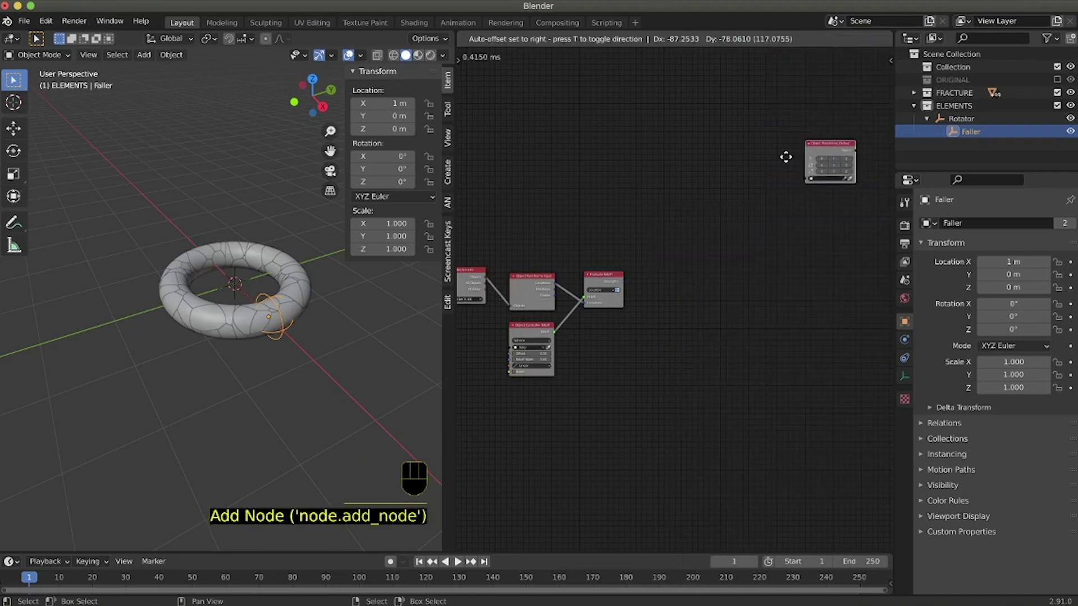
{"action": "left_click", "coordinate": [711, 241]}
- Link the Objects output of the FRACTURE collection node to the Object Transforms Output's Objects input, spacing the nodes for a clear connection
{"action": "scroll", "coordinate": [687, 276], "scroll_direction": "left", "scroll_amount": 3}
{"action": "scroll", "coordinate": [687, 276], "scroll_direction": "right", "scroll_amount": 2}
{"action": "left_click_drag", "start_coordinate": [777, 226], "coordinate": [810, 235]}
{"action": "mouse_move", "coordinate": [490, 267]}
{"action": "left_mouse_down"}
{"action": "mouse_move", "coordinate": [471, 220]}
{"action": "mouse_move", "coordinate": [498, 238]}
{"action": "mouse_move", "coordinate": [608, 238]}
{"action": "mouse_move", "coordinate": [787, 274]}
{"action": "mouse_move", "coordinate": [816, 221]}
{"action": "left_mouse_up"}
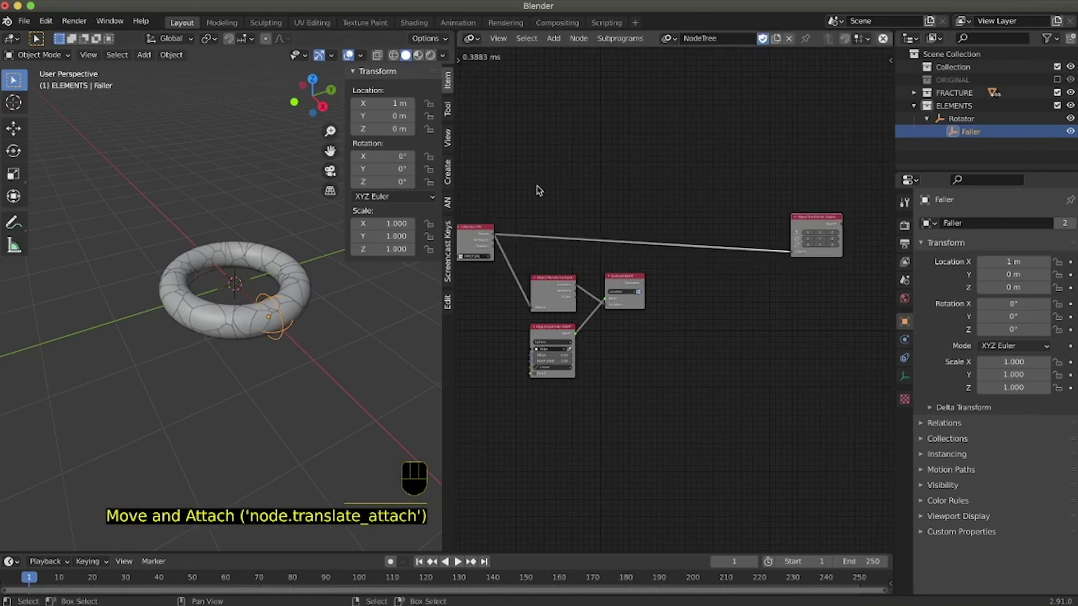
- Save the project as FRACTURE.blend
{"action": "key", "text": "shift+super+s"}
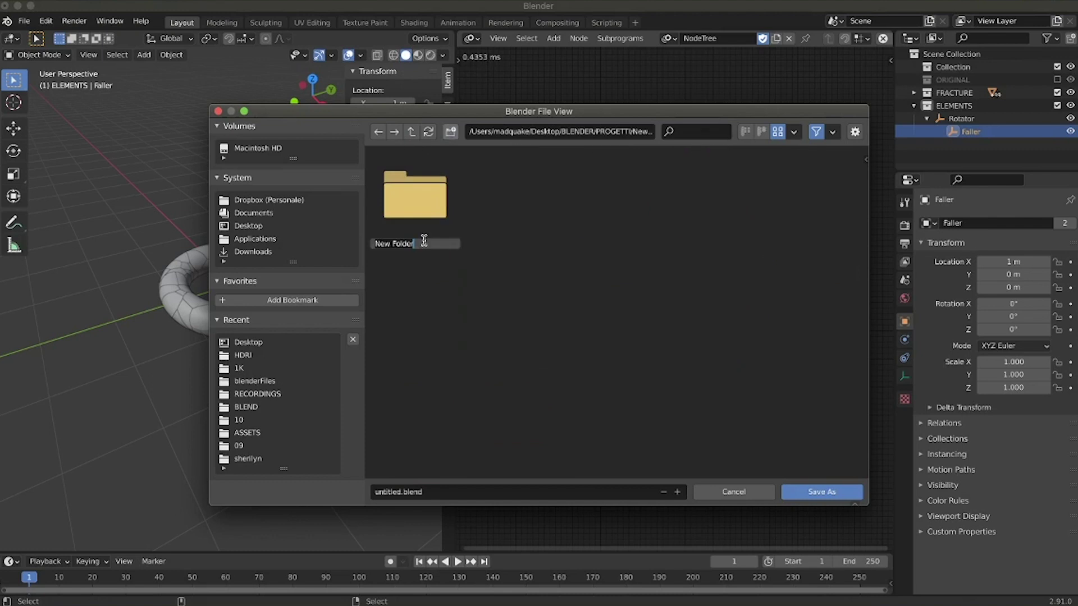
{"action": "left_click_drag", "start_coordinate": [405, 492], "coordinate": [296, 481]}
{"action": "type", "text": "FRACTURE"}
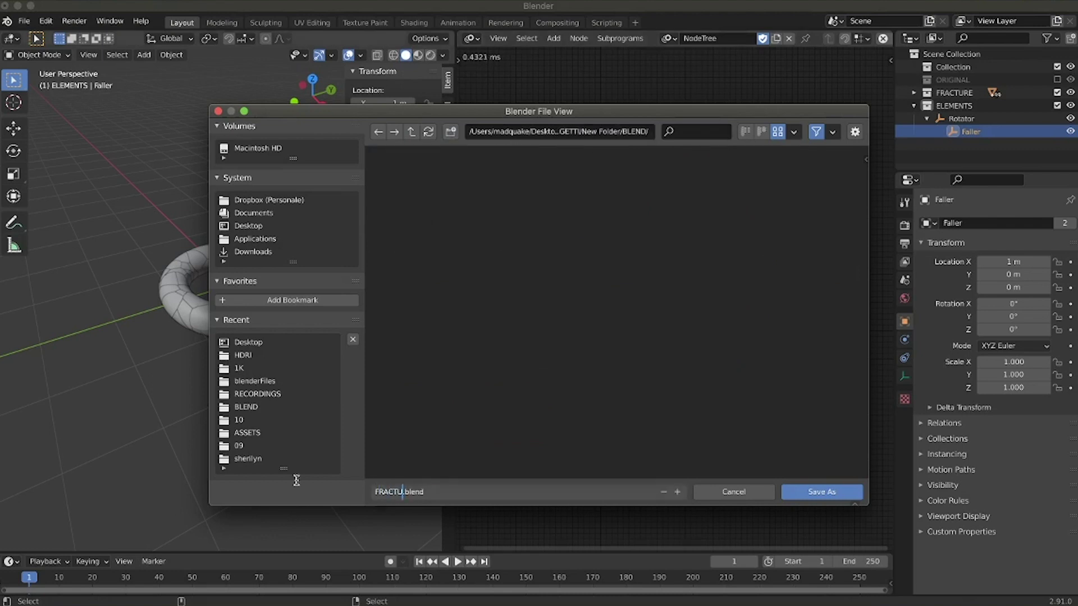
{"action": "key", "text": "Return"}
{"action": "left_click", "coordinate": [842, 498]}
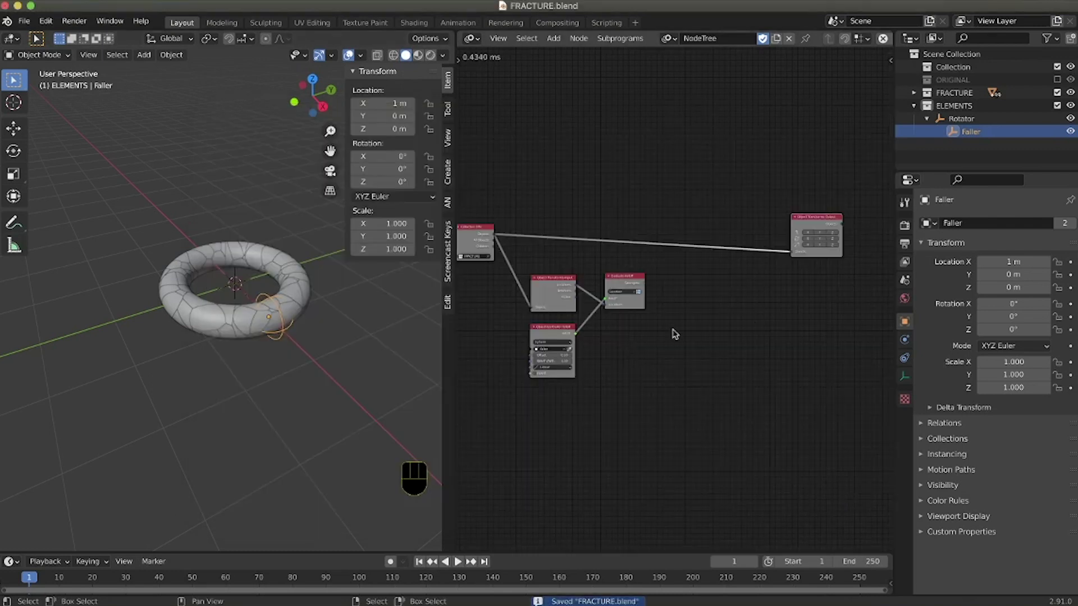
- Enable X, Y and Z scale on the Object Transforms Output node and shift the node slightly upward
{"action": "left_click_drag", "start_coordinate": [831, 222], "coordinate": [828, 209]}
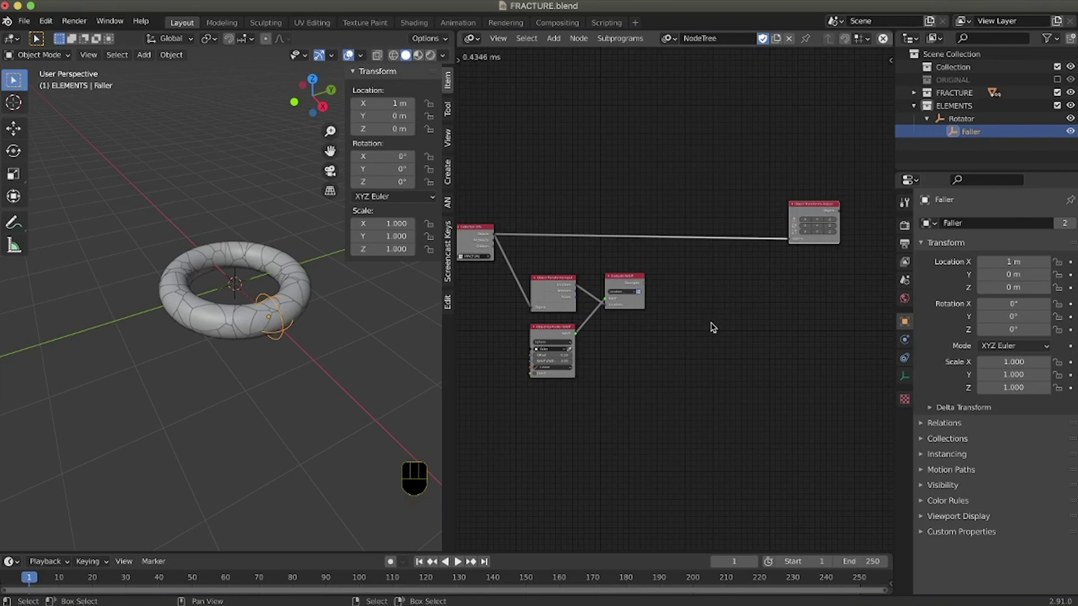
{"action": "left_click", "coordinate": [807, 235]}
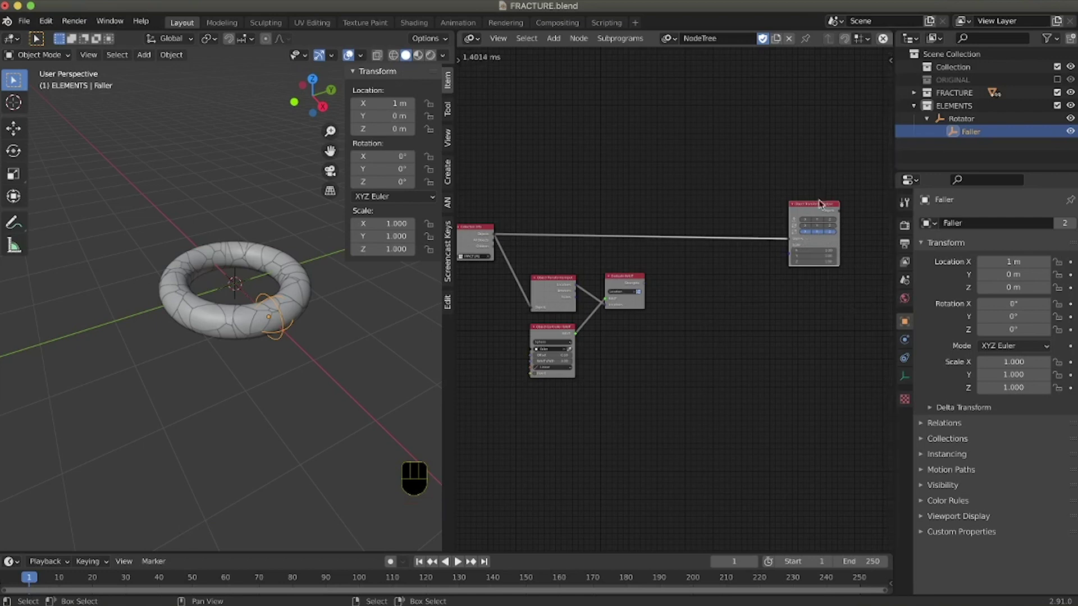
{"action": "left_click_drag", "start_coordinate": [826, 204], "coordinate": [840, 197]}
{"action": "left_click", "coordinate": [788, 361]}
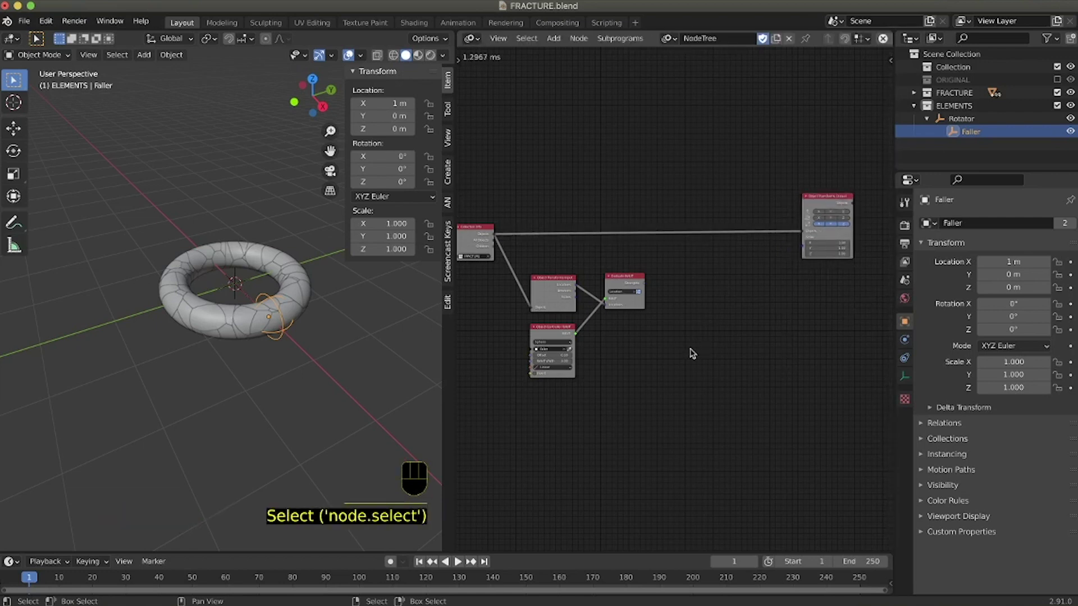
- Add a Map Range node between Evaluate Falloff and Object Transforms Output
{"action": "key", "text": "shift+a"}
{"action": "mouse_move", "coordinate": [692, 352]}
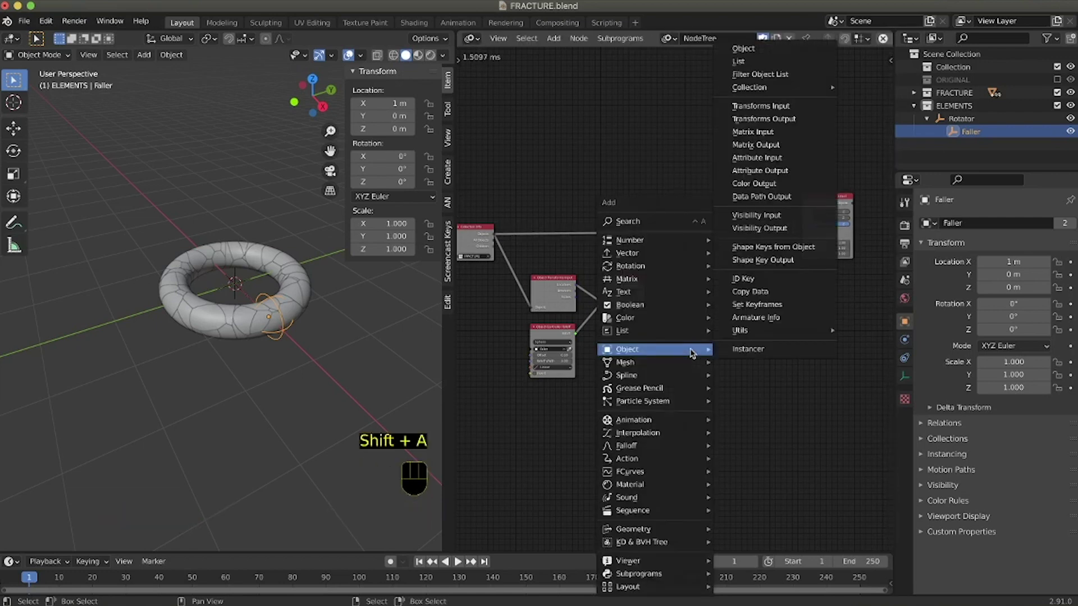
{"action": "left_click", "coordinate": [644, 223]}
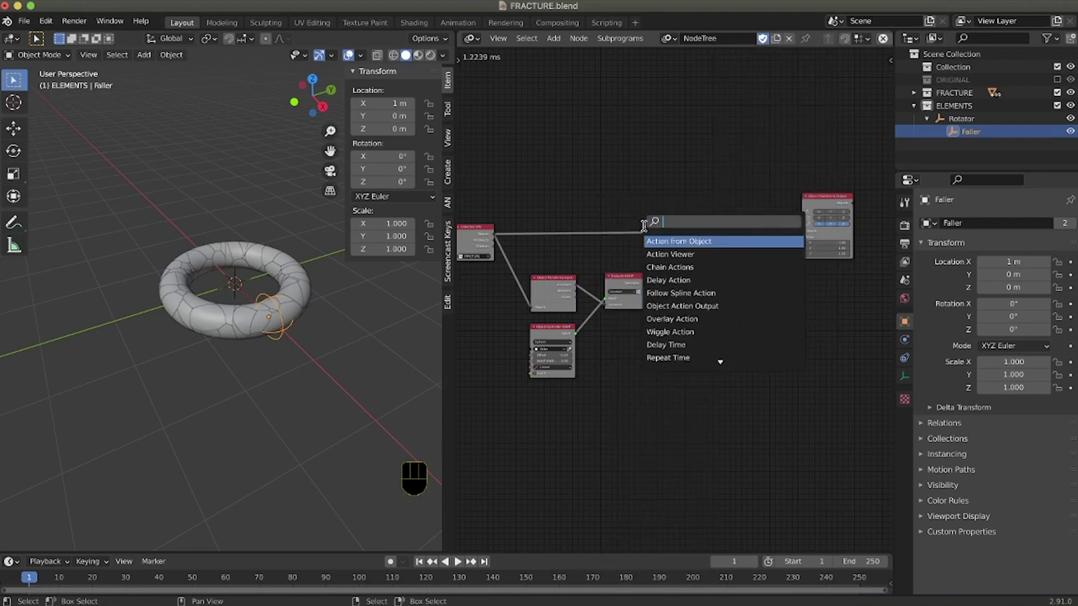
{"action": "type", "text": "map range"}
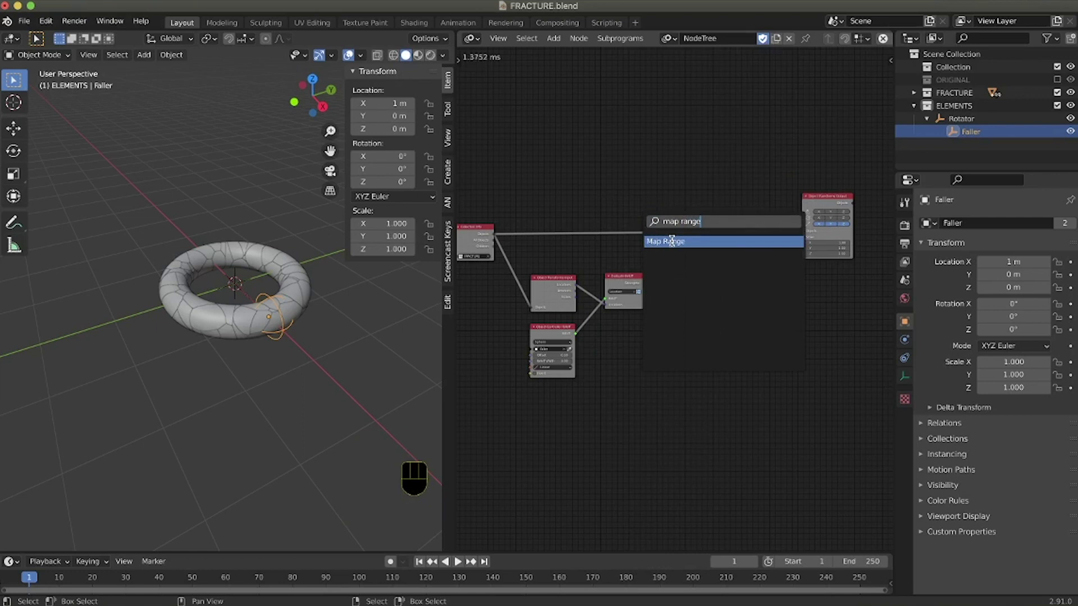
{"action": "key", "text": "Return"}
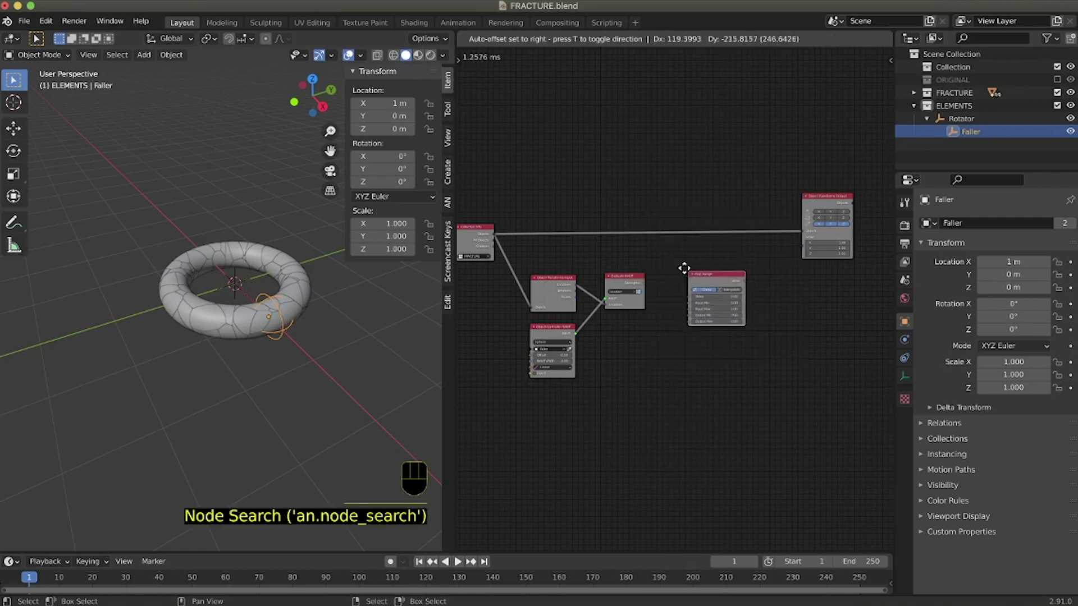
{"action": "left_click", "coordinate": [682, 315]}
{"action": "middle_click_drag", "start_coordinate": [746, 463], "coordinate": [729, 430], "text": "ctrl"}
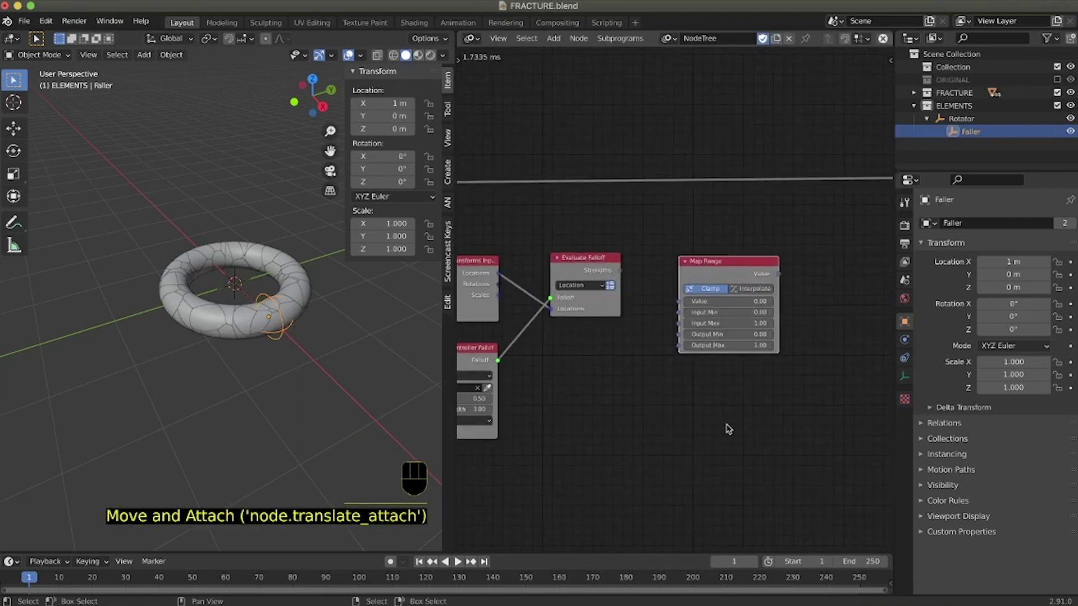
- Link Evaluate Falloff's Strengths output to Map Range's value input and move Map Range closer to it
{"action": "left_click_drag", "start_coordinate": [618, 271], "coordinate": [679, 302]}
{"action": "left_click", "coordinate": [708, 267]}
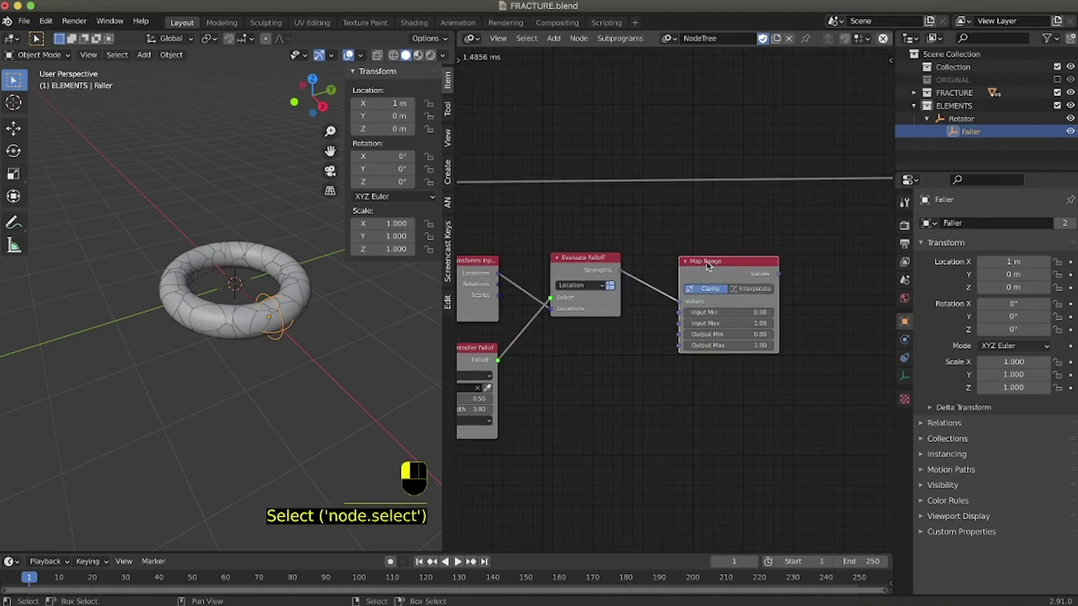
{"action": "left_click_drag", "start_coordinate": [709, 265], "coordinate": [694, 258]}
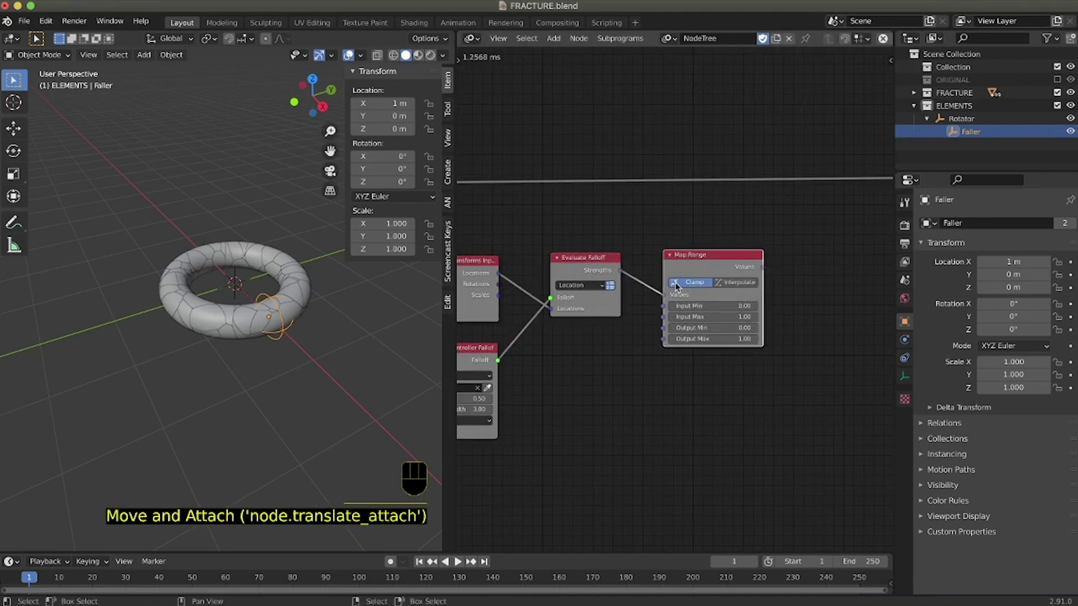
{"action": "left_click", "coordinate": [734, 328]}
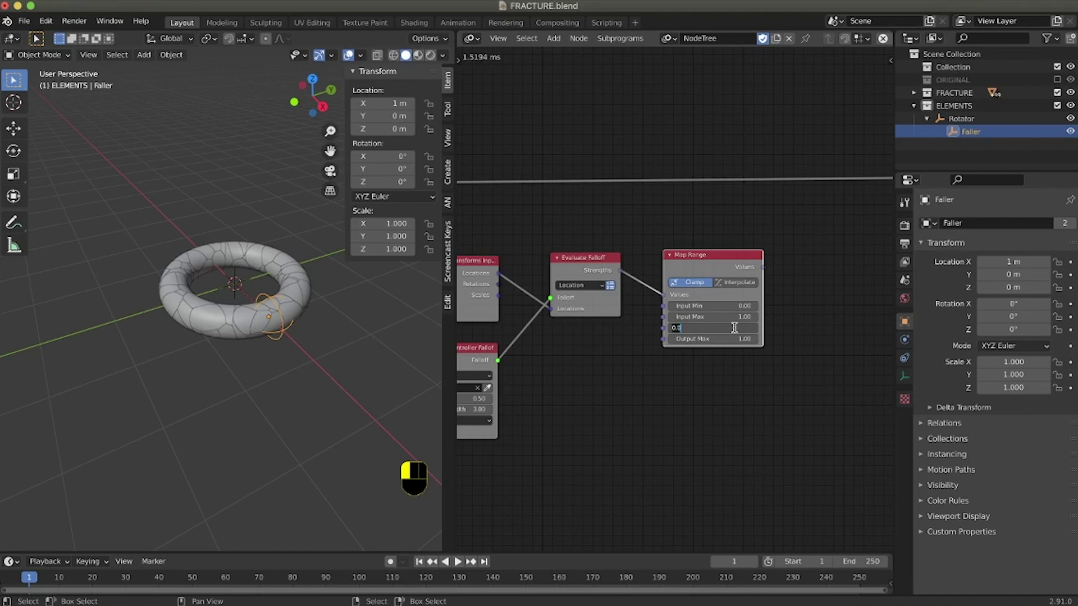
{"action": "left_click", "coordinate": [690, 420]}
- Move the Object Transforms Output node farther from Map Range to make room for another node
{"action": "scroll", "coordinate": [714, 414], "scroll_direction": "right", "scroll_amount": 6}
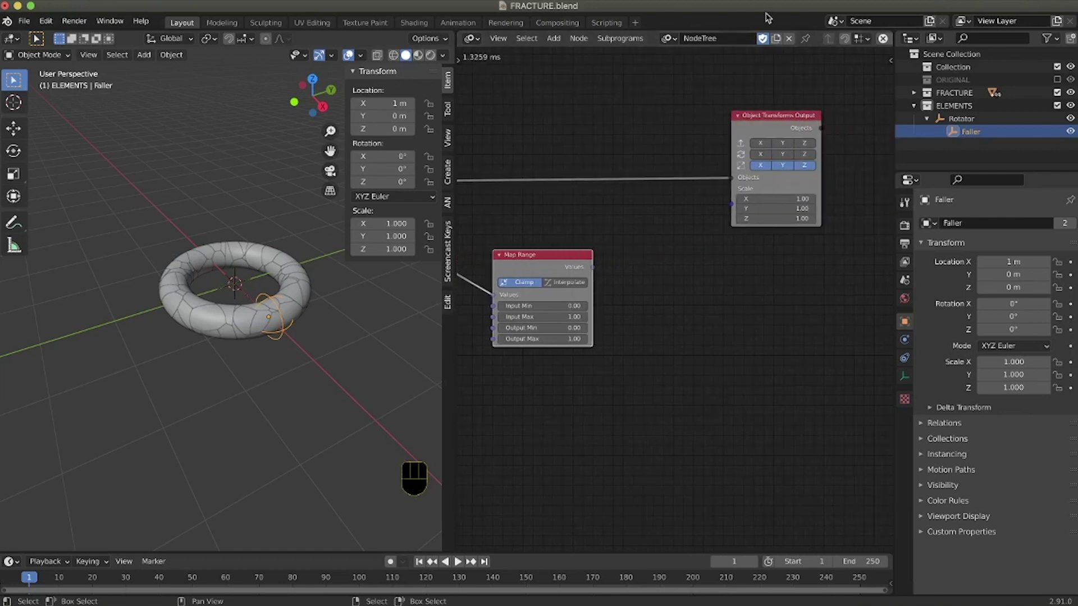
{"action": "left_click_drag", "start_coordinate": [780, 117], "coordinate": [865, 100]}
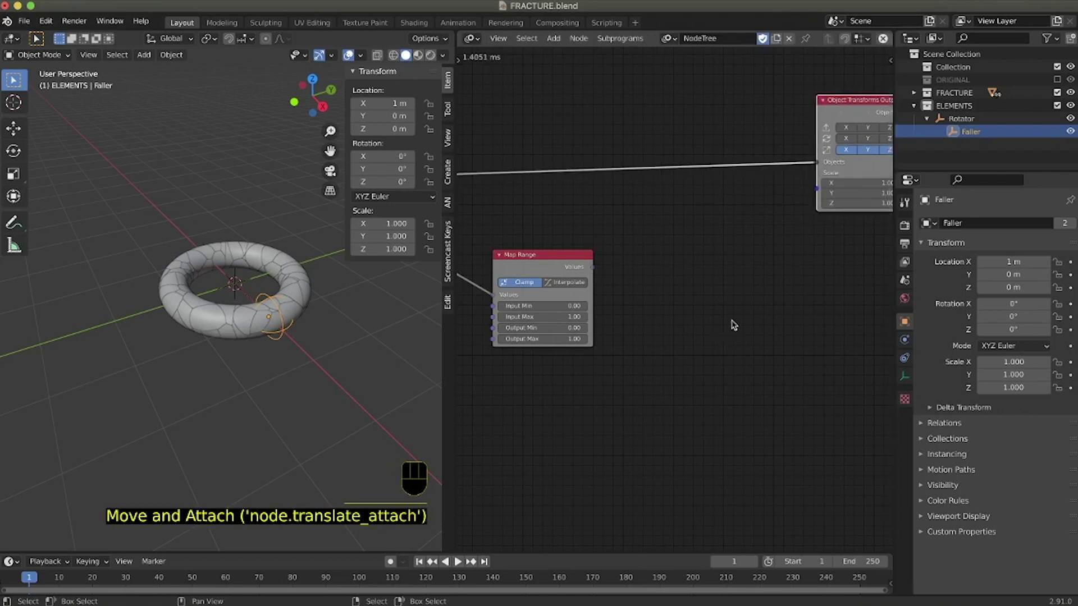
{"action": "left_click", "coordinate": [727, 329]}
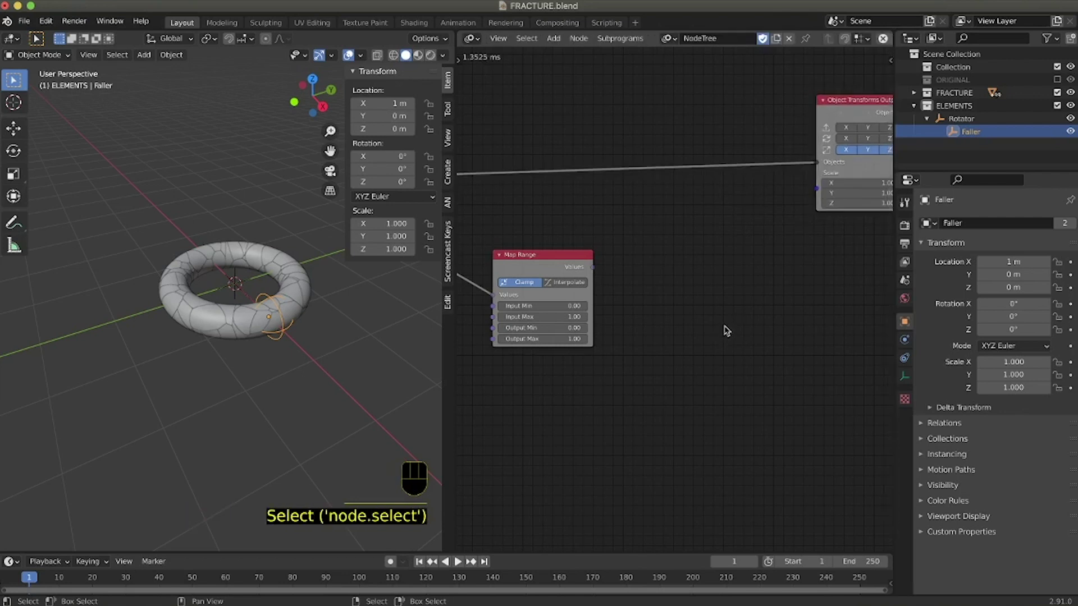
{"action": "scroll", "coordinate": [727, 328], "scroll_direction": "right", "scroll_amount": 1, "text": "ctrl"}
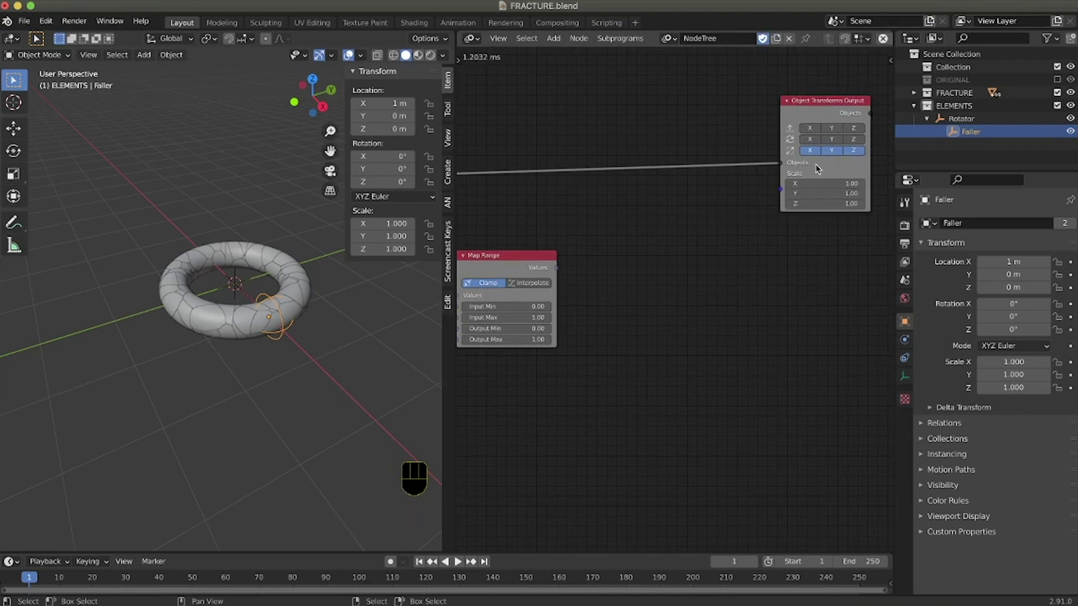
- Add a Vector from Value node between Map Range and Object Transforms Output
{"action": "left_click", "coordinate": [659, 353]}
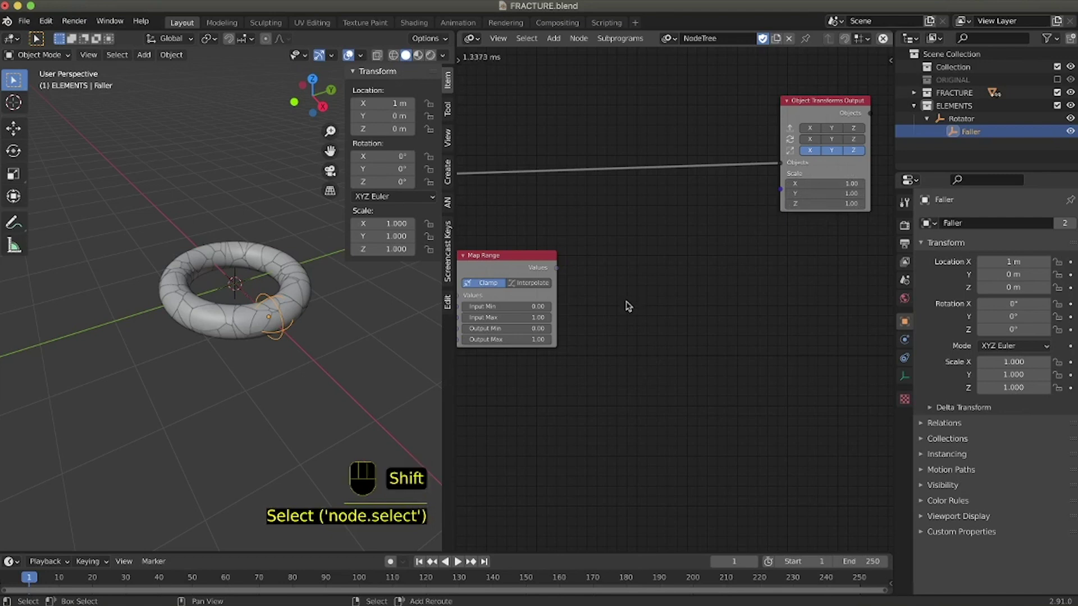
{"action": "key", "text": "shift+a"}
{"action": "left_click", "coordinate": [594, 231]}
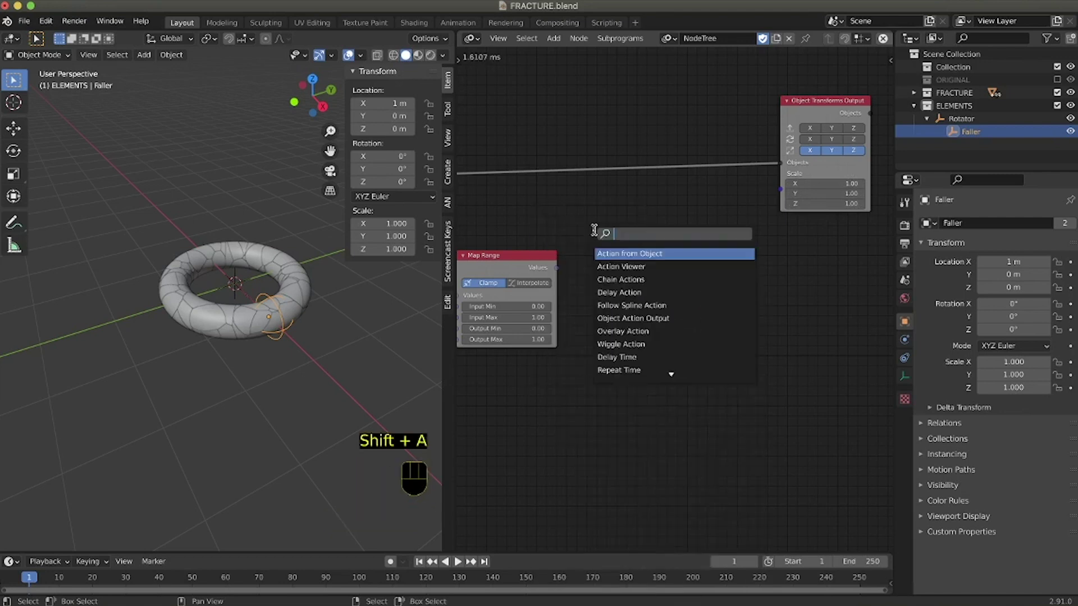
{"action": "type", "text": "vector"}
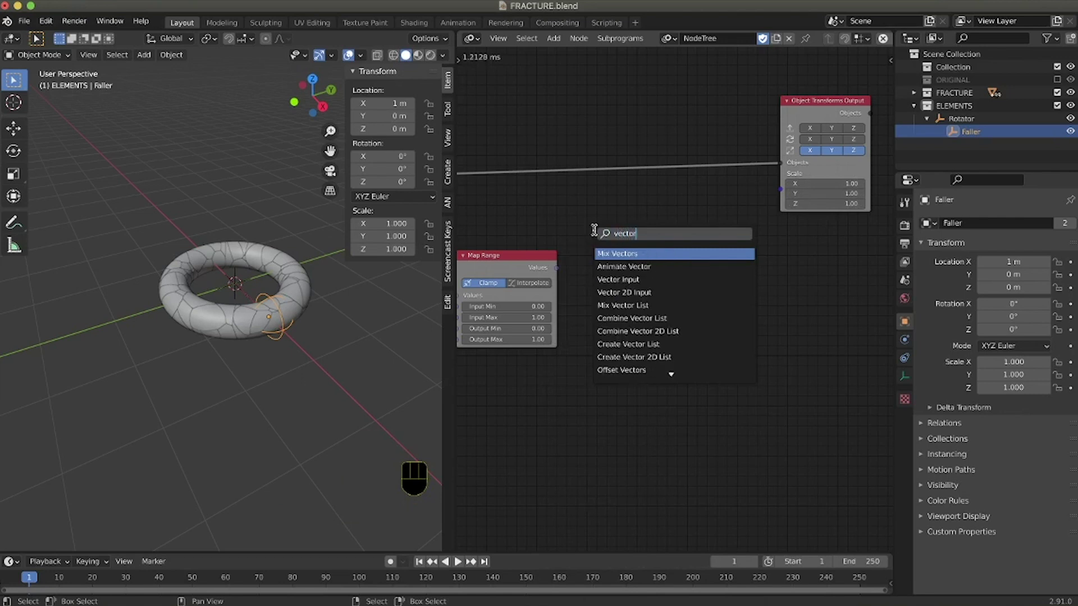
{"action": "type", "text": " from"}
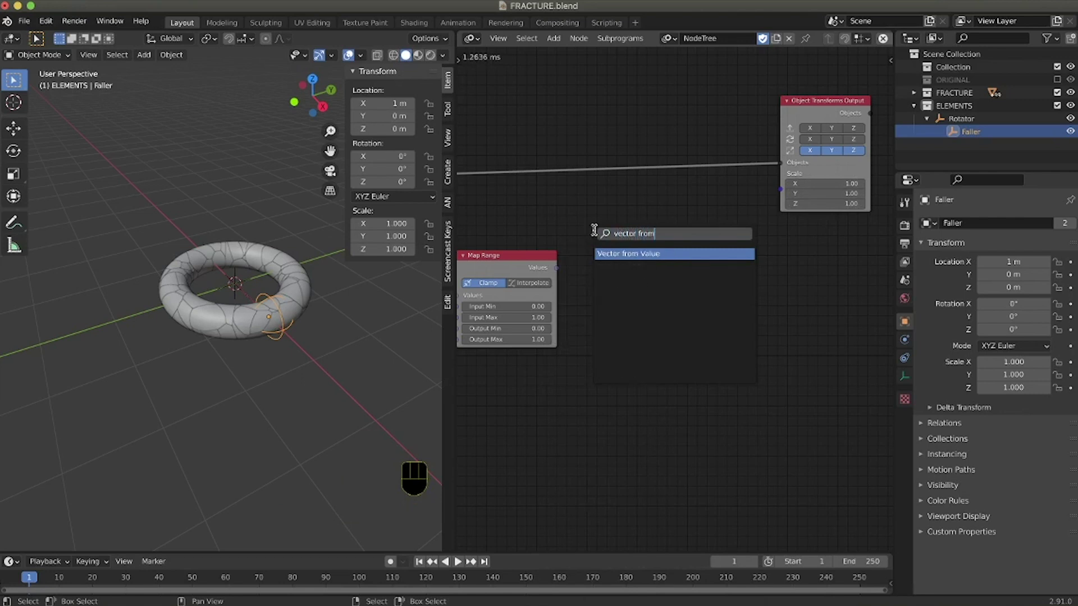
{"action": "left_click", "coordinate": [638, 258]}
- Link Map Range's Values through Vector from Value into the Object Transforms Output's scale input, and tidy the node positions
{"action": "left_click_drag", "start_coordinate": [557, 267], "coordinate": [639, 268]}
{"action": "left_click_drag", "start_coordinate": [696, 247], "coordinate": [780, 192]}
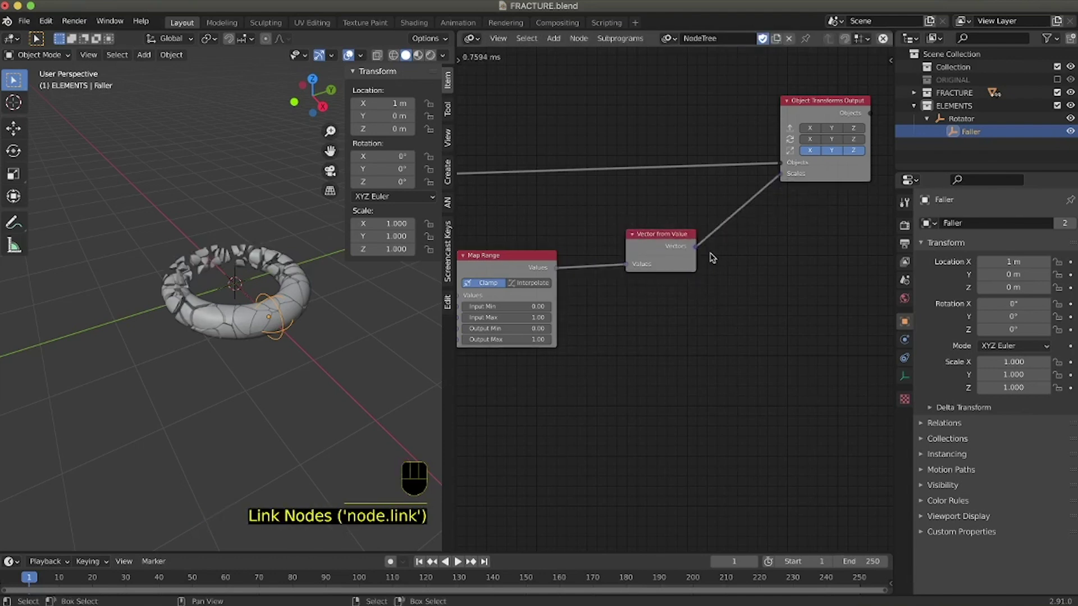
{"action": "left_click_drag", "start_coordinate": [677, 236], "coordinate": [678, 219]}
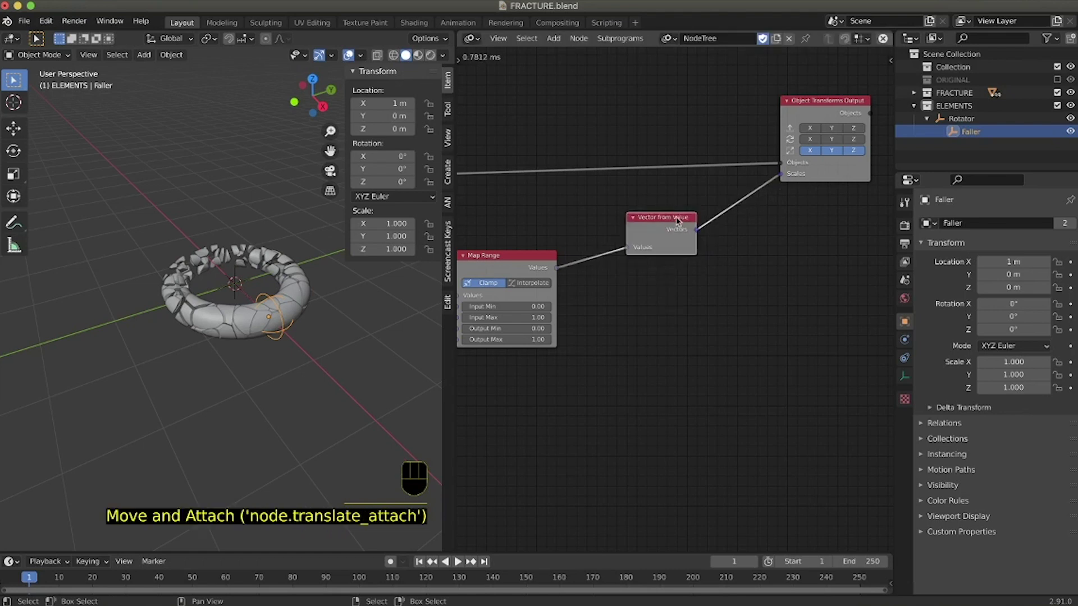
{"action": "left_click_drag", "start_coordinate": [517, 268], "coordinate": [568, 294]}
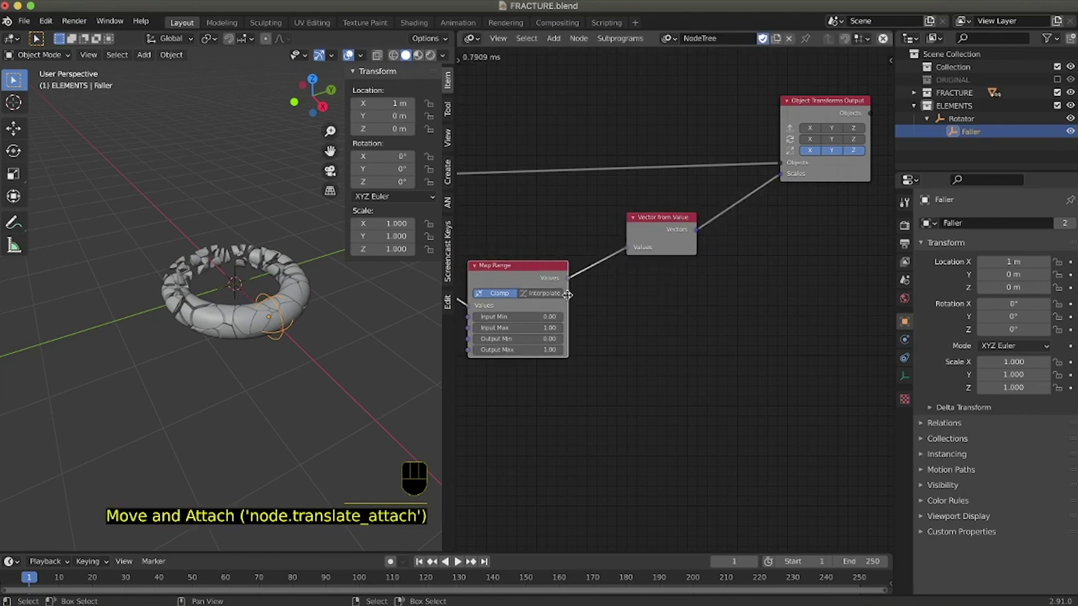
{"action": "left_click_drag", "start_coordinate": [671, 219], "coordinate": [680, 212]}
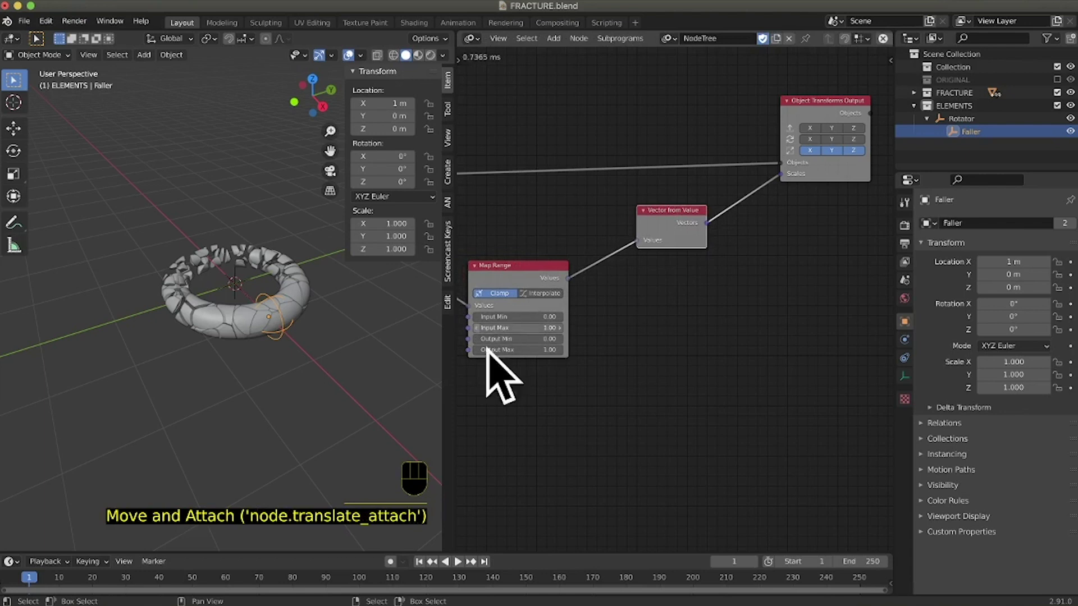
- Try rotating the Rotator empty around the global Z axis to preview the falloff moving around the torus, and cancel the rotation
{"action": "middle_click_drag", "start_coordinate": [228, 398], "coordinate": [230, 395]}
{"action": "left_click", "coordinate": [244, 281]}
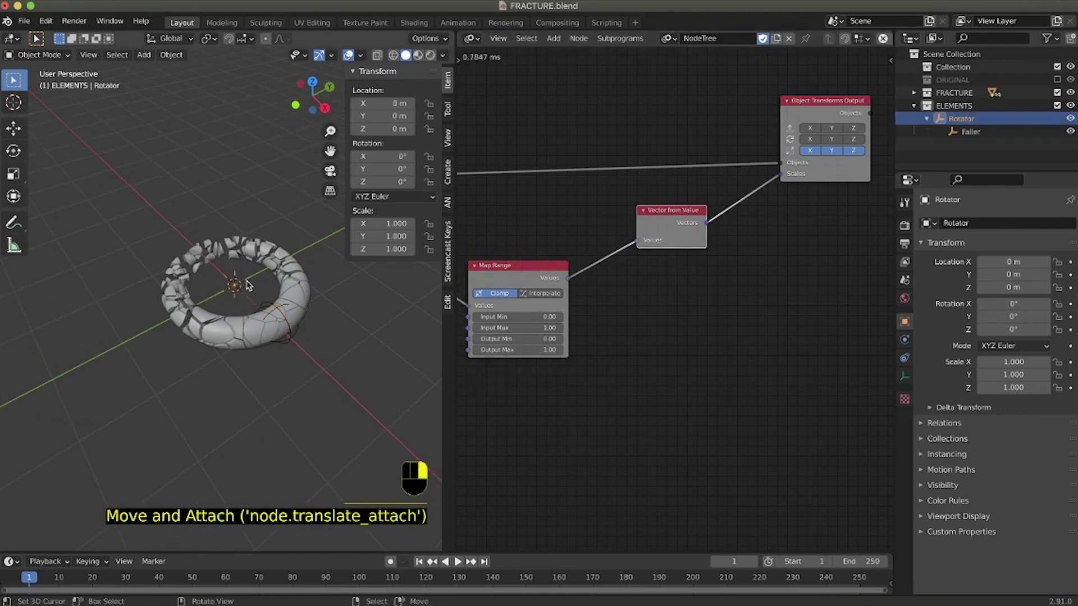
{"action": "key", "text": "r"}
{"action": "key", "text": "z"}
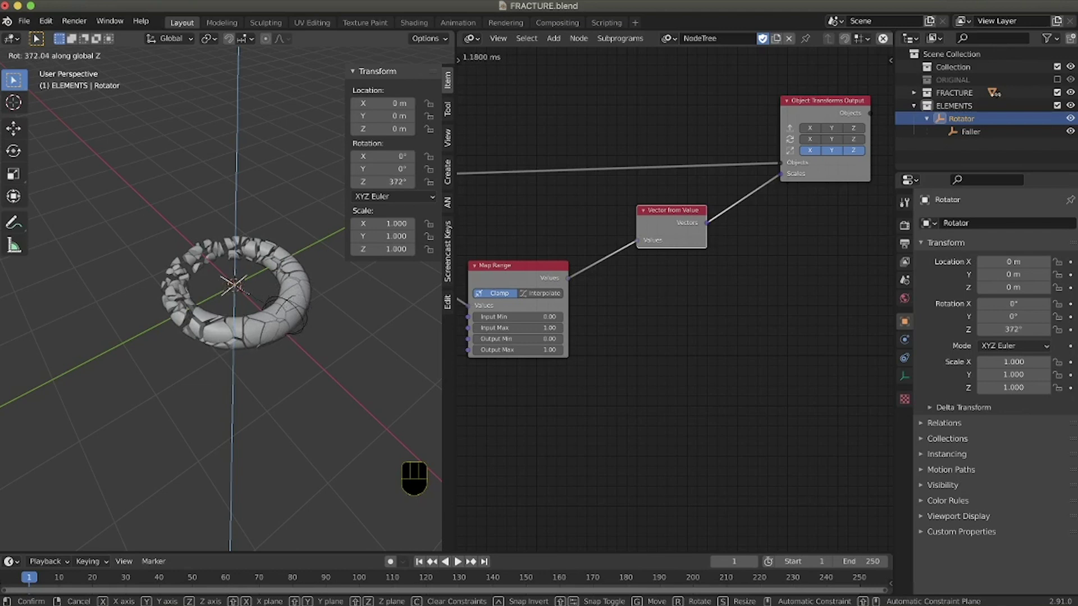
{"action": "right_click", "coordinate": [271, 277]}
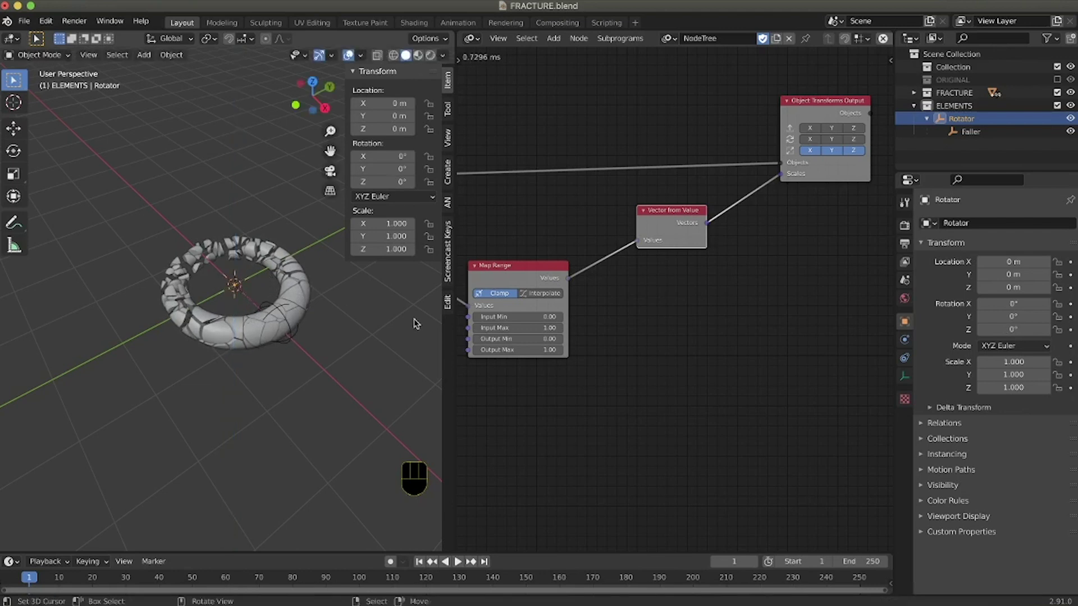
{"action": "scroll", "coordinate": [623, 366], "scroll_direction": "left", "scroll_amount": 5}
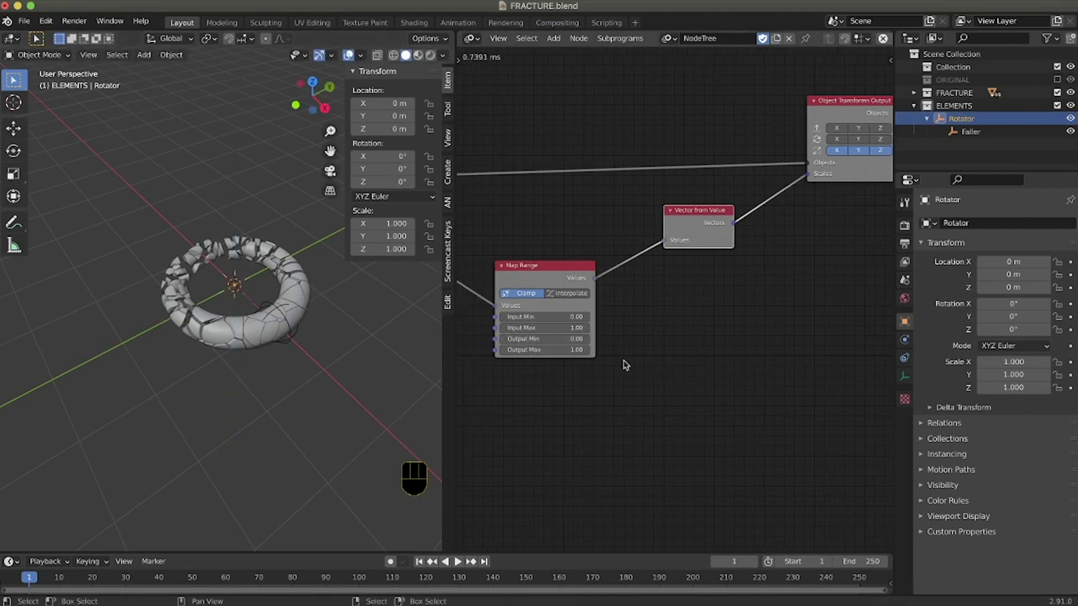
{"action": "scroll", "coordinate": [621, 368], "scroll_direction": "down", "scroll_amount": 3}
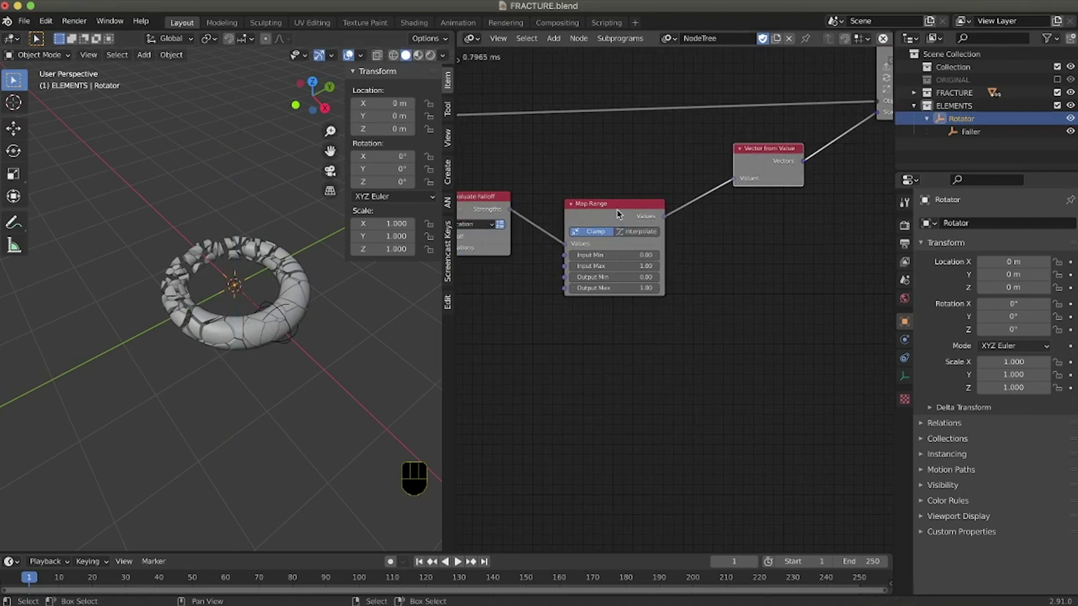
- Invert the Map Range node's output by setting Output Min to 1 and Output Max to 0
{"action": "left_click_drag", "start_coordinate": [618, 214], "coordinate": [612, 200]}
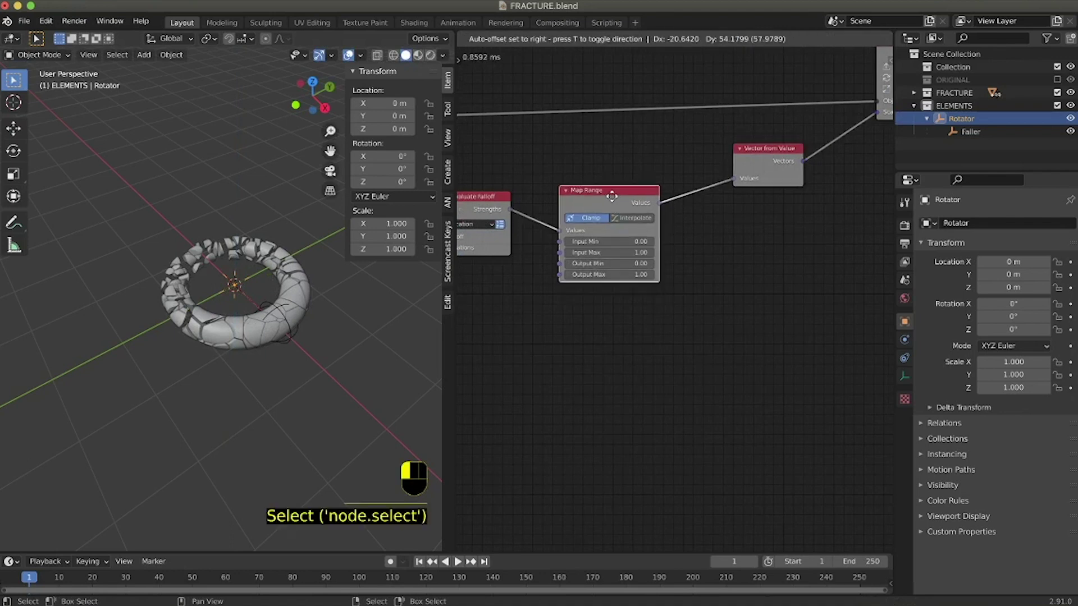
{"action": "left_click", "coordinate": [612, 264]}
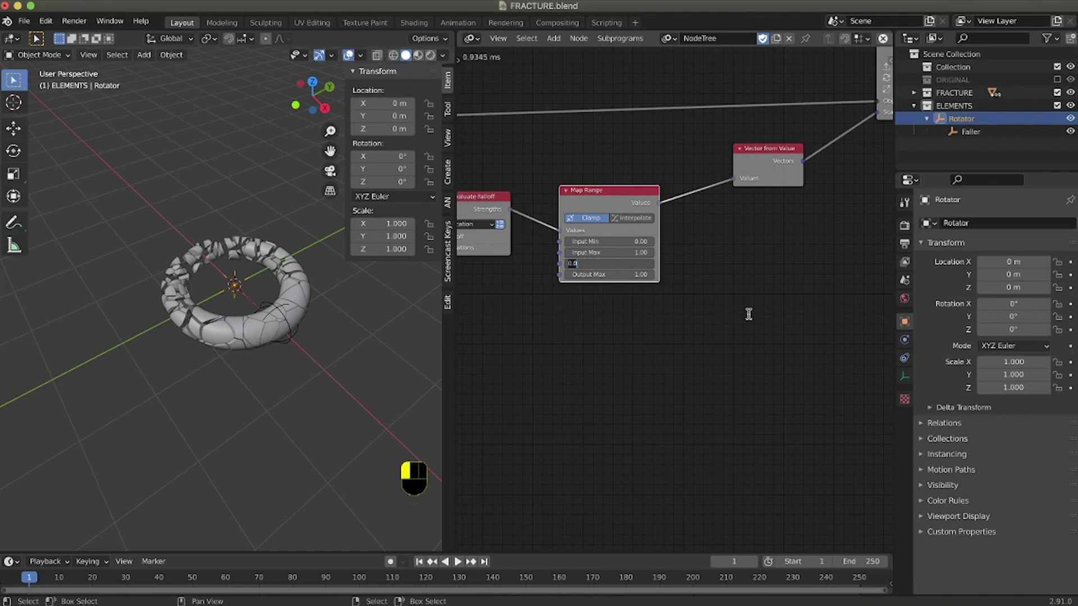
{"action": "type", "text": "1"}
{"action": "key", "text": "Return"}
{"action": "left_click", "coordinate": [639, 275]}
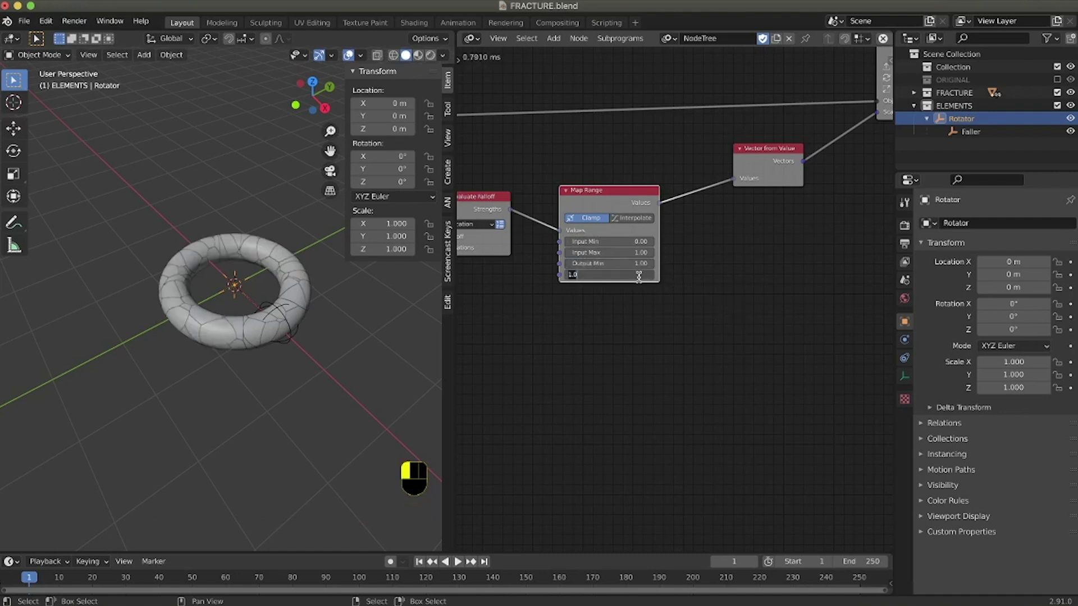
{"action": "type", "text": "0"}
{"action": "key", "text": "Return"}
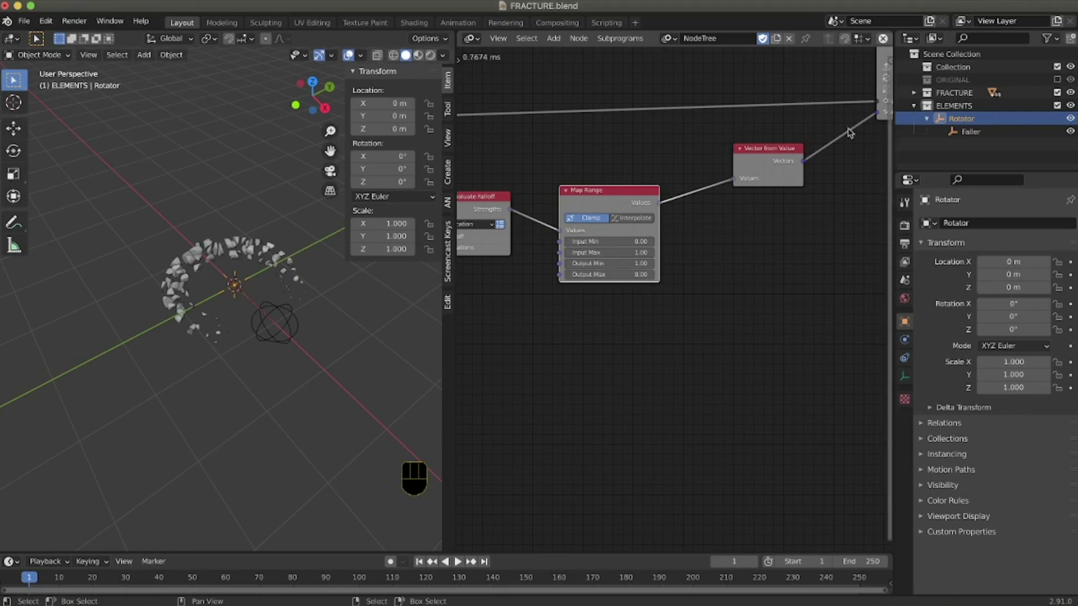
- Test the inverted falloff by rotating the Rotator empty around the global Z axis, and cancel the rotation
{"action": "left_click", "coordinate": [254, 280]}
{"action": "key", "text": "r"}
{"action": "key", "text": "z"}
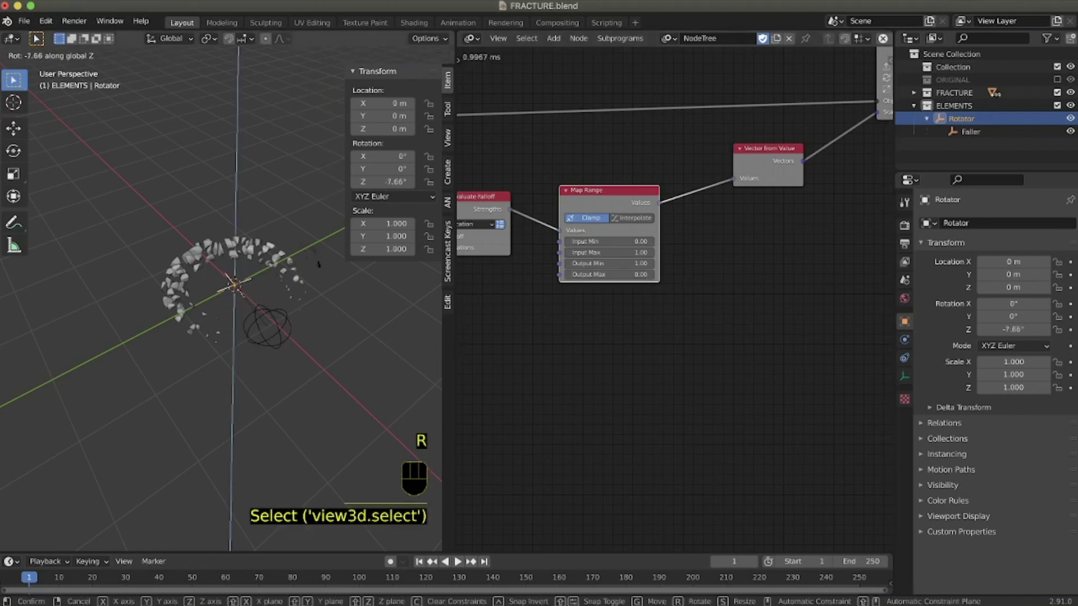
{"action": "right_click", "coordinate": [343, 263]}
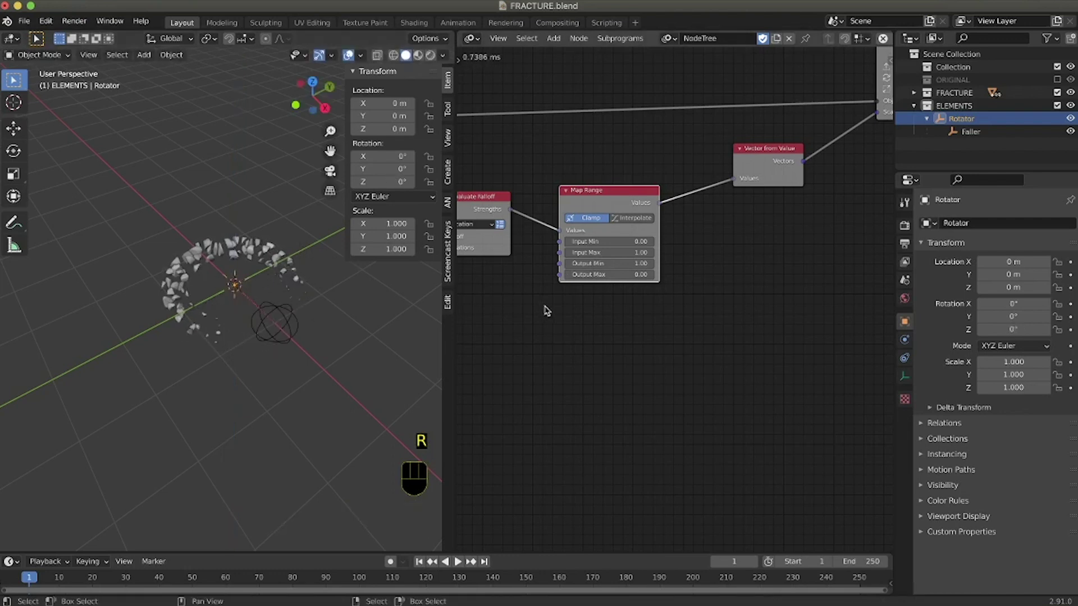
- Set the Object Controller Falloff's Offset to 0.04 and Falloff Width to 1.03, and test them with a cancelled Z rotation of the Rotator
{"action": "scroll", "coordinate": [572, 323], "scroll_direction": "left", "scroll_amount": 6}
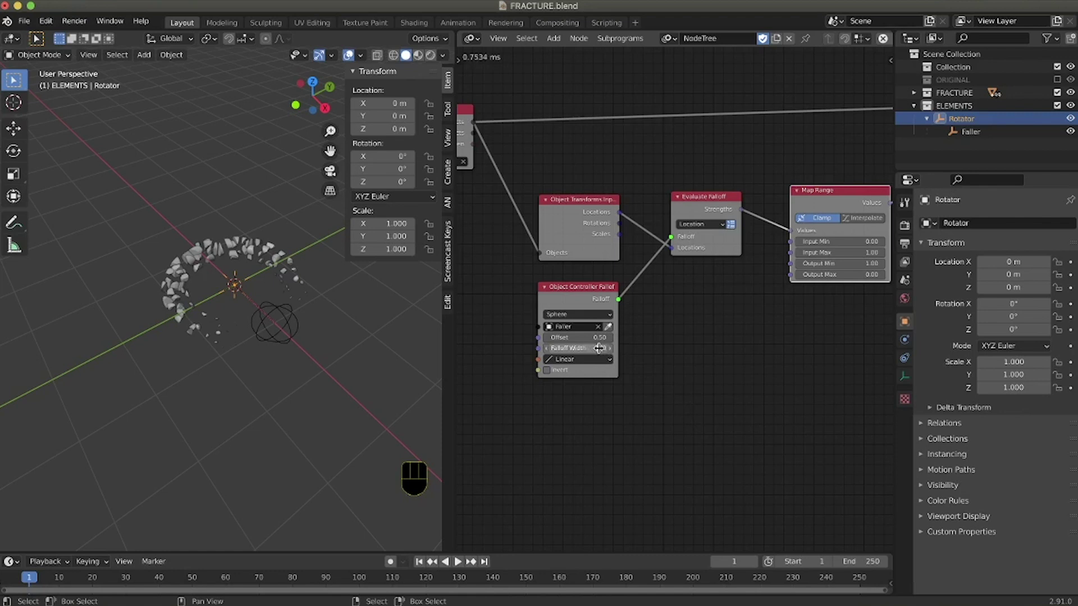
{"action": "left_click_drag", "start_coordinate": [599, 351], "coordinate": [577, 337]}
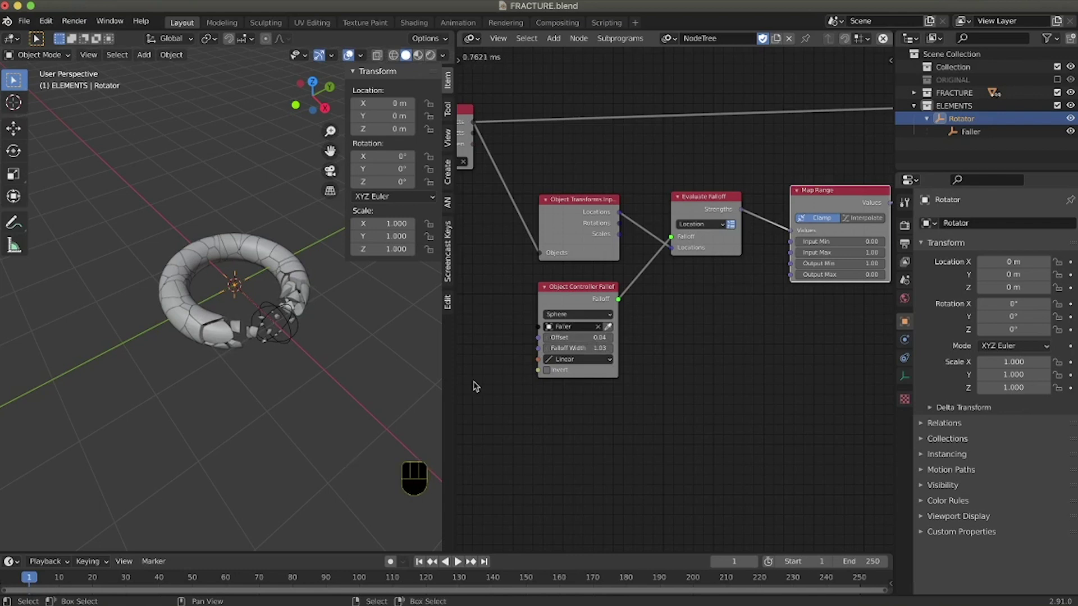
{"action": "left_click", "coordinate": [251, 283]}
{"action": "key", "text": "r"}
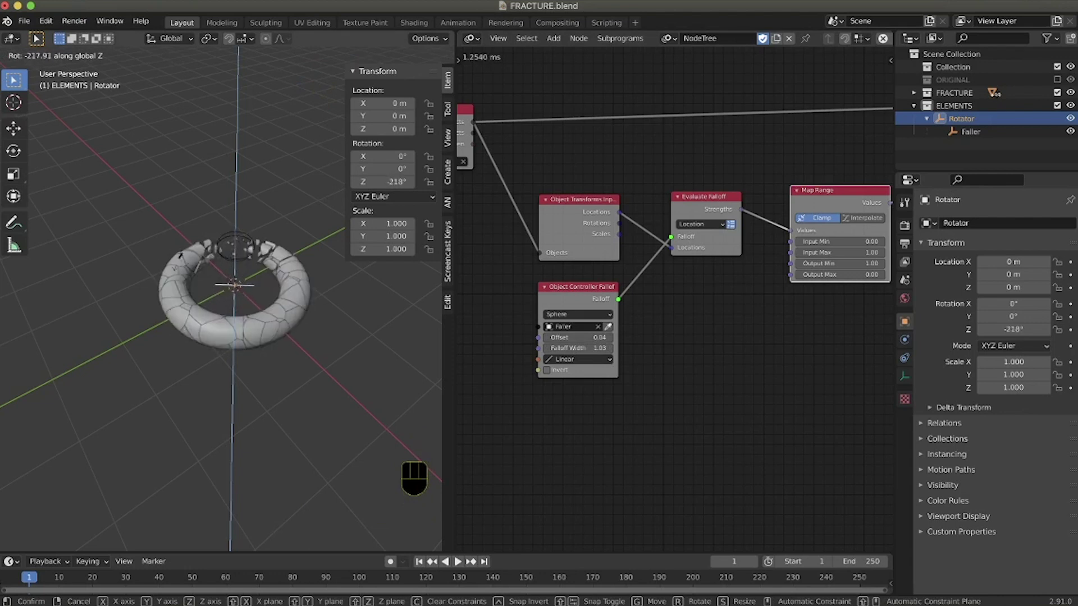
{"action": "right_click", "coordinate": [227, 319]}
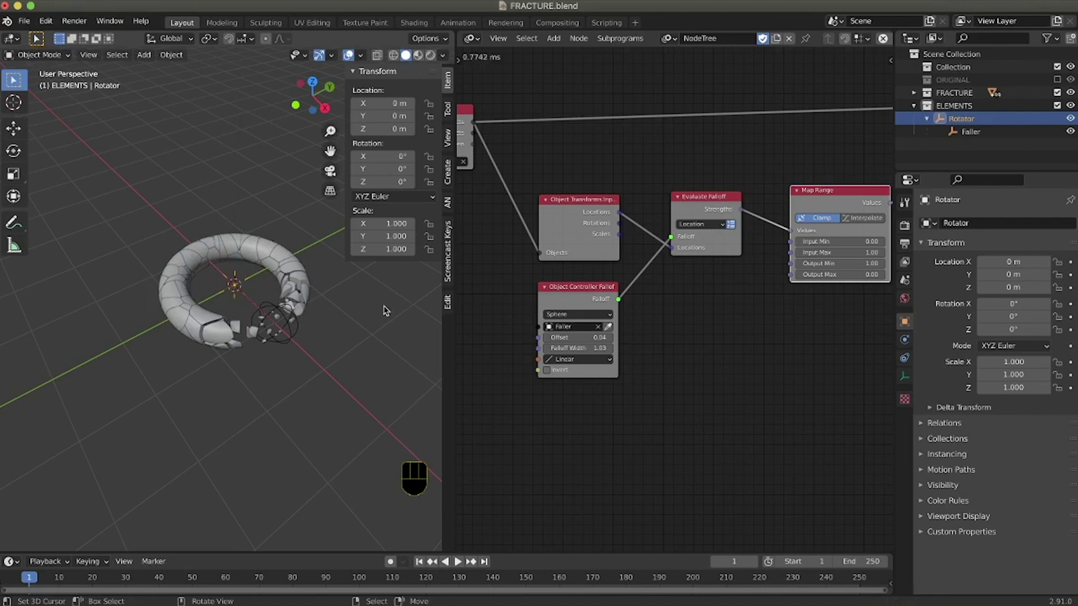
{"action": "middle_click_drag", "start_coordinate": [354, 354], "coordinate": [373, 323]}
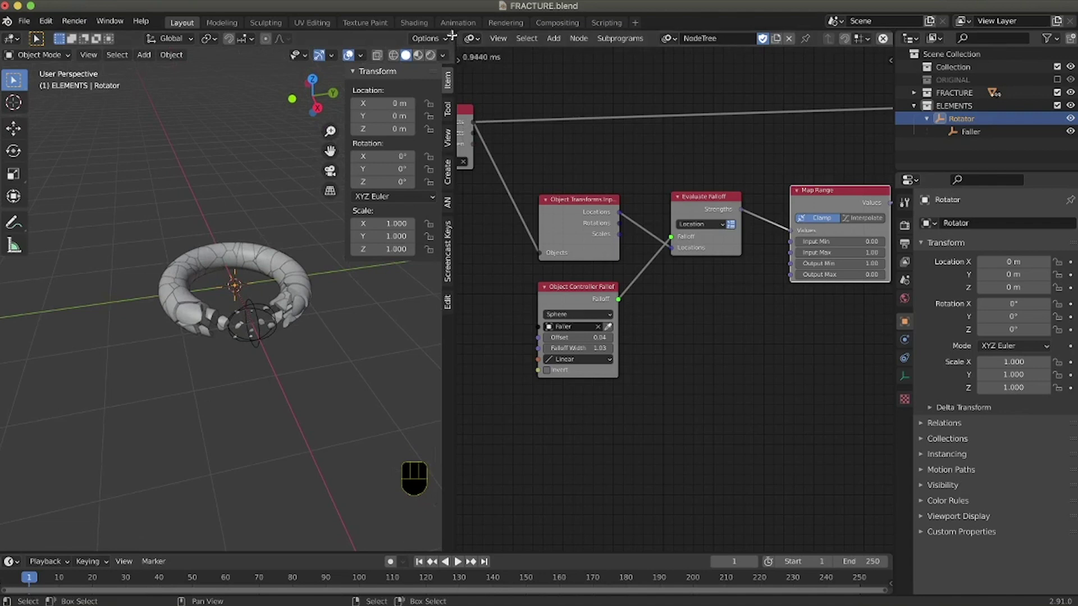
- Expand the 3D viewport over the node editor's area and make the timeline taller
{"action": "left_click_drag", "start_coordinate": [452, 36], "coordinate": [558, 183]}
{"action": "middle_click_drag", "start_coordinate": [581, 288], "coordinate": [582, 285]}
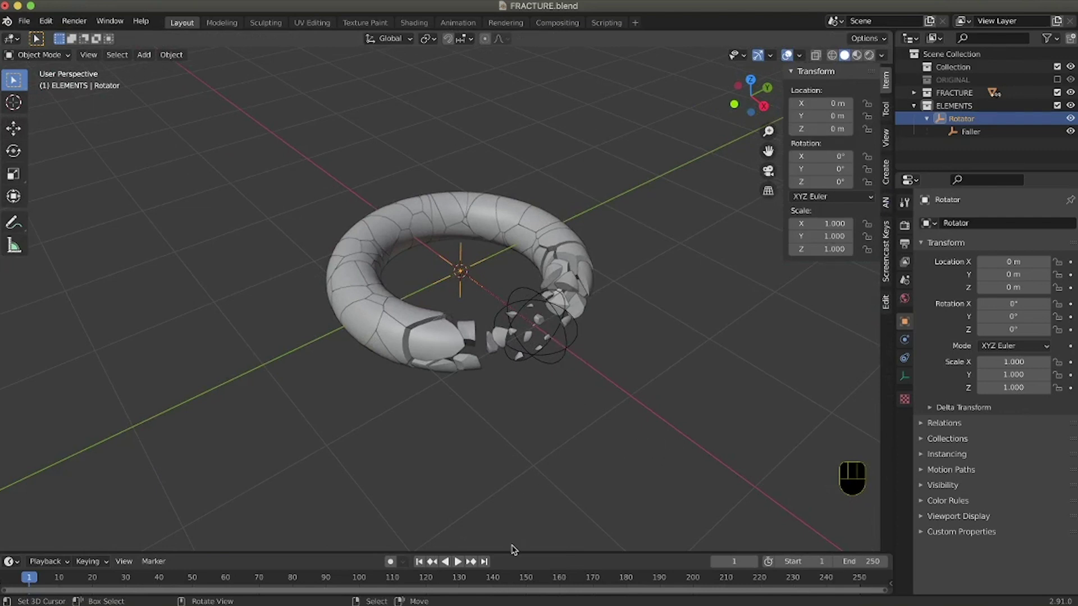
{"action": "left_click_drag", "start_coordinate": [514, 554], "coordinate": [512, 417]}
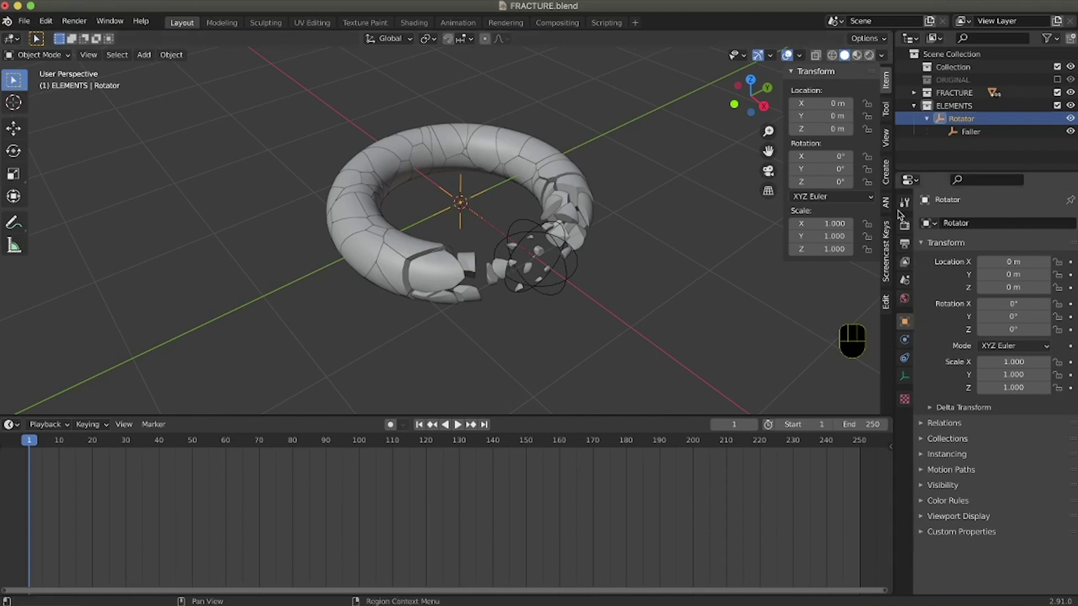
- Set the scene's output frame rate to 25 fps
{"action": "left_click", "coordinate": [906, 245]}
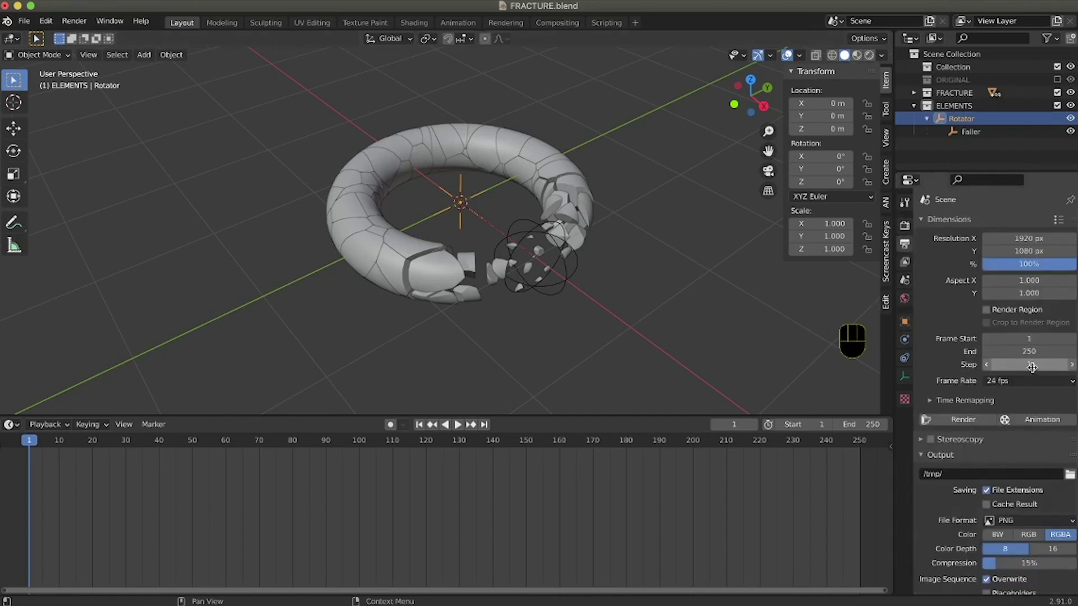
{"action": "left_click", "coordinate": [1019, 382]}
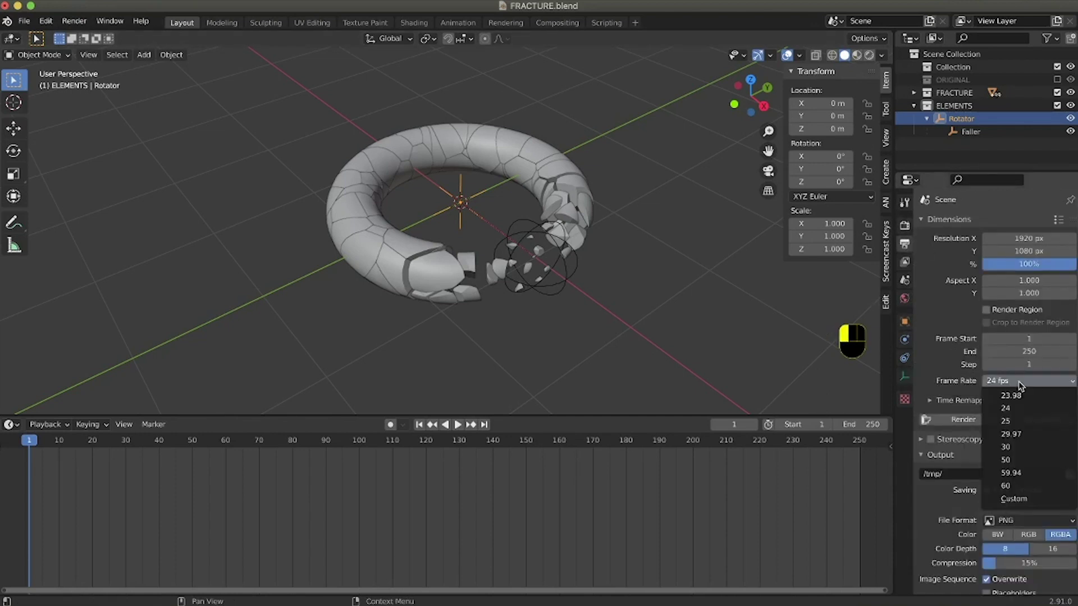
{"action": "left_click", "coordinate": [1019, 421]}
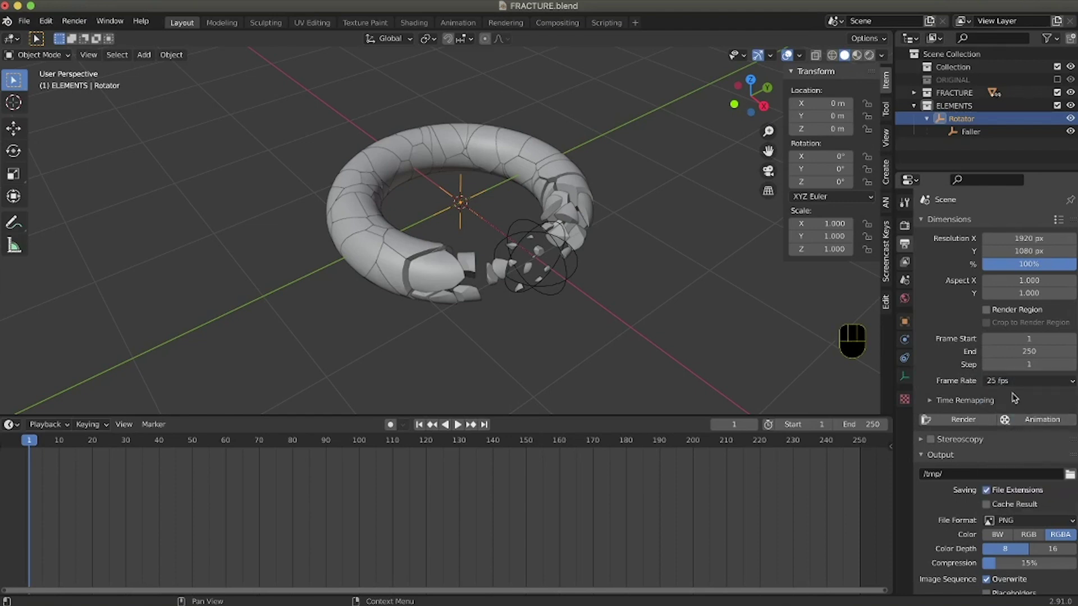
- Set the scene's frame range to start at 0 and end at 25*6, i.e. frame 150
{"action": "left_click", "coordinate": [1012, 352]}
{"action": "left_click", "coordinate": [1013, 340]}
{"action": "left_click", "coordinate": [988, 339]}
{"action": "left_click", "coordinate": [1006, 339]}
{"action": "left_click", "coordinate": [1036, 351]}
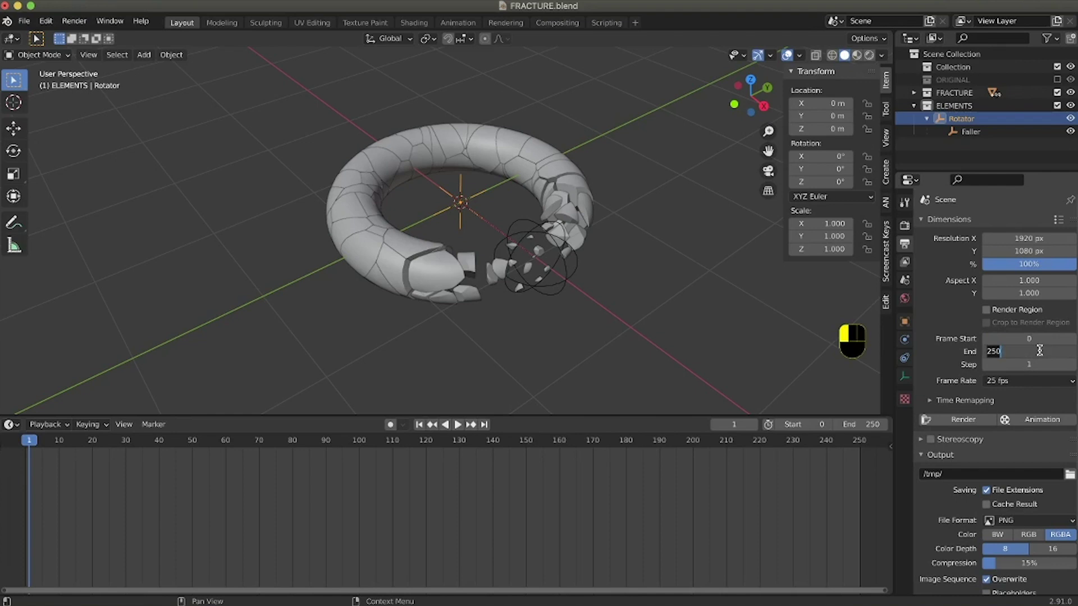
{"action": "type", "text": "25*6"}
{"action": "key", "text": "Return"}
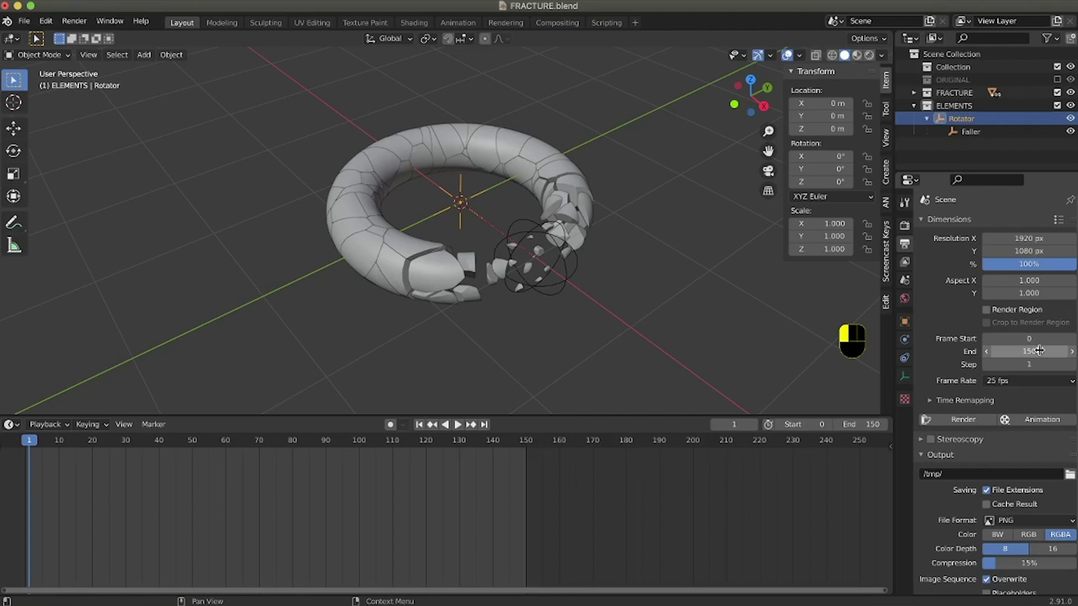
- Insert a Rotation keyframe for the Rotator empty at frame 0
{"action": "scroll", "coordinate": [547, 505], "scroll_direction": "left", "scroll_amount": 5, "text": "ctrl"}
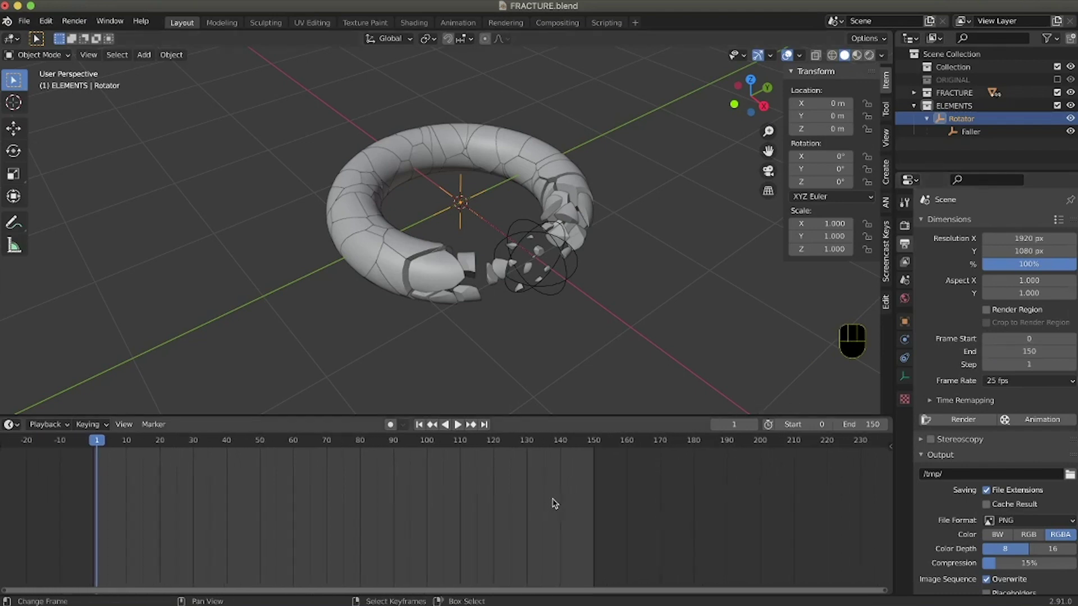
{"action": "scroll", "coordinate": [554, 503], "scroll_direction": "left", "scroll_amount": 5, "text": "ctrl"}
{"action": "left_click_drag", "start_coordinate": [188, 447], "coordinate": [163, 445]}
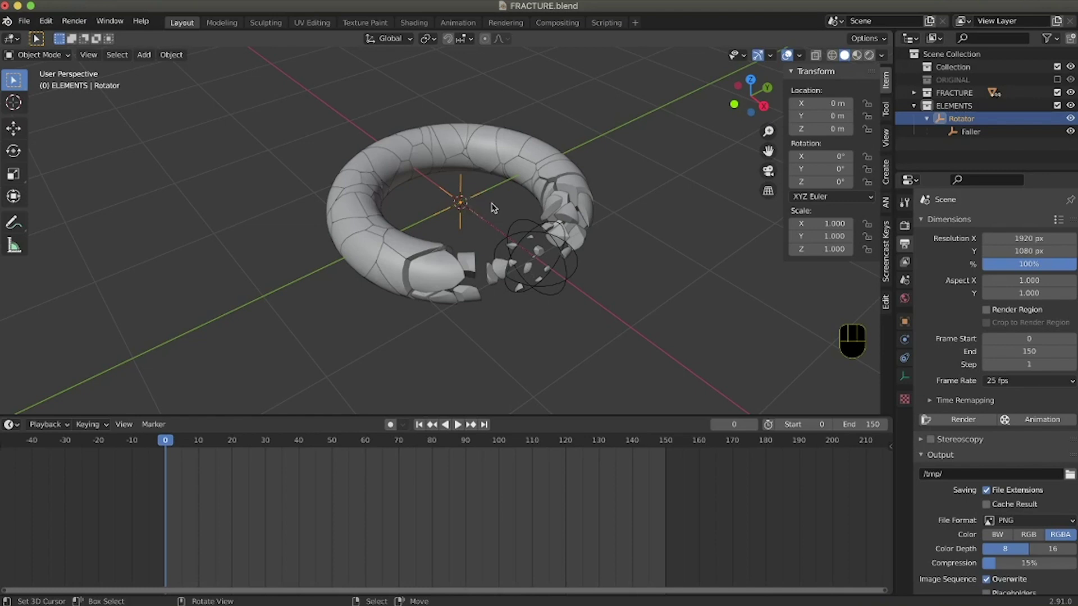
{"action": "key", "text": "i"}
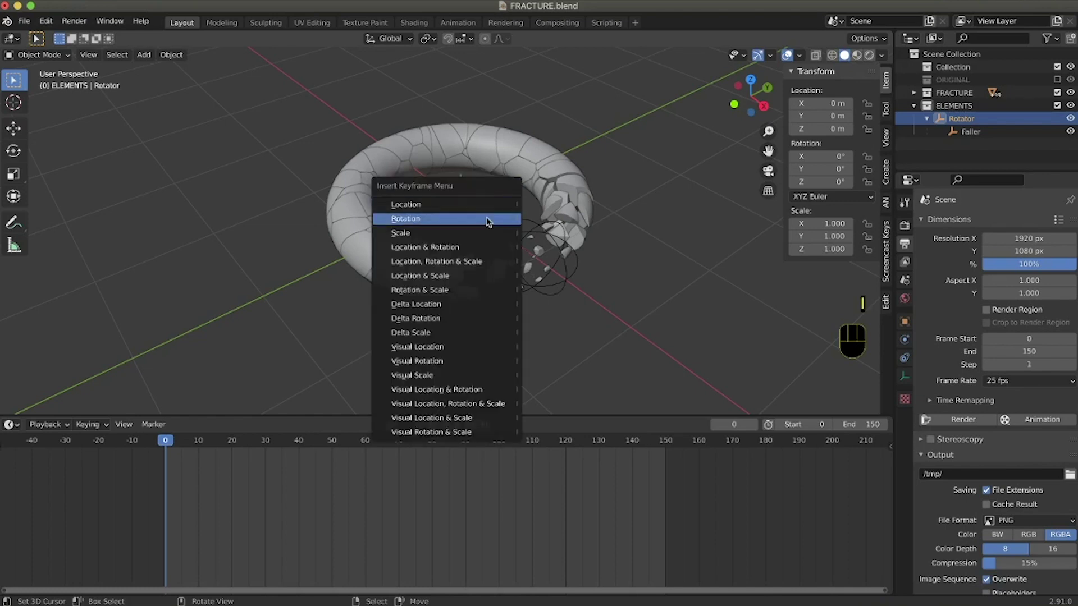
{"action": "left_click", "coordinate": [488, 220]}
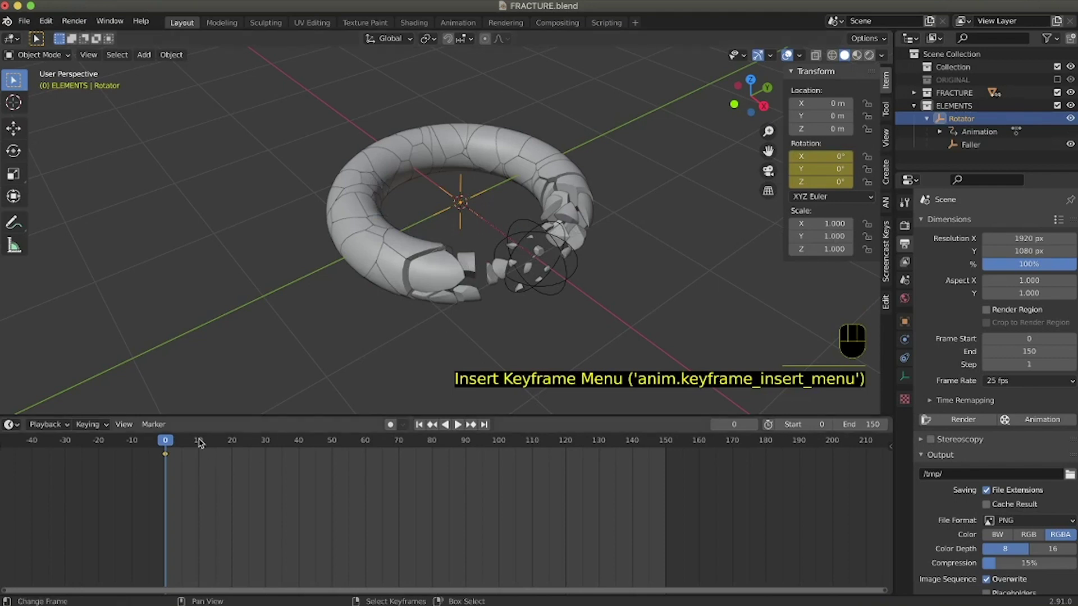
- At frame 150, set the Rotator's Z rotation to 360° and insert a Rotation keyframe
{"action": "left_click_drag", "start_coordinate": [166, 443], "coordinate": [667, 462]}
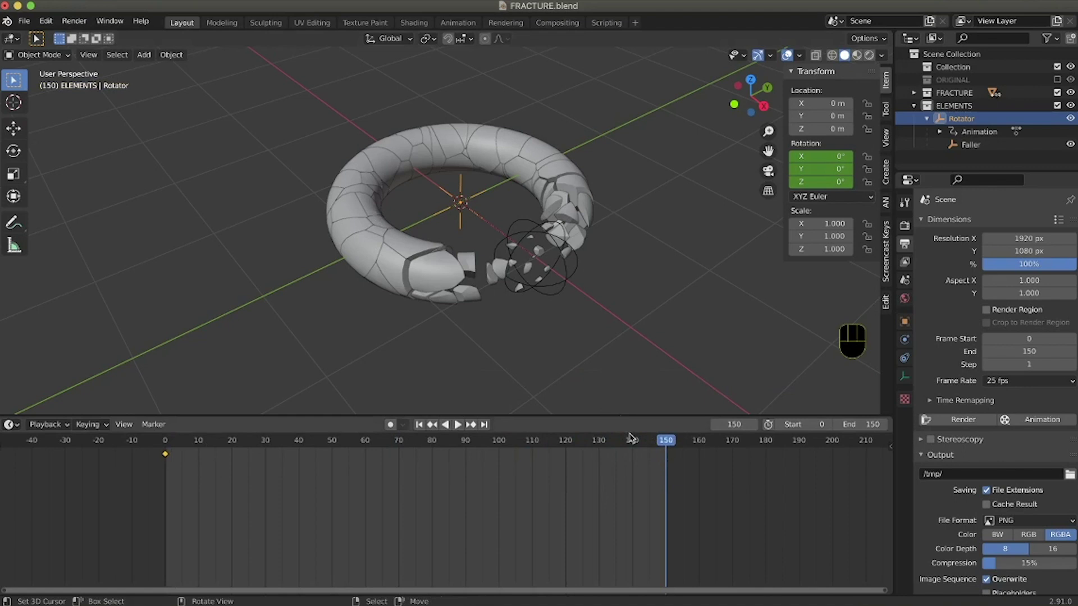
{"action": "mouse_move", "coordinate": [836, 182]}
{"action": "left_mouse_down"}
{"action": "mouse_move", "coordinate": [873, 182]}
{"action": "mouse_move", "coordinate": [833, 184]}
{"action": "left_mouse_up"}
{"action": "left_click", "coordinate": [833, 183]}
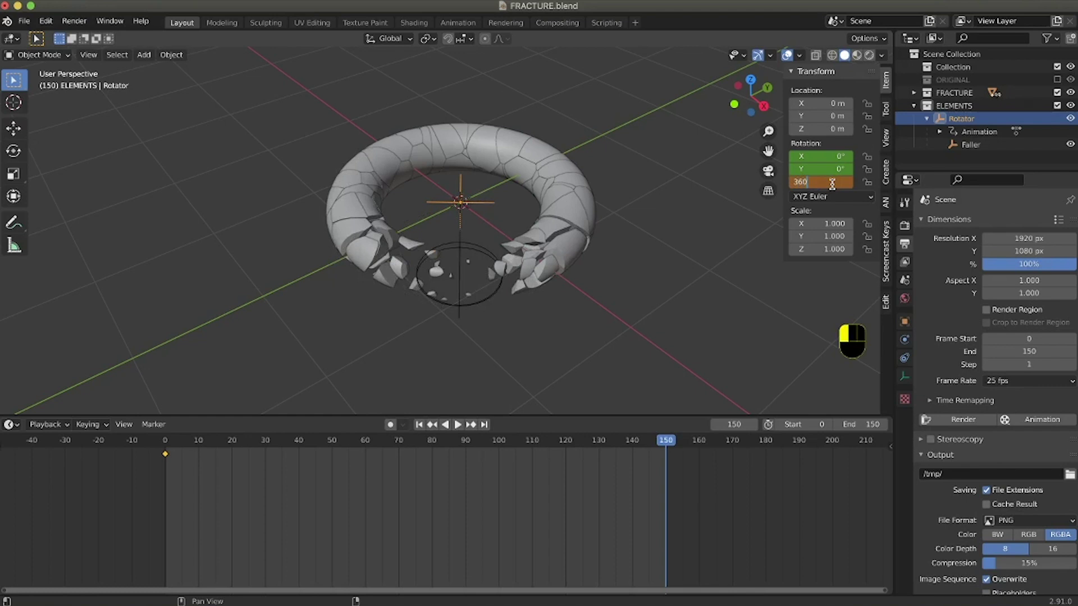
{"action": "key", "text": "Return"}
{"action": "key", "text": "i"}
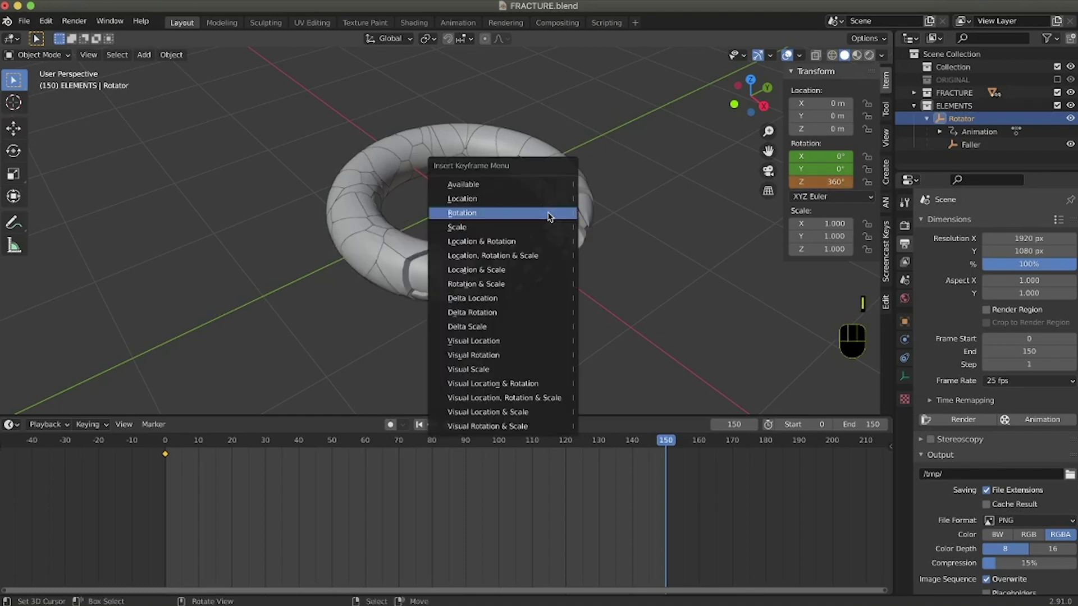
{"action": "left_click", "coordinate": [550, 215]}
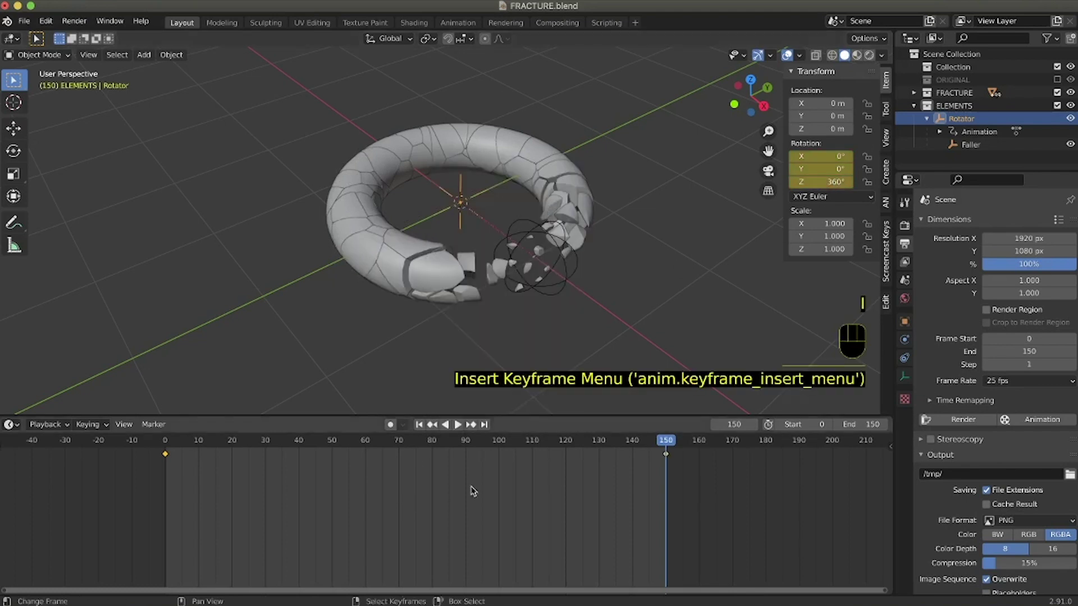
- Play the Rotator's animation from frame 0, stop it, and scrub to frame 39 to check the motion
{"action": "left_click_drag", "start_coordinate": [396, 438], "coordinate": [165, 440]}
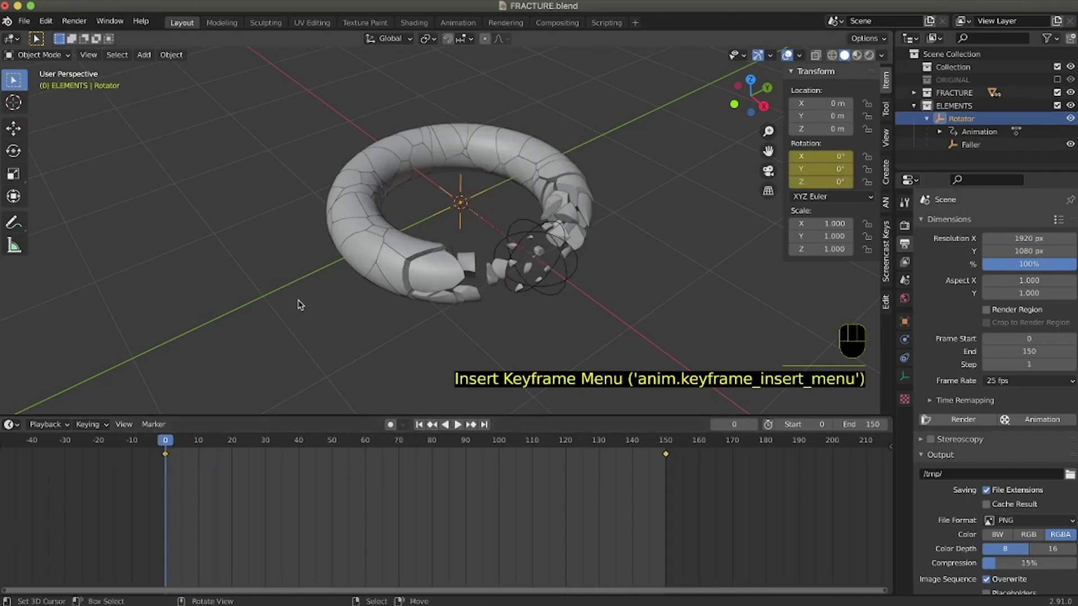
{"action": "key", "text": "shift+space"}
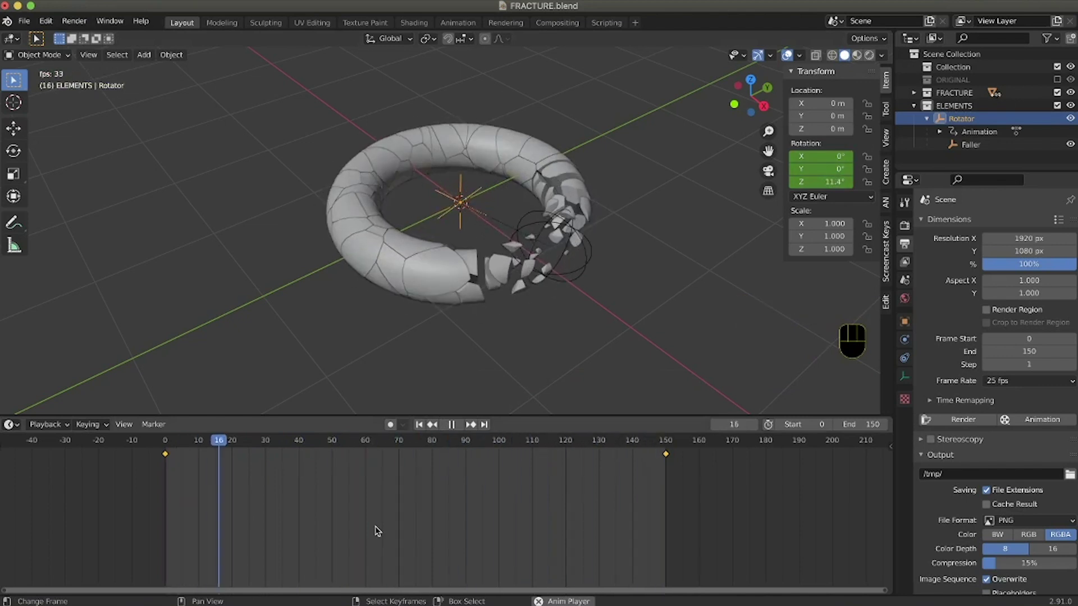
{"action": "key", "text": "shift+space"}
{"action": "mouse_move", "coordinate": [292, 446]}
{"action": "left_mouse_down"}
{"action": "mouse_move", "coordinate": [283, 447]}
{"action": "mouse_move", "coordinate": [299, 453]}
{"action": "left_mouse_up"}
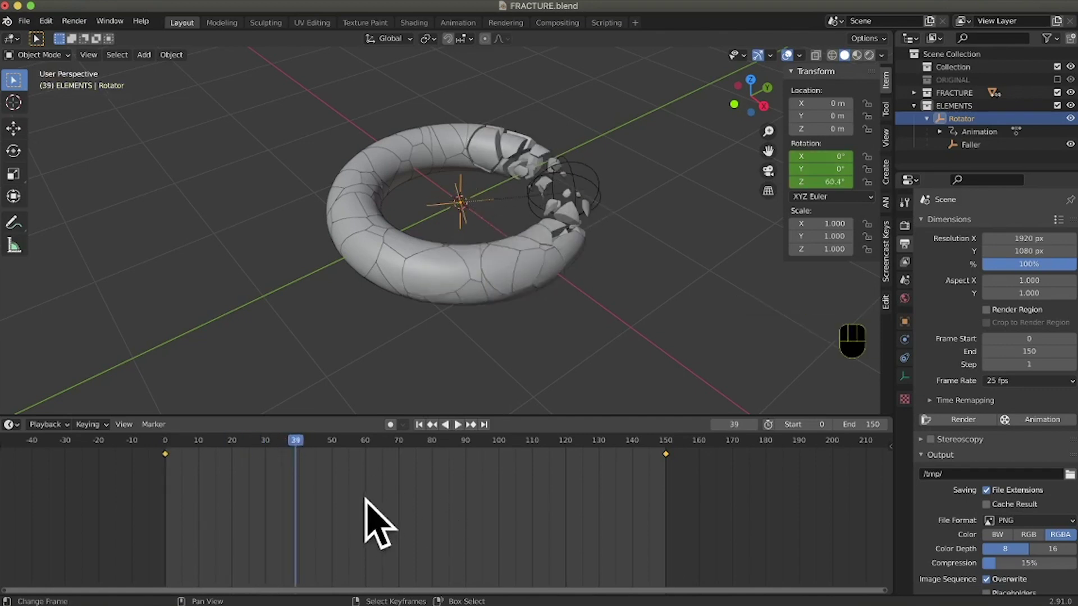
- Set the Rotator keyframes' interpolation to Linear and play the animation to check the constant rotation
{"action": "key", "text": "t"}
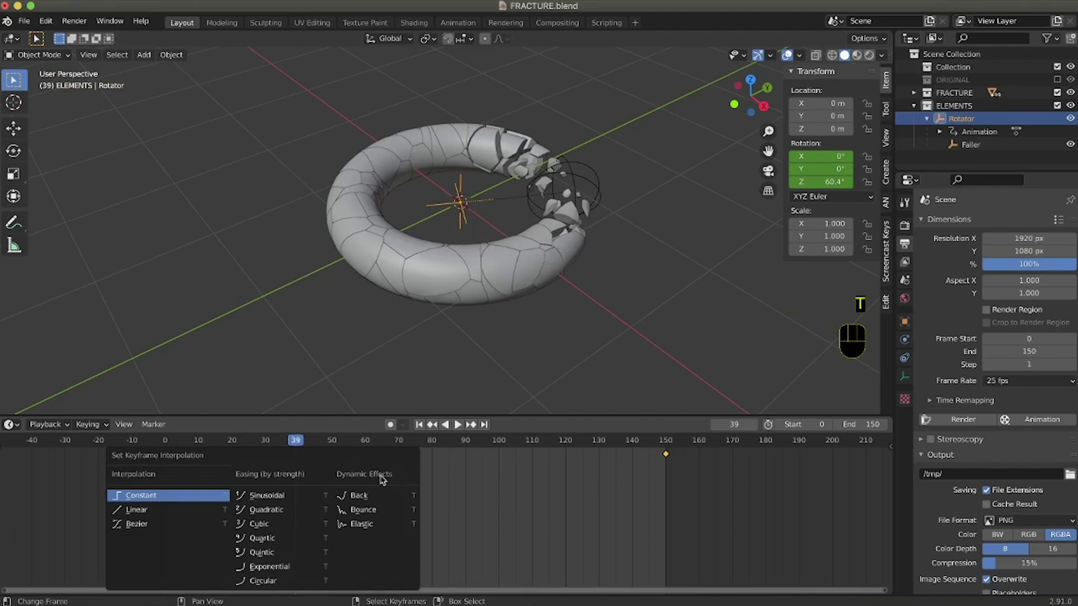
{"action": "left_click", "coordinate": [174, 511]}
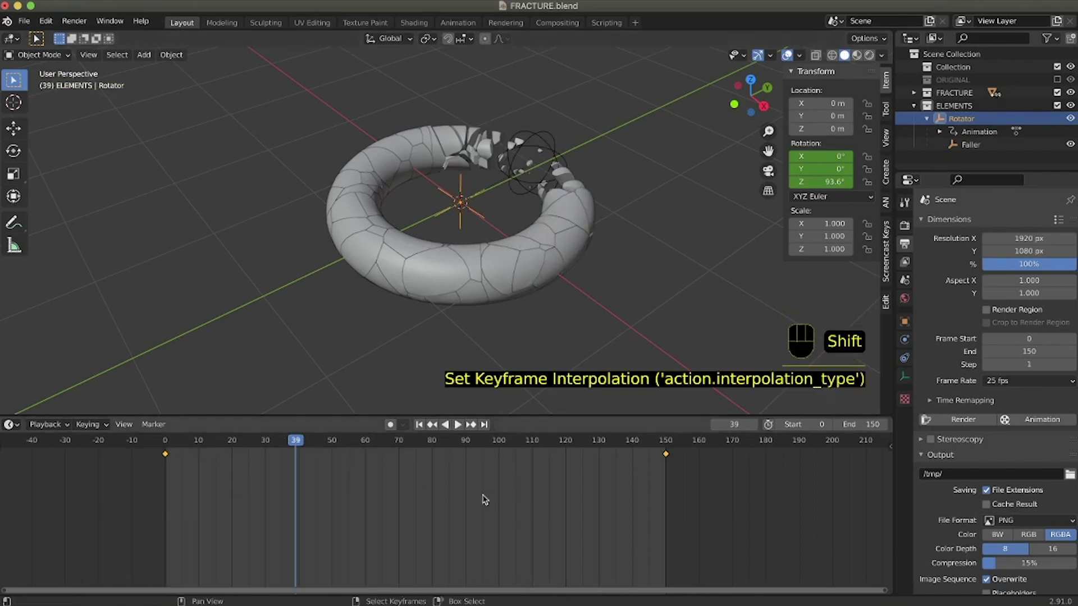
{"action": "key", "text": "shift+space"}
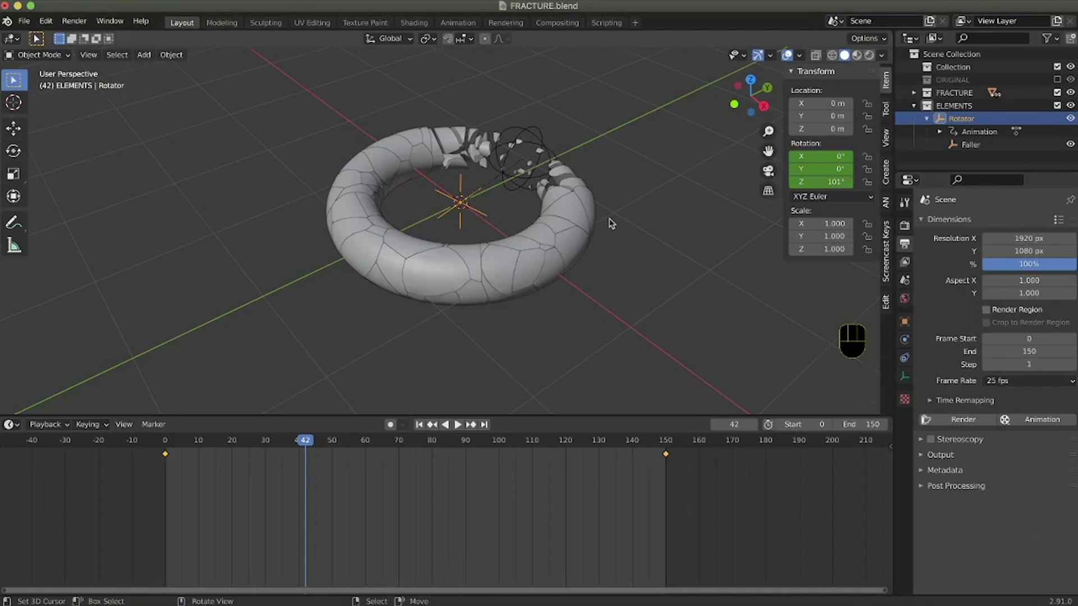
{"action": "middle_click_drag", "start_coordinate": [612, 224], "coordinate": [809, 90]}
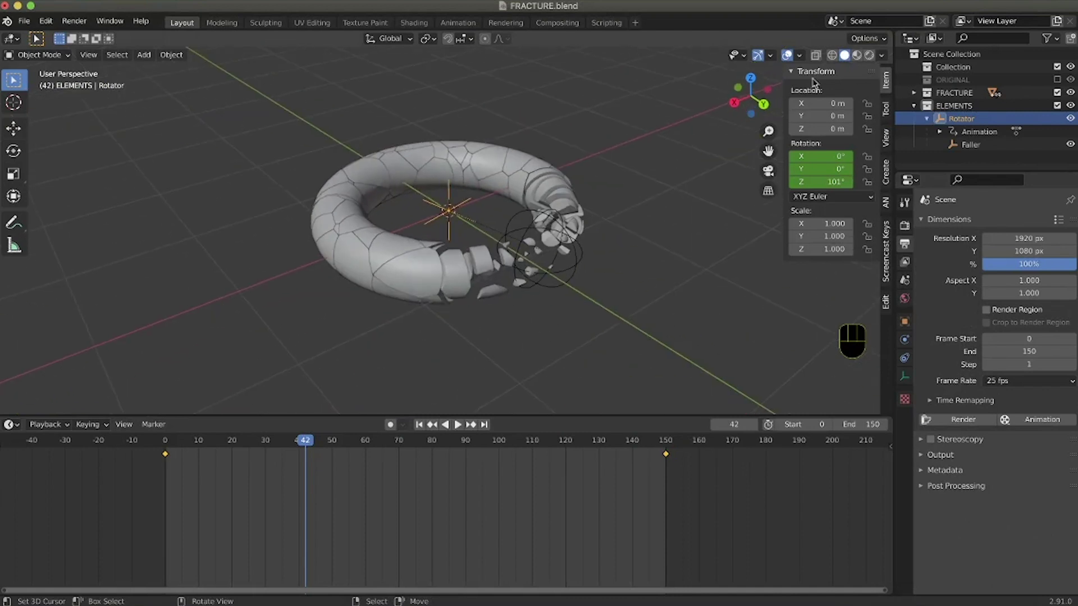
- Switch the viewport to Material Preview shading and inspect the torus fragments' materials up close, scrubbing back to frame 18
{"action": "left_click", "coordinate": [857, 55]}
{"action": "middle_click_drag", "start_coordinate": [658, 226], "coordinate": [648, 221]}
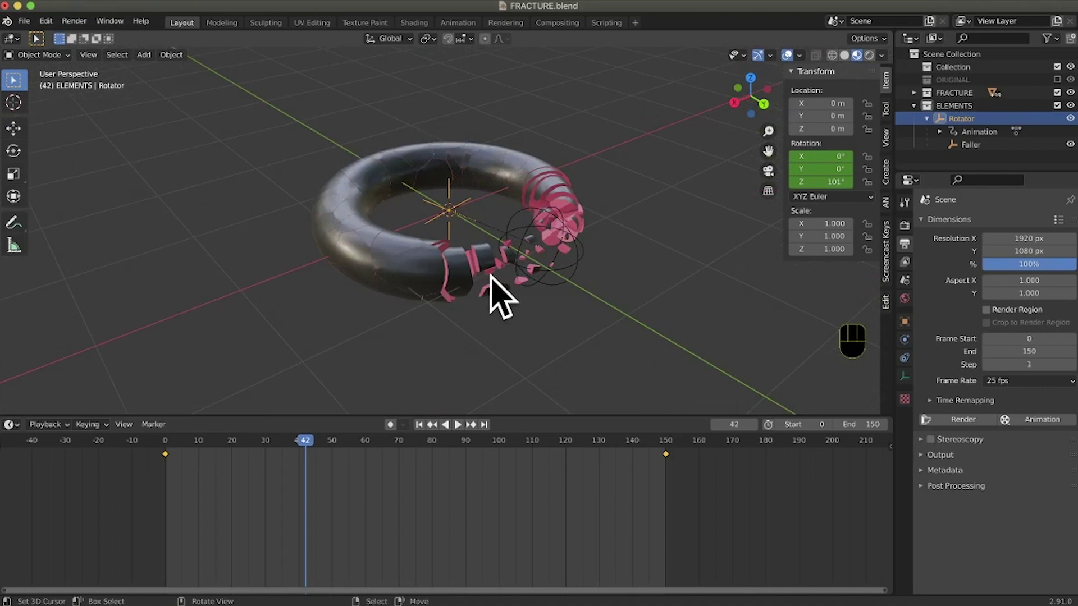
{"action": "middle_click_drag", "start_coordinate": [495, 292], "coordinate": [692, 209], "text": "ctrl"}
{"action": "middle_click_drag", "start_coordinate": [564, 257], "coordinate": [534, 261]}
{"action": "left_click_drag", "start_coordinate": [306, 441], "coordinate": [226, 448]}
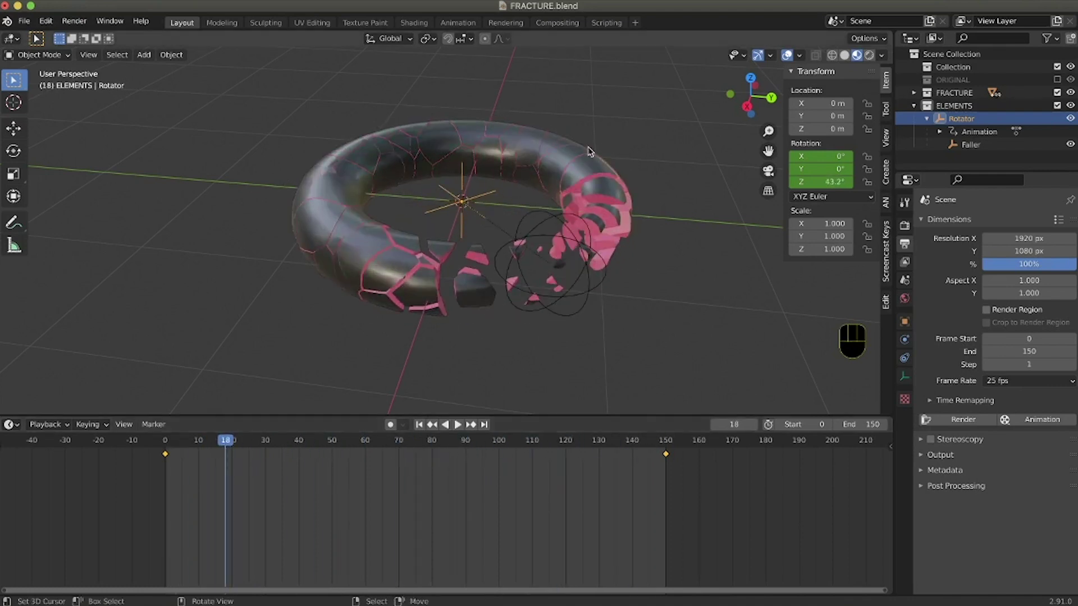
- Reduce the timeline's height to give the 3D viewport more room around the torus
{"action": "scroll", "coordinate": [524, 265], "scroll_direction": "right", "scroll_amount": 5}
{"action": "scroll", "coordinate": [524, 265], "scroll_direction": "down", "scroll_amount": 3}
{"action": "middle_click_drag", "start_coordinate": [526, 261], "coordinate": [526, 259]}
{"action": "left_click_drag", "start_coordinate": [617, 430], "coordinate": [617, 474]}
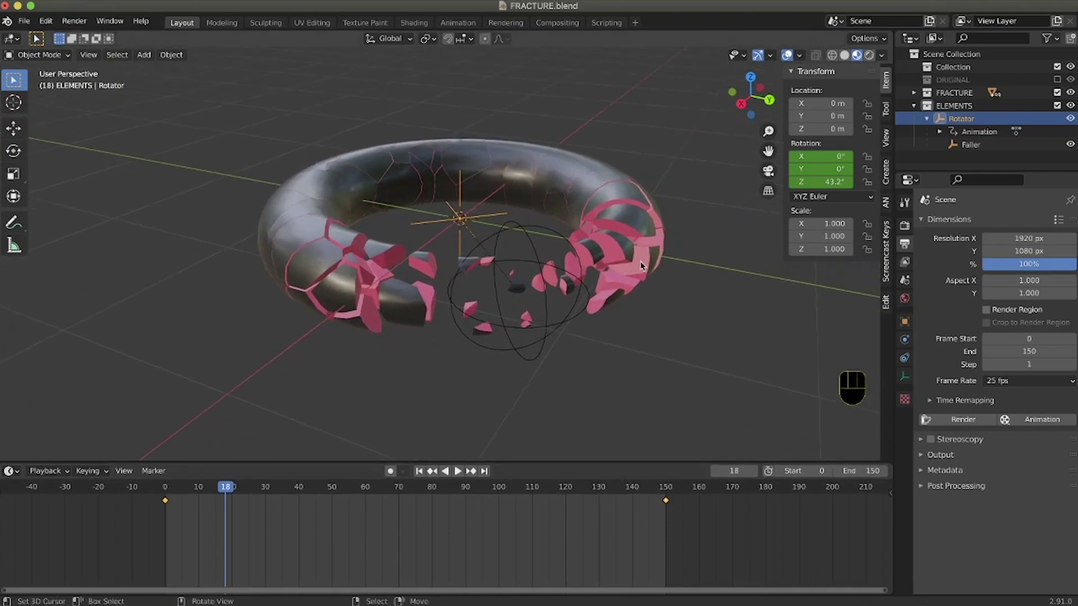
- Switch the viewport to Rendered shading and assign an Environment Texture to the World background's color
{"action": "left_click", "coordinate": [905, 300]}
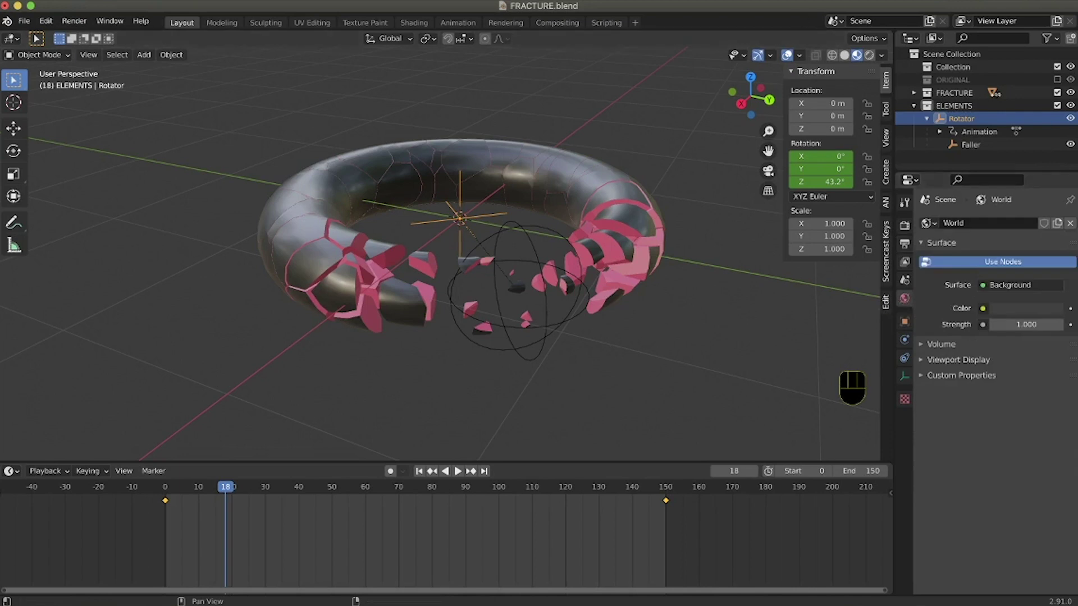
{"action": "left_click", "coordinate": [869, 56]}
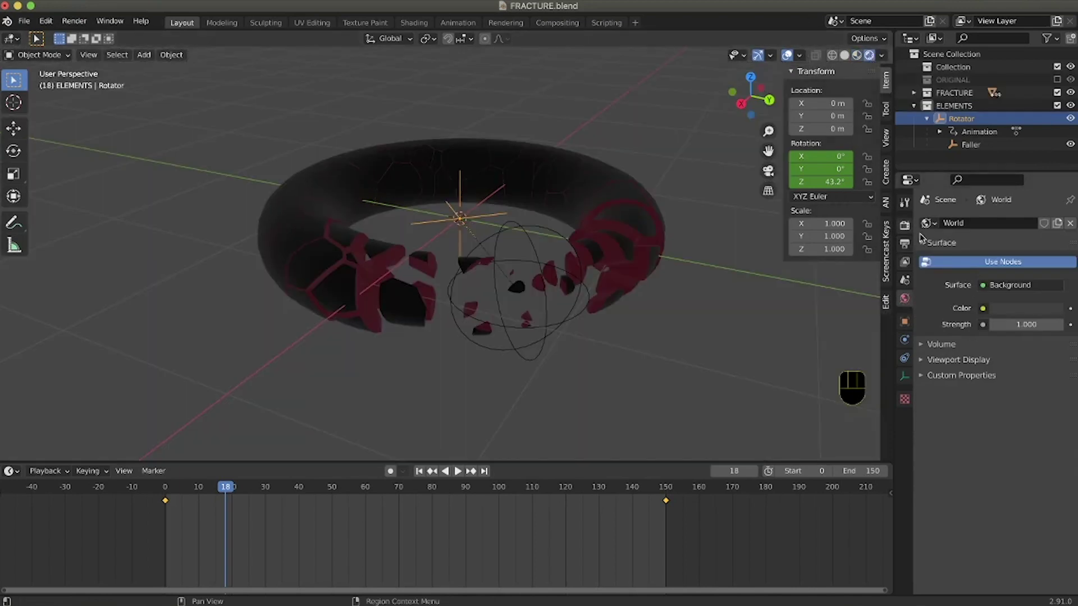
{"action": "left_click", "coordinate": [983, 309]}
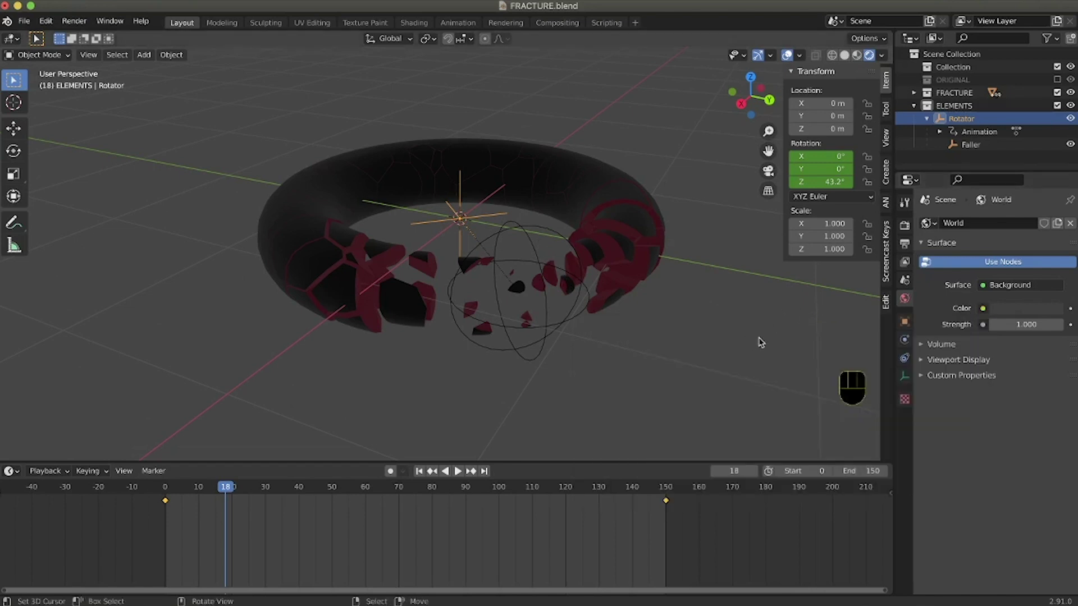
{"action": "left_click", "coordinate": [982, 308]}
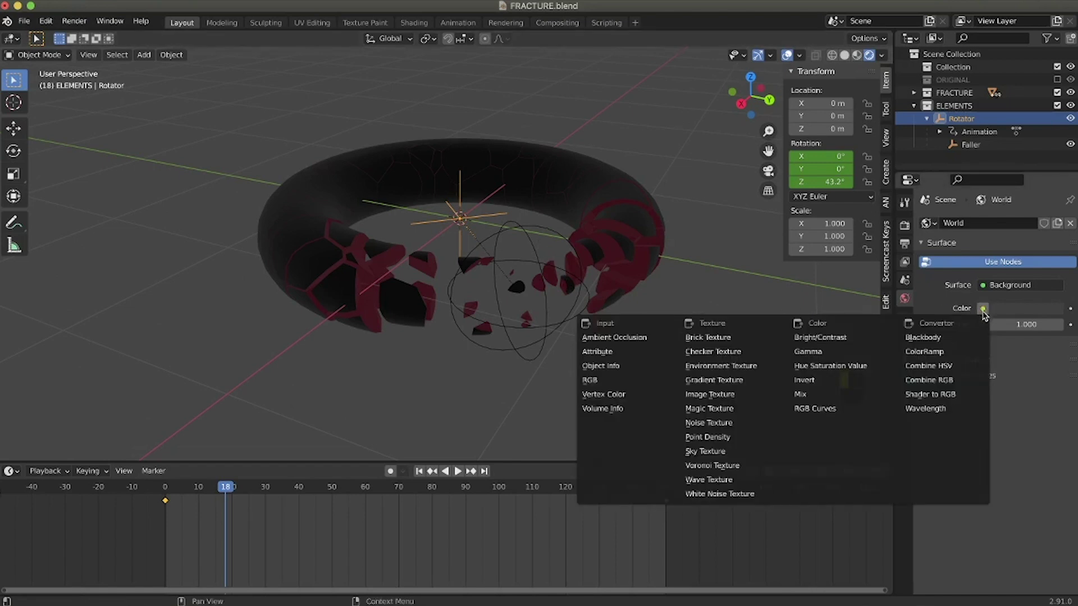
{"action": "left_click", "coordinate": [739, 368]}
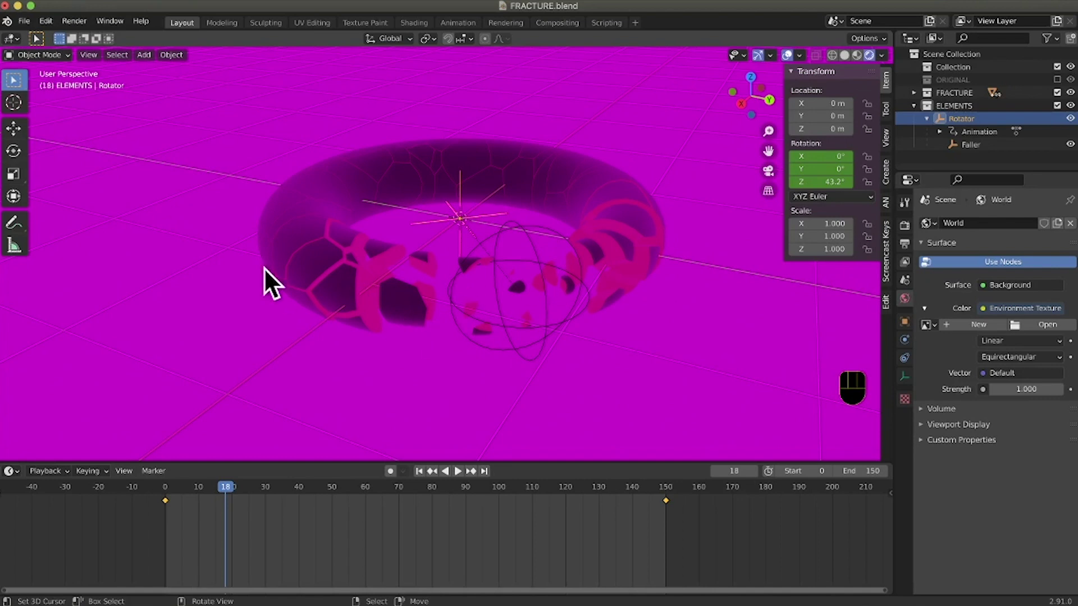
- Load venice_sunset_8k.hdr from the BLENDER/HDRI folder as the World's environment image
{"action": "left_click", "coordinate": [1053, 326]}
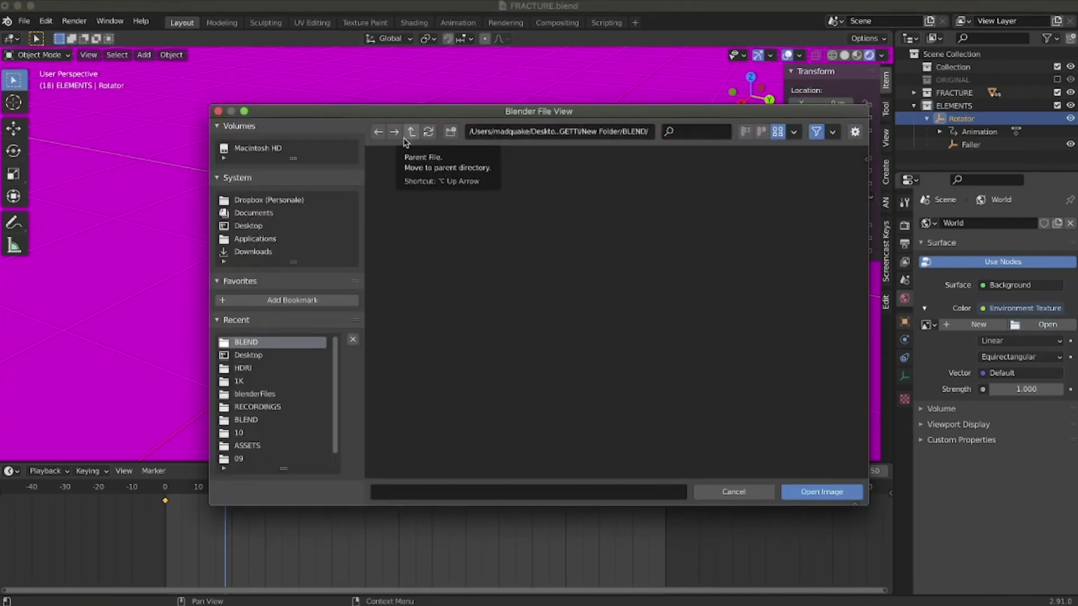
{"action": "left_click", "coordinate": [414, 134]}
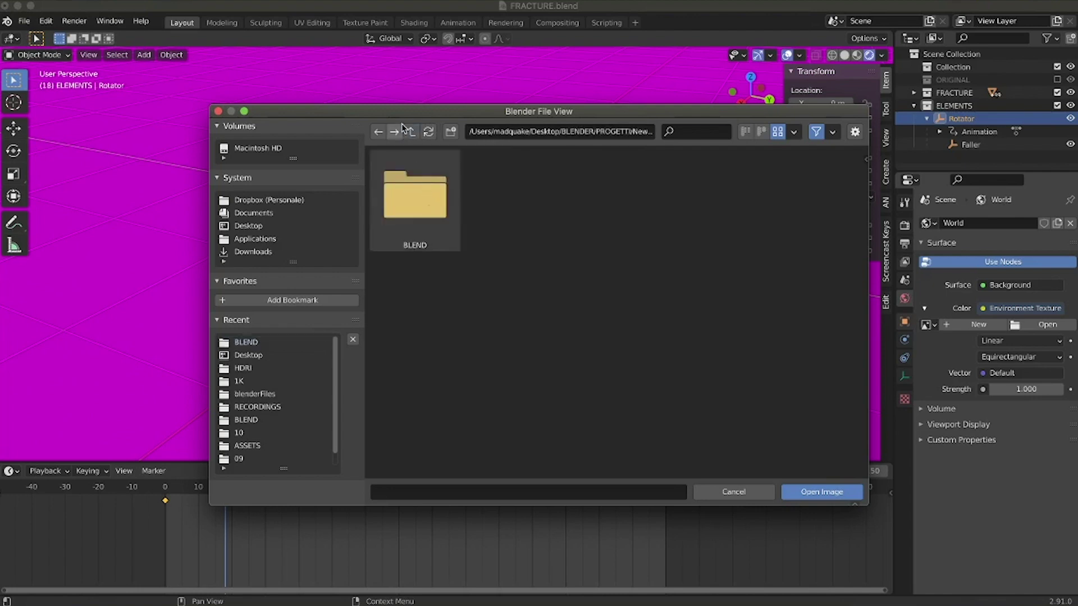
{"action": "left_click", "coordinate": [414, 133]}
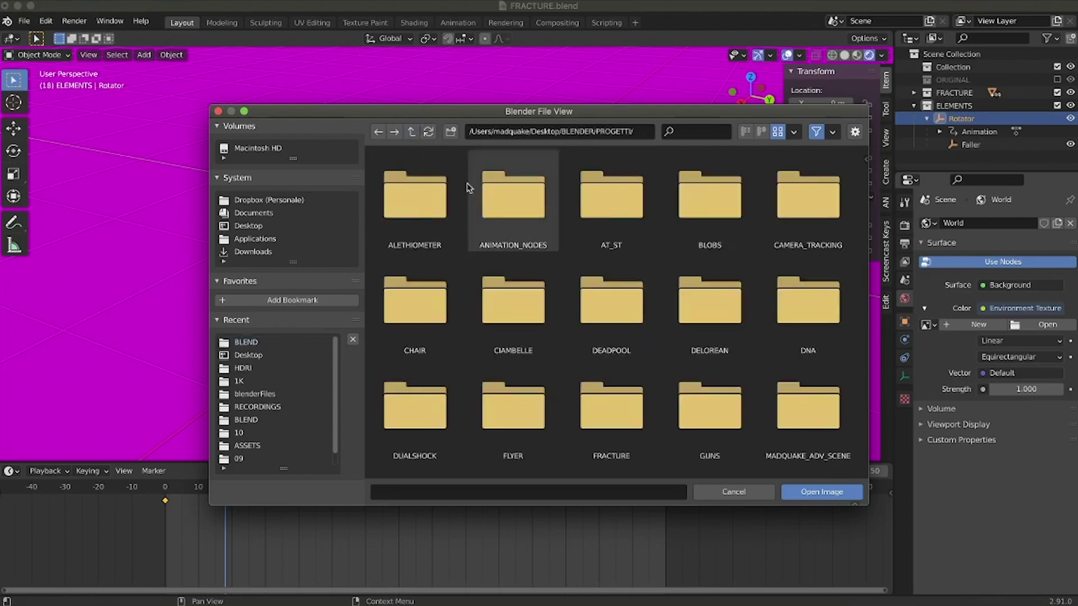
{"action": "left_click", "coordinate": [412, 135]}
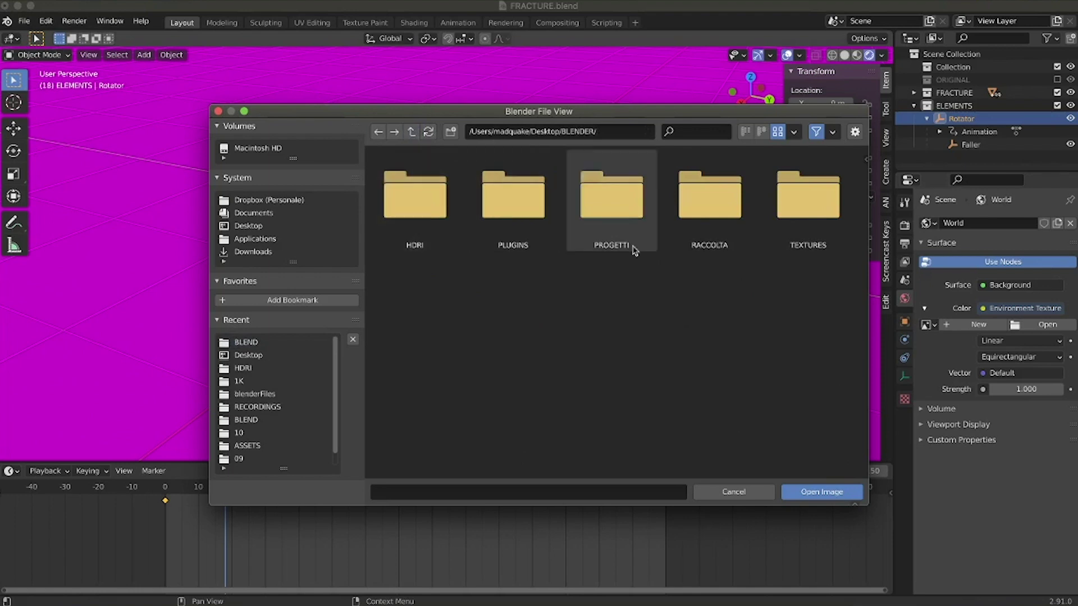
{"action": "double_click", "coordinate": [410, 201]}
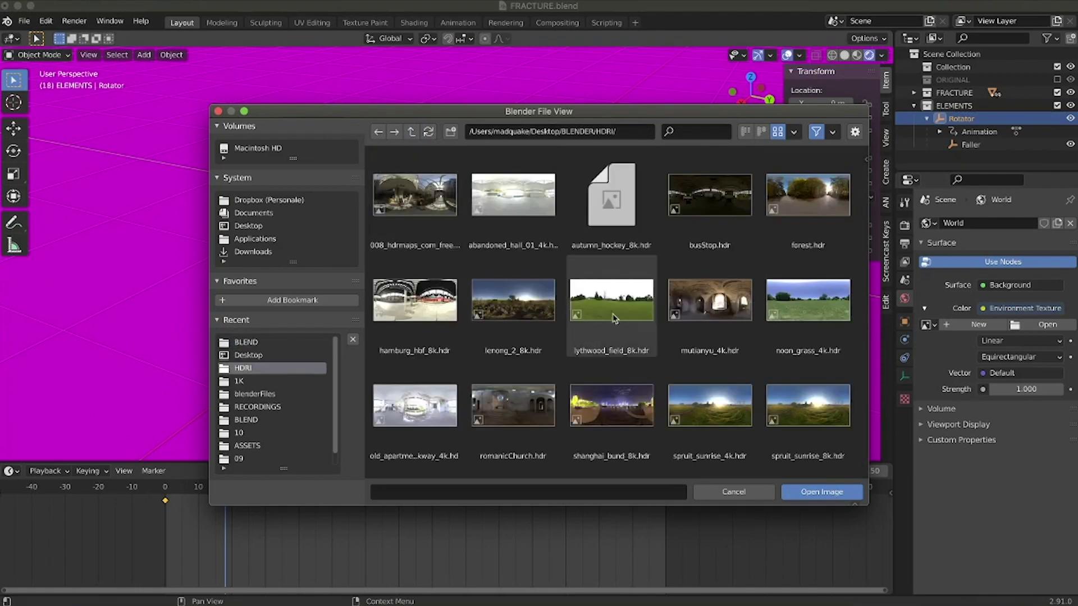
{"action": "scroll", "coordinate": [616, 318], "scroll_direction": "down", "scroll_amount": 2}
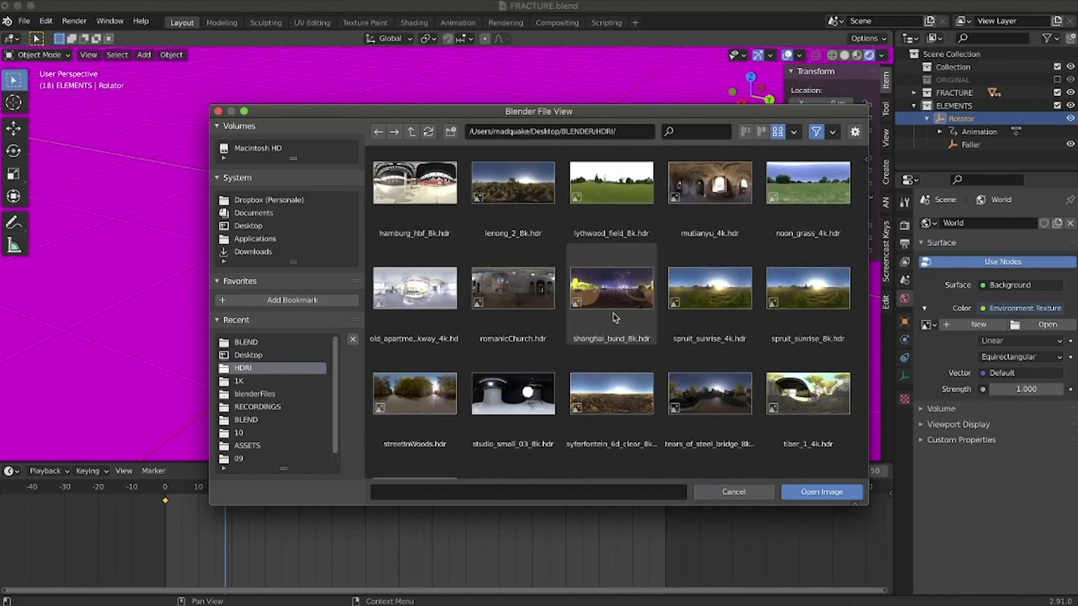
{"action": "scroll", "coordinate": [616, 318], "scroll_direction": "down", "scroll_amount": 2}
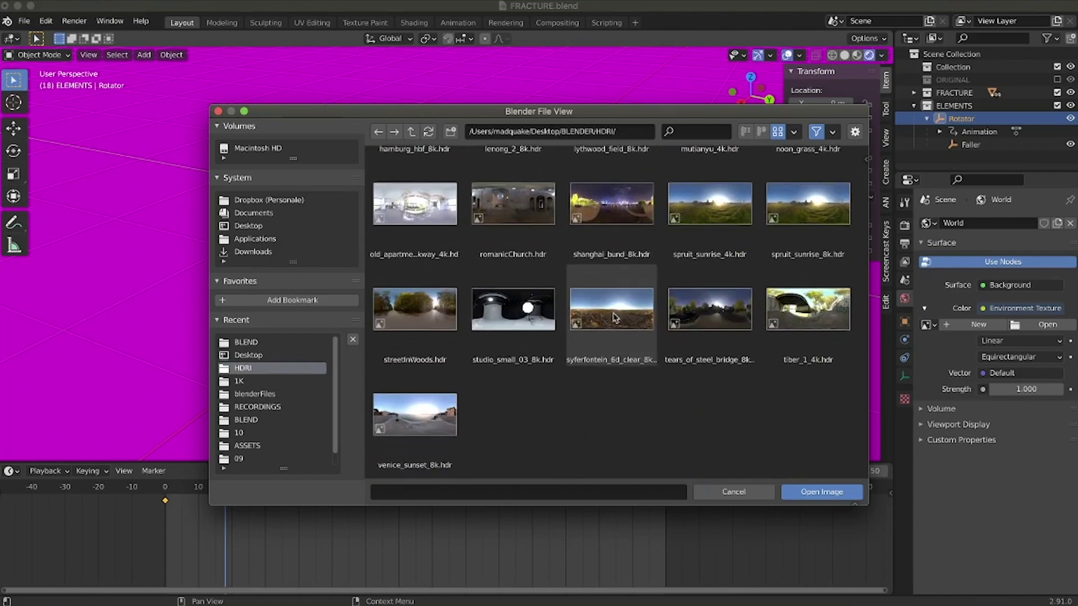
{"action": "left_click", "coordinate": [429, 431]}
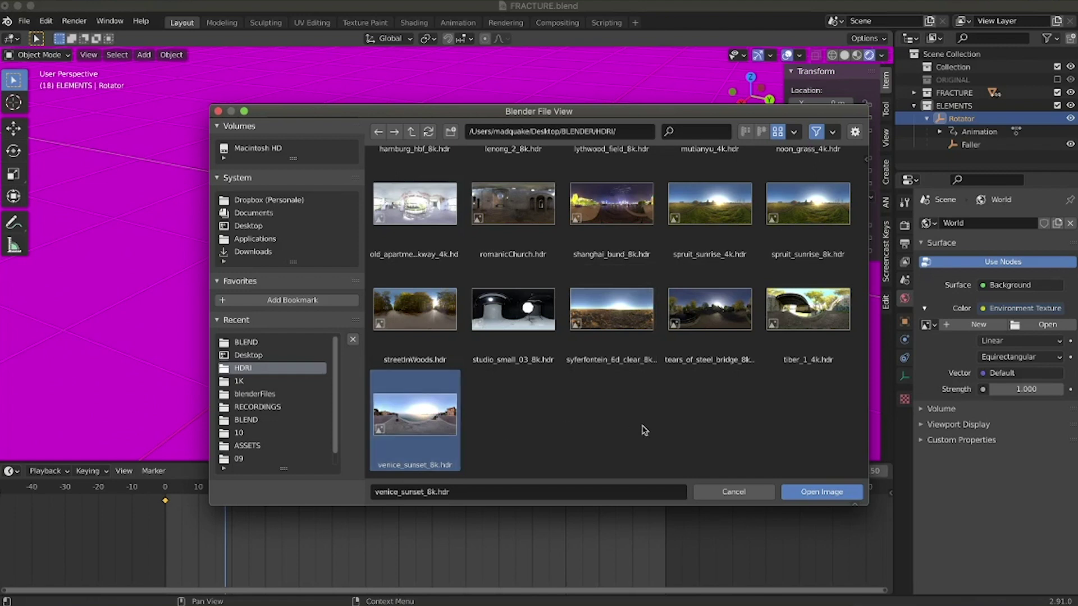
{"action": "left_click", "coordinate": [828, 494]}
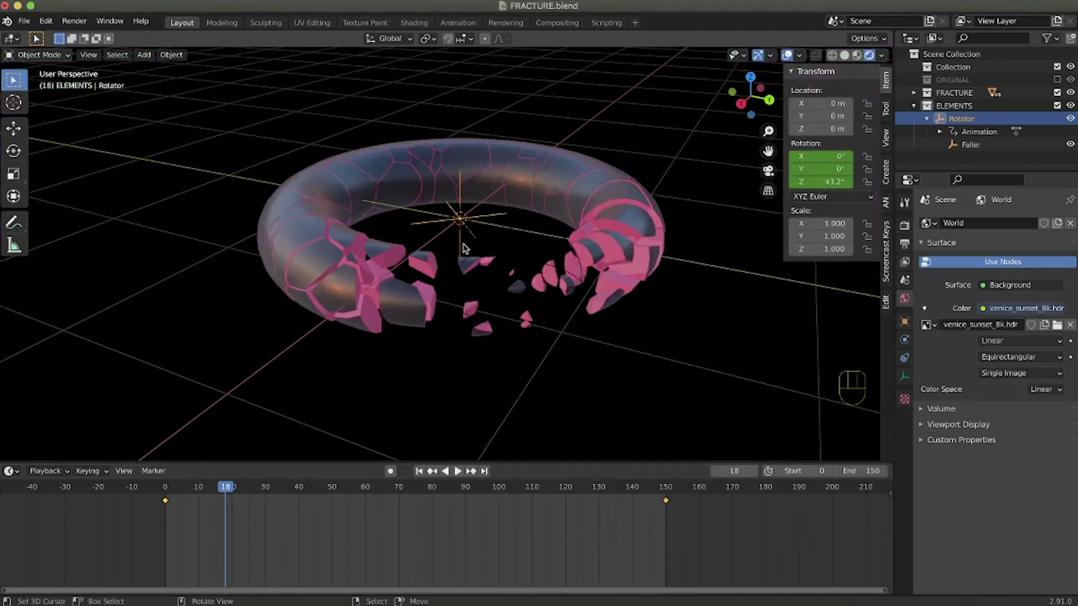
- Examine the fractured torus and its reflections against the HDRI background from several angles
{"action": "scroll", "coordinate": [645, 289], "scroll_direction": "down", "scroll_amount": 10}
{"action": "scroll", "coordinate": [645, 289], "scroll_direction": "left", "scroll_amount": 5}
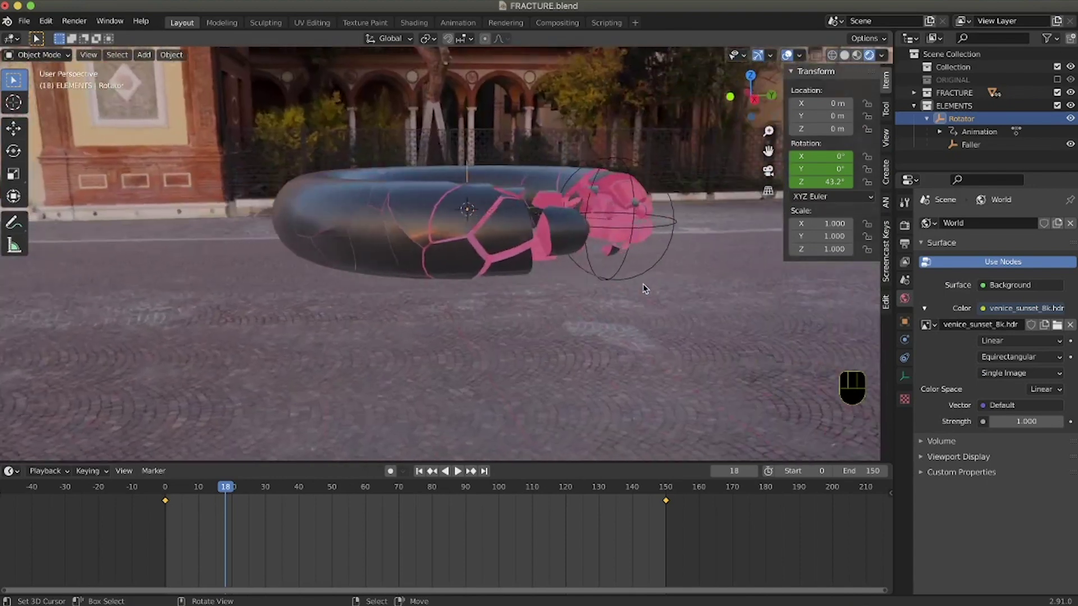
{"action": "scroll", "coordinate": [645, 289], "scroll_direction": "up", "scroll_amount": 10}
{"action": "scroll", "coordinate": [644, 289], "scroll_direction": "right", "scroll_amount": 10}
{"action": "scroll", "coordinate": [642, 284], "scroll_direction": "right", "scroll_amount": 8}
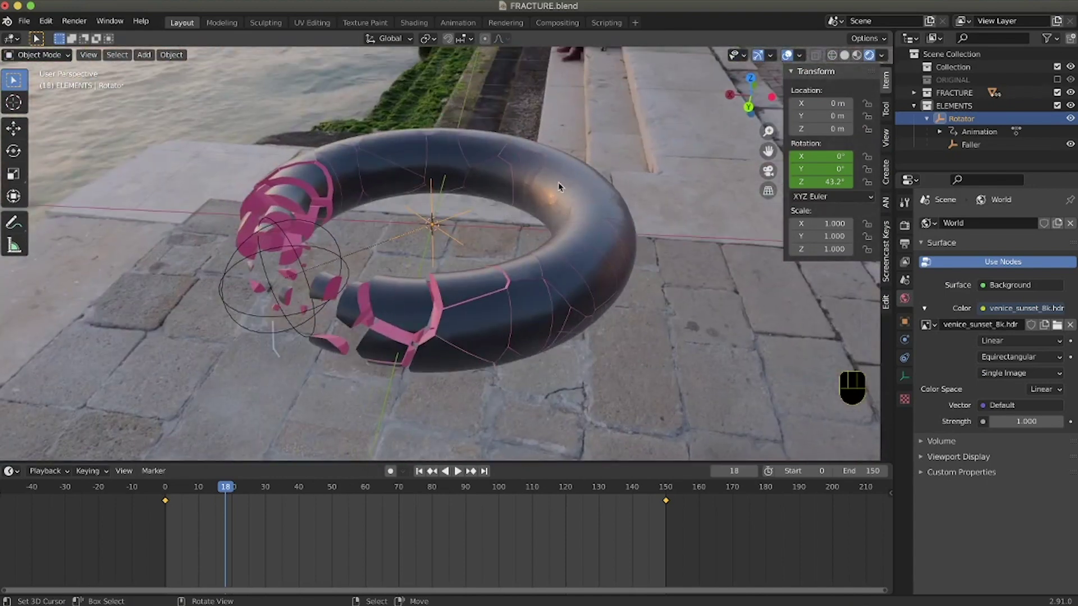
{"action": "scroll", "coordinate": [551, 236], "scroll_direction": "right", "scroll_amount": 8}
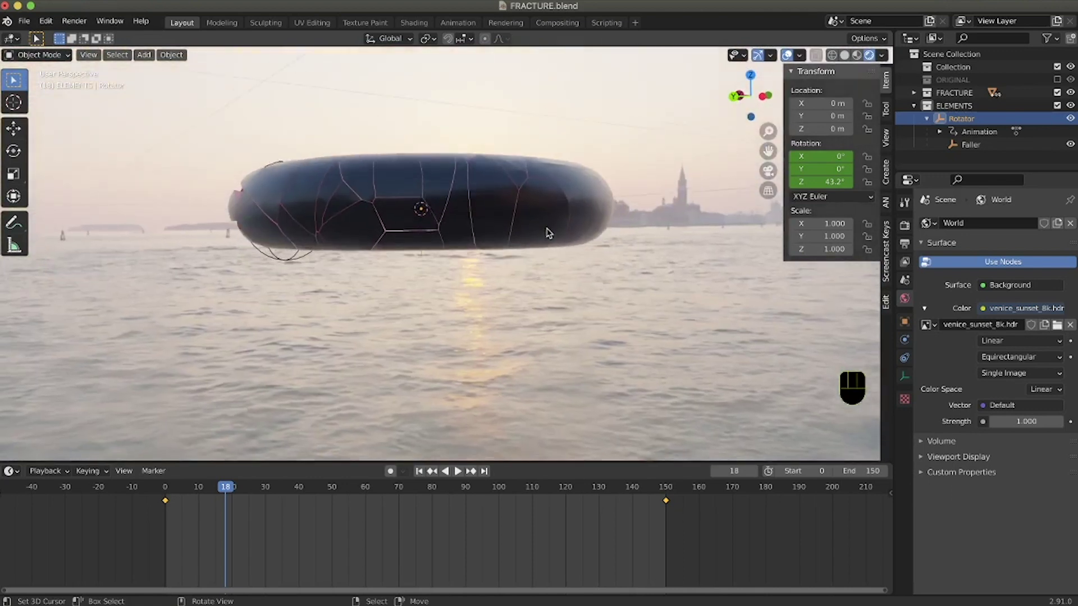
{"action": "scroll", "coordinate": [421, 147], "scroll_direction": "right", "scroll_amount": 8}
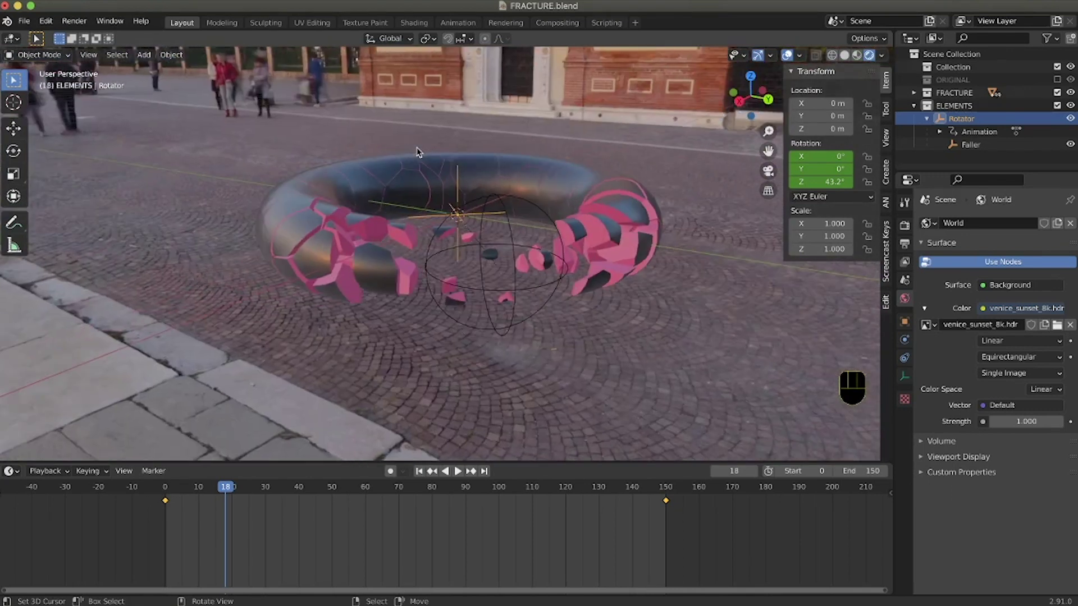
{"action": "scroll", "coordinate": [453, 152], "scroll_direction": "right", "scroll_amount": 8}
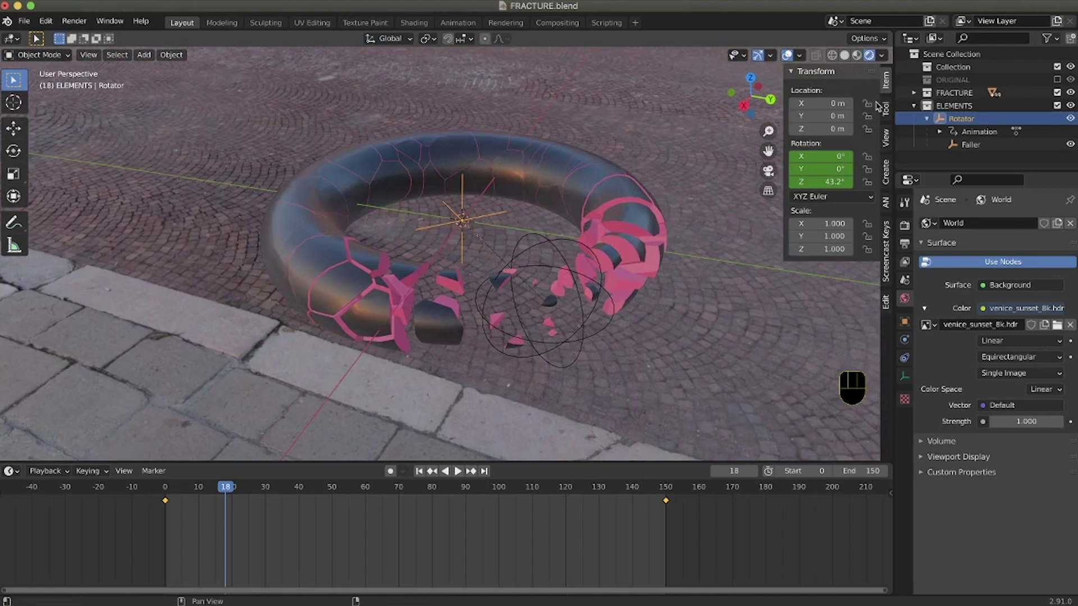
- Collapse the ELEMENTS collection, and split the 3D viewport vertically with a Shader Editor in the new half
{"action": "left_click", "coordinate": [914, 107]}
{"action": "scroll", "coordinate": [702, 236], "scroll_direction": "down", "scroll_amount": 8}
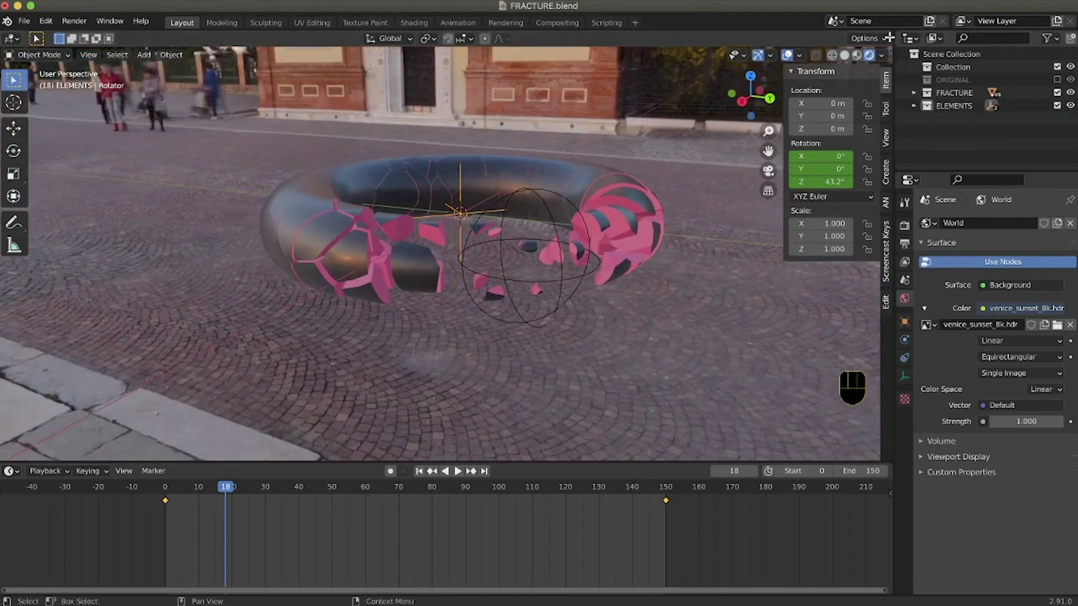
{"action": "left_click_drag", "start_coordinate": [890, 30], "coordinate": [440, 34]}
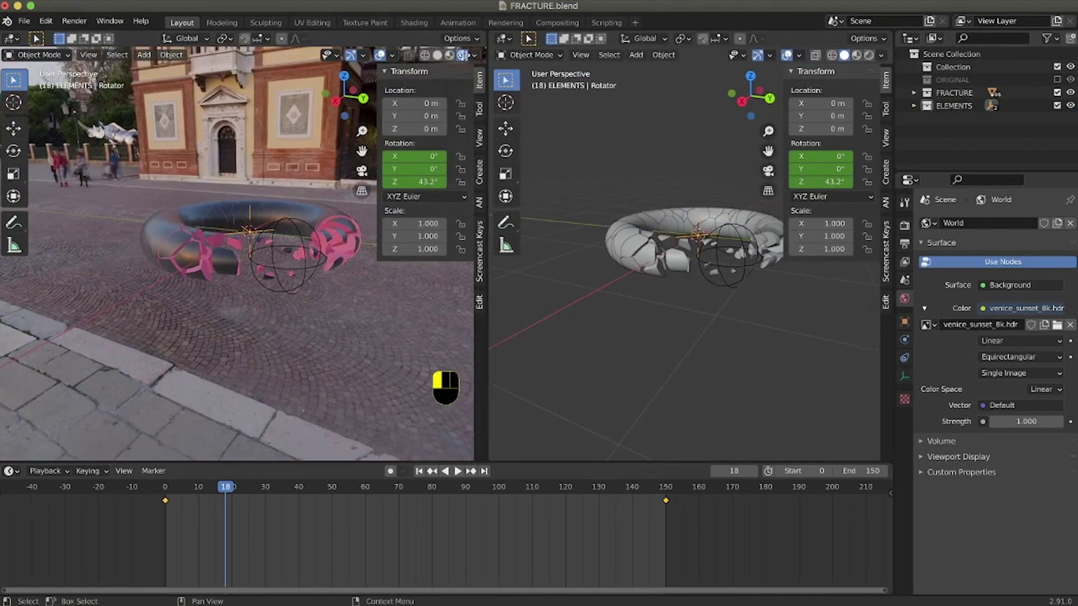
{"action": "left_click", "coordinate": [462, 39]}
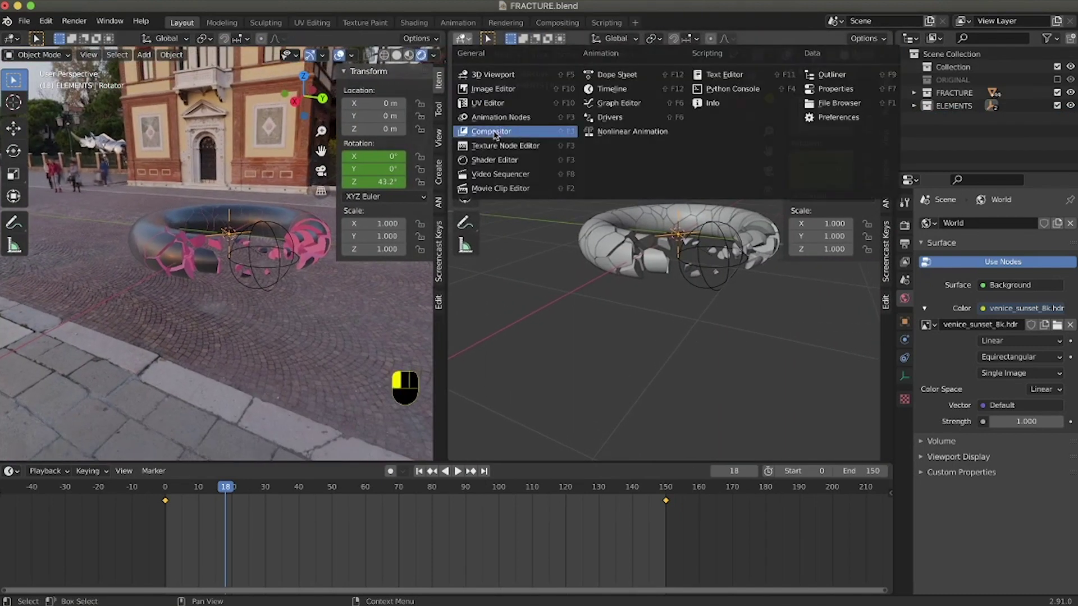
{"action": "left_click", "coordinate": [496, 163]}
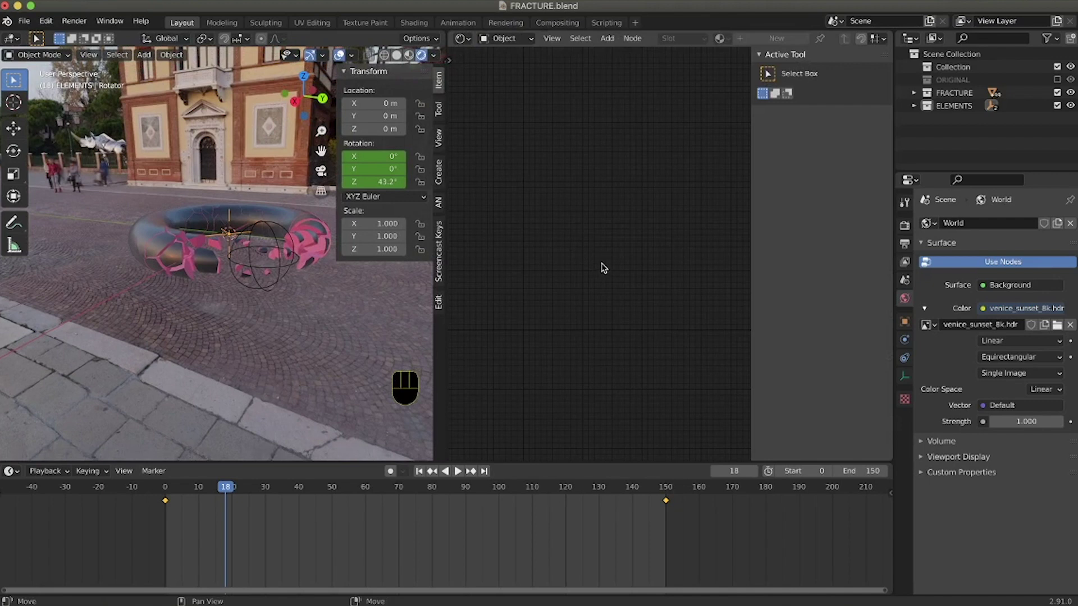
- Show the World node tree in the Shader Editor, hiding its sidebar and framing all nodes
{"action": "key", "text": "n"}
{"action": "left_click", "coordinate": [504, 38]}
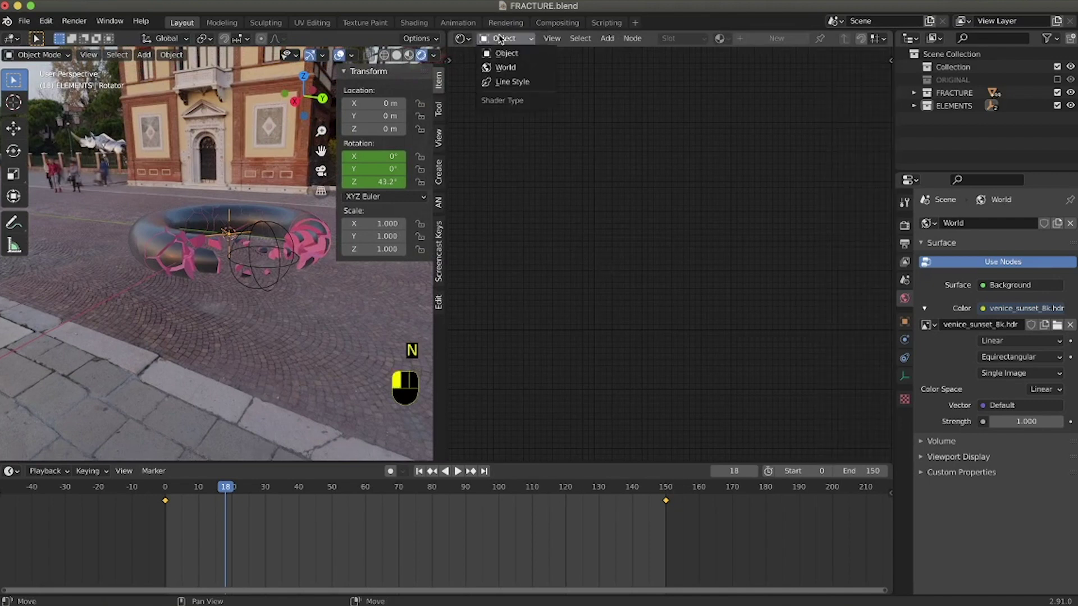
{"action": "left_click", "coordinate": [504, 68]}
{"action": "key", "text": "Home"}
- Spread out the Environment Texture, Background and World Output nodes to leave space between them
{"action": "left_click_drag", "start_coordinate": [646, 256], "coordinate": [583, 171]}
{"action": "left_click", "coordinate": [690, 283]}
{"action": "mouse_move", "coordinate": [677, 164]}
{"action": "left_mouse_down"}
{"action": "mouse_move", "coordinate": [640, 164]}
{"action": "mouse_move", "coordinate": [661, 163]}
{"action": "left_mouse_up"}
{"action": "left_click_drag", "start_coordinate": [762, 168], "coordinate": [808, 169]}
{"action": "left_click_drag", "start_coordinate": [668, 169], "coordinate": [683, 166]}
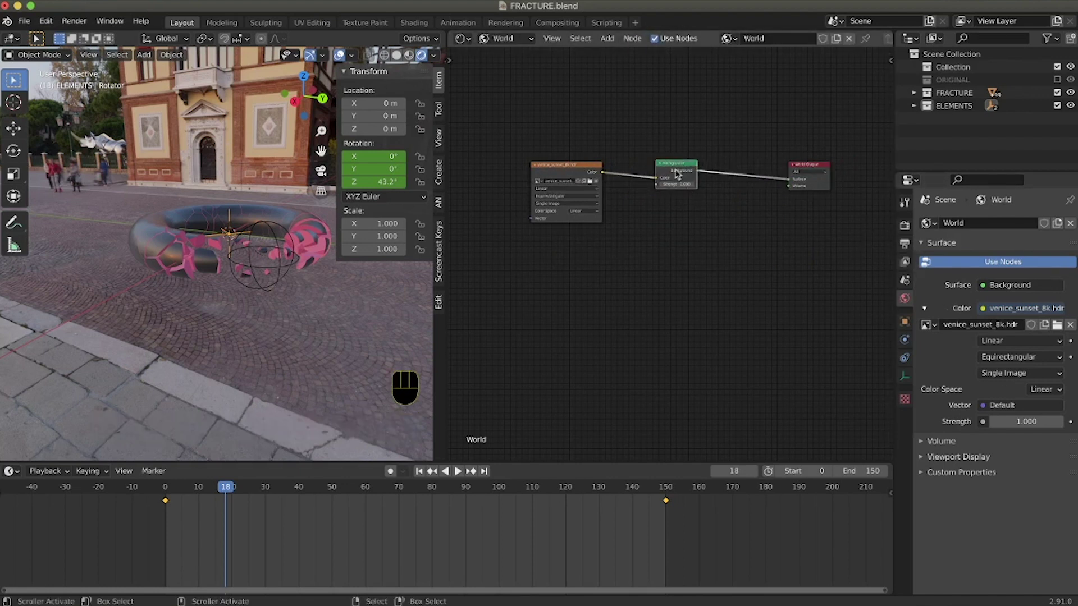
{"action": "left_click_drag", "start_coordinate": [816, 168], "coordinate": [843, 170]}
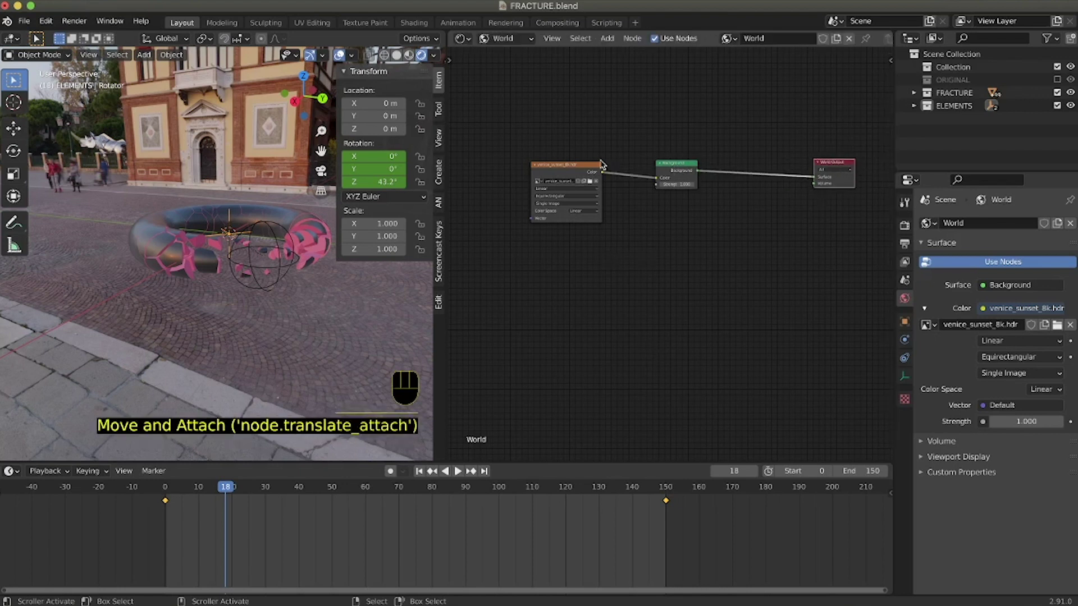
- Add linked Texture Coordinate and Mapping nodes to the venice_sunset_8k.hdr Environment Texture node with Texture Setup
{"action": "scroll", "coordinate": [631, 141], "scroll_direction": "left", "scroll_amount": 5}
{"action": "left_click", "coordinate": [660, 166]}
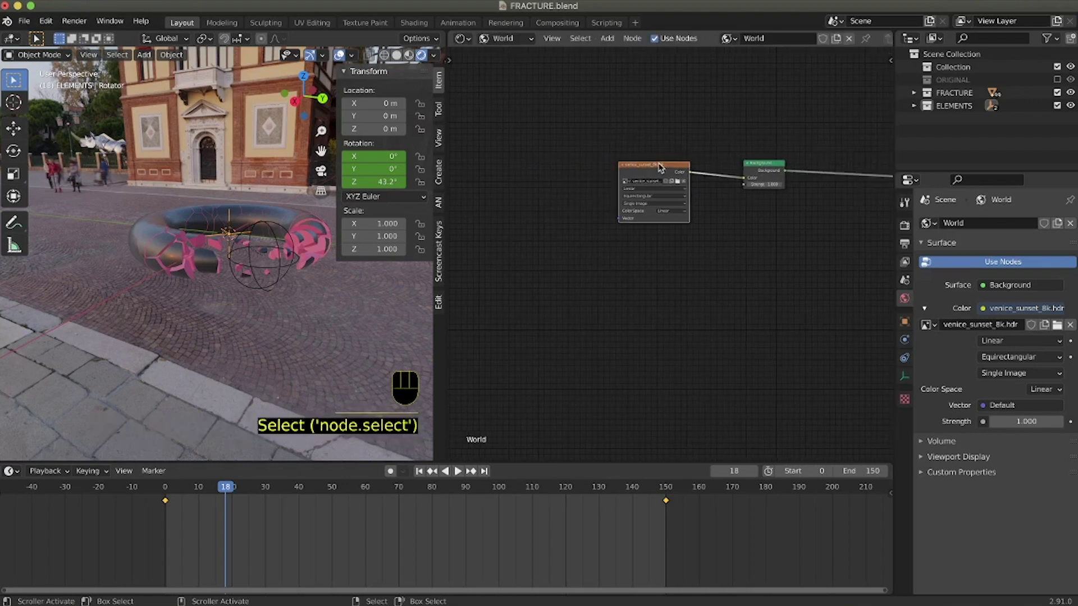
{"action": "key", "text": "ctrl+t"}
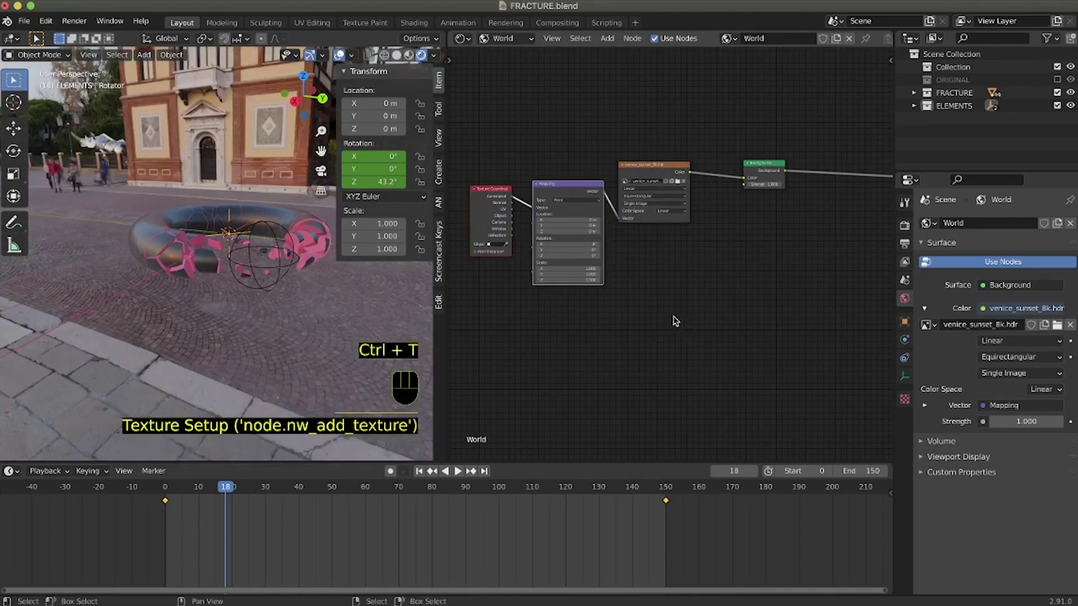
{"action": "scroll", "coordinate": [736, 289], "scroll_direction": "left", "scroll_amount": 6}
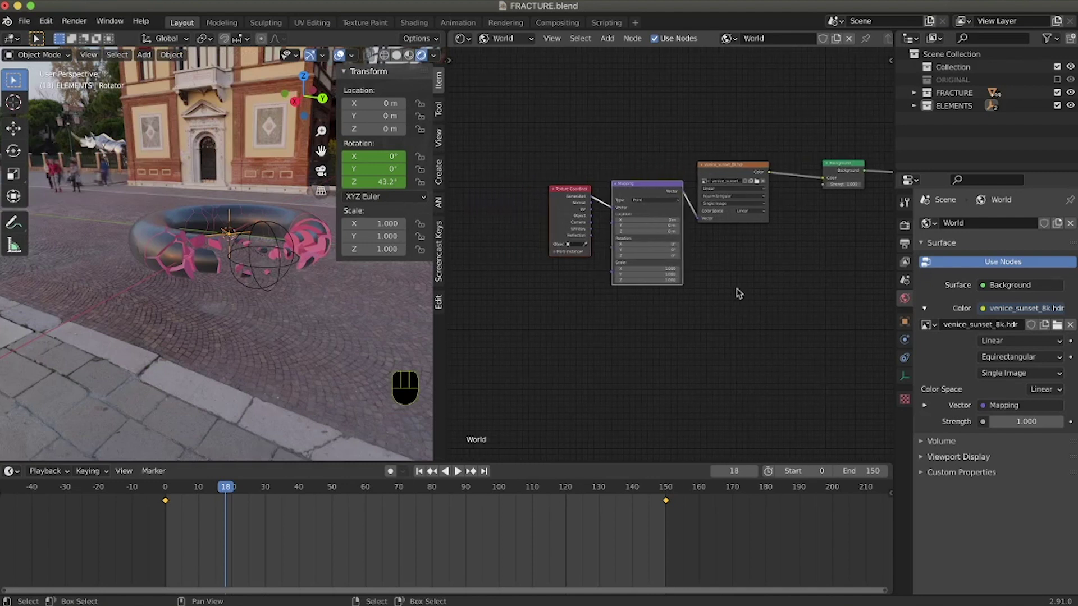
{"action": "scroll", "coordinate": [796, 303], "scroll_direction": "left", "scroll_amount": 2}
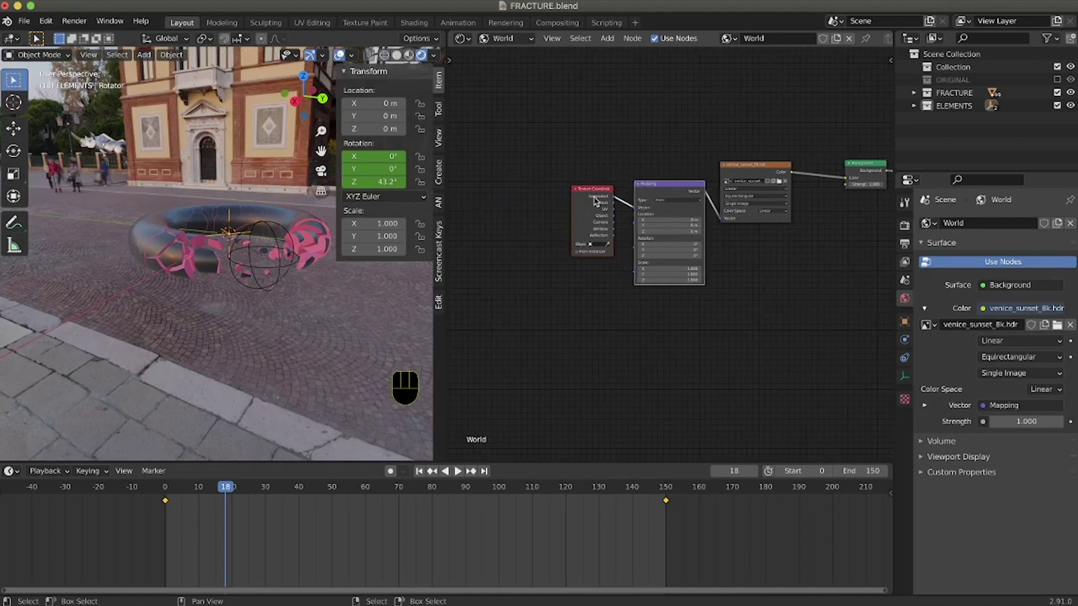
- Rearrange the Texture Coordinate, Mapping, Environment Texture and Background nodes into a more compact row leading to World Output
{"action": "left_click_drag", "start_coordinate": [678, 191], "coordinate": [592, 169]}
{"action": "left_click_drag", "start_coordinate": [765, 165], "coordinate": [717, 158]}
{"action": "scroll", "coordinate": [744, 271], "scroll_direction": "right", "scroll_amount": 2}
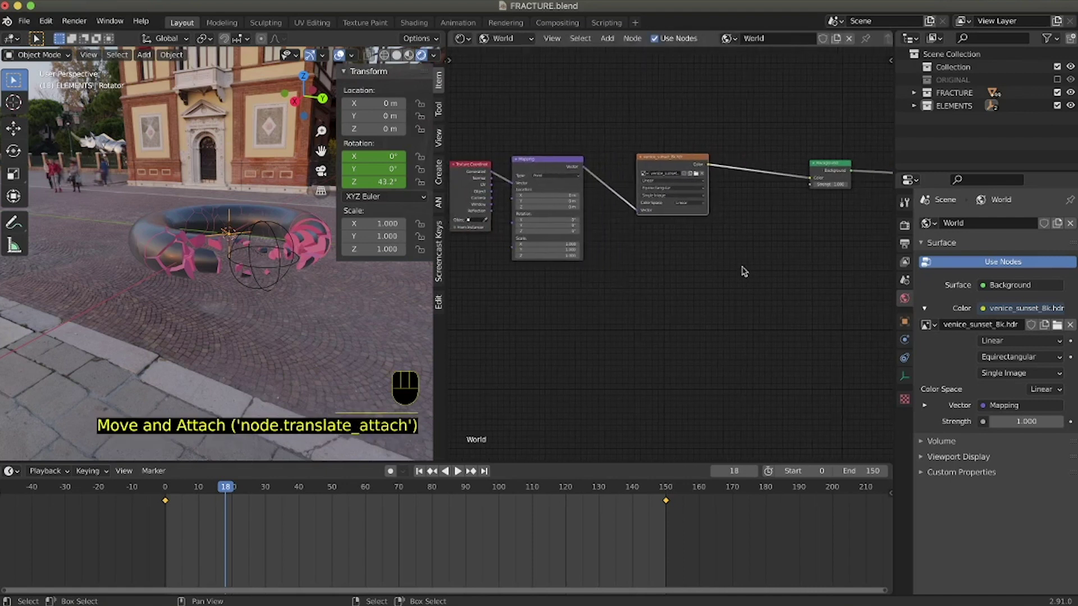
{"action": "scroll", "coordinate": [735, 266], "scroll_direction": "left", "scroll_amount": 2}
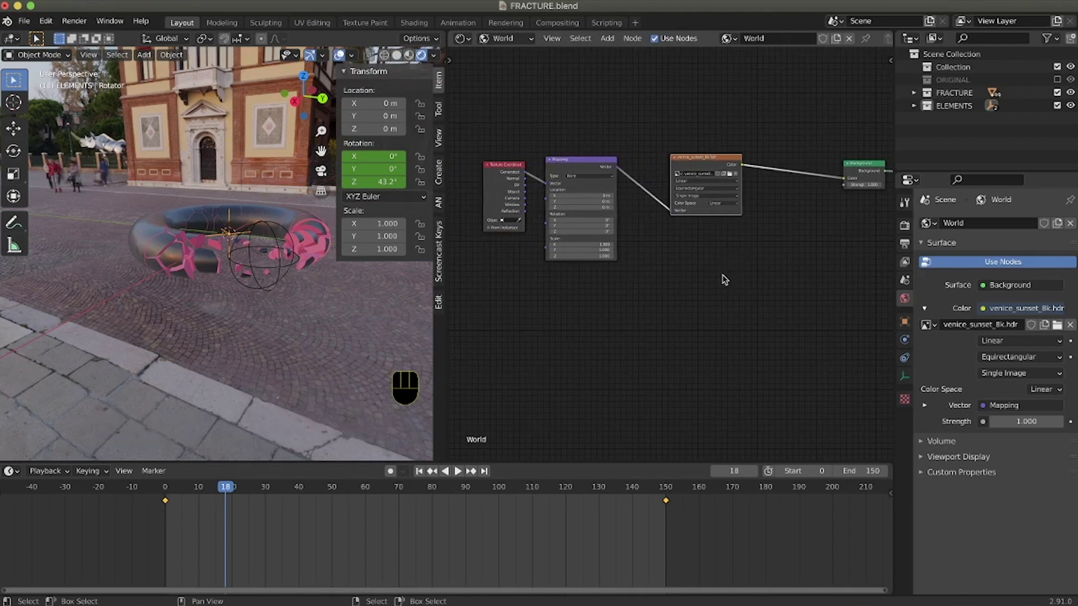
{"action": "scroll", "coordinate": [724, 279], "scroll_direction": "right", "scroll_amount": 2}
{"action": "scroll", "coordinate": [718, 302], "scroll_direction": "down", "scroll_amount": 2, "text": "ctrl"}
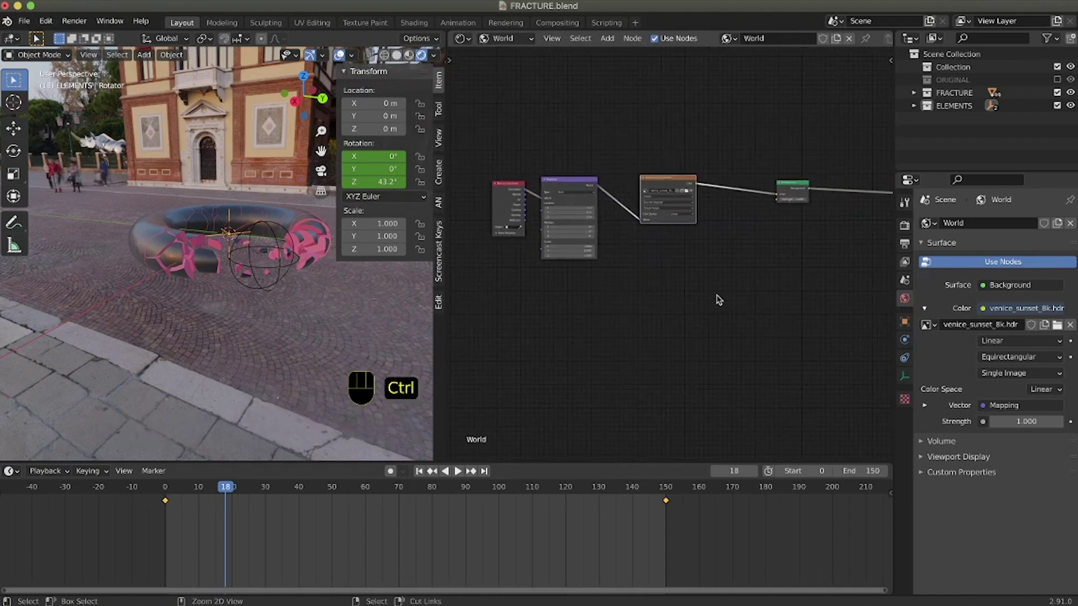
{"action": "scroll", "coordinate": [718, 299], "scroll_direction": "right", "scroll_amount": 3}
{"action": "left_click_drag", "start_coordinate": [735, 183], "coordinate": [784, 184]}
{"action": "left_click_drag", "start_coordinate": [584, 186], "coordinate": [688, 182]}
{"action": "left_click_drag", "start_coordinate": [497, 180], "coordinate": [584, 174]}
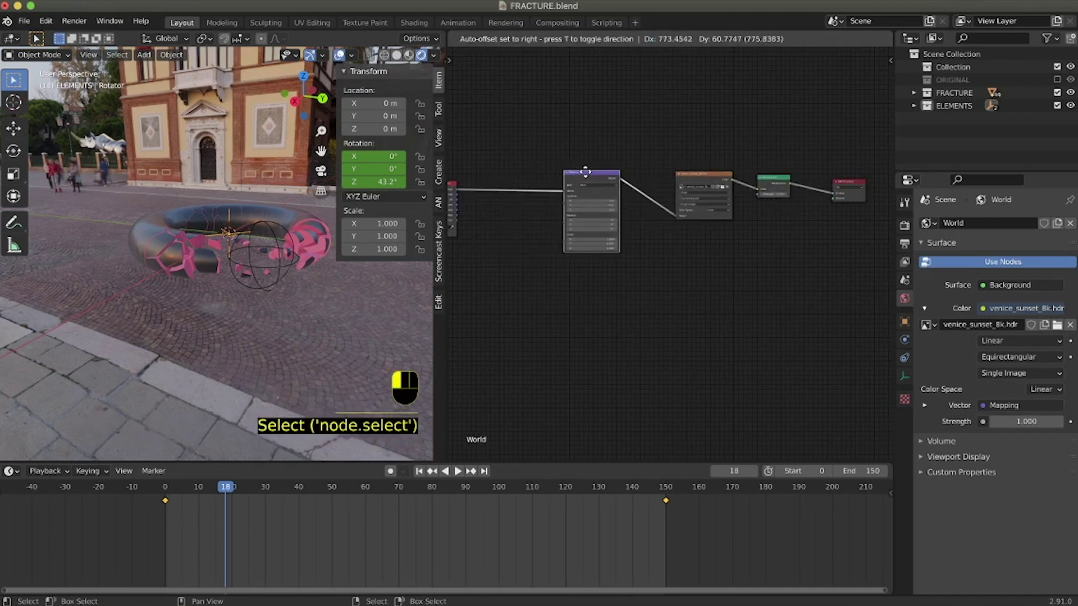
{"action": "left_click_drag", "start_coordinate": [454, 187], "coordinate": [527, 176]}
{"action": "left_click", "coordinate": [662, 340]}
{"action": "key", "text": "shift+a"}
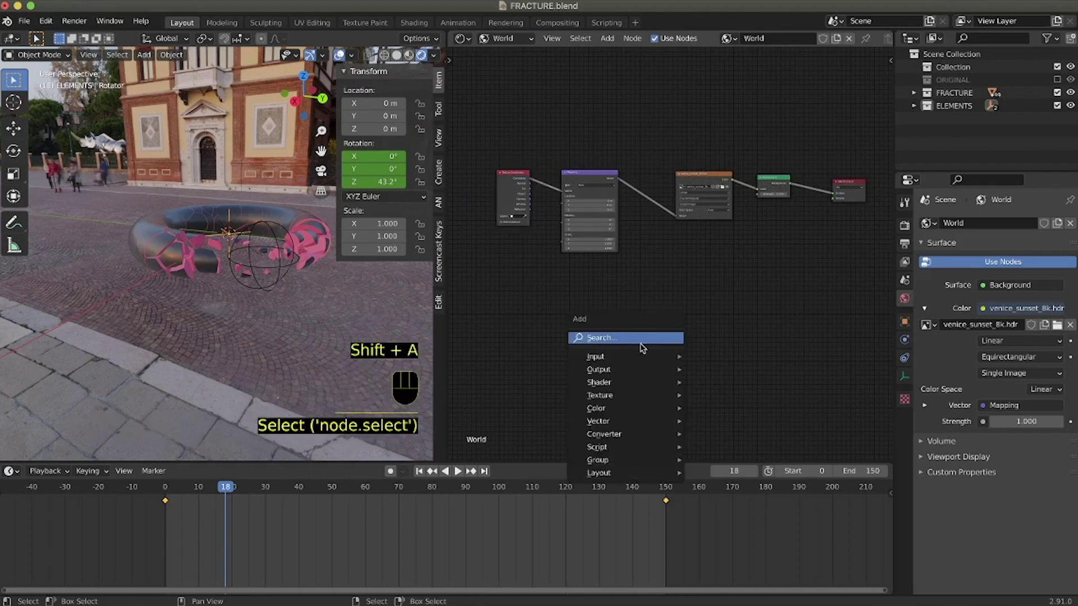
{"action": "mouse_move", "coordinate": [626, 356]}
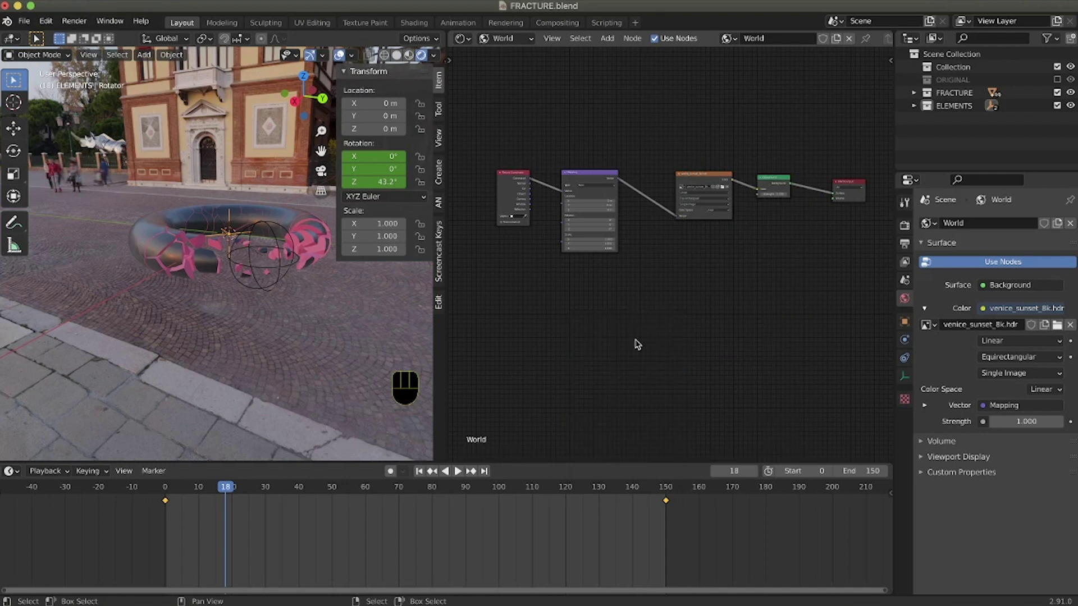
{"action": "left_click", "coordinate": [649, 339]}
- Shift the texture and Background nodes away from World Output to open a wider gap before it
{"action": "scroll", "coordinate": [650, 339], "scroll_direction": "left", "scroll_amount": 1}
{"action": "left_click_drag", "start_coordinate": [694, 178], "coordinate": [672, 175]}
{"action": "left_click_drag", "start_coordinate": [771, 178], "coordinate": [755, 173]}
{"action": "mouse_move", "coordinate": [845, 185]}
{"action": "left_mouse_down"}
{"action": "mouse_move", "coordinate": [845, 166]}
{"action": "mouse_move", "coordinate": [859, 188]}
{"action": "left_mouse_up"}
{"action": "left_click_drag", "start_coordinate": [601, 173], "coordinate": [603, 174]}
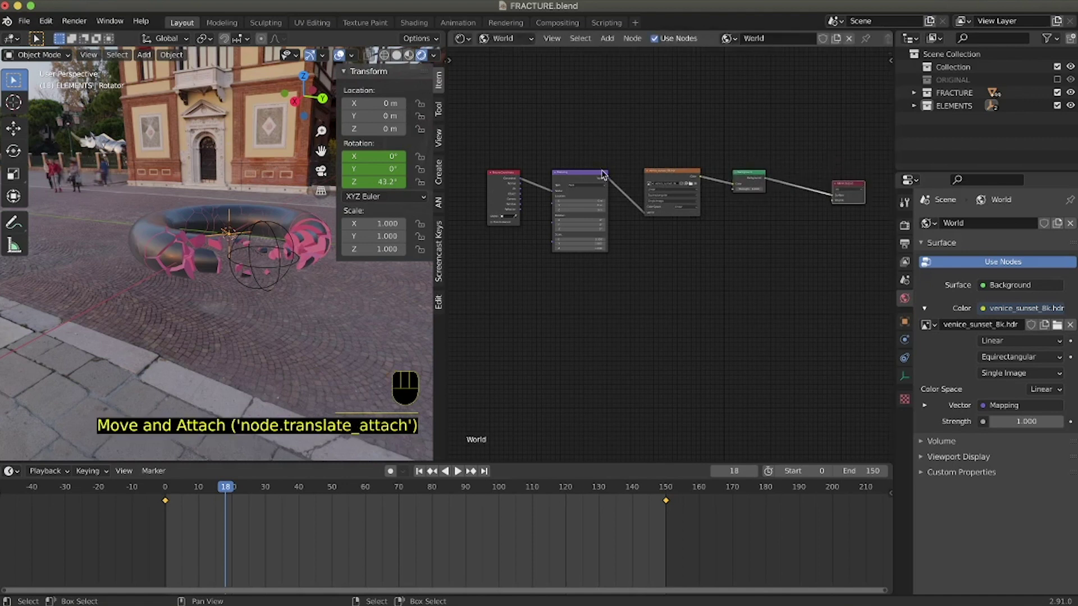
{"action": "left_click_drag", "start_coordinate": [510, 173], "coordinate": [480, 175]}
{"action": "left_click_drag", "start_coordinate": [585, 174], "coordinate": [552, 176]}
{"action": "left_click", "coordinate": [637, 220]}
{"action": "left_click_drag", "start_coordinate": [669, 173], "coordinate": [655, 173]}
{"action": "left_click_drag", "start_coordinate": [743, 174], "coordinate": [723, 175]}
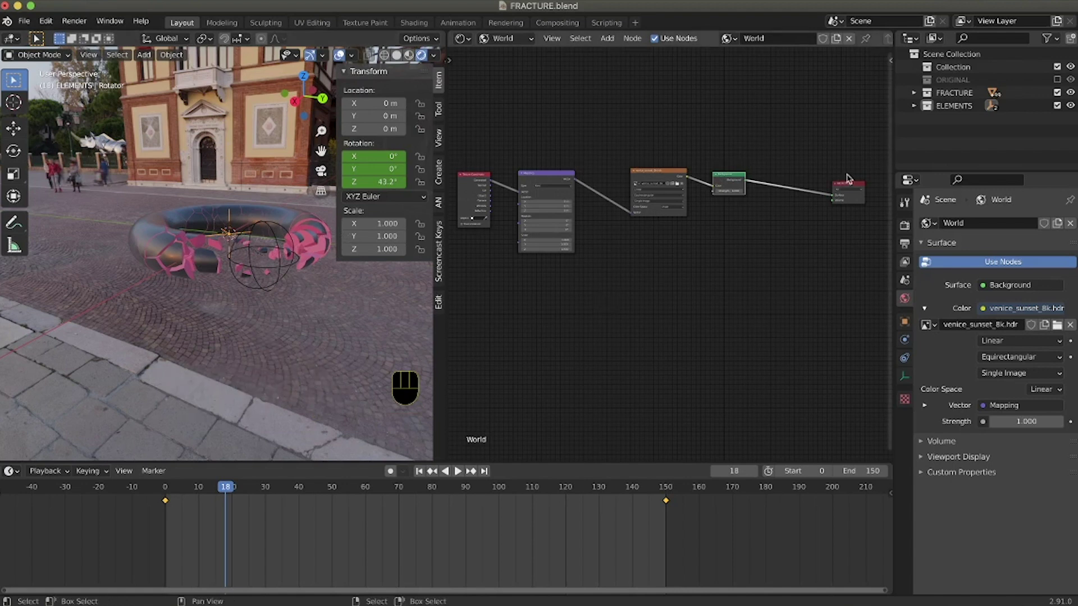
- Duplicate the Background node and place the copy below the original
{"action": "left_click", "coordinate": [727, 179]}
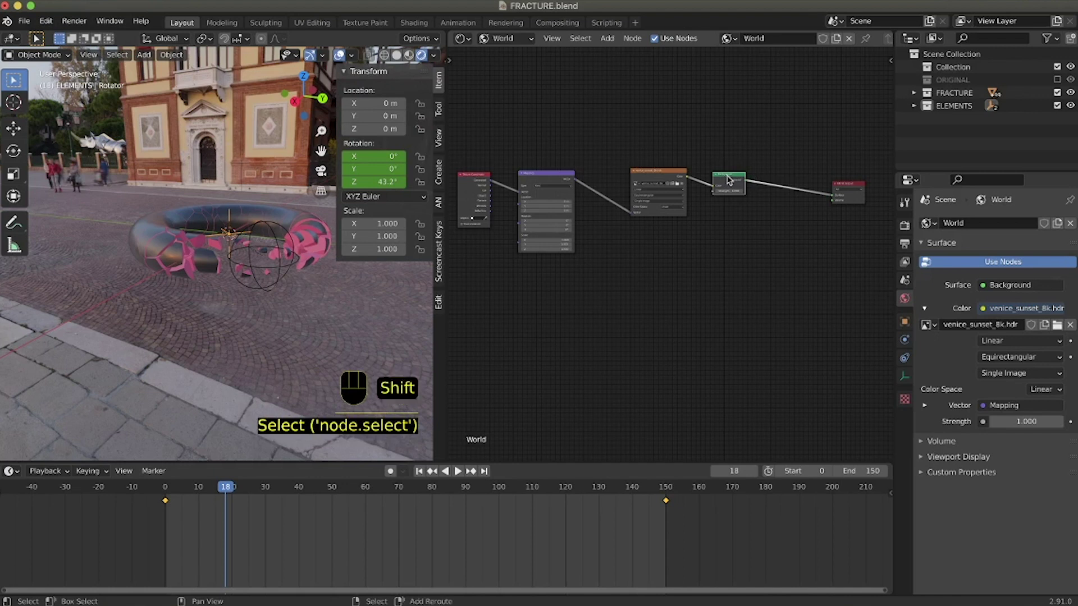
{"action": "key", "text": "shift+d"}
{"action": "left_click", "coordinate": [738, 296]}
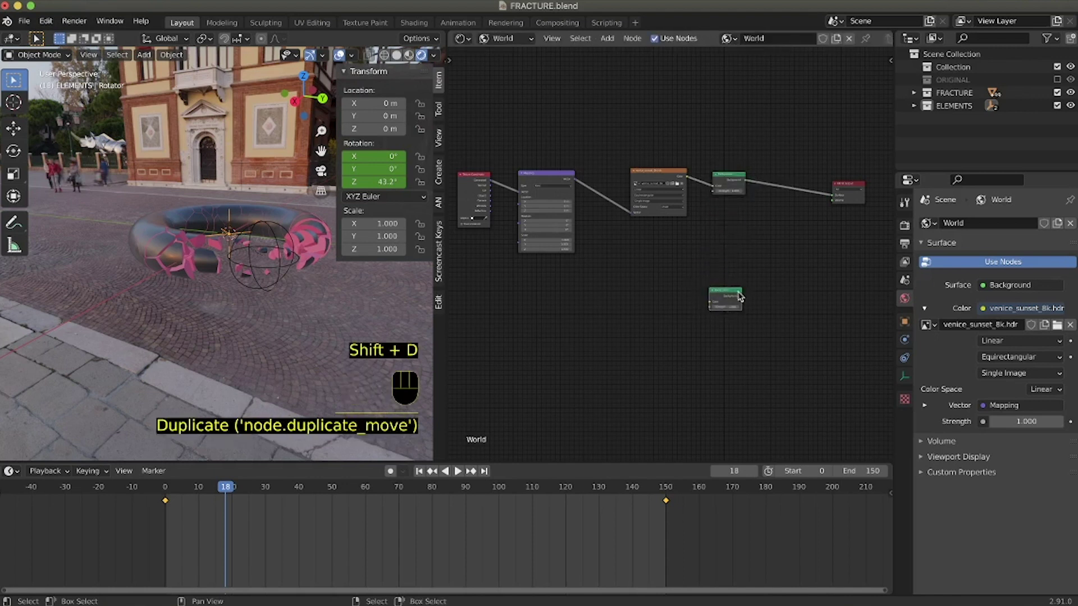
{"action": "left_click", "coordinate": [779, 286]}
{"action": "key", "text": "shift+a"}
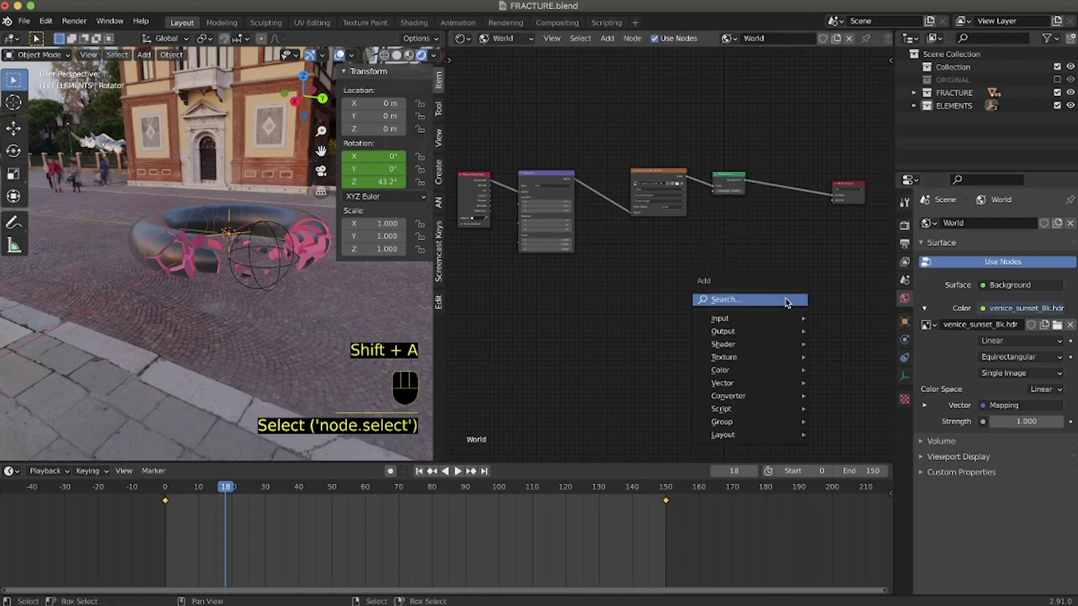
{"action": "mouse_move", "coordinate": [755, 370]}
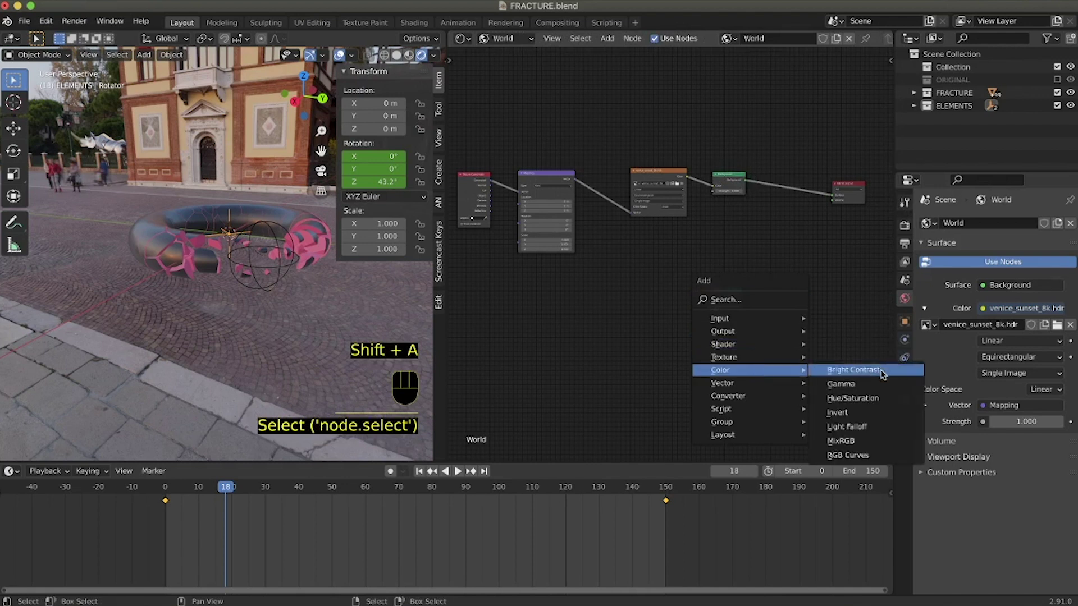
{"action": "left_click", "coordinate": [841, 440]}
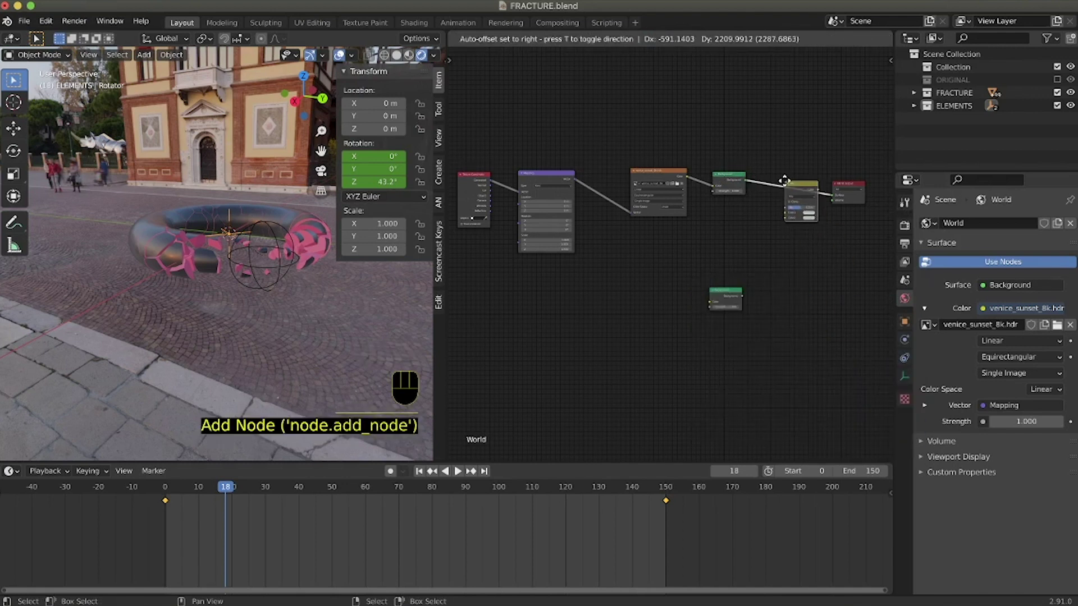
{"action": "left_click", "coordinate": [785, 180]}
{"action": "left_click", "coordinate": [796, 189], "text": "ctrl"}
{"action": "left_click_drag", "start_coordinate": [796, 189], "coordinate": [807, 242], "text": "alt"}
{"action": "key", "text": "x"}
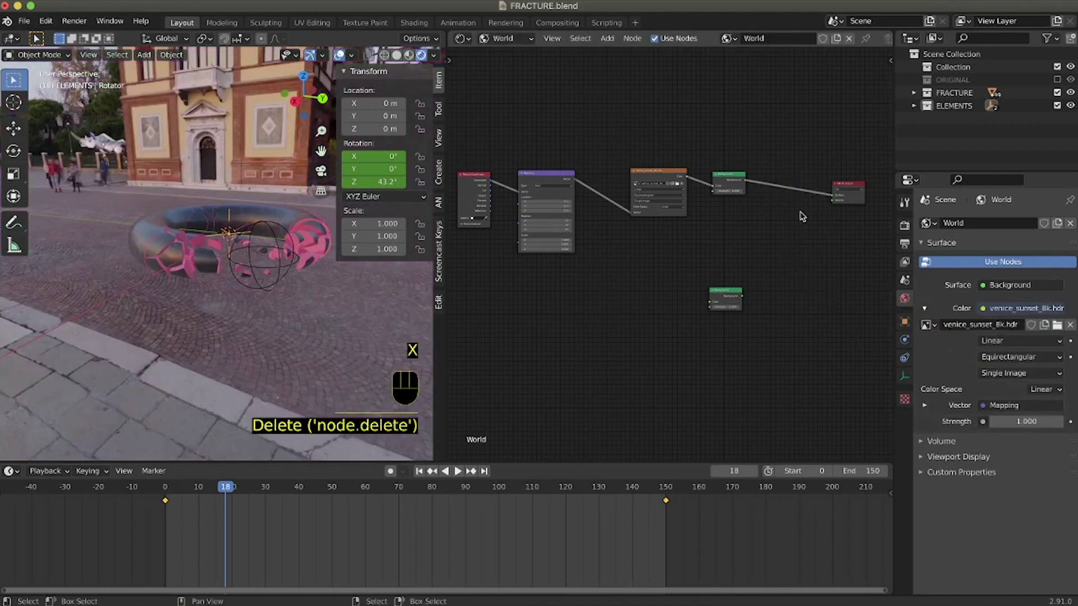
- Insert a Mix Shader between Background and World Output, and link the duplicate Background to its second Shader input
{"action": "key", "text": "shift+a"}
{"action": "mouse_move", "coordinate": [770, 239]}
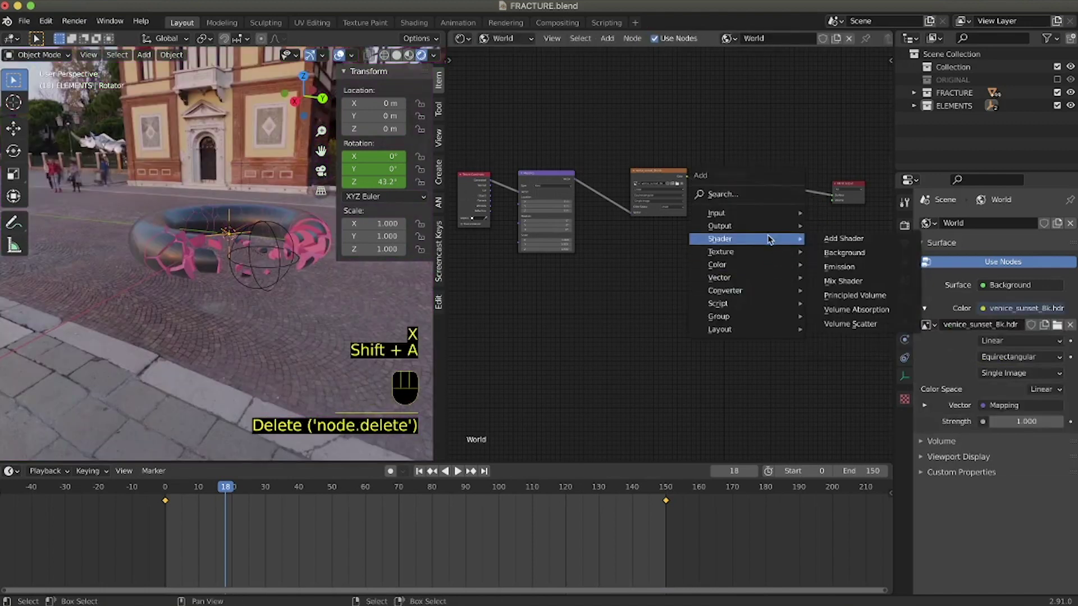
{"action": "left_click", "coordinate": [842, 281]}
{"action": "left_click", "coordinate": [785, 189]}
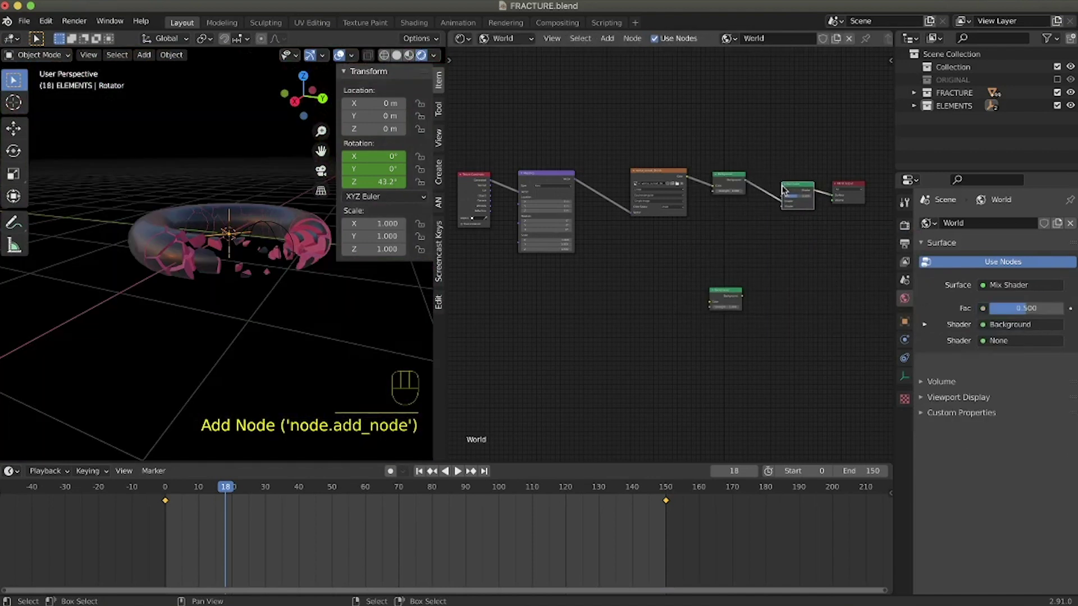
{"action": "left_click_drag", "start_coordinate": [742, 302], "coordinate": [781, 206]}
{"action": "left_click", "coordinate": [730, 295]}
{"action": "left_click_drag", "start_coordinate": [730, 295], "coordinate": [714, 288]}
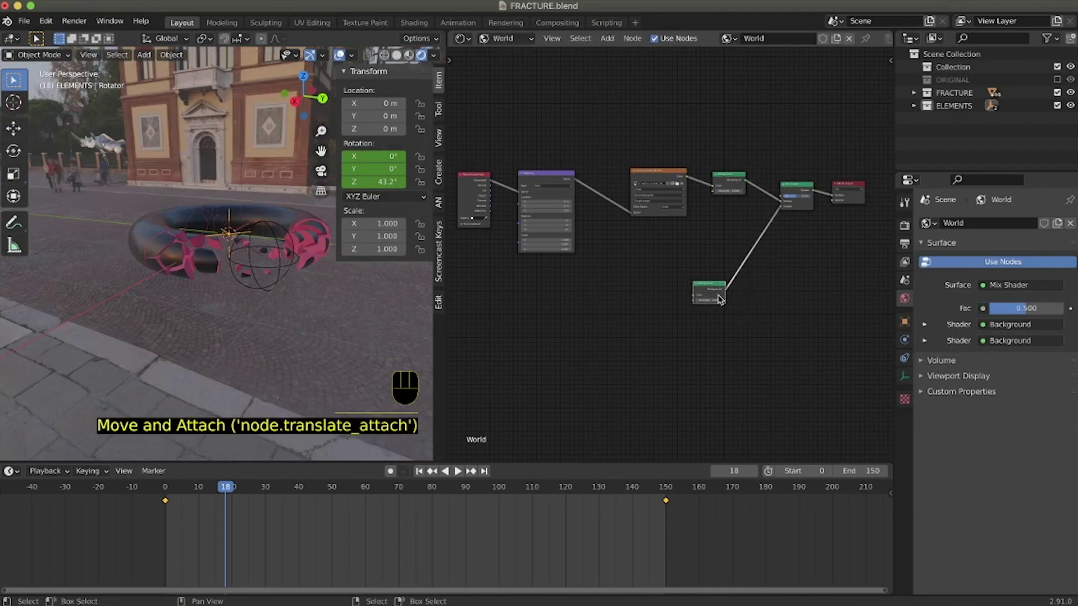
- Set the duplicate Background node's color to a muted greyish blue
{"action": "left_click", "coordinate": [721, 298]}
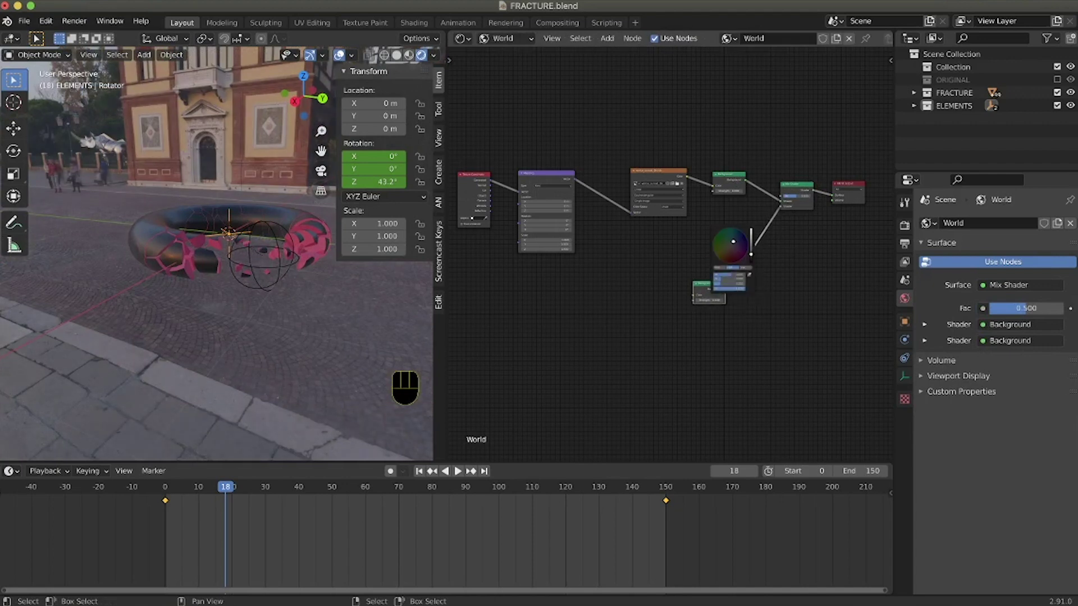
{"action": "left_click_drag", "start_coordinate": [755, 258], "coordinate": [751, 235]}
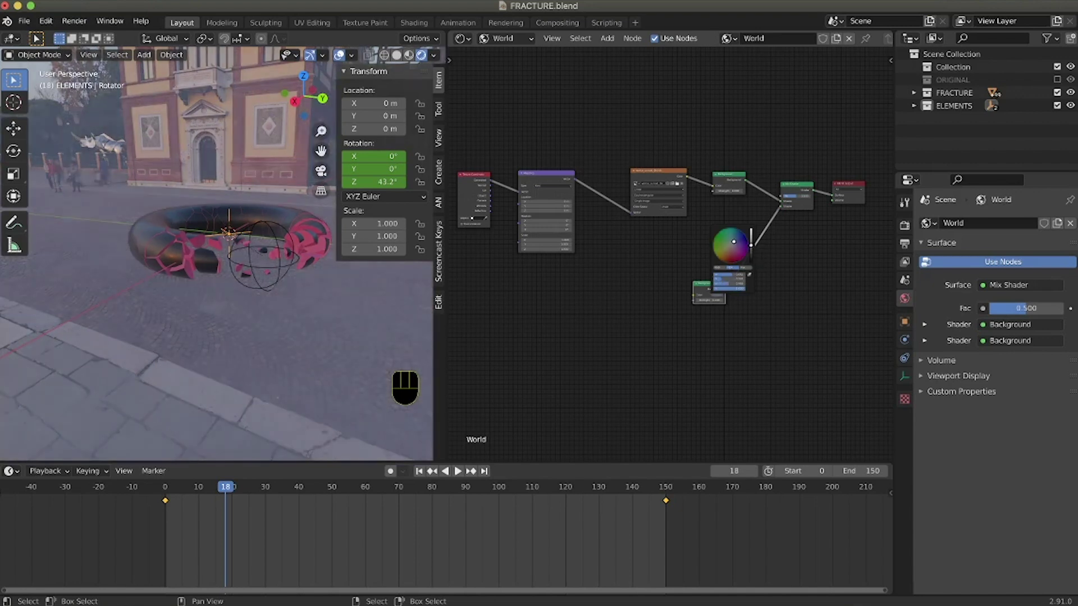
{"action": "left_click", "coordinate": [792, 279]}
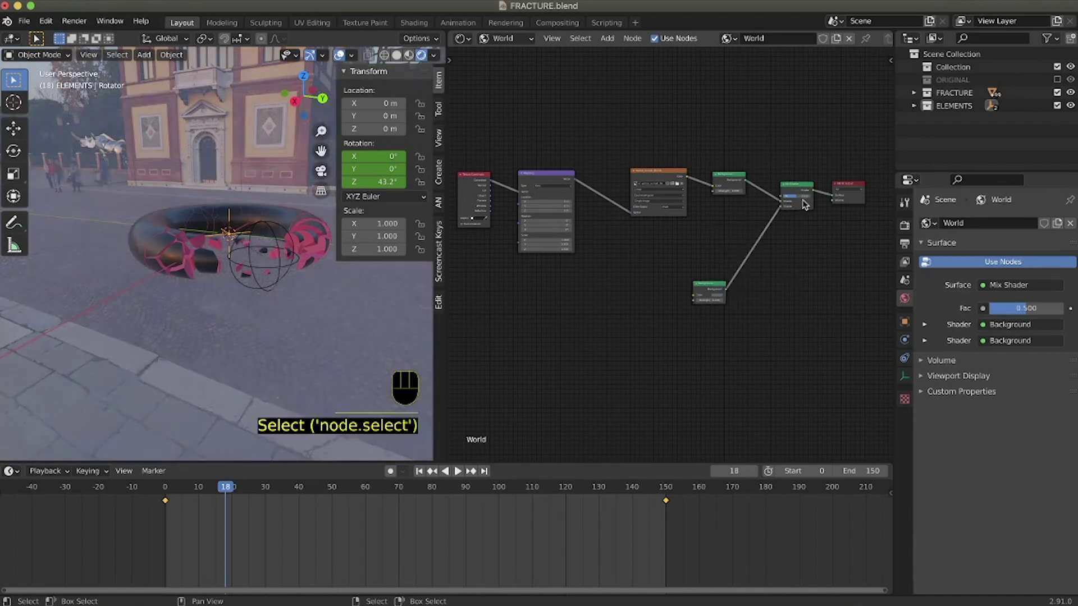
- Try Mix Shader Fac values of 0.846, 1.000 and 0.000, finishing at 0.625, to compare both backgrounds
{"action": "left_click_drag", "start_coordinate": [796, 200], "coordinate": [818, 255]}
{"action": "scroll", "coordinate": [818, 255], "scroll_direction": "up", "scroll_amount": 4, "text": "ctrl"}
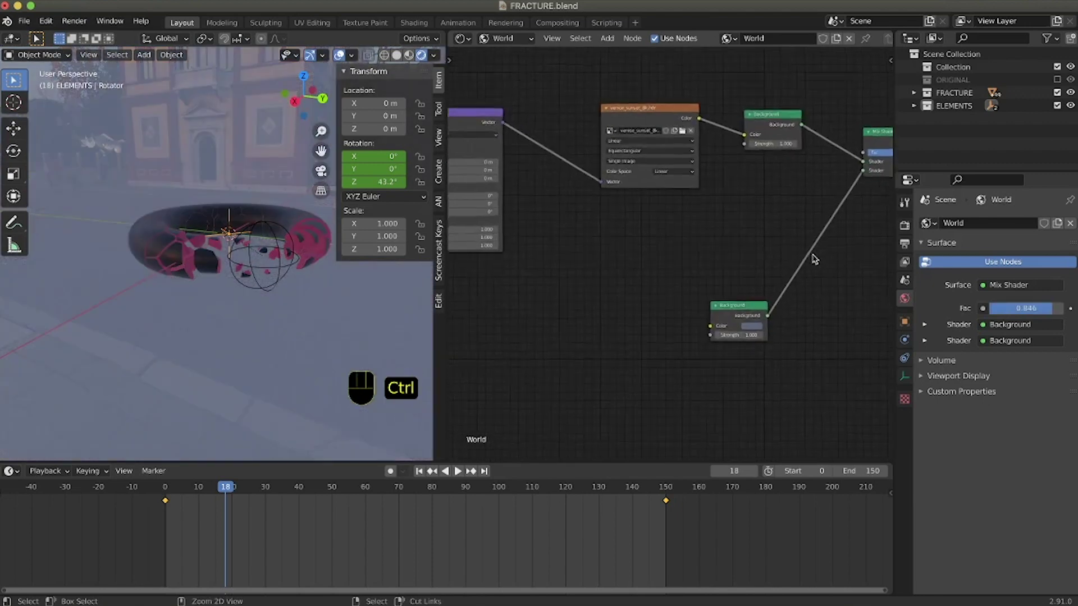
{"action": "scroll", "coordinate": [782, 241], "scroll_direction": "right", "scroll_amount": 5}
{"action": "scroll", "coordinate": [784, 243], "scroll_direction": "left", "scroll_amount": 2}
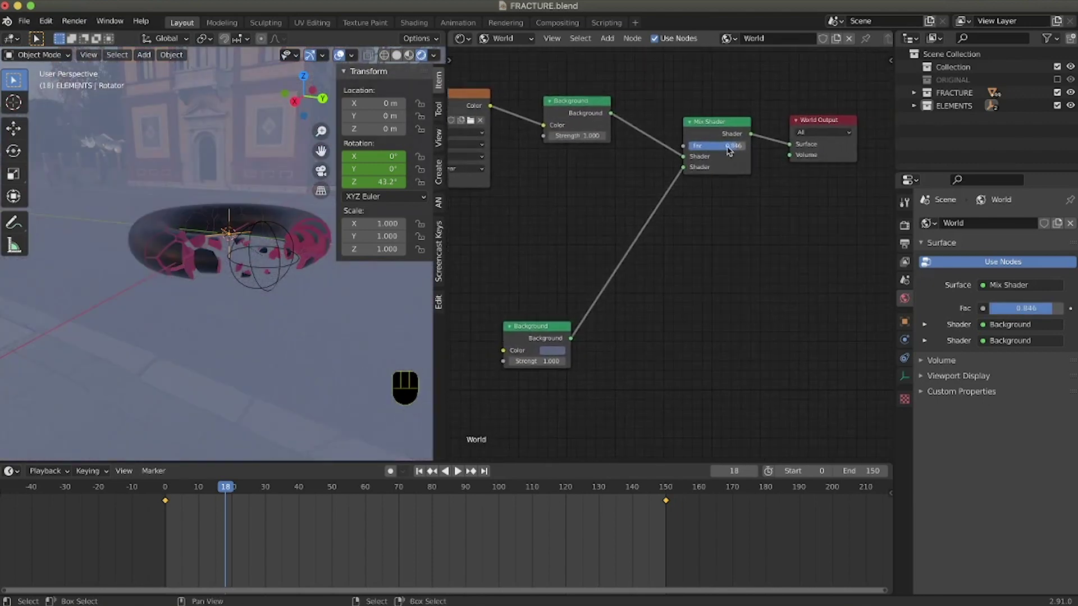
{"action": "left_click_drag", "start_coordinate": [729, 147], "coordinate": [749, 147]}
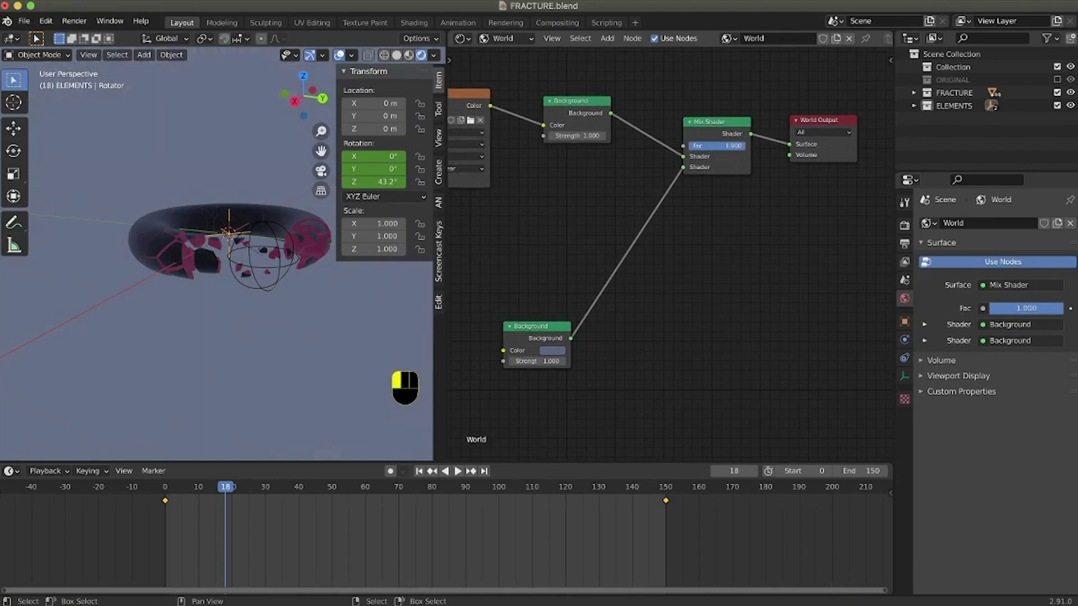
{"action": "left_click_drag", "start_coordinate": [742, 146], "coordinate": [681, 146]}
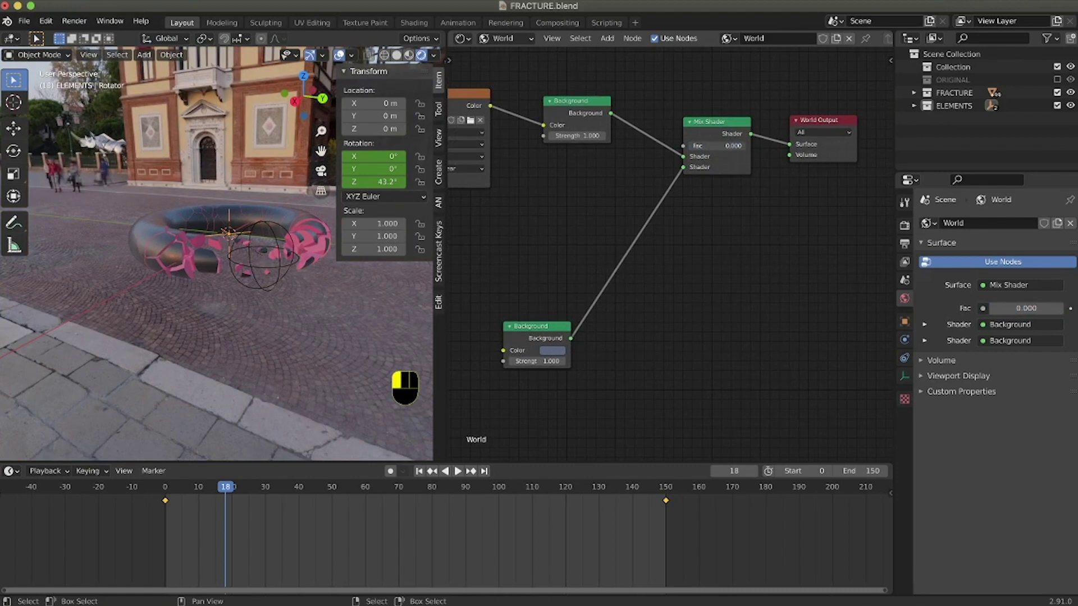
{"action": "left_click_drag", "start_coordinate": [690, 146], "coordinate": [727, 152]}
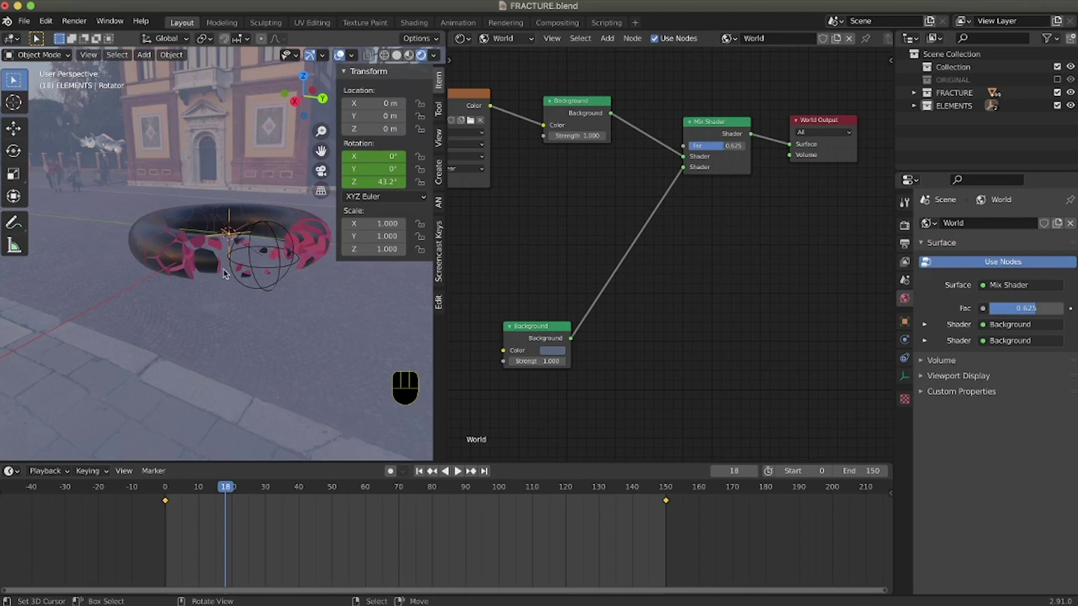
- Move the World Output, Mix Shader and Environment Texture nodes apart, keeping free space above the node row
{"action": "scroll", "coordinate": [781, 269], "scroll_direction": "up", "scroll_amount": 10}
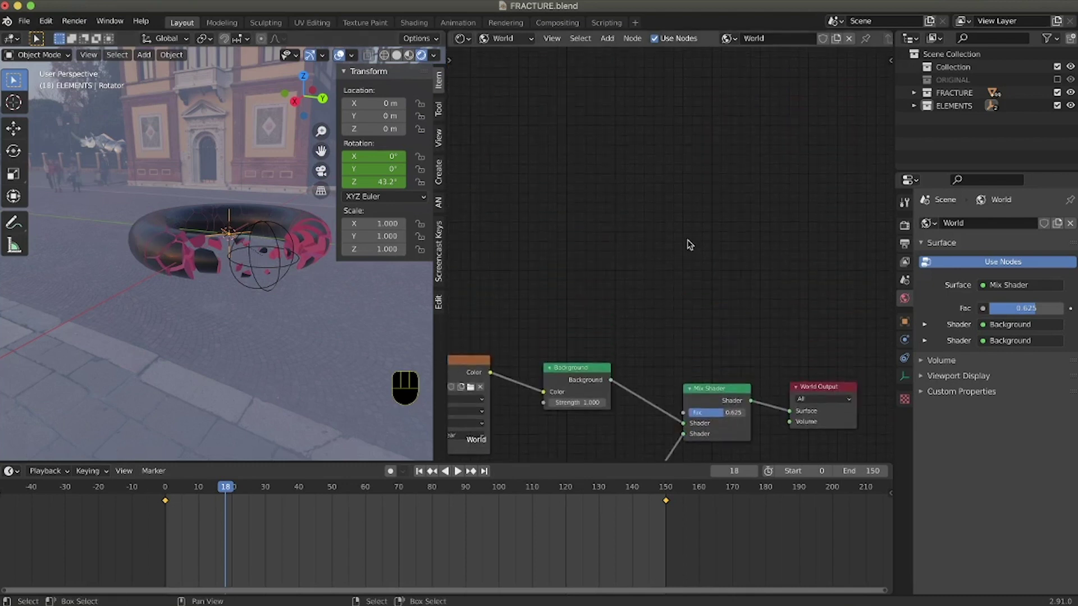
{"action": "scroll", "coordinate": [690, 245], "scroll_direction": "down", "scroll_amount": 4, "text": "ctrl"}
{"action": "scroll", "coordinate": [741, 303], "scroll_direction": "down", "scroll_amount": 1}
{"action": "left_click_drag", "start_coordinate": [774, 346], "coordinate": [809, 330]}
{"action": "left_click_drag", "start_coordinate": [695, 345], "coordinate": [724, 317]}
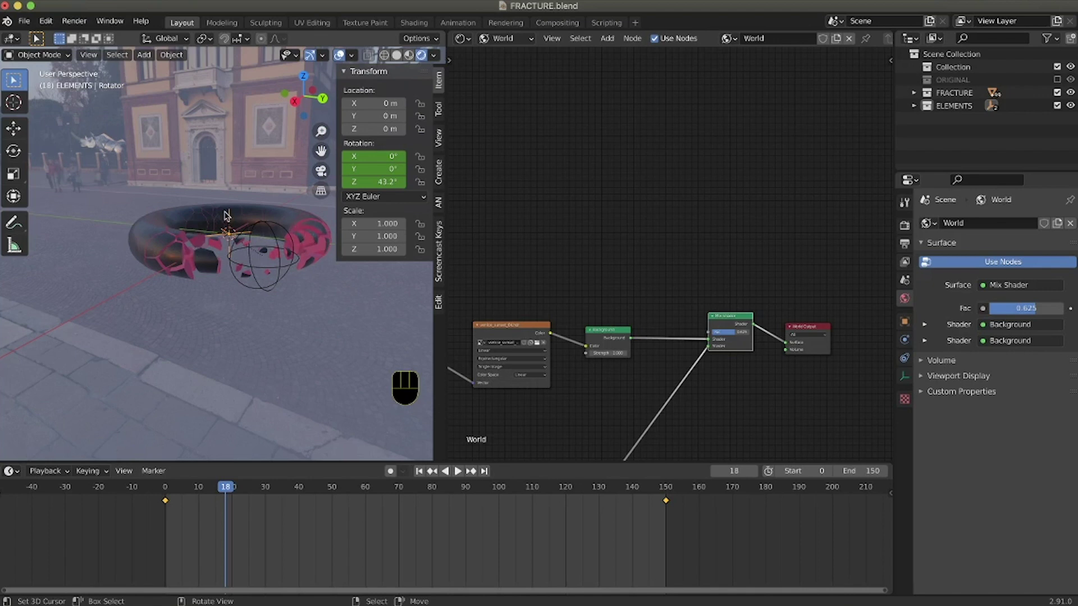
{"action": "left_click_drag", "start_coordinate": [496, 329], "coordinate": [485, 331]}
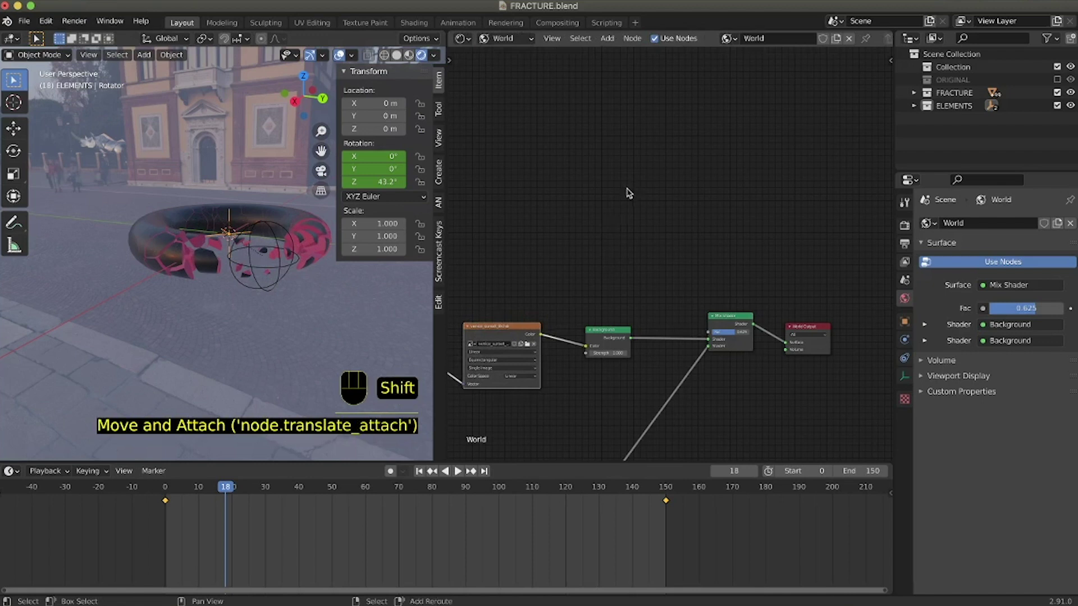
- Add a Light Path node above the row and link its Is Camera Ray output to the Mix Shader's Fac
{"action": "key", "text": "shift+a"}
{"action": "mouse_move", "coordinate": [600, 168]}
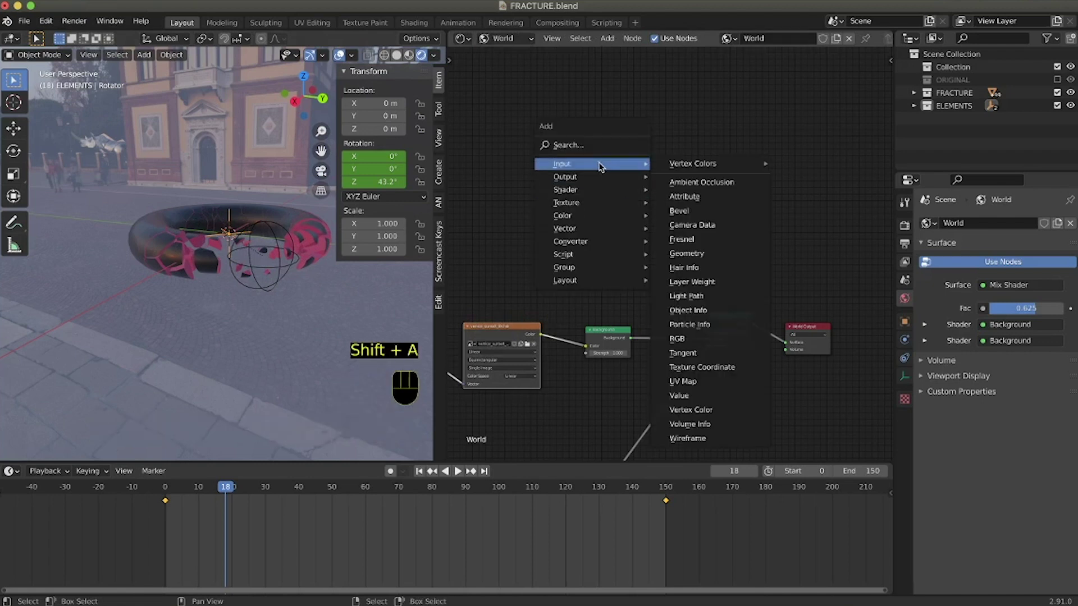
{"action": "left_click", "coordinate": [693, 296]}
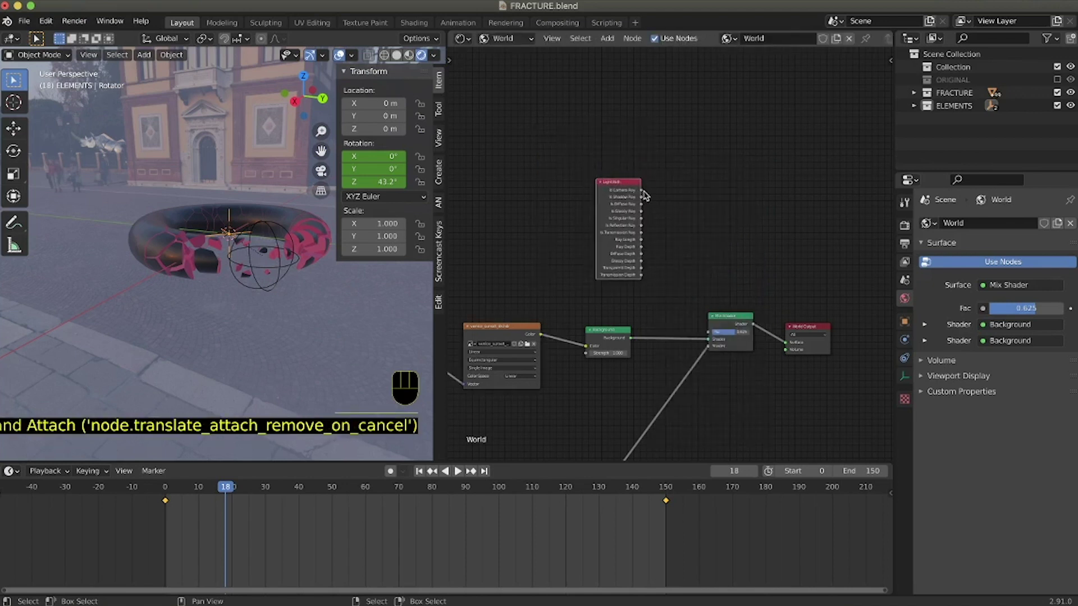
{"action": "left_click_drag", "start_coordinate": [641, 192], "coordinate": [709, 336]}
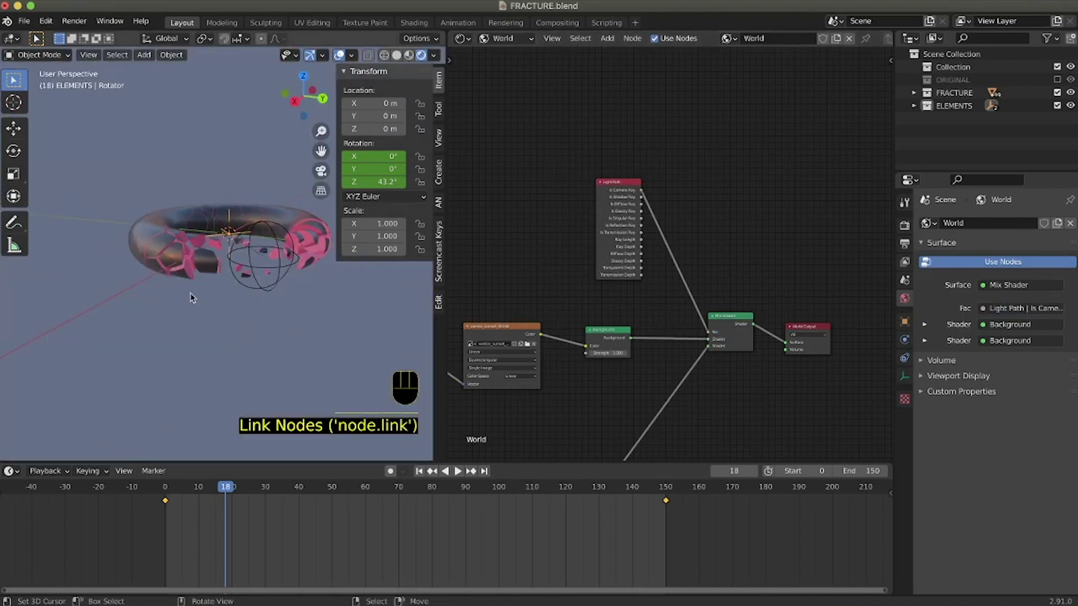
{"action": "scroll", "coordinate": [252, 347], "scroll_direction": "down", "scroll_amount": 3}
{"action": "scroll", "coordinate": [252, 347], "scroll_direction": "up", "scroll_amount": 5}
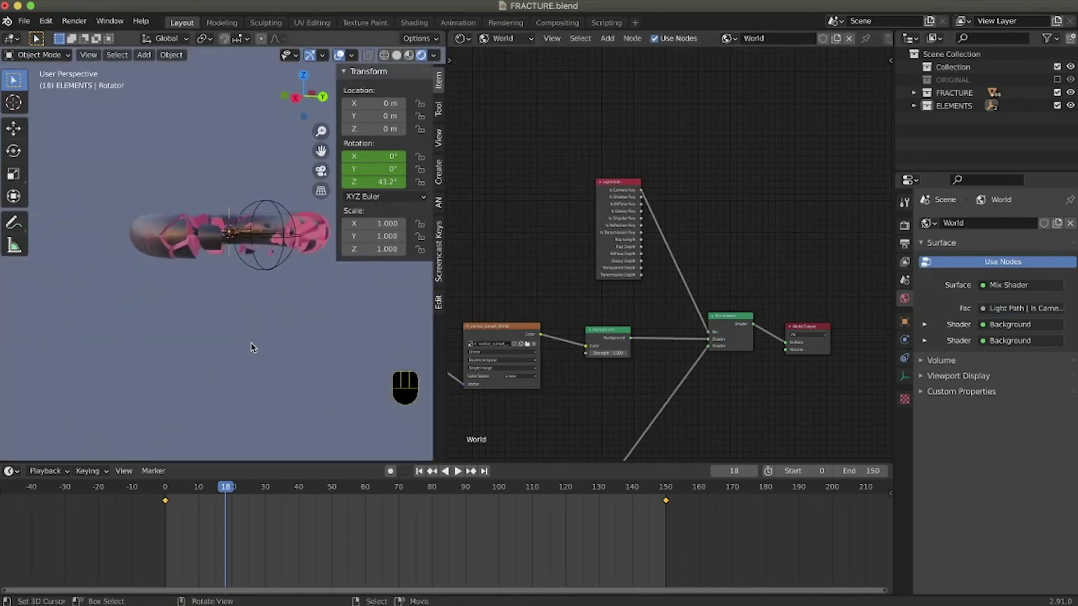
- Move the Light Path node higher and the duplicate Background node lower, away from the main node row
{"action": "left_click_drag", "start_coordinate": [617, 189], "coordinate": [591, 182]}
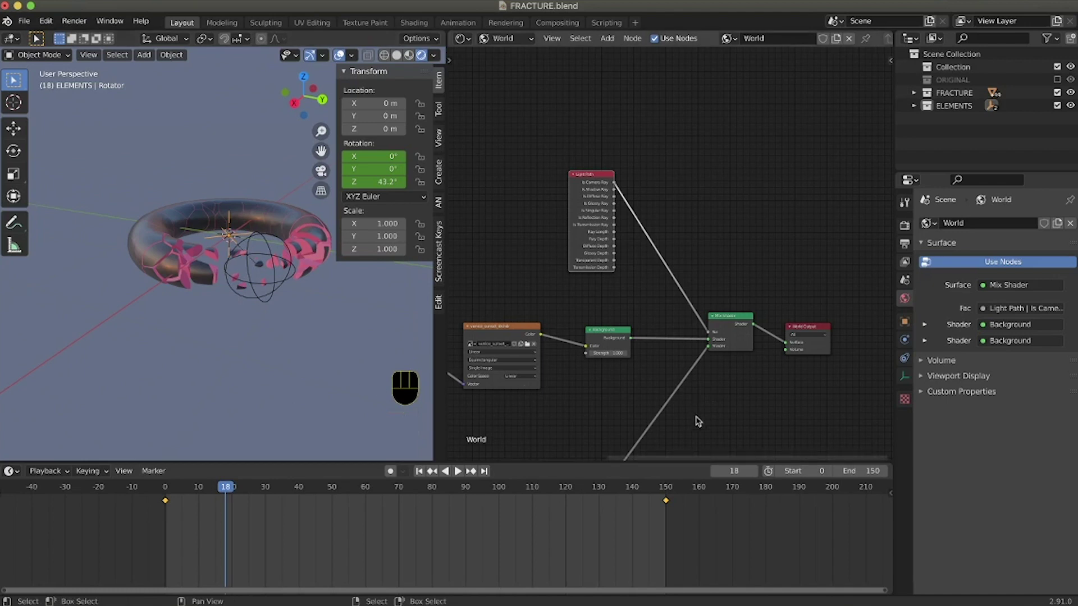
{"action": "scroll", "coordinate": [707, 418], "scroll_direction": "down", "scroll_amount": 5}
{"action": "scroll", "coordinate": [694, 347], "scroll_direction": "down", "scroll_amount": 3, "text": "ctrl"}
{"action": "scroll", "coordinate": [705, 245], "scroll_direction": "up", "scroll_amount": 3}
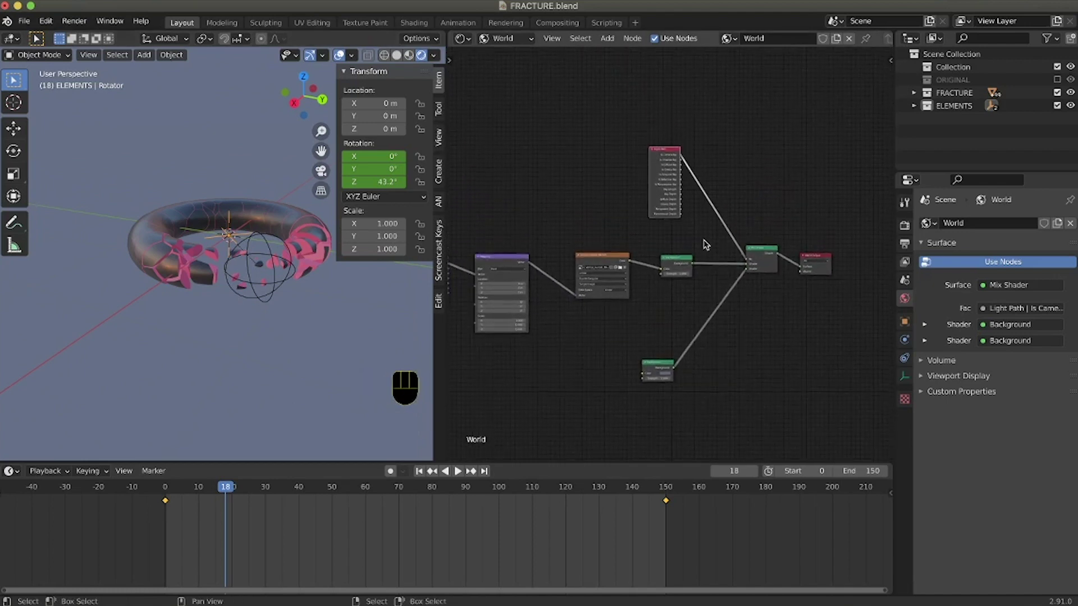
{"action": "scroll", "coordinate": [651, 298], "scroll_direction": "left", "scroll_amount": 2}
{"action": "scroll", "coordinate": [651, 298], "scroll_direction": "left", "scroll_amount": 1}
{"action": "left_click_drag", "start_coordinate": [722, 361], "coordinate": [731, 383]}
{"action": "left_click", "coordinate": [610, 385]}
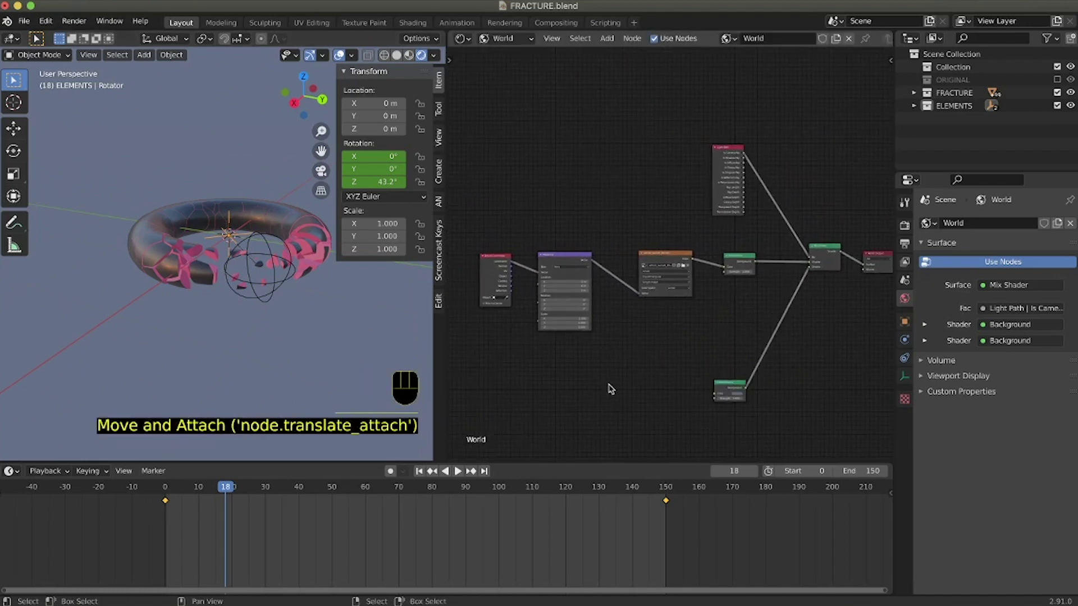
- Examine the World node layout and the torus against the plain background from several angles and distances
{"action": "scroll", "coordinate": [655, 383], "scroll_direction": "left", "scroll_amount": 2}
{"action": "scroll", "coordinate": [654, 381], "scroll_direction": "down", "scroll_amount": 3}
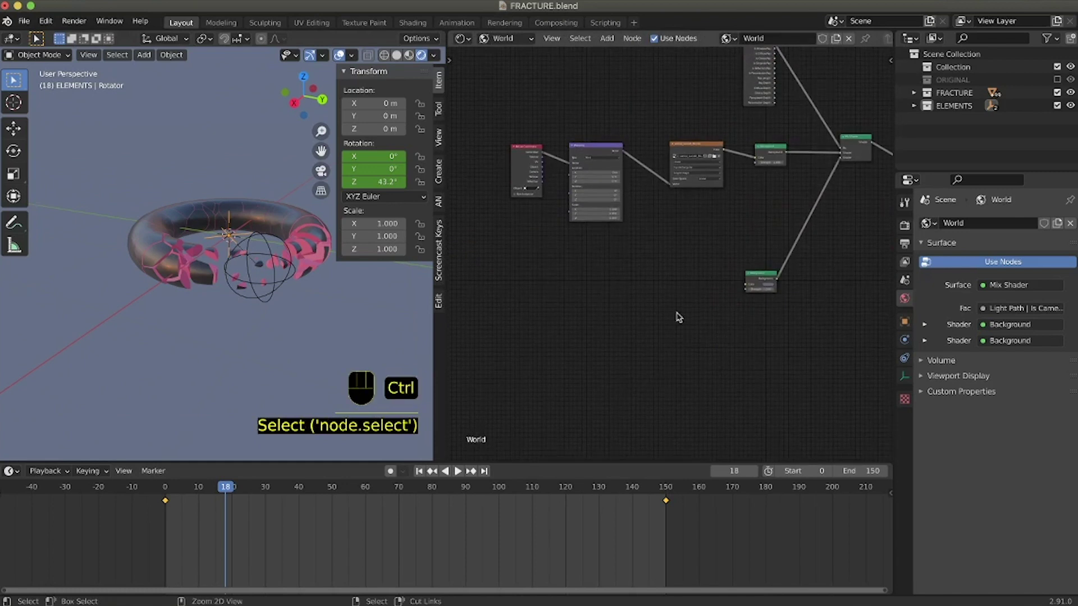
{"action": "scroll", "coordinate": [676, 314], "scroll_direction": "up", "scroll_amount": 3, "text": "ctrl"}
{"action": "scroll", "coordinate": [680, 316], "scroll_direction": "right", "scroll_amount": 2, "text": "ctrl"}
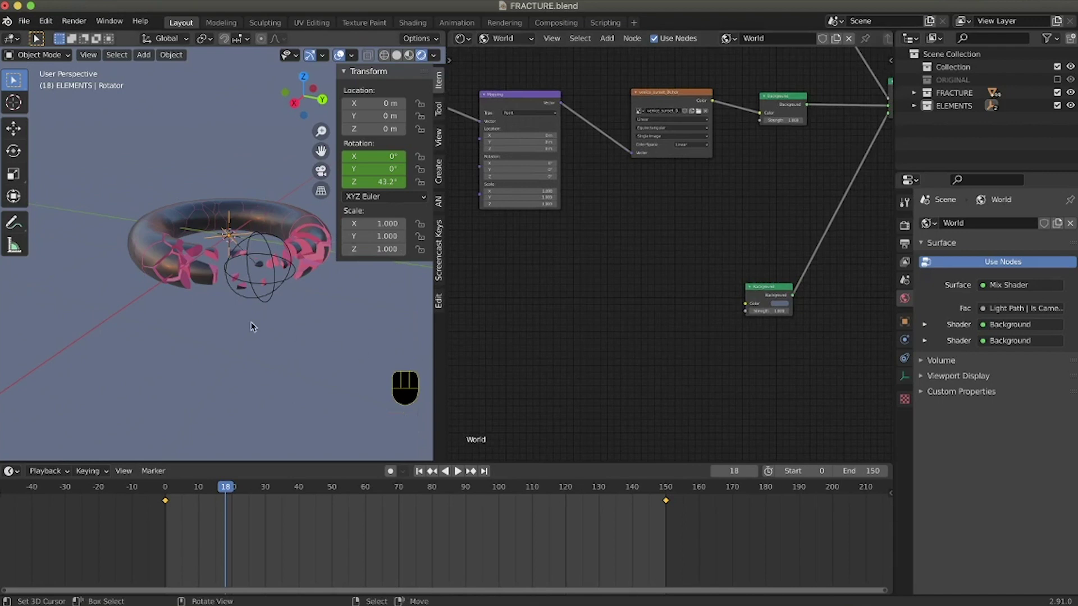
{"action": "scroll", "coordinate": [247, 318], "scroll_direction": "right", "scroll_amount": 10}
{"action": "scroll", "coordinate": [247, 318], "scroll_direction": "up", "scroll_amount": 10}
{"action": "scroll", "coordinate": [248, 318], "scroll_direction": "down", "scroll_amount": 10}
{"action": "scroll", "coordinate": [248, 318], "scroll_direction": "up", "scroll_amount": 10}
{"action": "scroll", "coordinate": [250, 316], "scroll_direction": "down", "scroll_amount": 10}
{"action": "scroll", "coordinate": [248, 316], "scroll_direction": "down", "scroll_amount": 6}
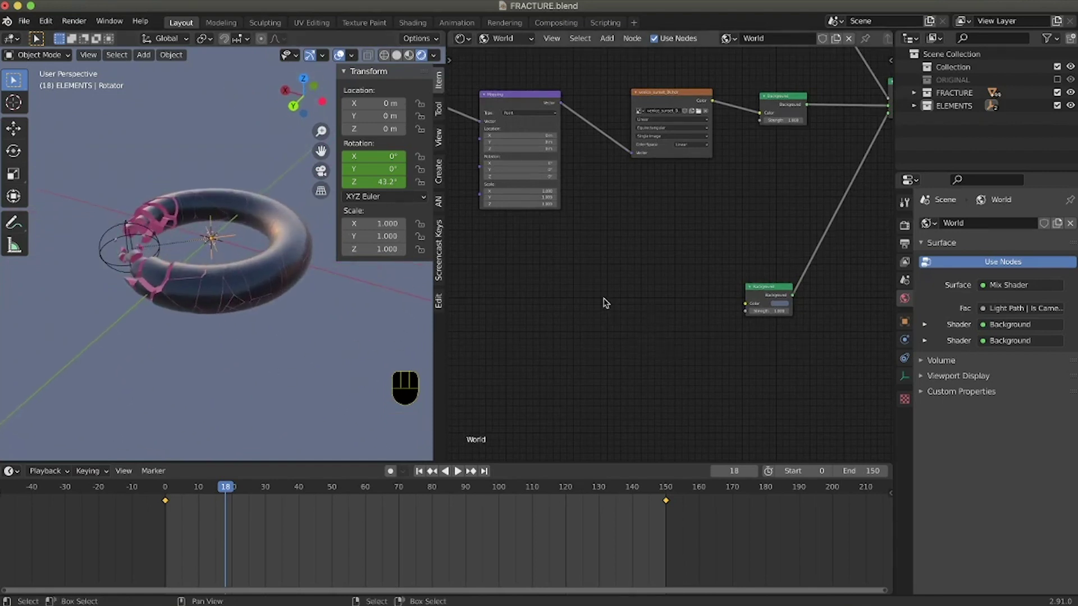
- Add a Gradient Texture node below the HDRI Mapping node and set its gradient type to Quadratic
{"action": "key", "text": "shift+a"}
{"action": "left_click", "coordinate": [602, 273]}
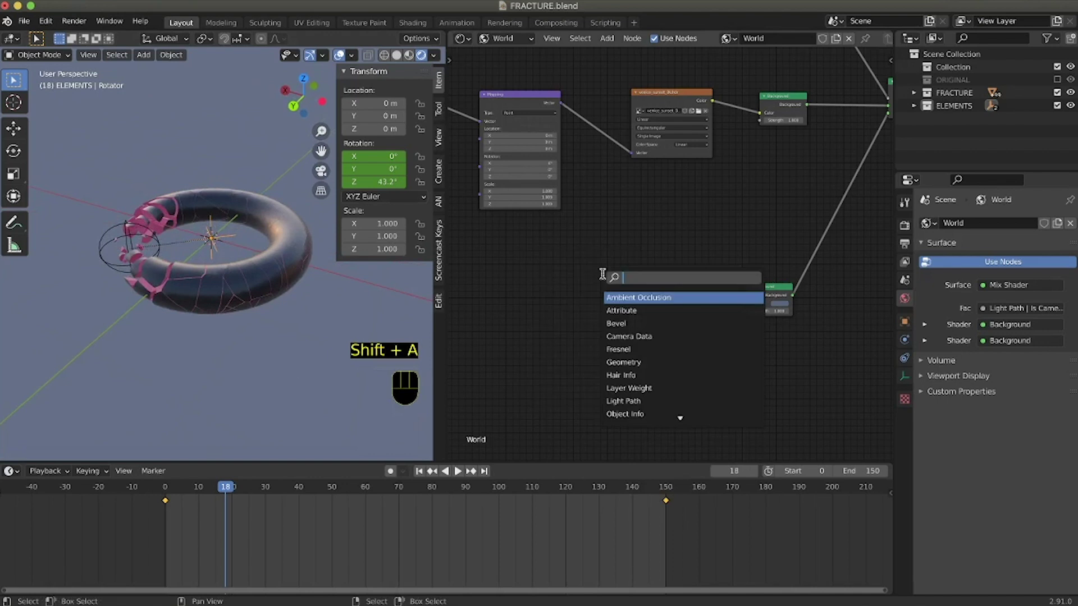
{"action": "type", "text": "gradi"}
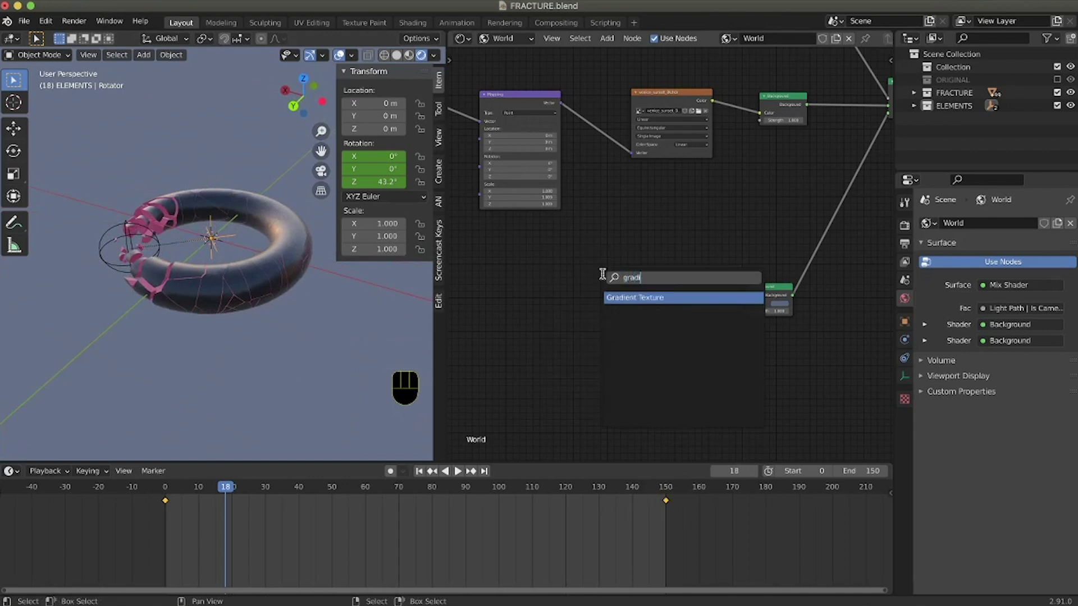
{"action": "left_click", "coordinate": [669, 301]}
{"action": "left_click", "coordinate": [554, 324]}
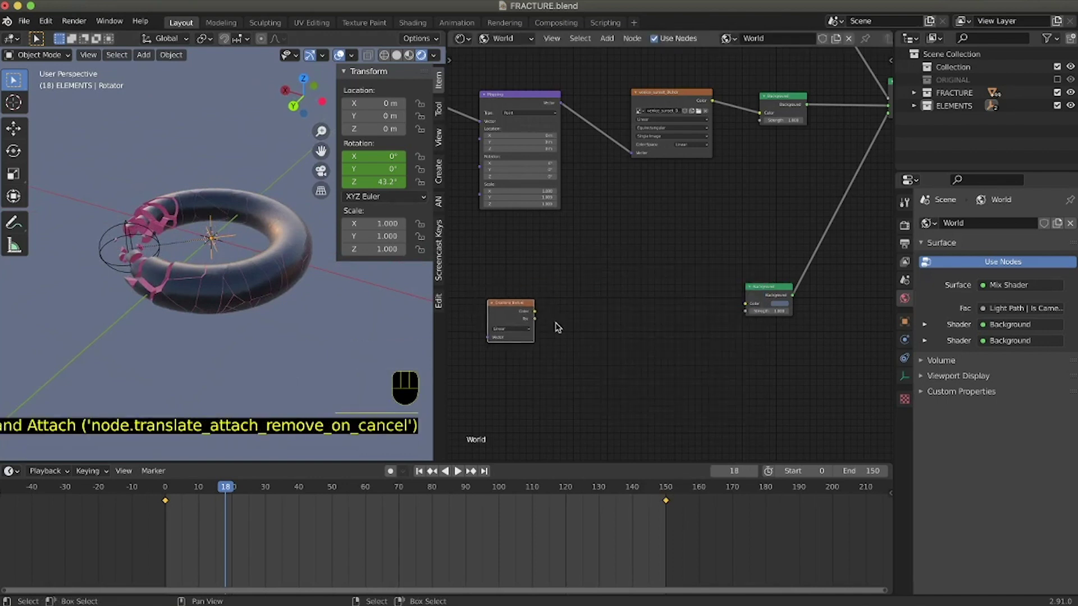
{"action": "scroll", "coordinate": [685, 365], "scroll_direction": "left", "scroll_amount": 4}
{"action": "left_click", "coordinate": [627, 333]}
{"action": "left_click", "coordinate": [627, 340]}
{"action": "left_click", "coordinate": [788, 378]}
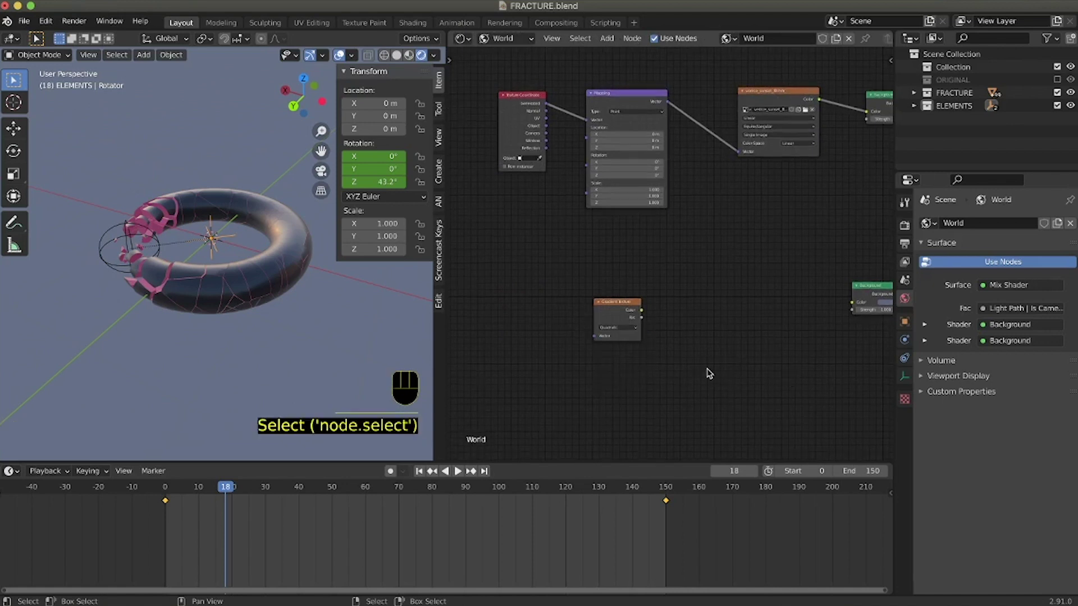
- Move the lower Background node slightly down and add a ColorRamp node between it and the Gradient Texture
{"action": "scroll", "coordinate": [709, 373], "scroll_direction": "right", "scroll_amount": 3, "text": "ctrl"}
{"action": "left_click_drag", "start_coordinate": [807, 286], "coordinate": [808, 300]}
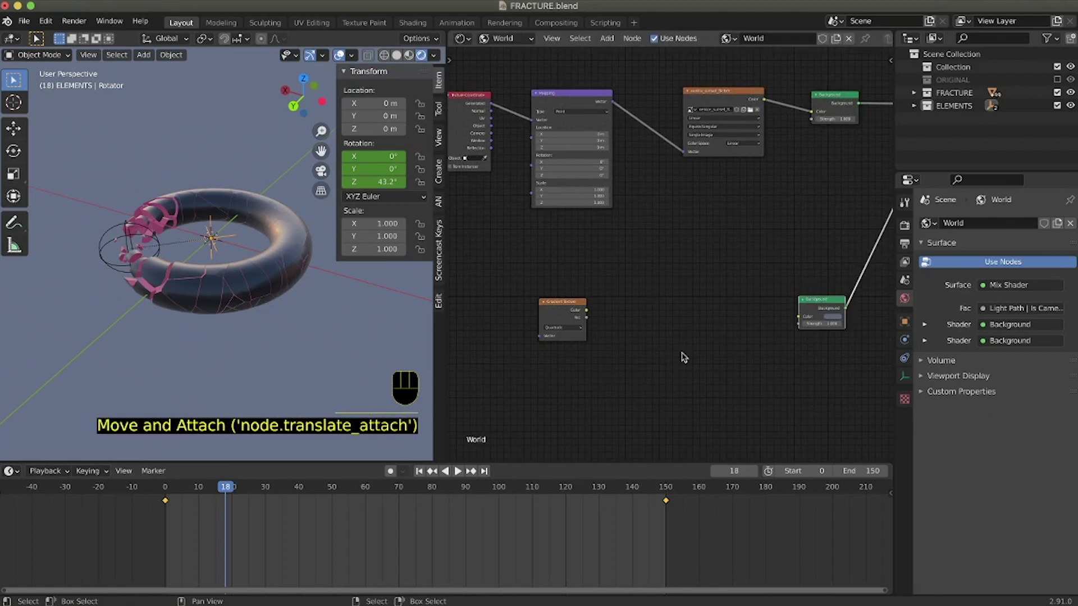
{"action": "scroll", "coordinate": [681, 336], "scroll_direction": "right", "scroll_amount": 1, "text": "ctrl"}
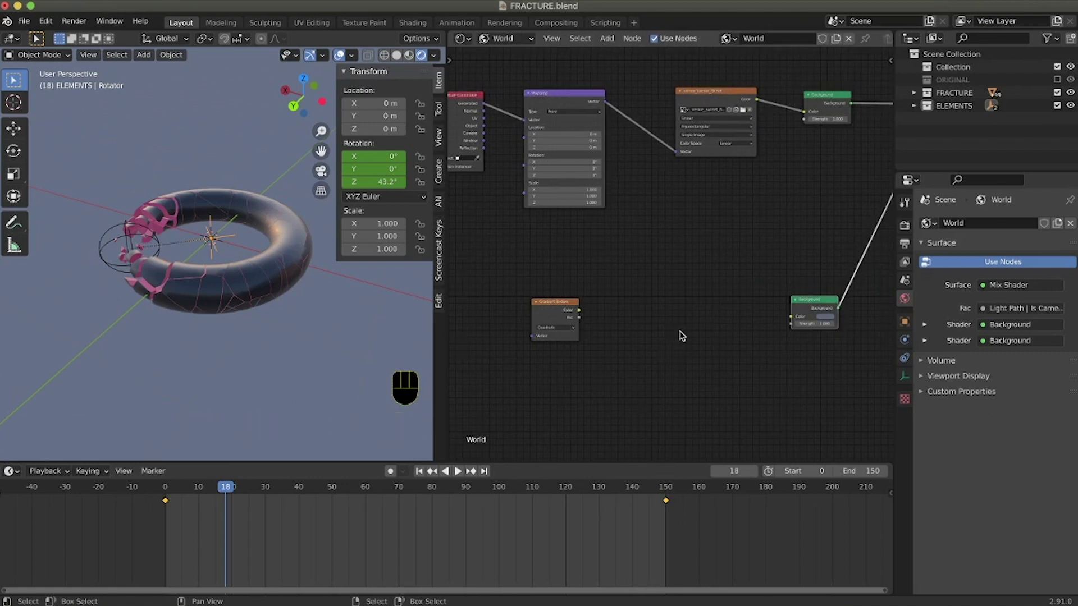
{"action": "key", "text": "shift+a"}
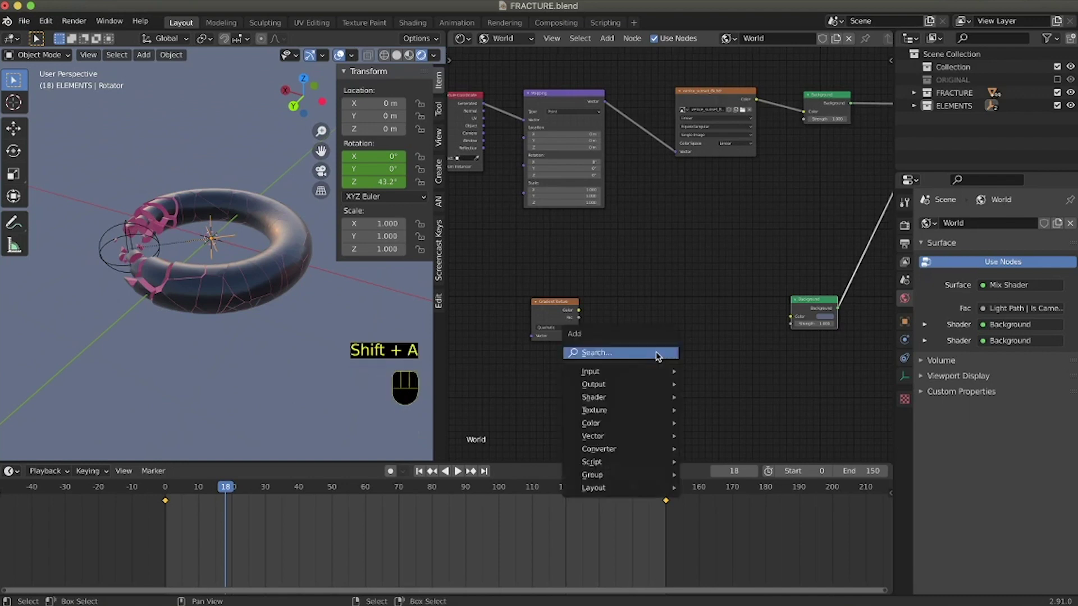
{"action": "mouse_move", "coordinate": [644, 442]}
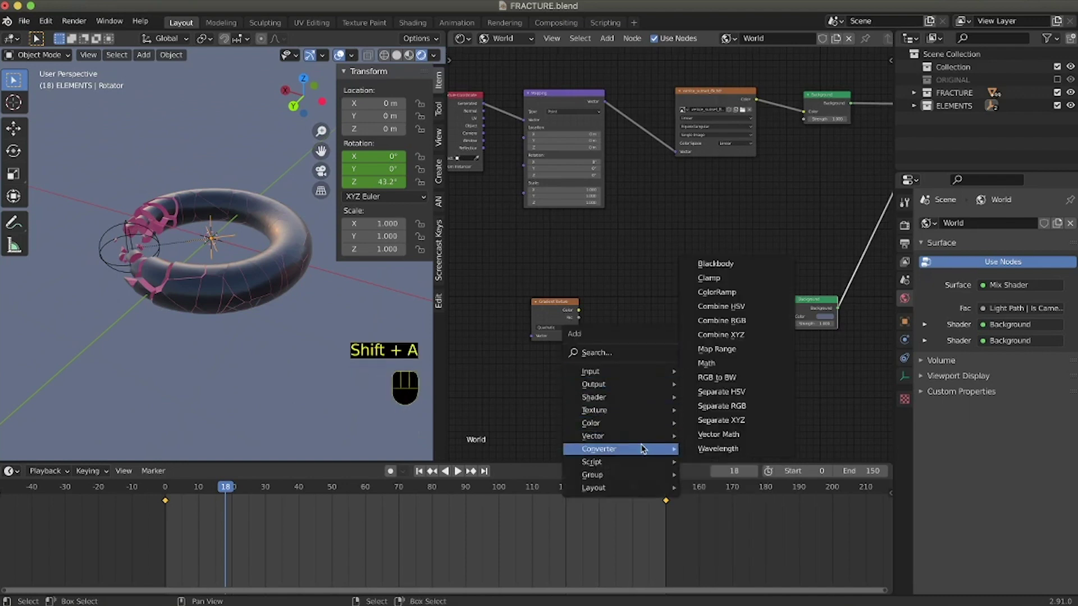
{"action": "left_click", "coordinate": [756, 295]}
{"action": "left_click_drag", "start_coordinate": [756, 296], "coordinate": [639, 297]}
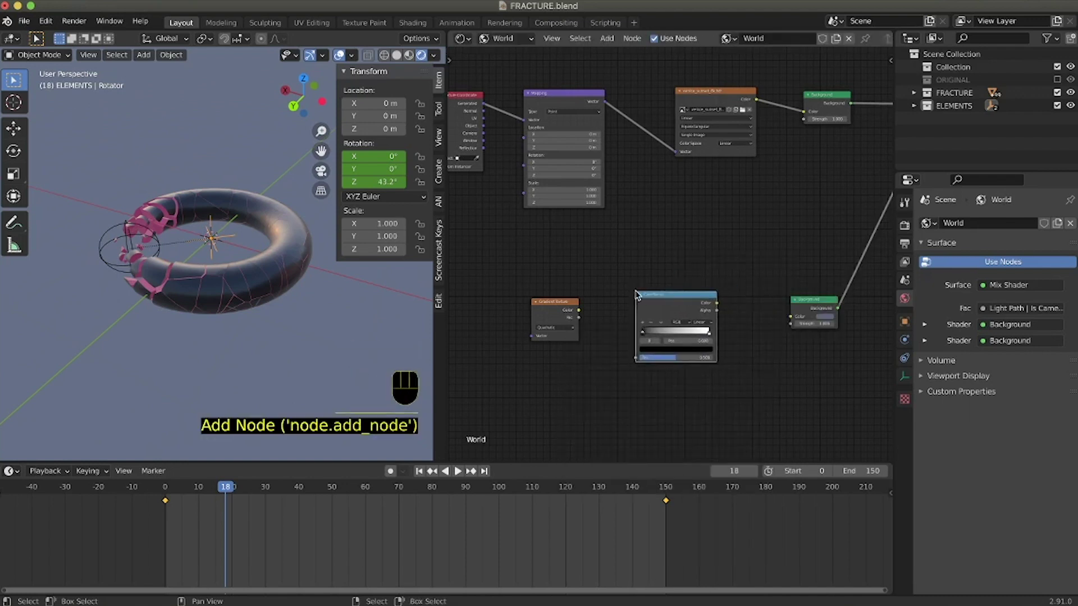
{"action": "left_click", "coordinate": [639, 297]}
- Link the Gradient Texture's Color to the ColorRamp's Fac and the ColorRamp's Color to the lower Background's Color
{"action": "left_click", "coordinate": [584, 318]}
{"action": "left_click_drag", "start_coordinate": [584, 318], "coordinate": [637, 357]}
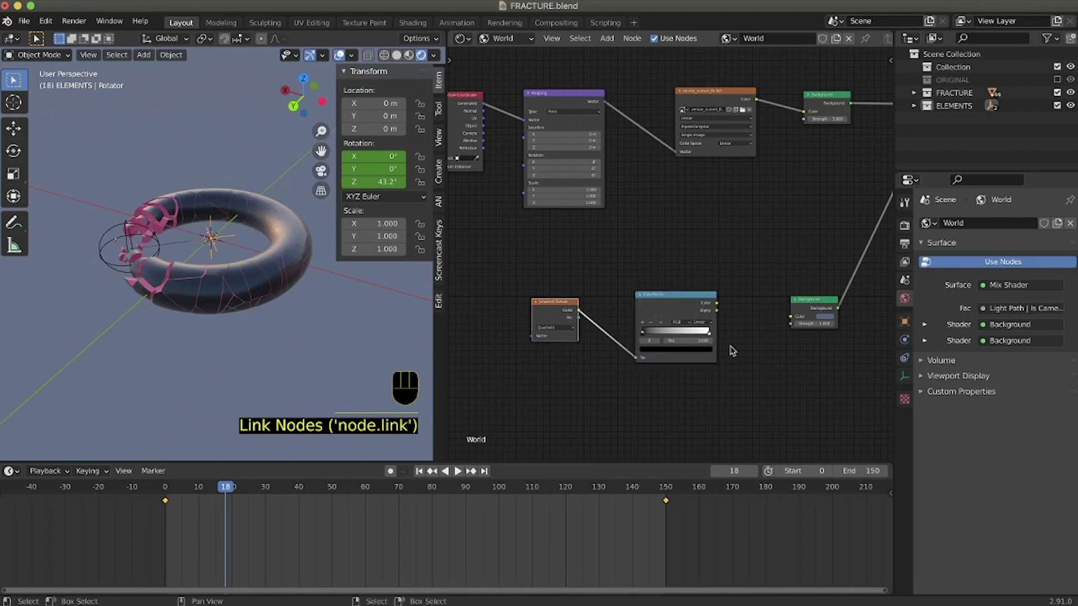
{"action": "left_click_drag", "start_coordinate": [717, 305], "coordinate": [792, 316]}
{"action": "scroll", "coordinate": [758, 262], "scroll_direction": "left", "scroll_amount": 4}
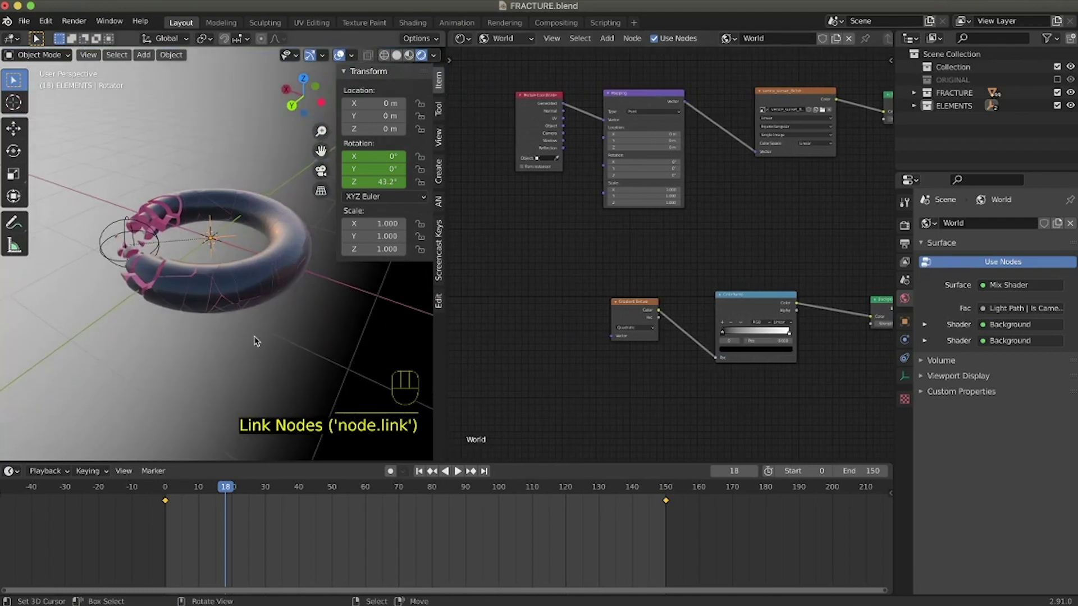
{"action": "scroll", "coordinate": [364, 313], "scroll_direction": "down", "scroll_amount": 8}
{"action": "middle_click_drag", "start_coordinate": [365, 313], "coordinate": [366, 310]}
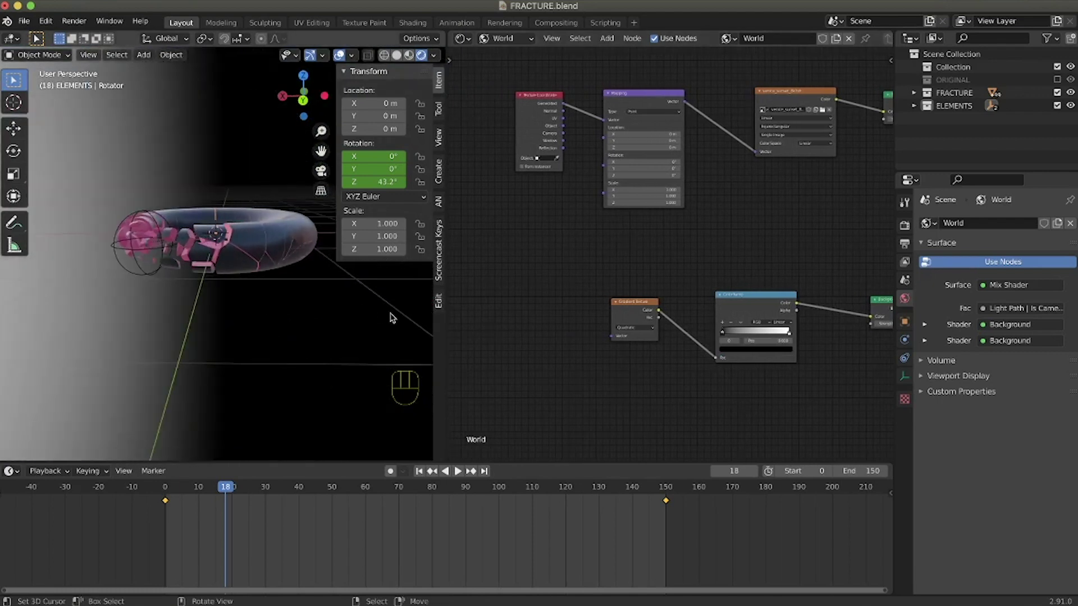
{"action": "scroll", "coordinate": [624, 381], "scroll_direction": "left", "scroll_amount": 1, "text": "ctrl"}
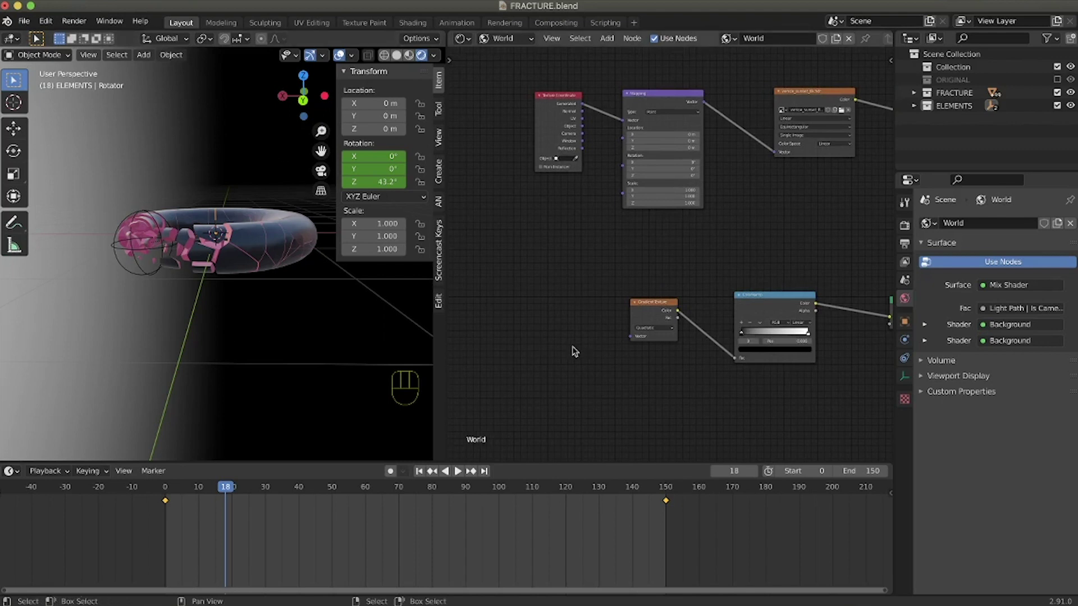
- Move the Texture Coordinate and Mapping nodes away from the Environment Texture and place a duplicate Mapping node before the Gradient Texture
{"action": "scroll", "coordinate": [737, 182], "scroll_direction": "left", "scroll_amount": 1, "text": "ctrl"}
{"action": "left_click_drag", "start_coordinate": [566, 93], "coordinate": [463, 111]}
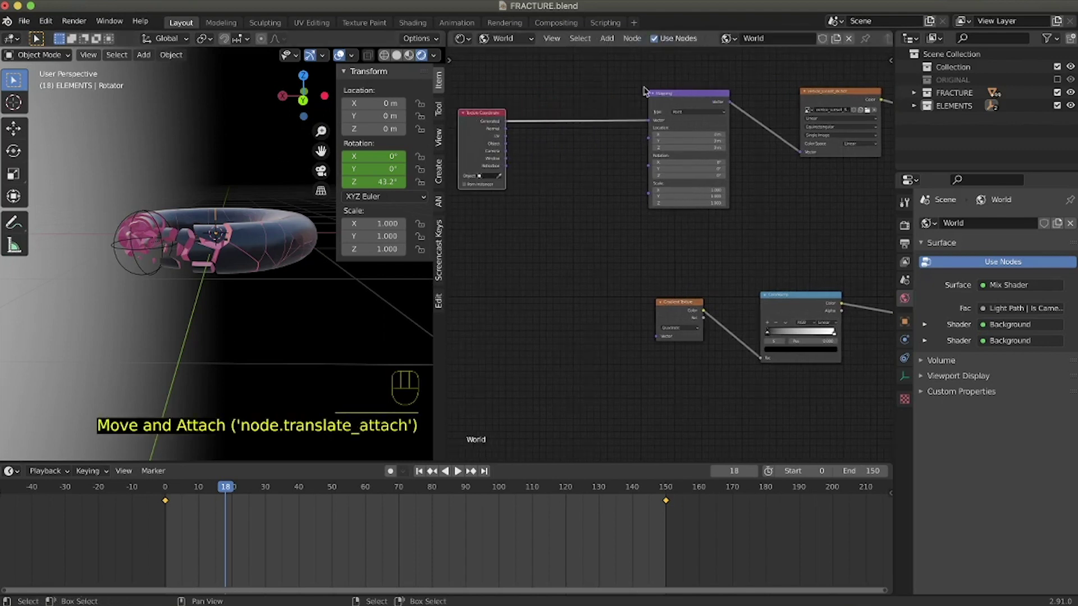
{"action": "left_click_drag", "start_coordinate": [683, 97], "coordinate": [566, 118]}
{"action": "left_click", "coordinate": [584, 121], "text": "shift"}
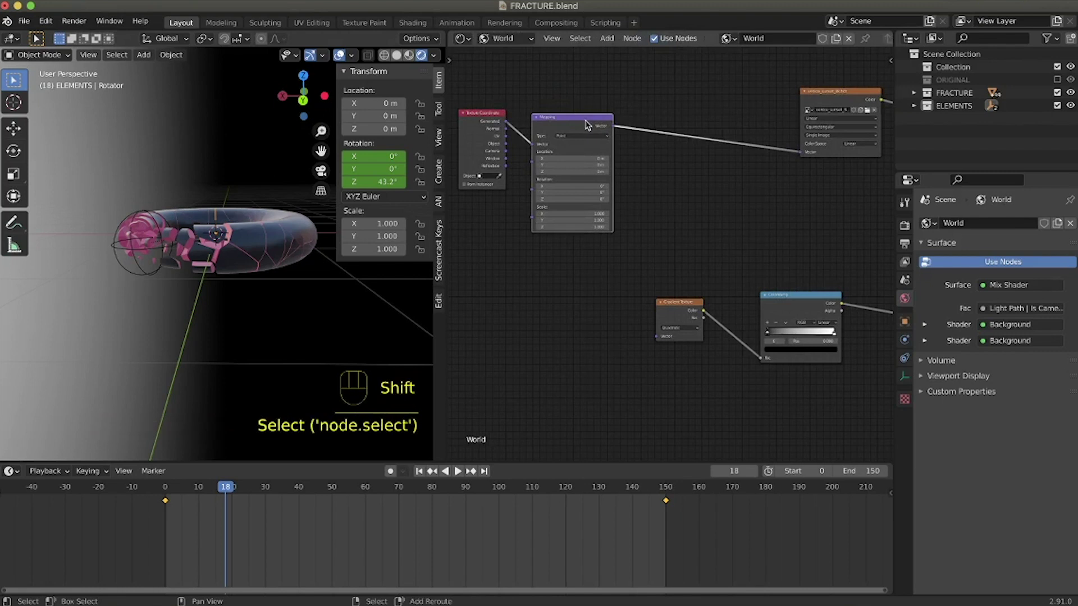
{"action": "key", "text": "shift+d"}
{"action": "left_click", "coordinate": [595, 286]}
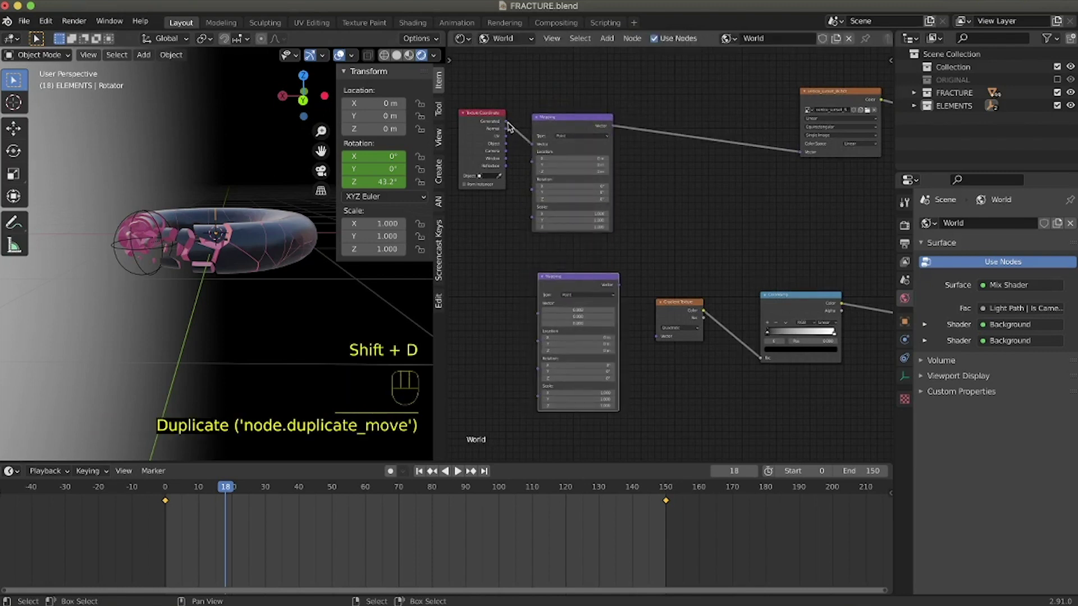
- Link Texture Coordinate's Generated output to the duplicate Mapping node's Vector, and that node's output to the Gradient Texture's Vector
{"action": "left_click_drag", "start_coordinate": [507, 125], "coordinate": [539, 303]}
{"action": "left_click_drag", "start_coordinate": [598, 276], "coordinate": [660, 341]}
{"action": "left_click_drag", "start_coordinate": [679, 307], "coordinate": [684, 311]}
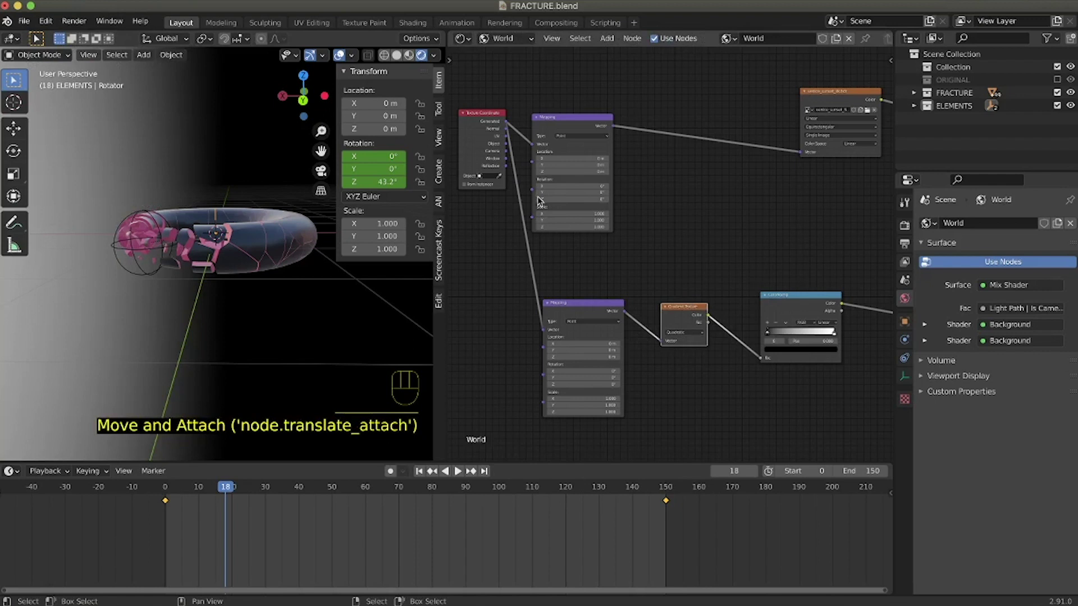
- Rearrange the Texture Coordinate, Mapping and Gradient Texture nodes to tidy the two branches
{"action": "middle_click_drag", "start_coordinate": [489, 114], "coordinate": [553, 108]}
{"action": "left_click_drag", "start_coordinate": [580, 112], "coordinate": [485, 146]}
{"action": "left_click_drag", "start_coordinate": [681, 119], "coordinate": [674, 117]}
{"action": "left_click_drag", "start_coordinate": [698, 307], "coordinate": [671, 265]}
{"action": "scroll", "coordinate": [706, 385], "scroll_direction": "up", "scroll_amount": 5, "text": "ctrl"}
{"action": "scroll", "coordinate": [755, 424], "scroll_direction": "down", "scroll_amount": 5}
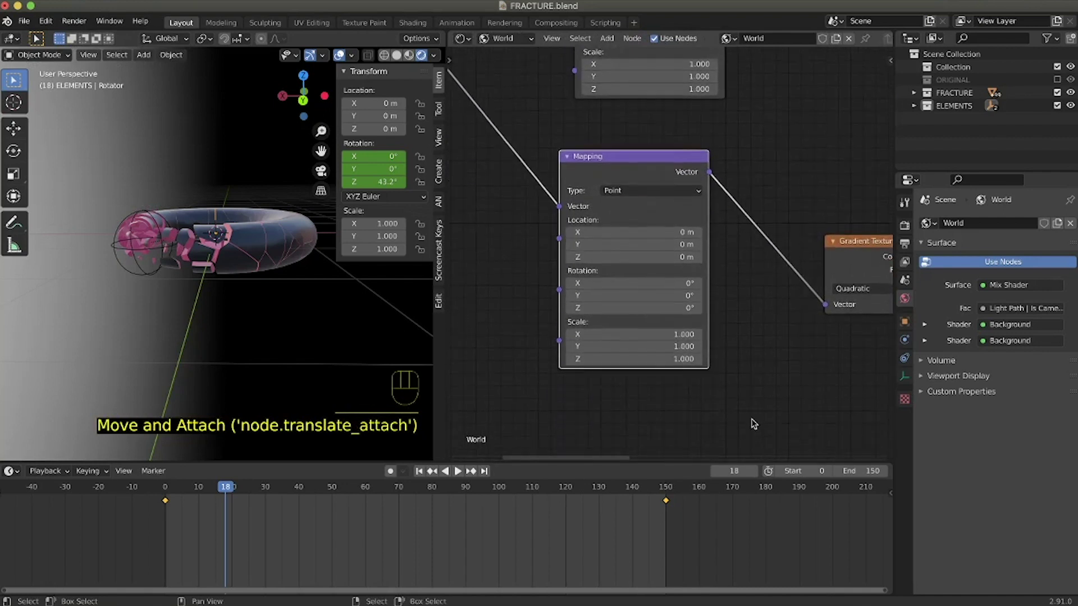
- Set the Y rotation of the gradient's Mapping node to 90° so the background gradient runs vertically
{"action": "left_click_drag", "start_coordinate": [689, 310], "coordinate": [730, 310]}
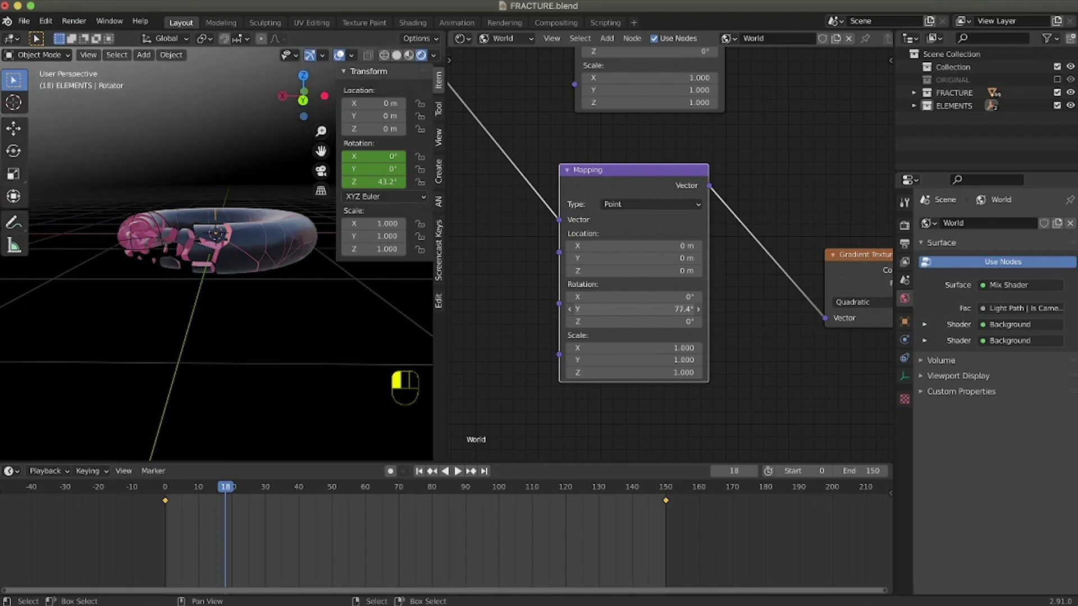
{"action": "left_click", "coordinate": [678, 309]}
{"action": "type", "text": "9"}
{"action": "key", "text": "Return"}
{"action": "scroll", "coordinate": [676, 310], "scroll_direction": "down", "scroll_amount": 1}
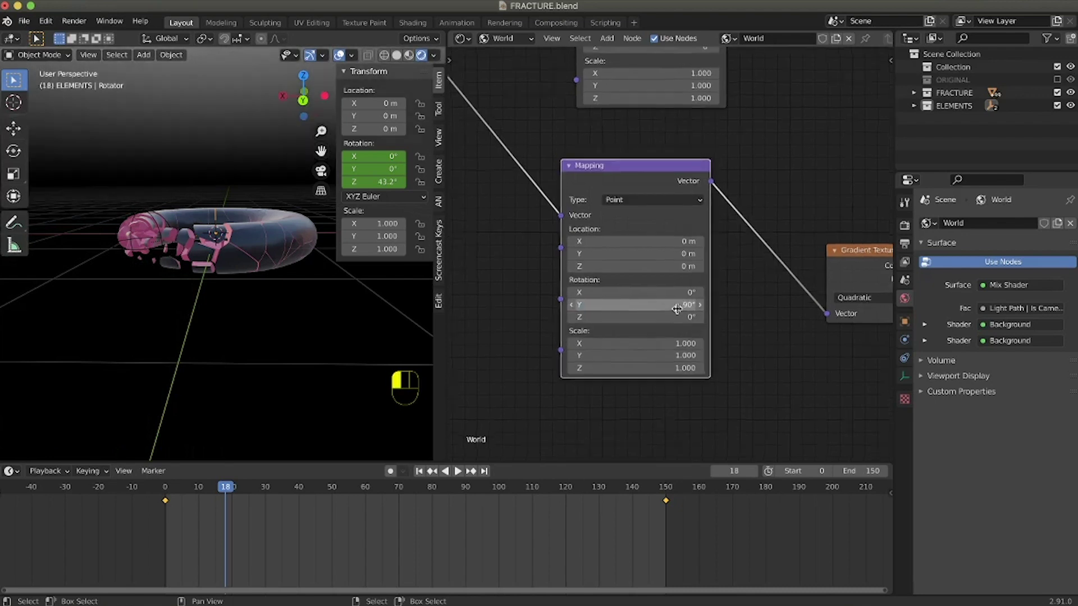
{"action": "scroll", "coordinate": [188, 225], "scroll_direction": "down", "scroll_amount": 9, "text": "ctrl"}
{"action": "scroll", "coordinate": [188, 224], "scroll_direction": "up", "scroll_amount": 2, "text": "ctrl"}
{"action": "scroll", "coordinate": [189, 226], "scroll_direction": "down", "scroll_amount": 5}
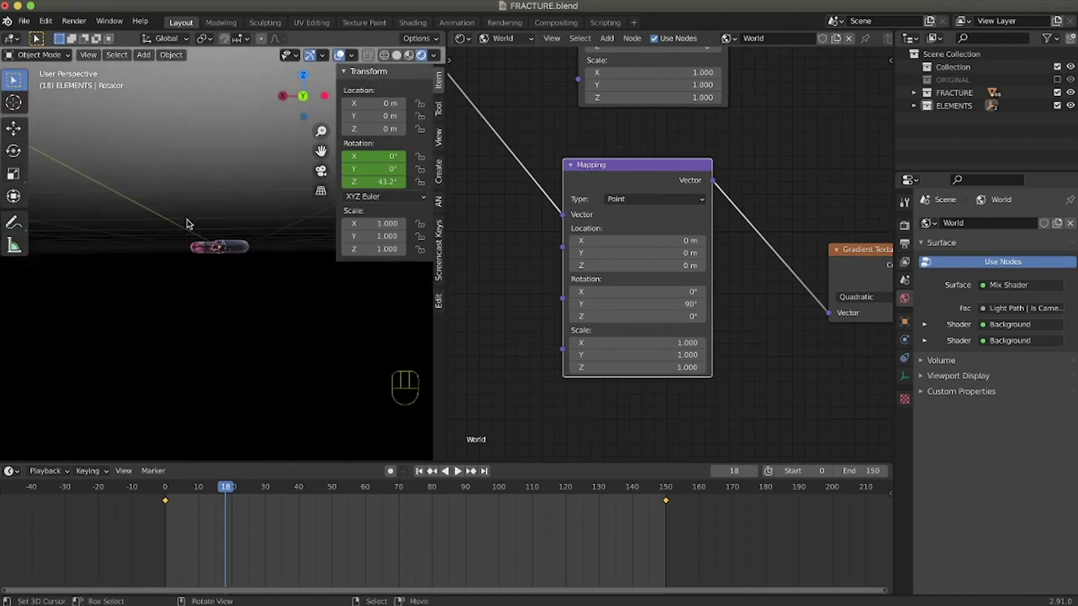
{"action": "scroll", "coordinate": [189, 225], "scroll_direction": "up", "scroll_amount": 5}
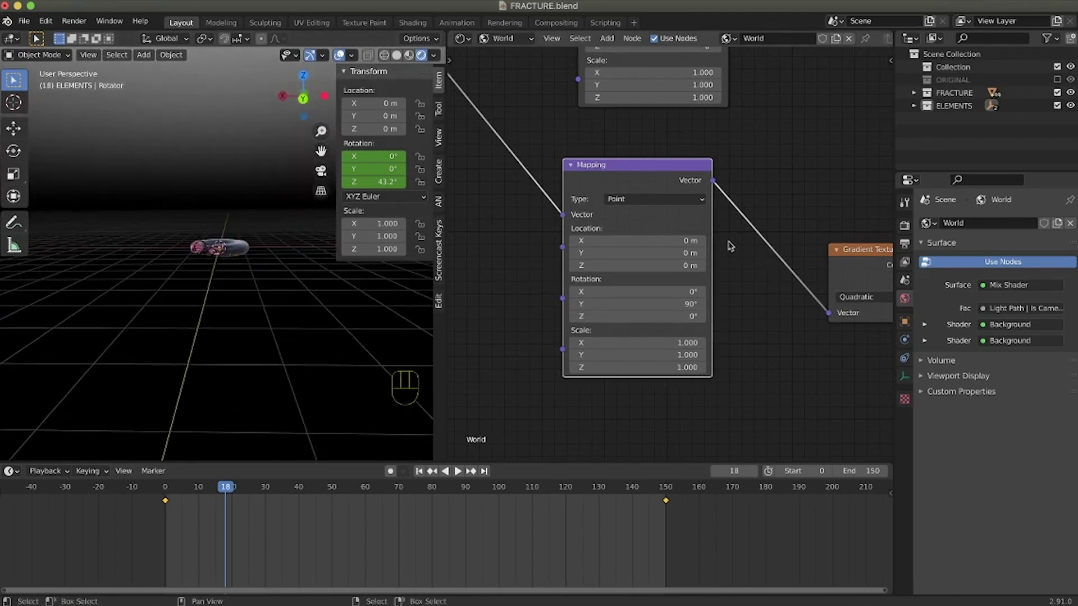
- Set the X location of the gradient's Mapping node to 0.24 m, judging the gradient from the front perspective view
{"action": "left_click_drag", "start_coordinate": [696, 240], "coordinate": [724, 240], "text": "shift"}
{"action": "key", "text": "KP_1"}
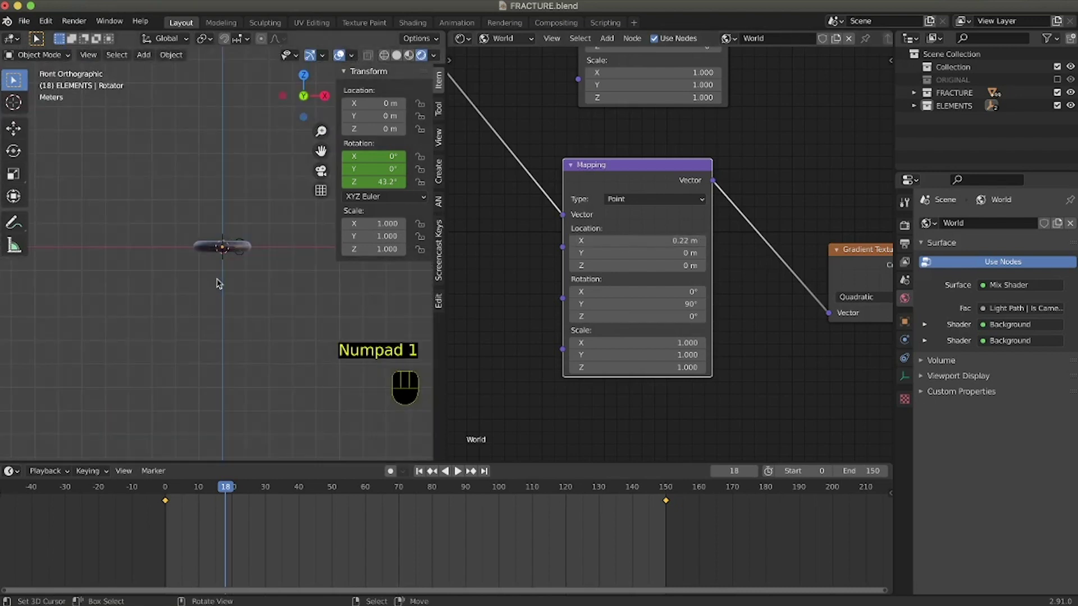
{"action": "key", "text": "KP_5"}
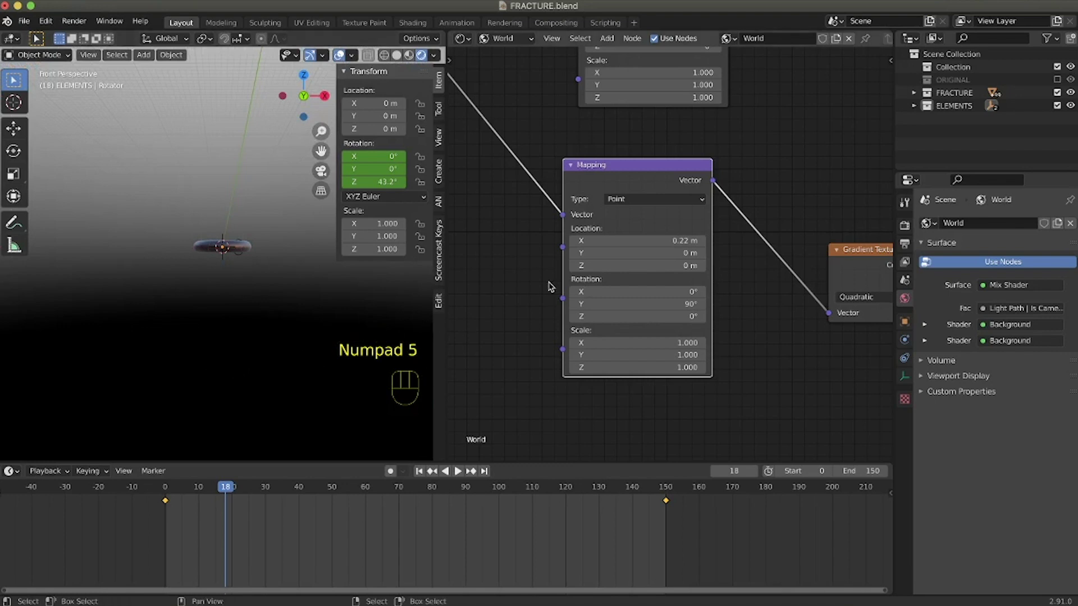
{"action": "middle_click_drag", "start_coordinate": [287, 304], "coordinate": [236, 301], "text": "ctrl"}
{"action": "key", "text": "KP_1"}
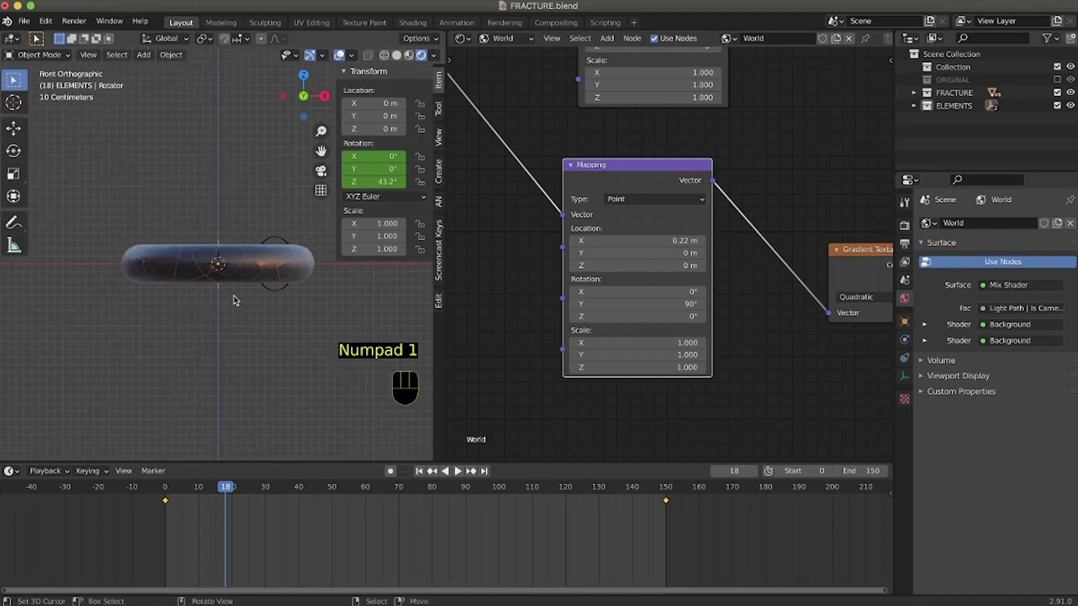
{"action": "key", "text": "KP_5"}
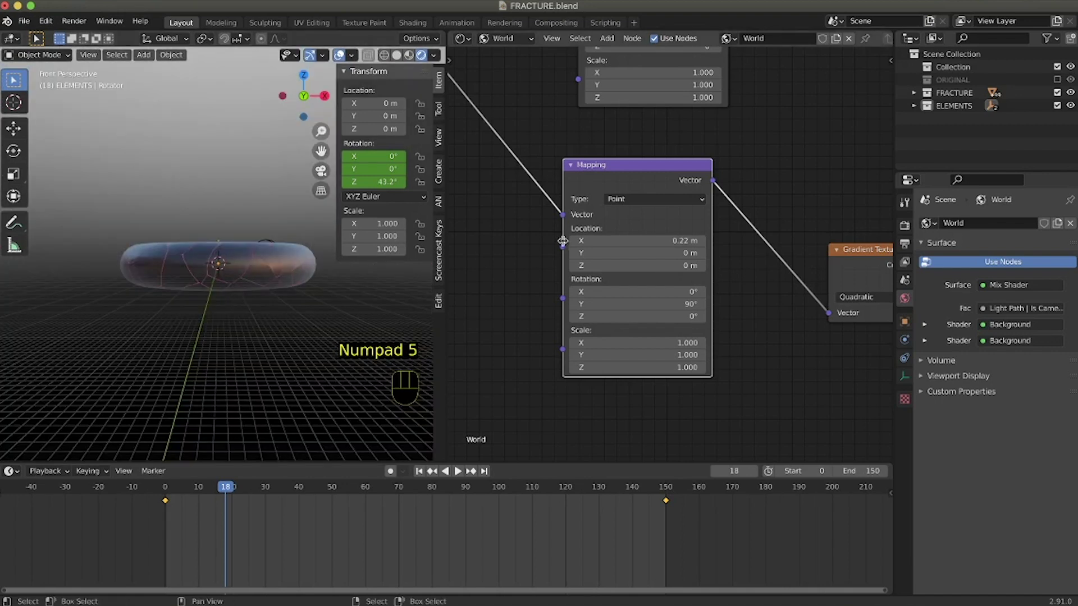
{"action": "left_click_drag", "start_coordinate": [682, 241], "coordinate": [703, 241], "text": "shift"}
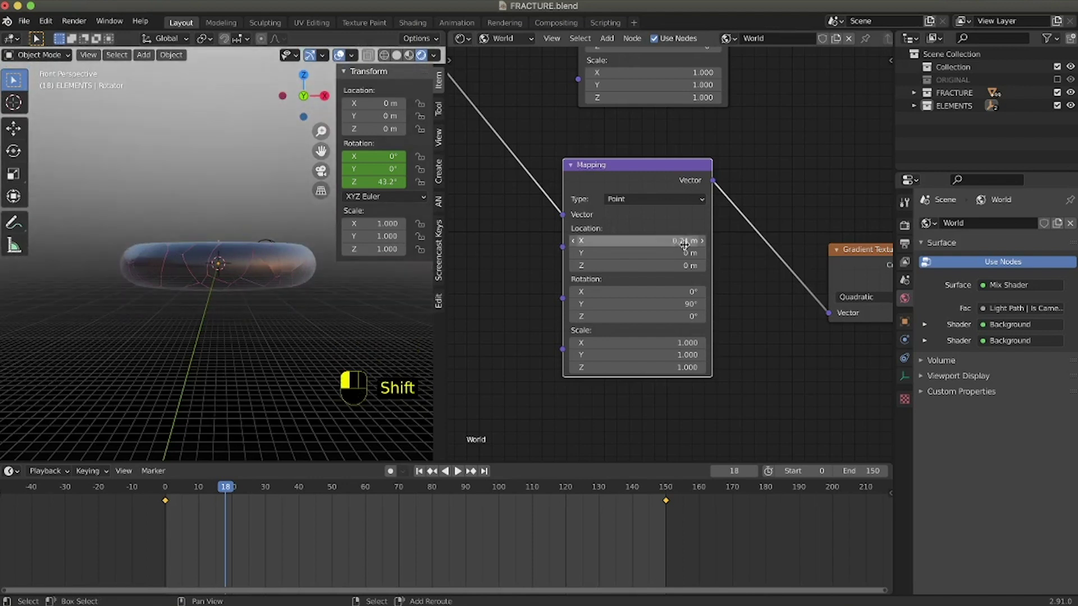
- Try uniform scales of 0.5, 3 and 2 on the gradient's Mapping node, checking the background from different viewing angles
{"action": "left_click_drag", "start_coordinate": [677, 345], "coordinate": [678, 368]}
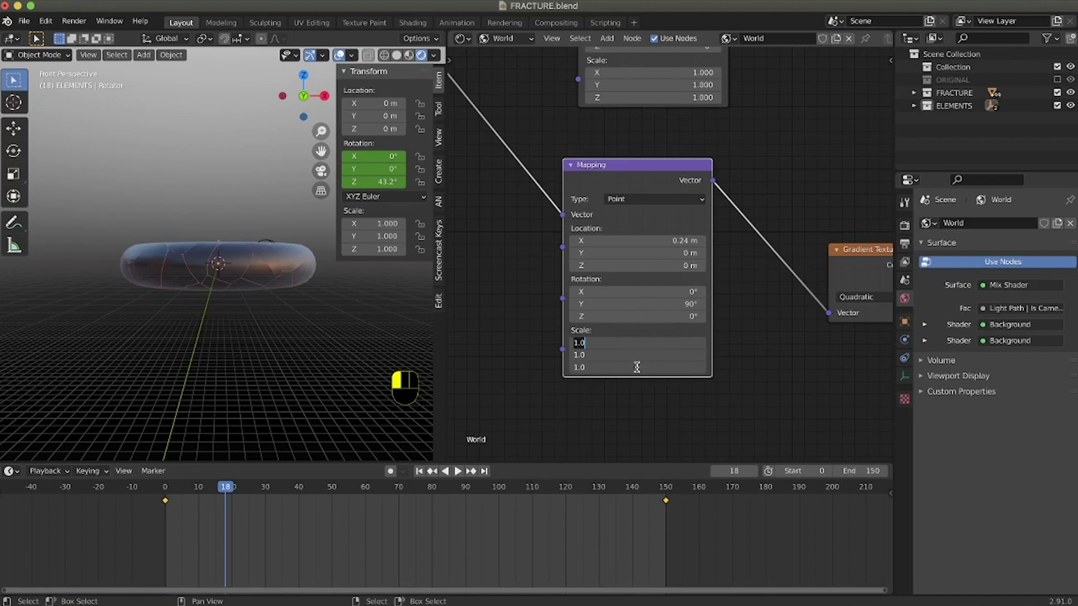
{"action": "type", "text": "0.5"}
{"action": "key", "text": "Return"}
{"action": "left_click_drag", "start_coordinate": [677, 338], "coordinate": [676, 365]}
{"action": "type", "text": "3"}
{"action": "key", "text": "Return"}
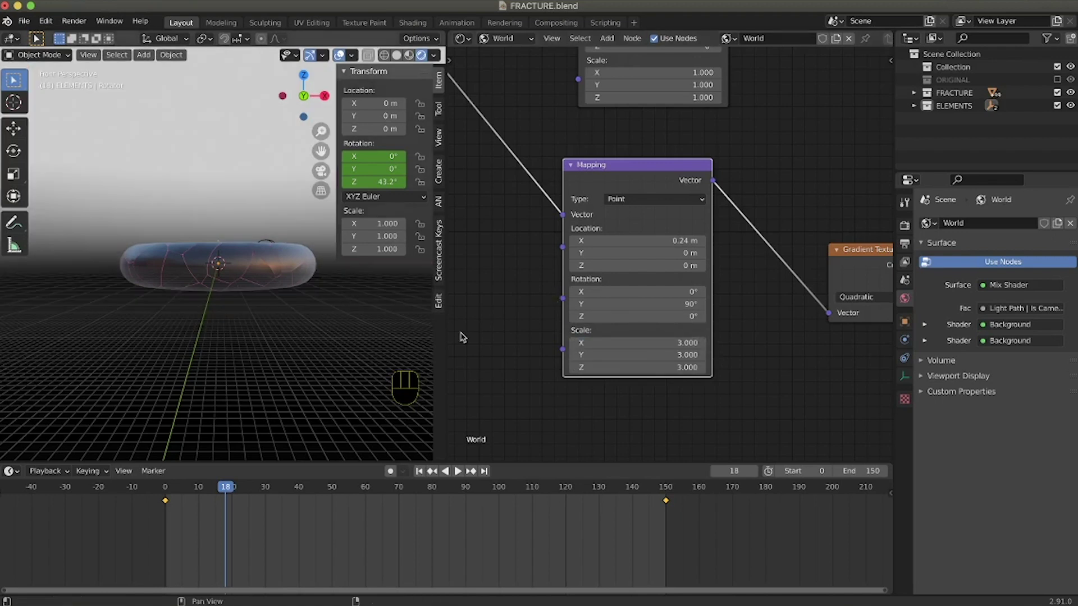
{"action": "middle_click_drag", "start_coordinate": [408, 338], "coordinate": [384, 306]}
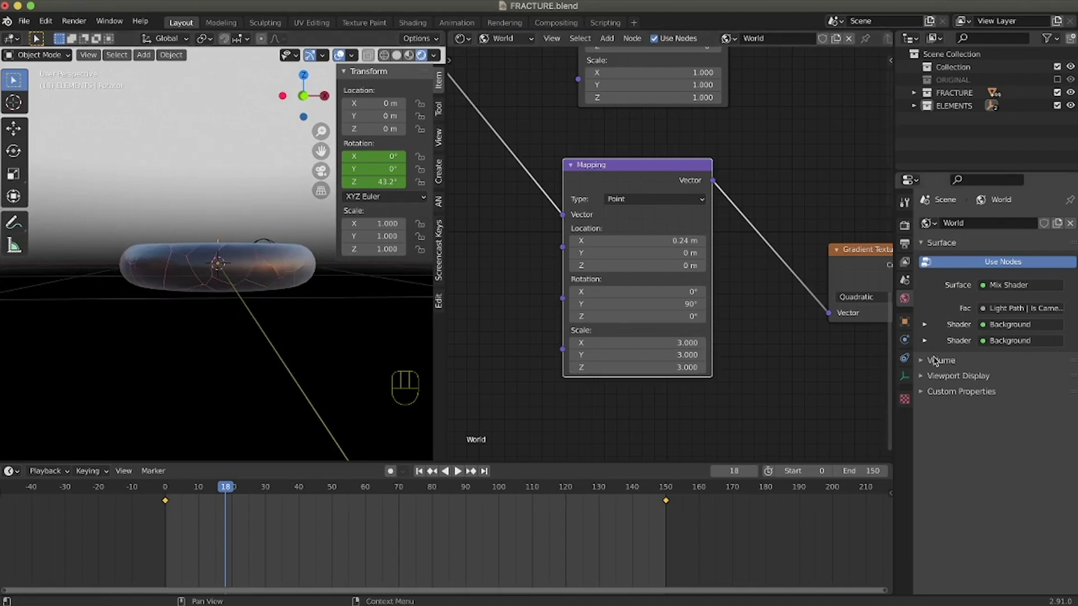
{"action": "left_click", "coordinate": [643, 344]}
{"action": "type", "text": "2"}
{"action": "key", "text": "Return"}
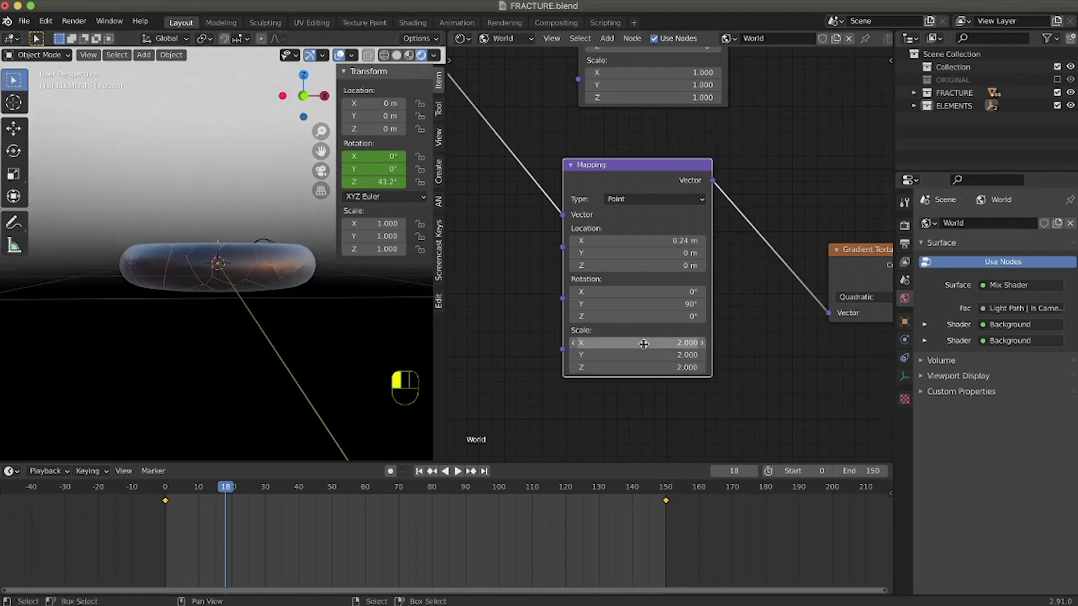
- Set the scale of the gradient's Mapping node to 1.5 on all three axes
{"action": "left_click", "coordinate": [672, 345]}
{"action": "type", "text": "1"}
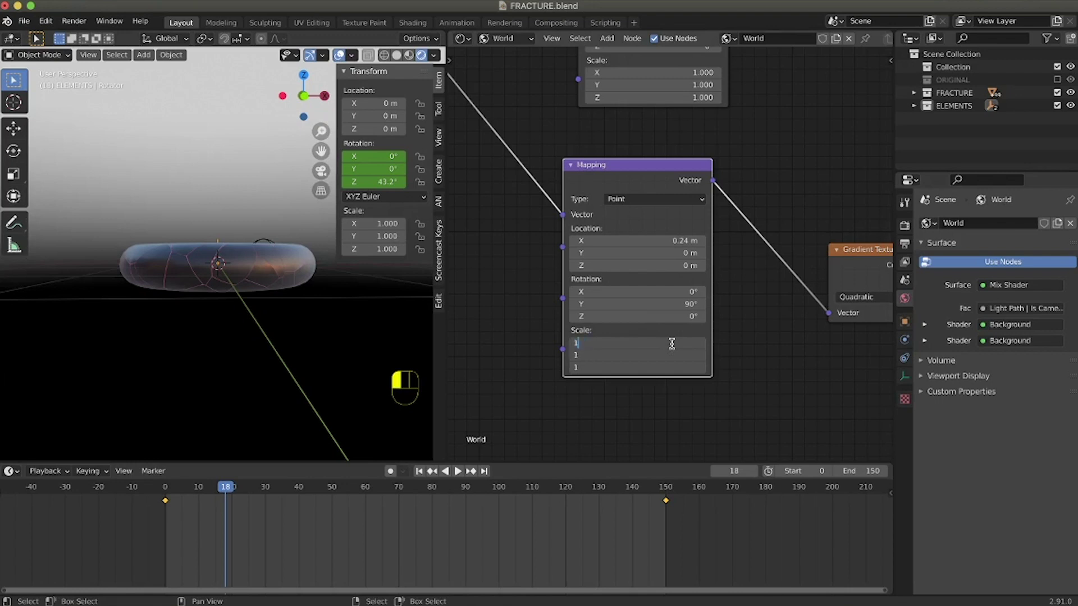
{"action": "type", "text": ".5"}
{"action": "key", "text": "Return"}
- Colour the ColorRamp's black stop a dark muted blue with hue 0.571, saturation 0.176 and value 0.262
{"action": "scroll", "coordinate": [804, 389], "scroll_direction": "right", "scroll_amount": 10}
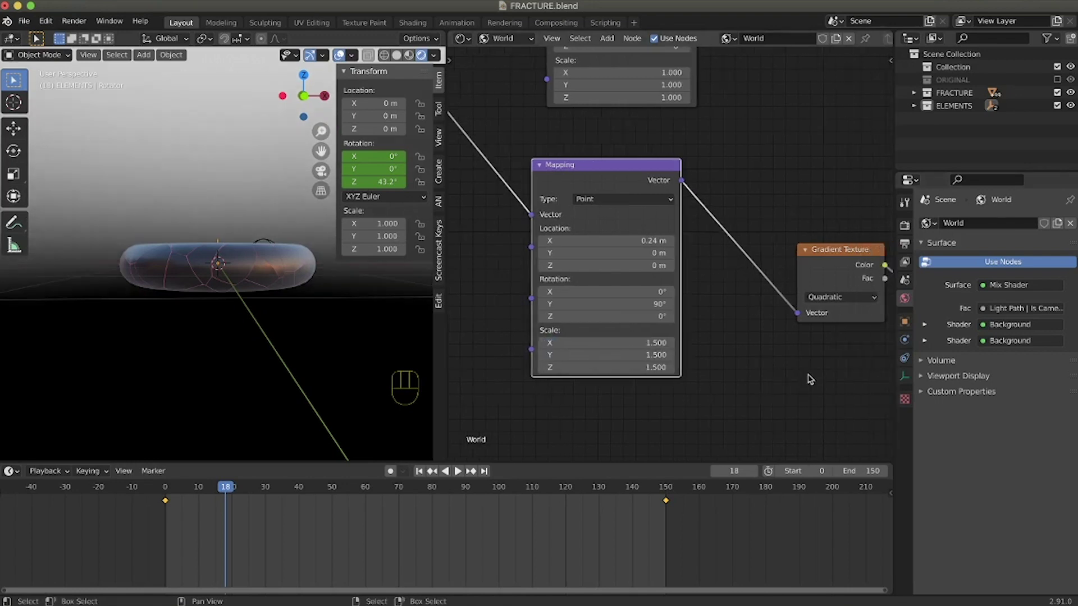
{"action": "scroll", "coordinate": [804, 389], "scroll_direction": "right", "scroll_amount": 5}
{"action": "left_click_drag", "start_coordinate": [562, 321], "coordinate": [562, 357]}
{"action": "left_click", "coordinate": [571, 349]}
{"action": "mouse_move", "coordinate": [664, 257]}
{"action": "left_mouse_down"}
{"action": "mouse_move", "coordinate": [664, 226]}
{"action": "mouse_move", "coordinate": [611, 208]}
{"action": "left_mouse_up"}
{"action": "scroll", "coordinate": [598, 219], "scroll_direction": "down", "scroll_amount": 3}
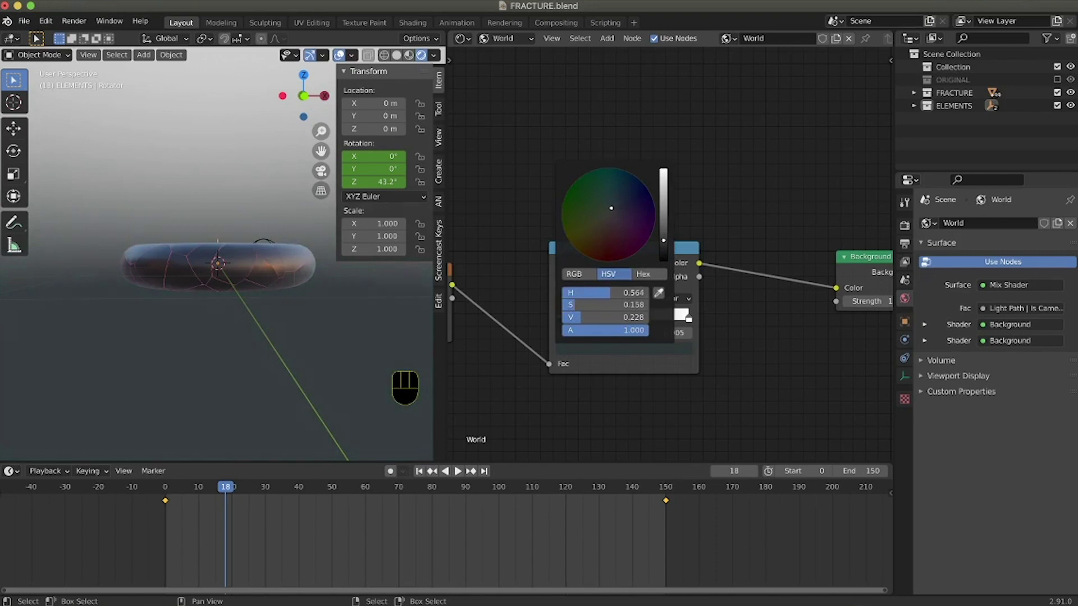
{"action": "left_click_drag", "start_coordinate": [663, 240], "coordinate": [663, 235]}
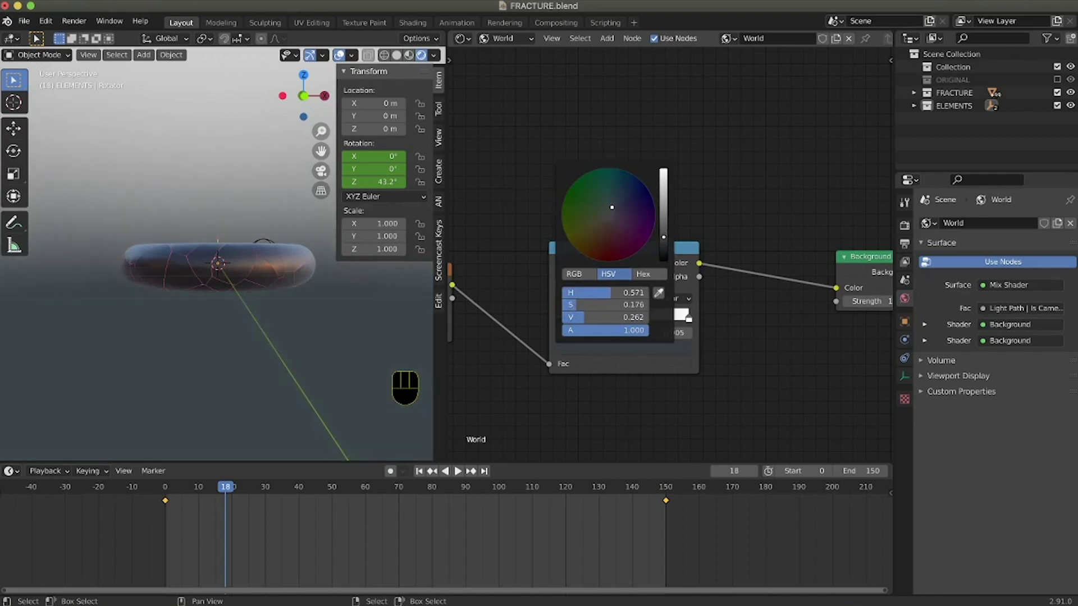
- Tint the ColorRamp's white stop a pale cyan, judging the background behind the torus
{"action": "left_click", "coordinate": [689, 319]}
{"action": "left_click", "coordinate": [576, 351]}
{"action": "left_click", "coordinate": [607, 211]}
{"action": "left_click_drag", "start_coordinate": [606, 212], "coordinate": [611, 197]}
{"action": "middle_click_drag", "start_coordinate": [239, 347], "coordinate": [245, 349]}
{"action": "scroll", "coordinate": [245, 349], "scroll_direction": "down", "scroll_amount": 5}
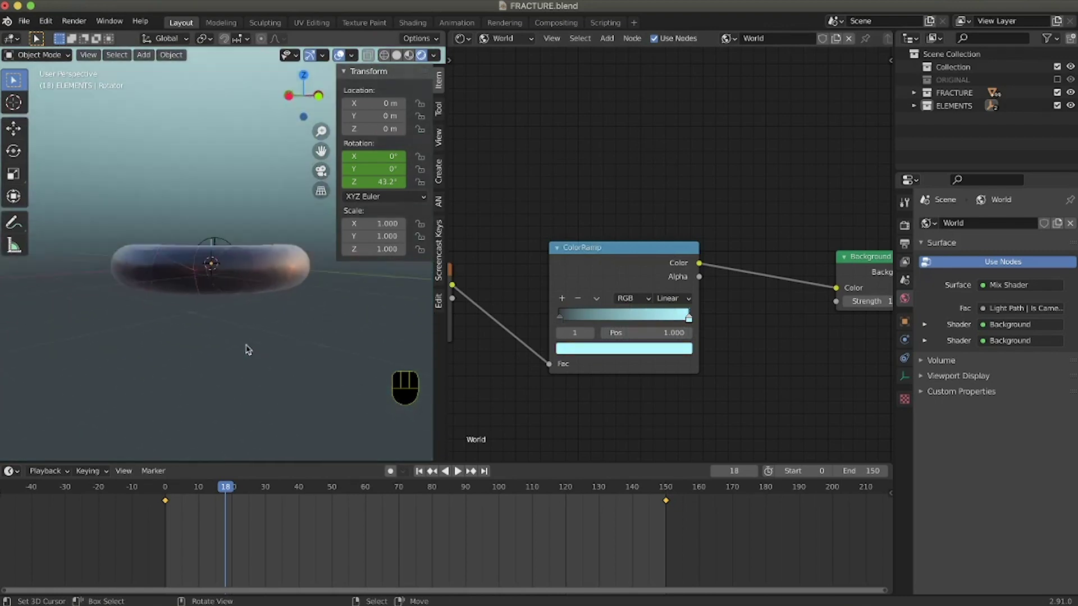
- Move the ColorRamp's dark and light stops out to positions 0 and 1 at the ends of the ramp
{"action": "scroll", "coordinate": [245, 350], "scroll_direction": "up", "scroll_amount": 3}
{"action": "mouse_move", "coordinate": [563, 319]}
{"action": "left_mouse_down"}
{"action": "mouse_move", "coordinate": [586, 318]}
{"action": "mouse_move", "coordinate": [546, 319]}
{"action": "left_mouse_up"}
{"action": "left_click_drag", "start_coordinate": [679, 320], "coordinate": [721, 321]}
- Set the X location of the gradient's Mapping node to 0.4 m, judging the horizon from several angles
{"action": "scroll", "coordinate": [255, 287], "scroll_direction": "right", "scroll_amount": 3}
{"action": "scroll", "coordinate": [255, 287], "scroll_direction": "left", "scroll_amount": 1}
{"action": "scroll", "coordinate": [600, 344], "scroll_direction": "down", "scroll_amount": 2, "text": "ctrl"}
{"action": "scroll", "coordinate": [548, 383], "scroll_direction": "left", "scroll_amount": 8, "text": "ctrl"}
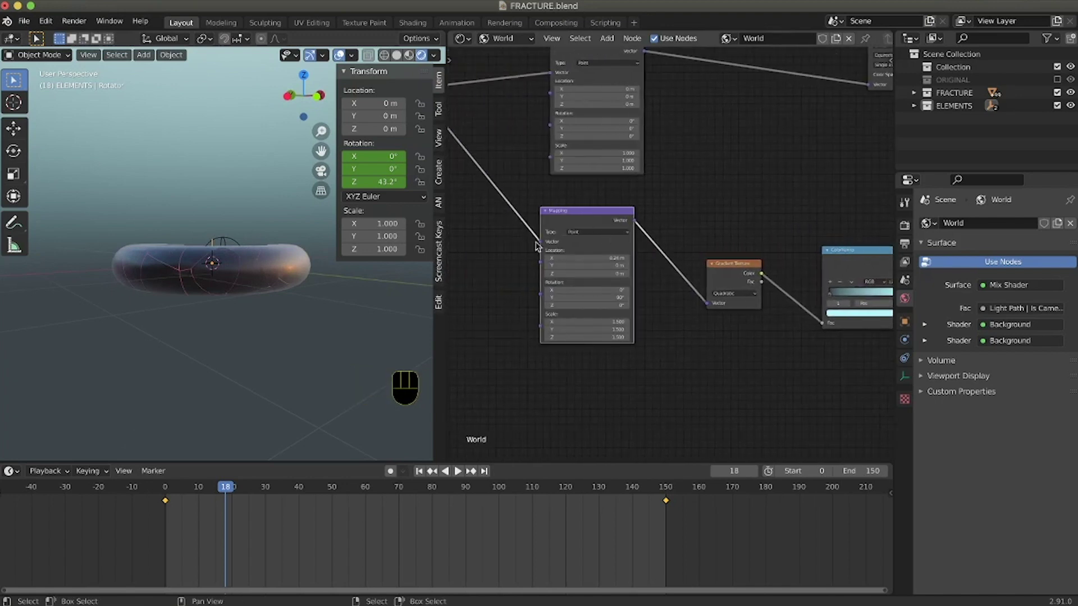
{"action": "scroll", "coordinate": [316, 303], "scroll_direction": "down", "scroll_amount": 5}
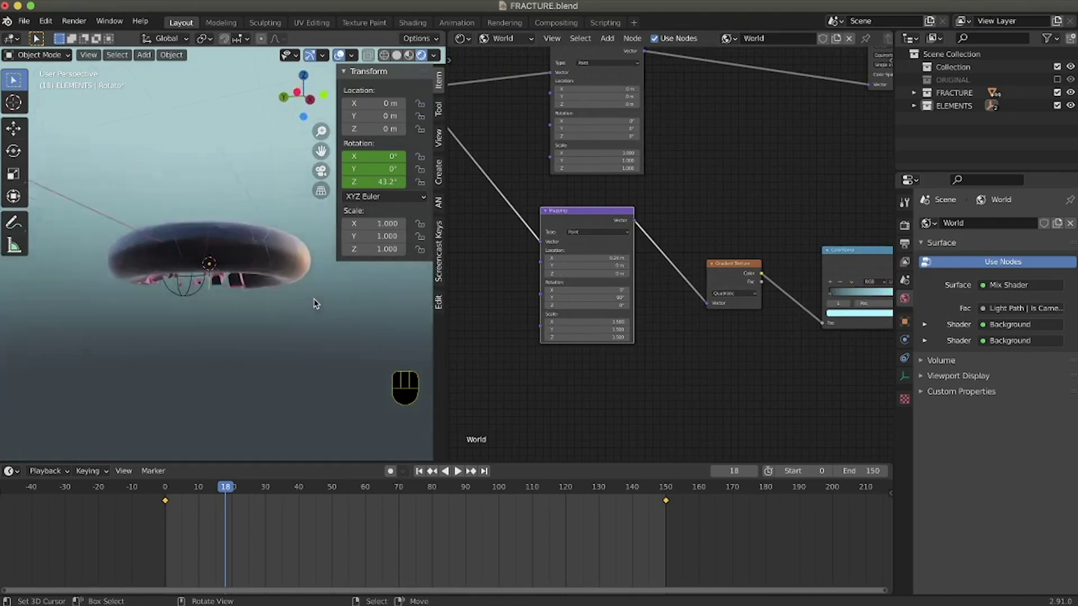
{"action": "scroll", "coordinate": [316, 303], "scroll_direction": "up", "scroll_amount": 5}
{"action": "middle_click_drag", "start_coordinate": [318, 304], "coordinate": [321, 301]}
{"action": "left_click_drag", "start_coordinate": [611, 258], "coordinate": [635, 258], "text": "shift"}
{"action": "scroll", "coordinate": [356, 320], "scroll_direction": "down", "scroll_amount": 5}
{"action": "scroll", "coordinate": [356, 320], "scroll_direction": "up", "scroll_amount": 3}
{"action": "middle_click_drag", "start_coordinate": [357, 324], "coordinate": [365, 320]}
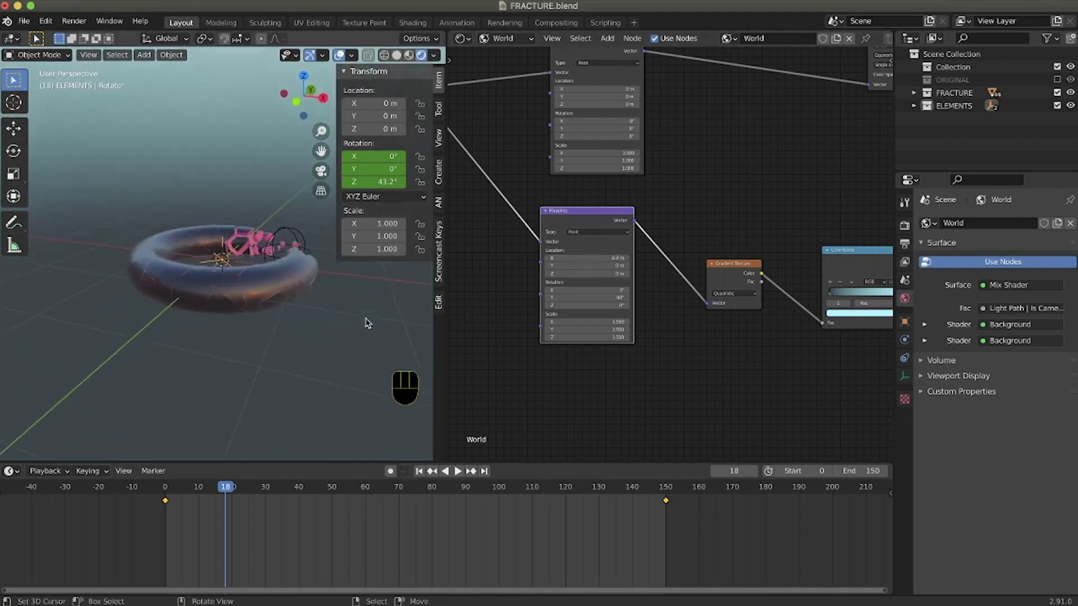
- Brighten the ColorRamp's dark stop slightly and inspect the background around the torus and its fragments
{"action": "left_click", "coordinate": [841, 312]}
{"action": "left_click_drag", "start_coordinate": [894, 243], "coordinate": [894, 237]}
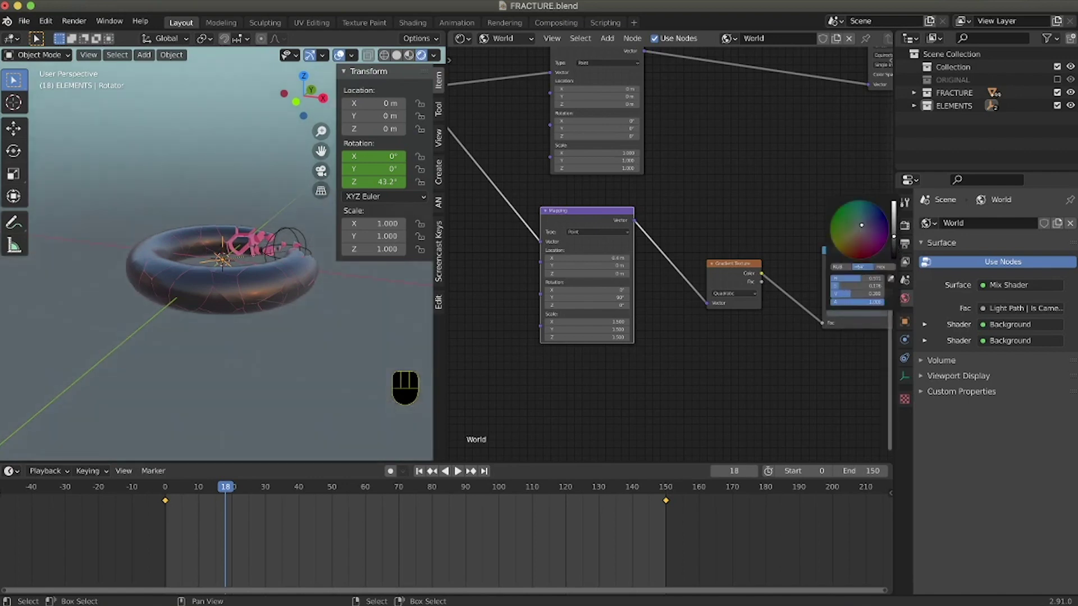
{"action": "middle_click_drag", "start_coordinate": [369, 324], "coordinate": [376, 332]}
{"action": "middle_click_drag", "start_coordinate": [865, 382], "coordinate": [777, 382]}
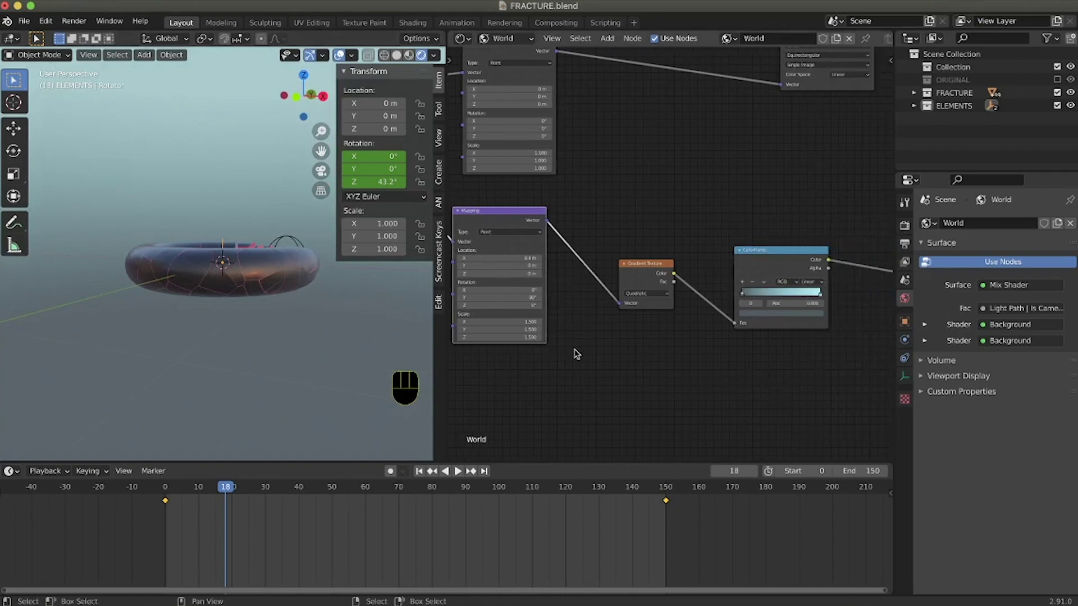
{"action": "middle_click_drag", "start_coordinate": [330, 299], "coordinate": [348, 306]}
{"action": "scroll", "coordinate": [349, 305], "scroll_direction": "up", "scroll_amount": 5, "text": "ctrl"}
{"action": "middle_click_drag", "start_coordinate": [348, 305], "coordinate": [296, 273], "text": "shift"}
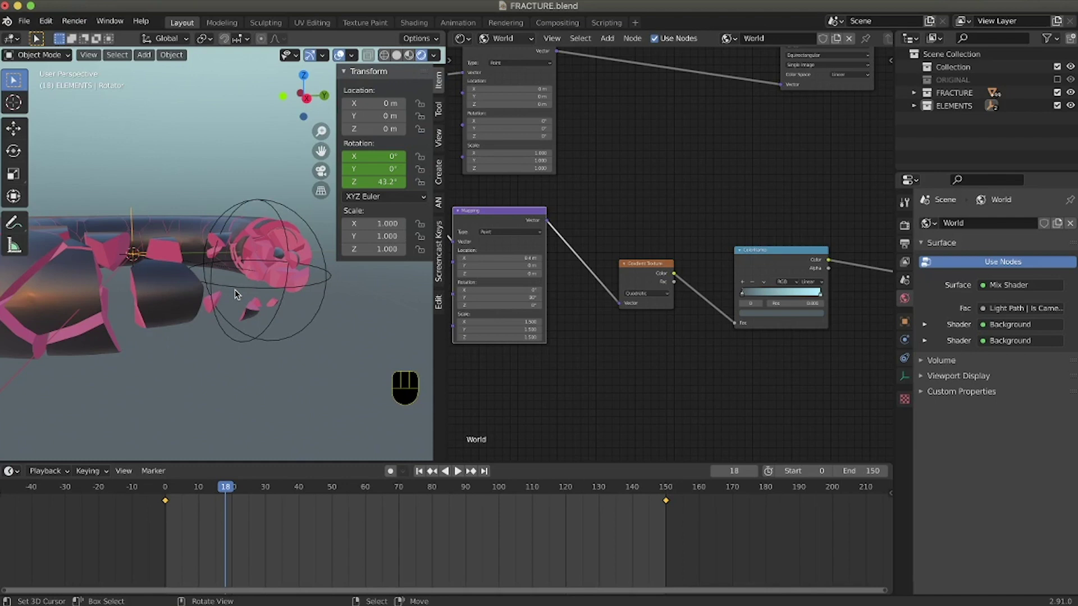
- Select a loose torus fragment and open its Inner material in the node editor in place of the World shader
{"action": "middle_click_drag", "start_coordinate": [246, 287], "coordinate": [247, 264]}
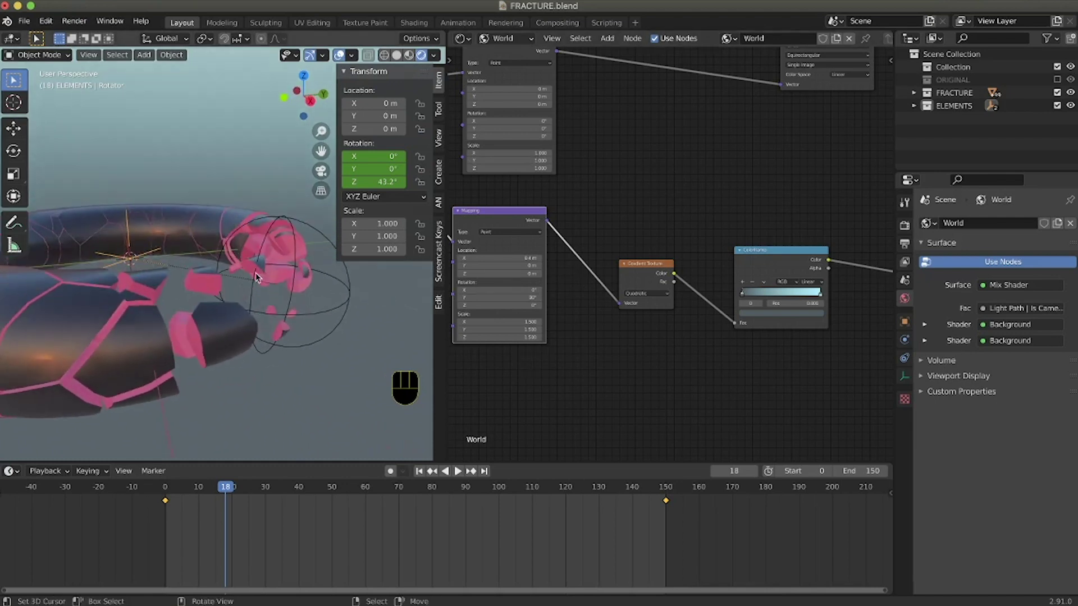
{"action": "left_click", "coordinate": [255, 269]}
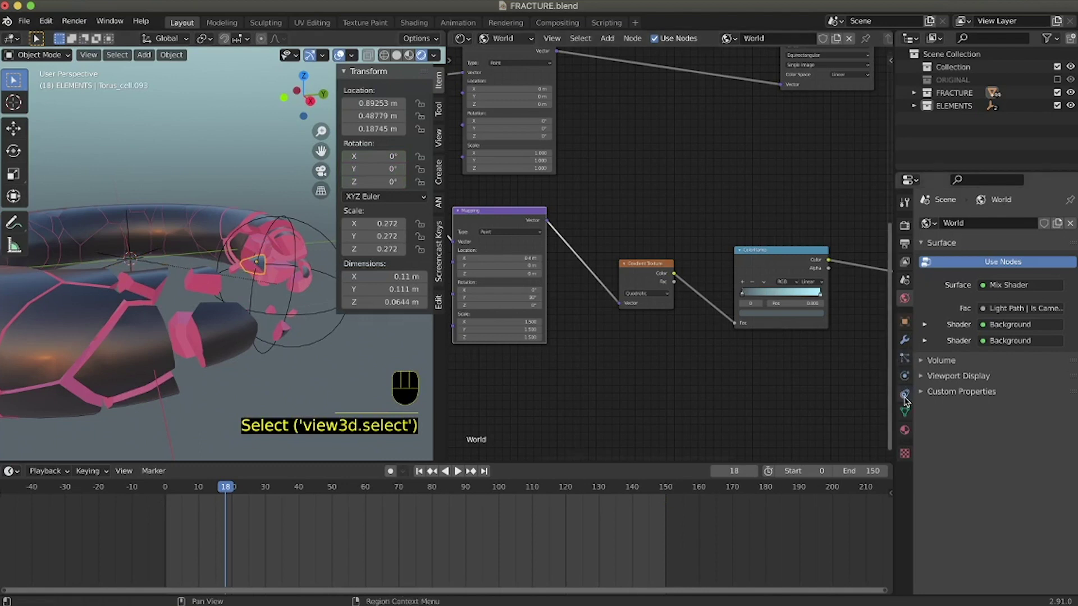
{"action": "left_click", "coordinate": [905, 430]}
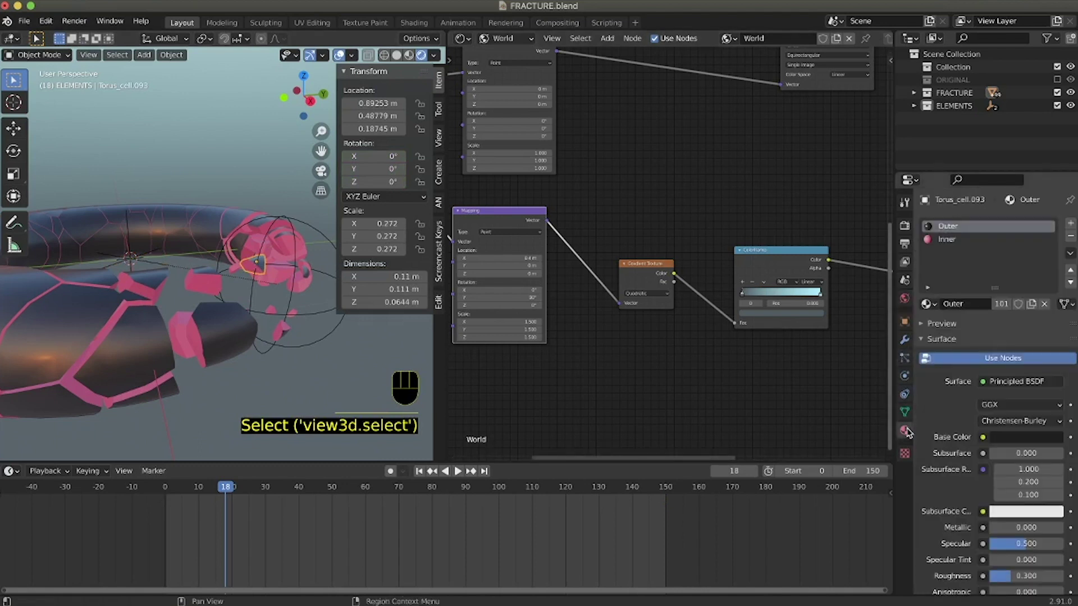
{"action": "left_click", "coordinate": [948, 240]}
{"action": "left_click", "coordinate": [526, 43]}
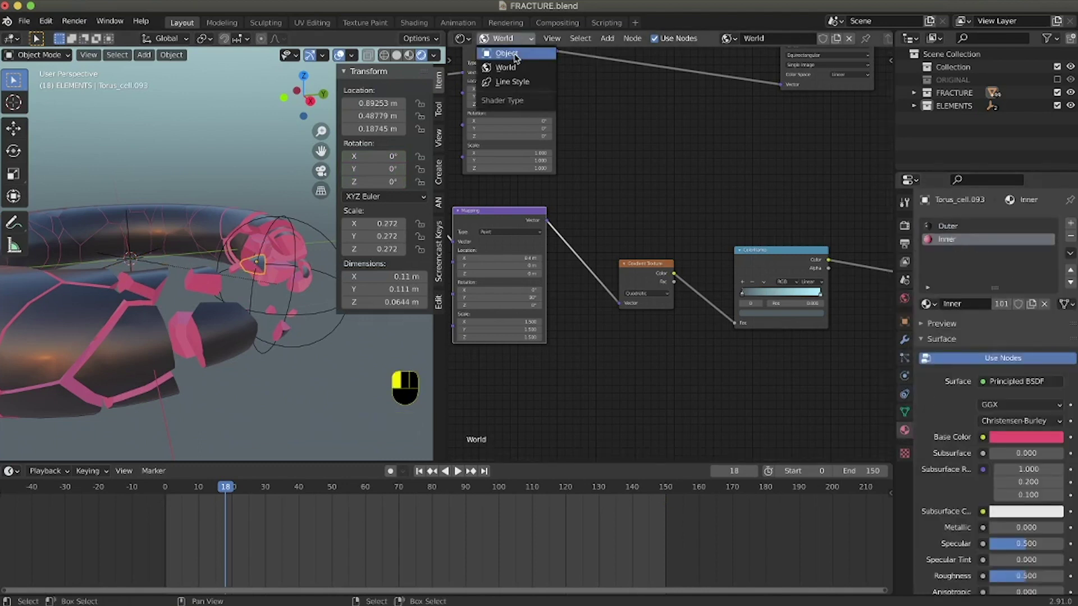
{"action": "left_click", "coordinate": [512, 40]}
{"action": "scroll", "coordinate": [681, 331], "scroll_direction": "down", "scroll_amount": 5, "text": "ctrl"}
{"action": "scroll", "coordinate": [682, 332], "scroll_direction": "up", "scroll_amount": 3}
{"action": "scroll", "coordinate": [812, 358], "scroll_direction": "down", "scroll_amount": 2}
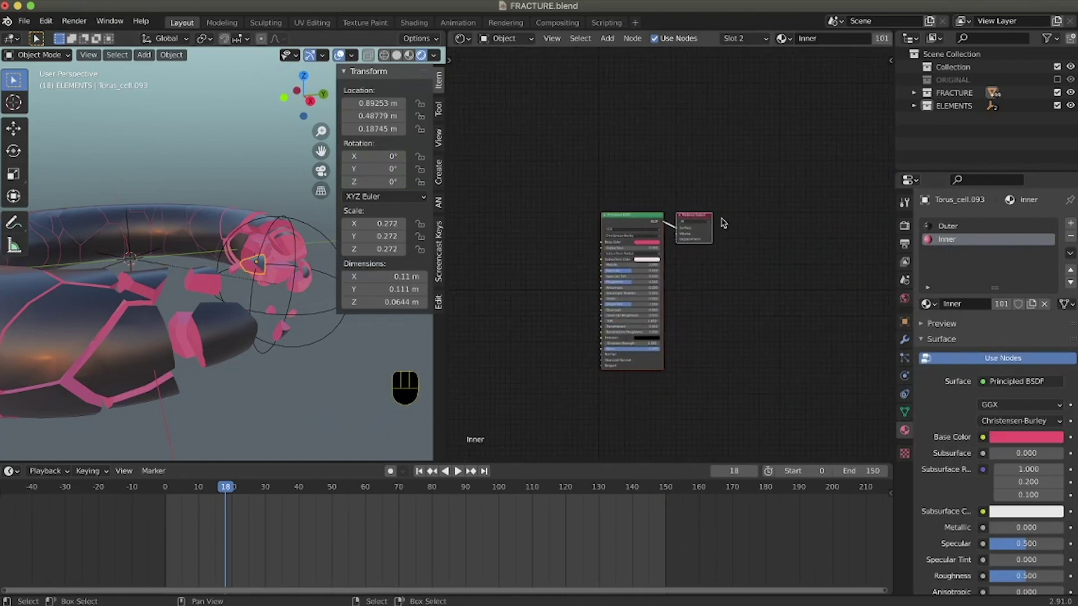
- Space out the Inner material's nodes and add an Emission shader node beside the Principled BSDF
{"action": "left_click_drag", "start_coordinate": [688, 216], "coordinate": [599, 210]}
{"action": "left_click", "coordinate": [677, 189]}
{"action": "left_click", "coordinate": [666, 170]}
{"action": "key", "text": "shift+a"}
{"action": "mouse_move", "coordinate": [606, 130]}
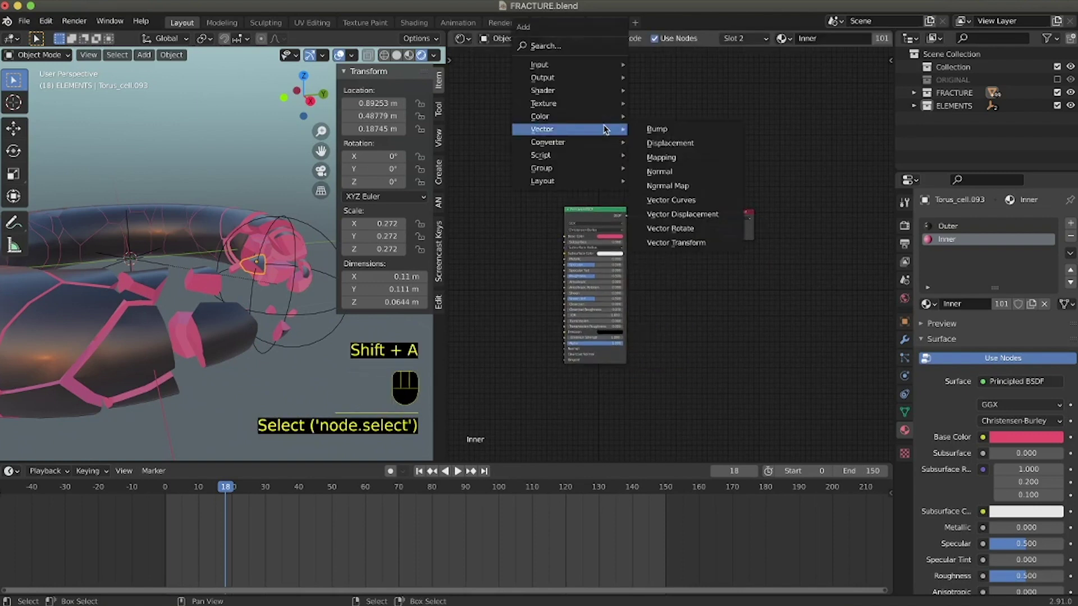
{"action": "mouse_move", "coordinate": [598, 90]}
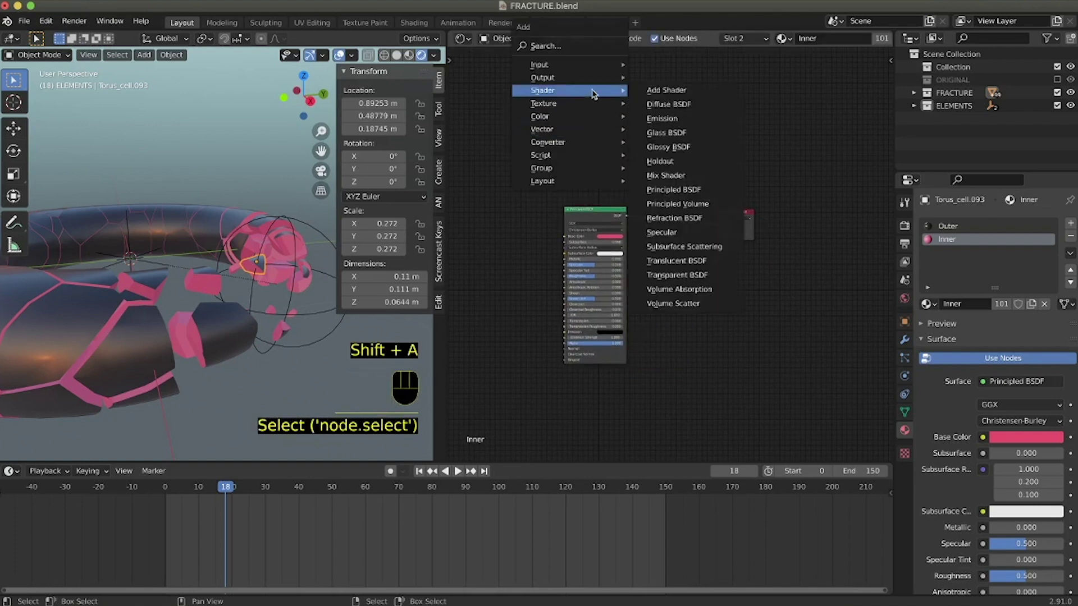
{"action": "left_click", "coordinate": [663, 119]}
{"action": "left_click", "coordinate": [516, 229]}
- Delete the Principled BSDF and connect the Emission node to the Material Output's Surface input, leaving space between them
{"action": "left_click", "coordinate": [615, 216]}
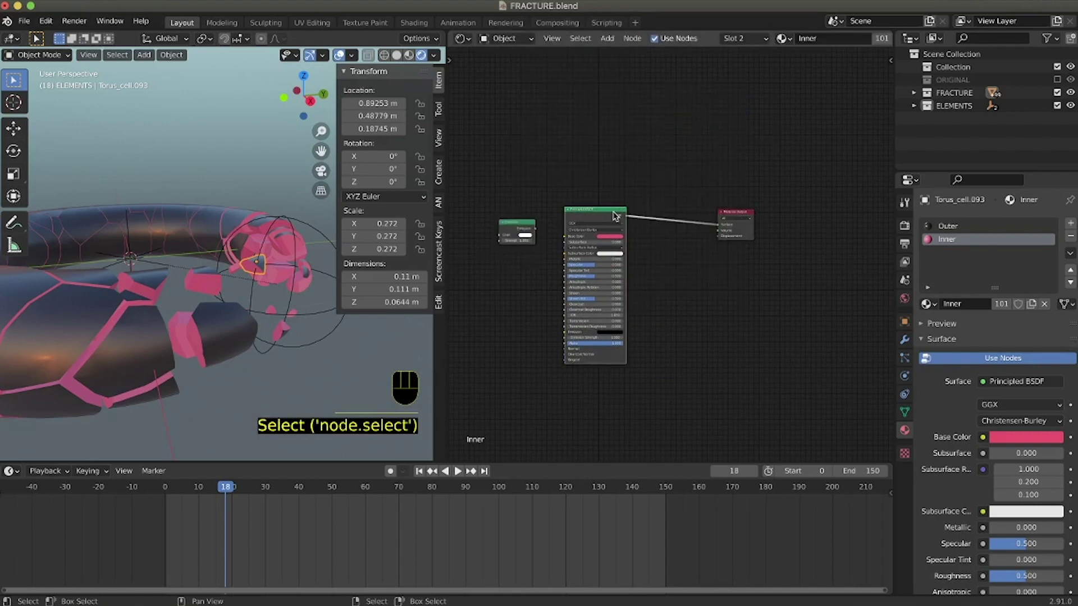
{"action": "key", "text": "x"}
{"action": "left_click_drag", "start_coordinate": [511, 224], "coordinate": [653, 224]}
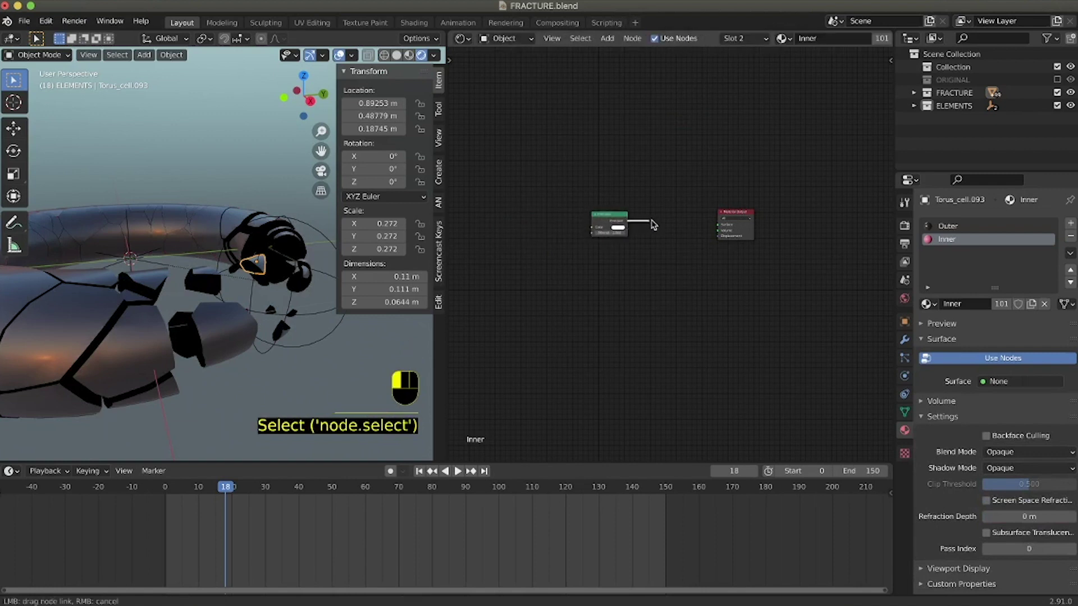
{"action": "left_click_drag", "start_coordinate": [722, 227], "coordinate": [724, 228]}
{"action": "key", "text": "h"}
{"action": "left_click_drag", "start_coordinate": [603, 223], "coordinate": [522, 224]}
{"action": "left_click", "coordinate": [522, 224]}
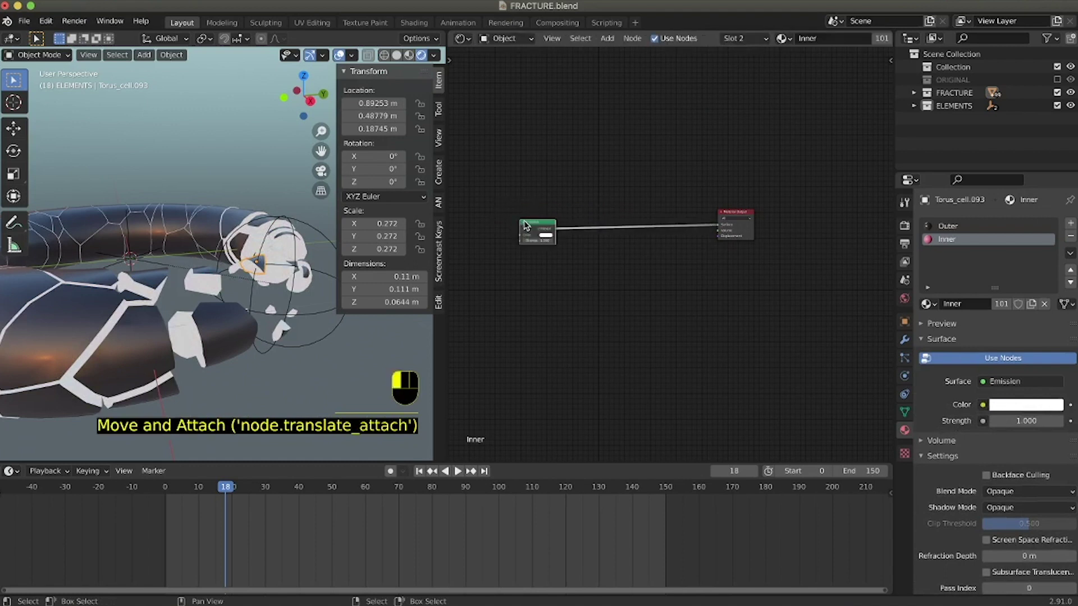
{"action": "scroll", "coordinate": [570, 281], "scroll_direction": "up", "scroll_amount": 5, "text": "ctrl"}
{"action": "scroll", "coordinate": [774, 314], "scroll_direction": "left", "scroll_amount": 4}
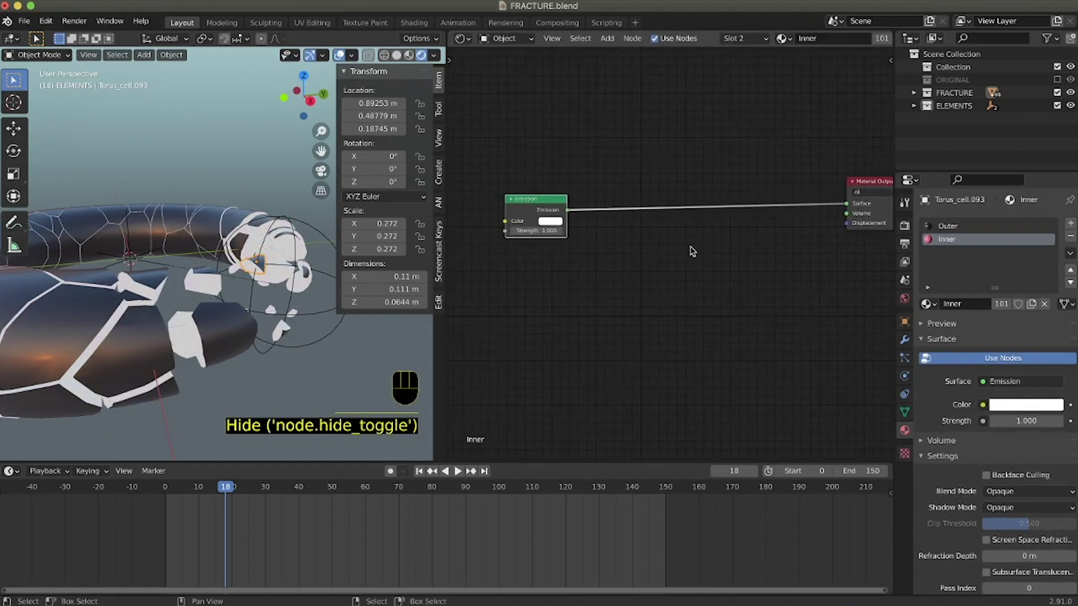
{"action": "left_click_drag", "start_coordinate": [546, 203], "coordinate": [587, 195]}
{"action": "scroll", "coordinate": [619, 279], "scroll_direction": "up", "scroll_amount": 2, "text": "ctrl"}
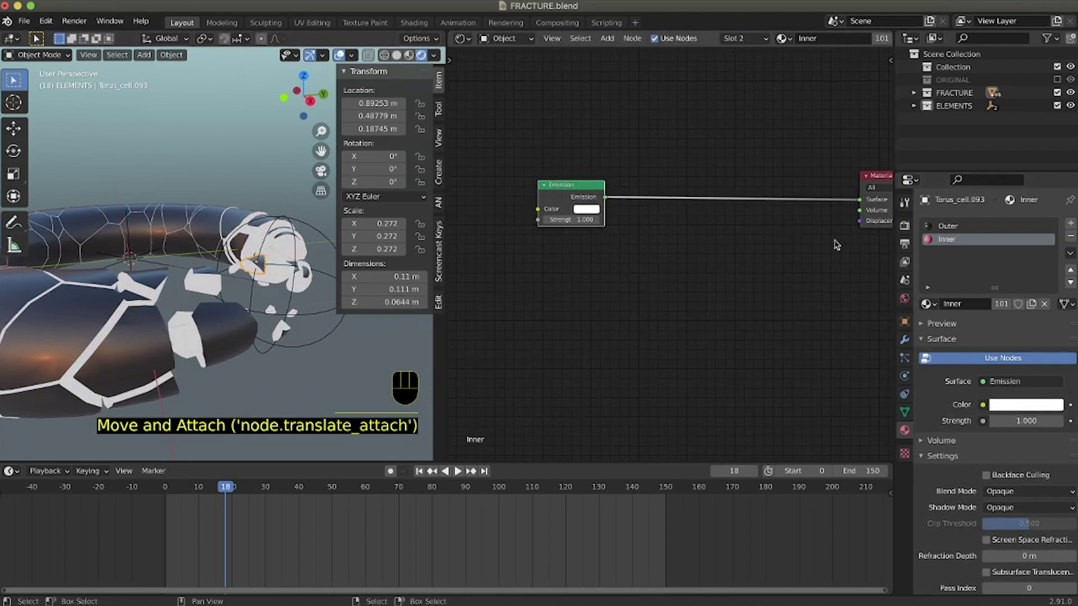
- Enable Bloom in the Eevee render settings and check the fragments' glow from another angle
{"action": "left_click", "coordinate": [906, 226]}
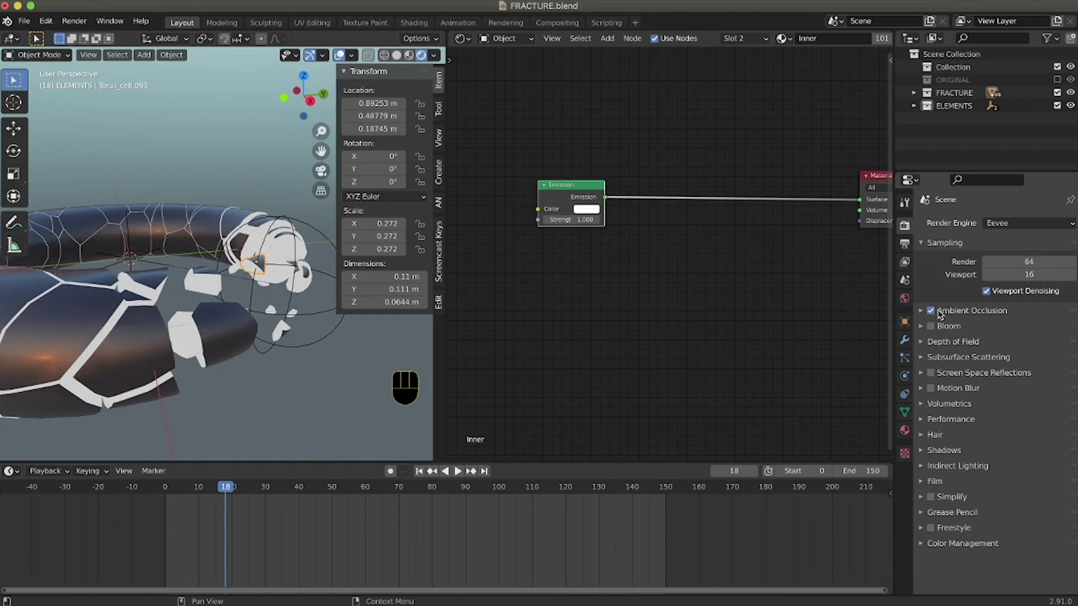
{"action": "middle_click_drag", "start_coordinate": [63, 358], "coordinate": [113, 355]}
{"action": "left_click", "coordinate": [931, 327]}
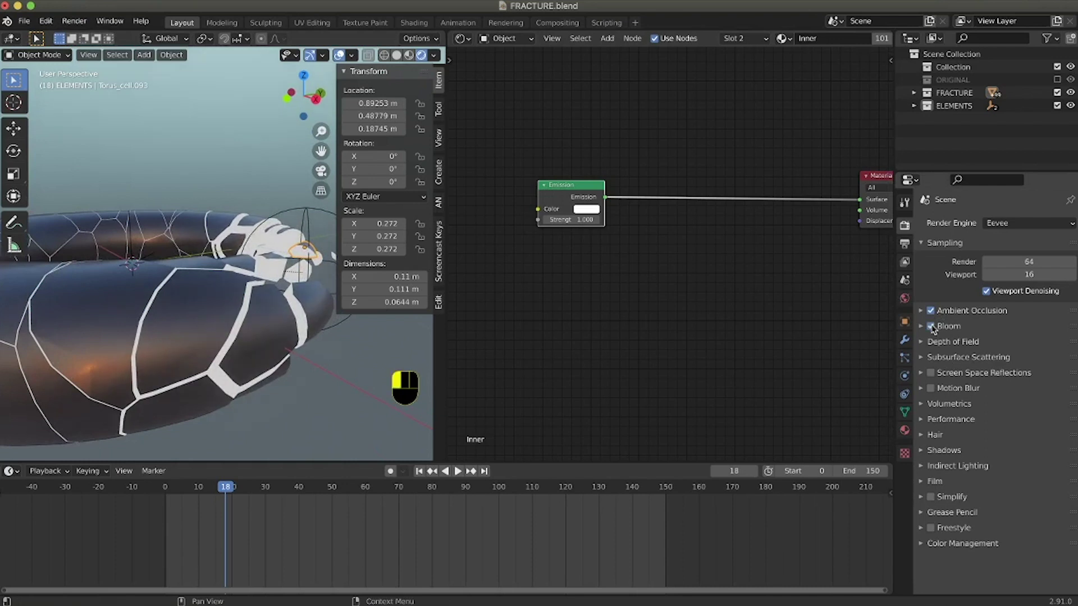
{"action": "middle_click_drag", "start_coordinate": [160, 381], "coordinate": [155, 384]}
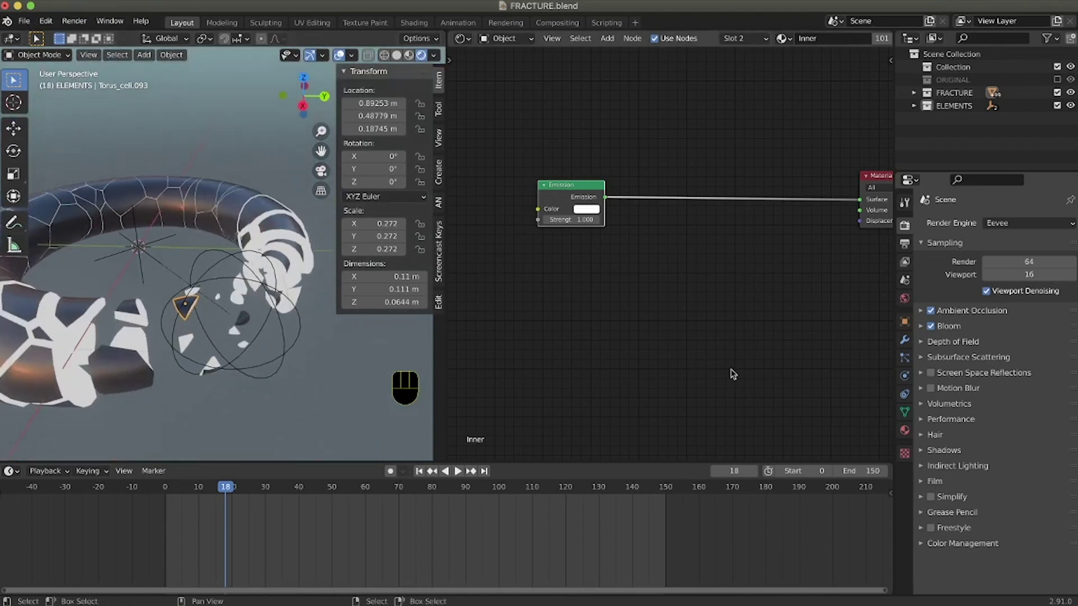
- Enable Screen Space Reflections with Refraction on and Half Res Trace off
{"action": "left_click", "coordinate": [922, 373]}
{"action": "left_click", "coordinate": [932, 374]}
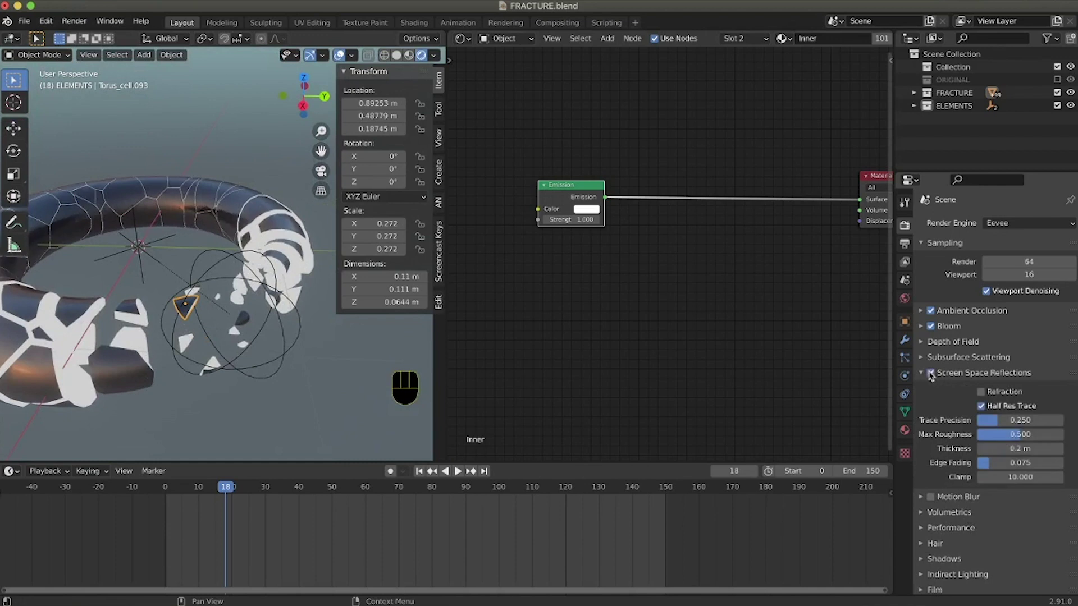
{"action": "left_click", "coordinate": [1004, 407]}
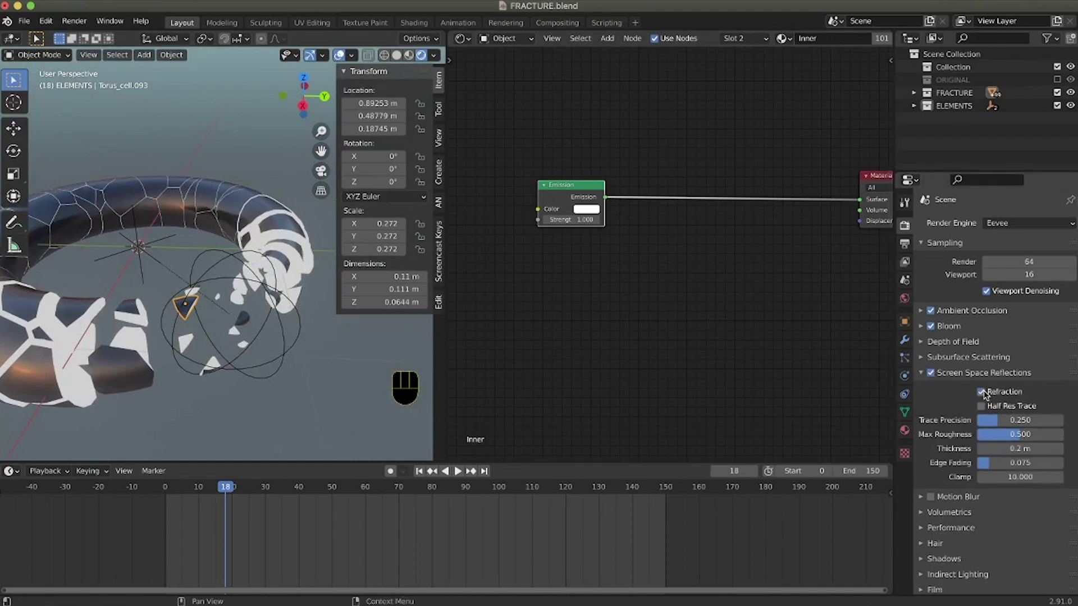
{"action": "left_click", "coordinate": [922, 373]}
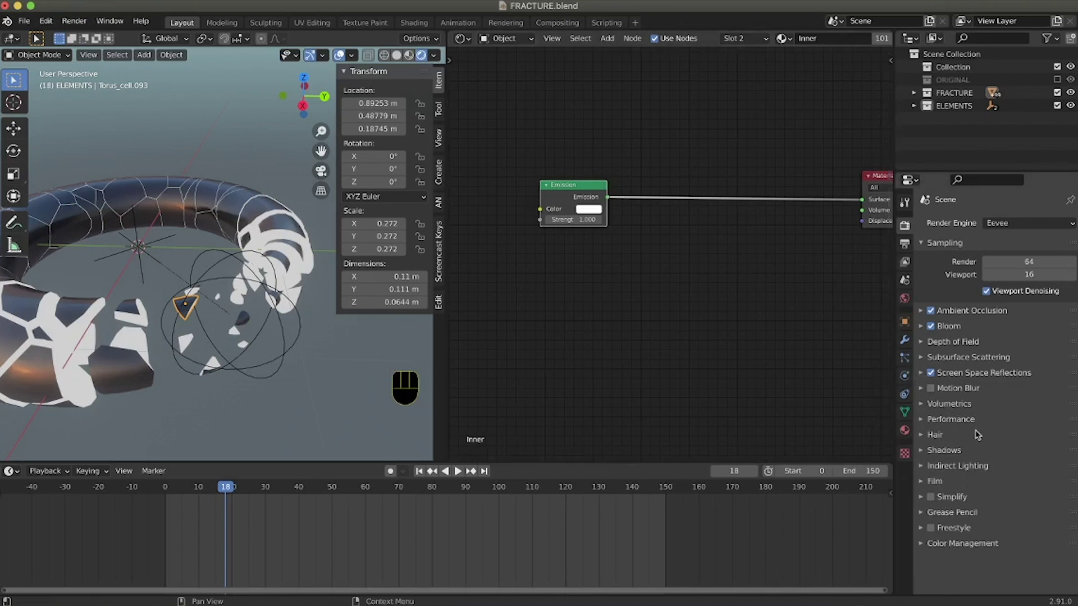
- Set the Emission node's strength to 3 and its color to salmon red, judging the glow on the fragments
{"action": "scroll", "coordinate": [702, 336], "scroll_direction": "left", "scroll_amount": 1}
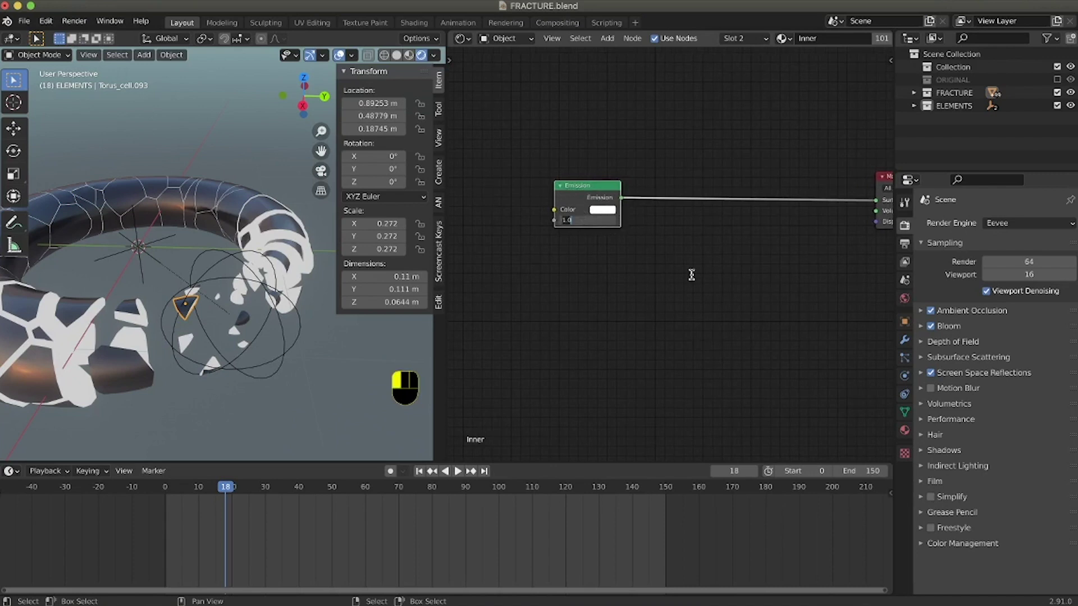
{"action": "type", "text": "10"}
{"action": "key", "text": "Return"}
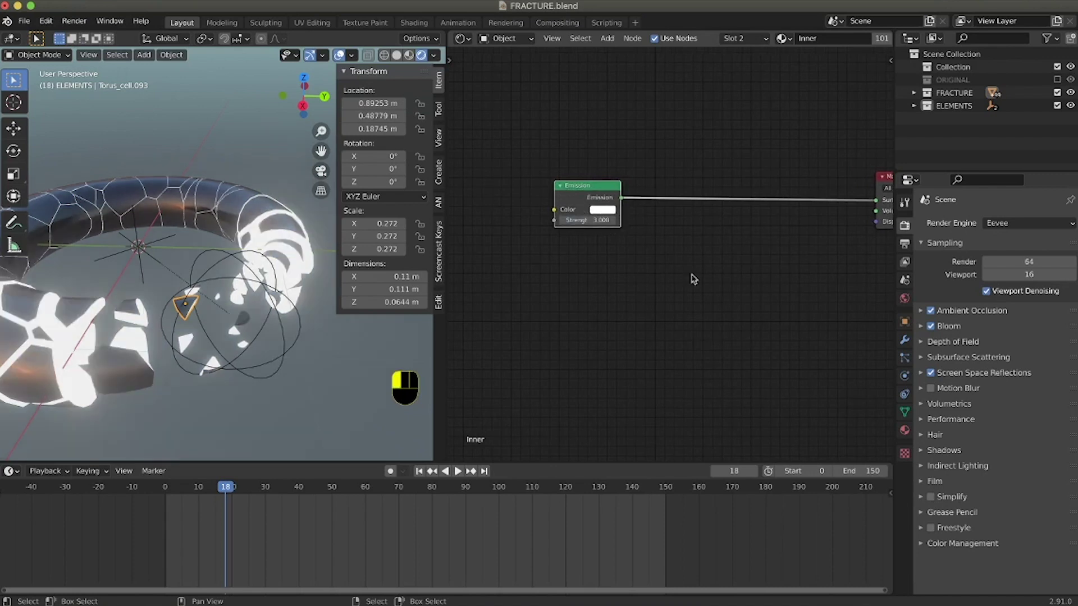
{"action": "left_click", "coordinate": [601, 211]}
{"action": "left_click_drag", "start_coordinate": [630, 110], "coordinate": [627, 125]}
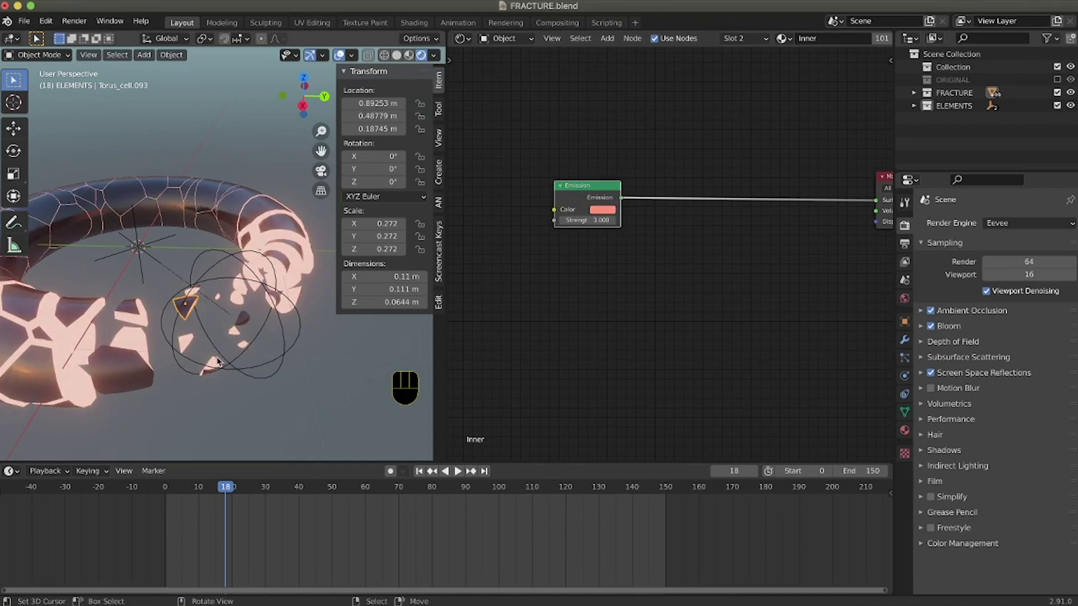
{"action": "scroll", "coordinate": [216, 358], "scroll_direction": "down", "scroll_amount": 10}
{"action": "scroll", "coordinate": [217, 357], "scroll_direction": "up", "scroll_amount": 6}
{"action": "middle_click_drag", "start_coordinate": [217, 358], "coordinate": [270, 271]}
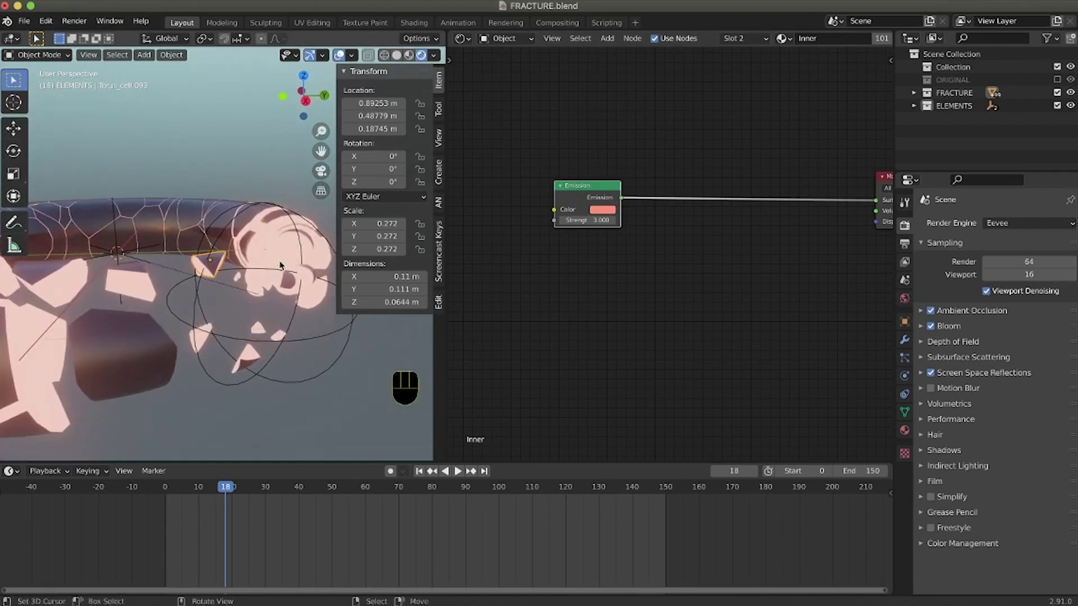
- Duplicate the Emission node below the original and change the copy's color to a soft yellow
{"action": "scroll", "coordinate": [627, 207], "scroll_direction": "right", "scroll_amount": 1}
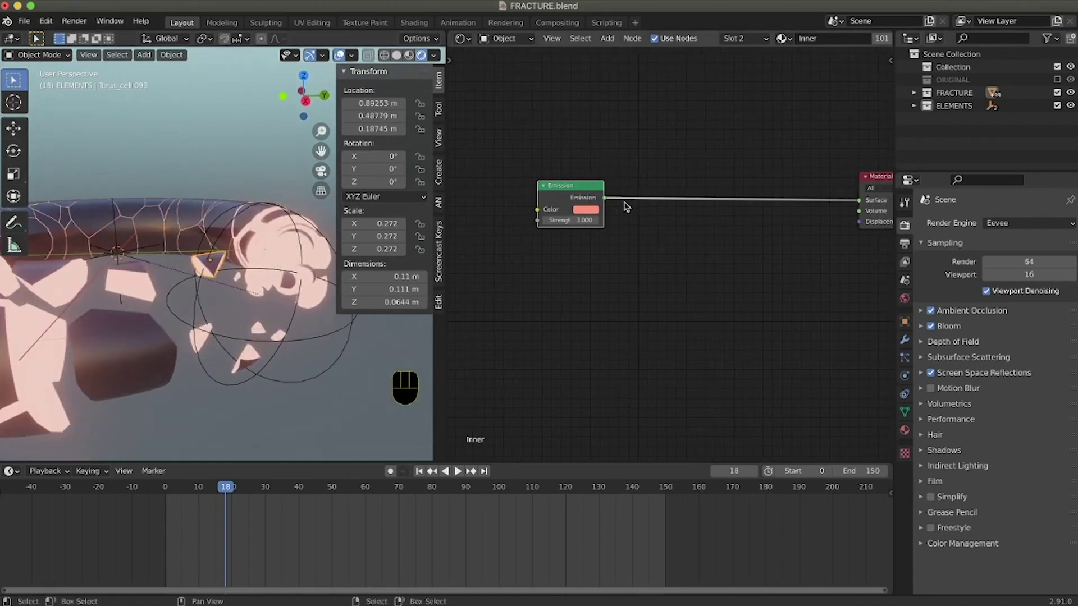
{"action": "left_click", "coordinate": [588, 192]}
{"action": "key", "text": "shift+d"}
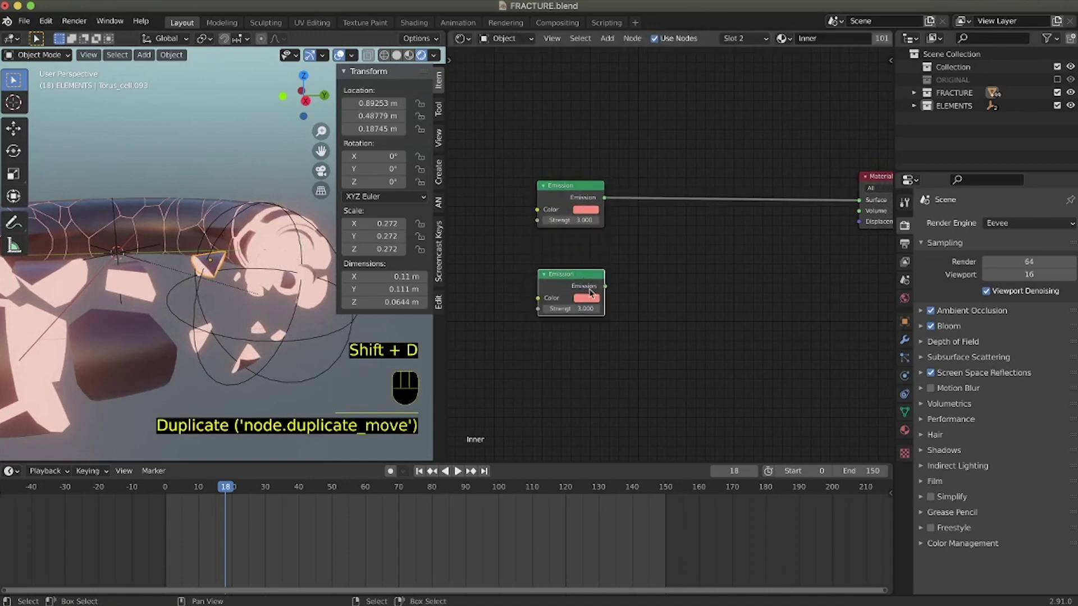
{"action": "left_click", "coordinate": [588, 298]}
{"action": "left_click_drag", "start_coordinate": [611, 213], "coordinate": [602, 208]}
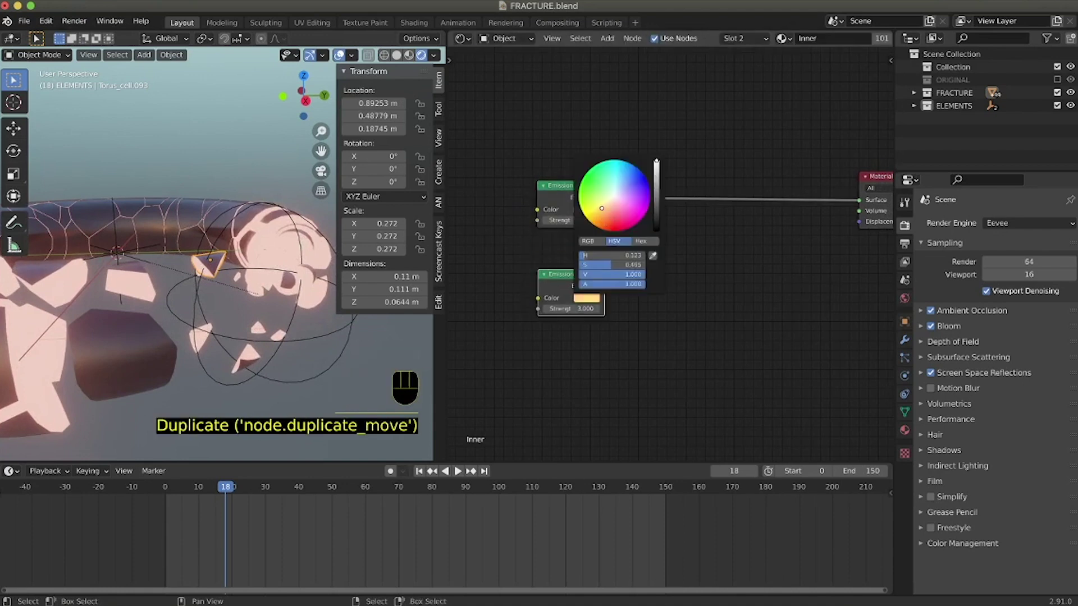
{"action": "left_click", "coordinate": [731, 309]}
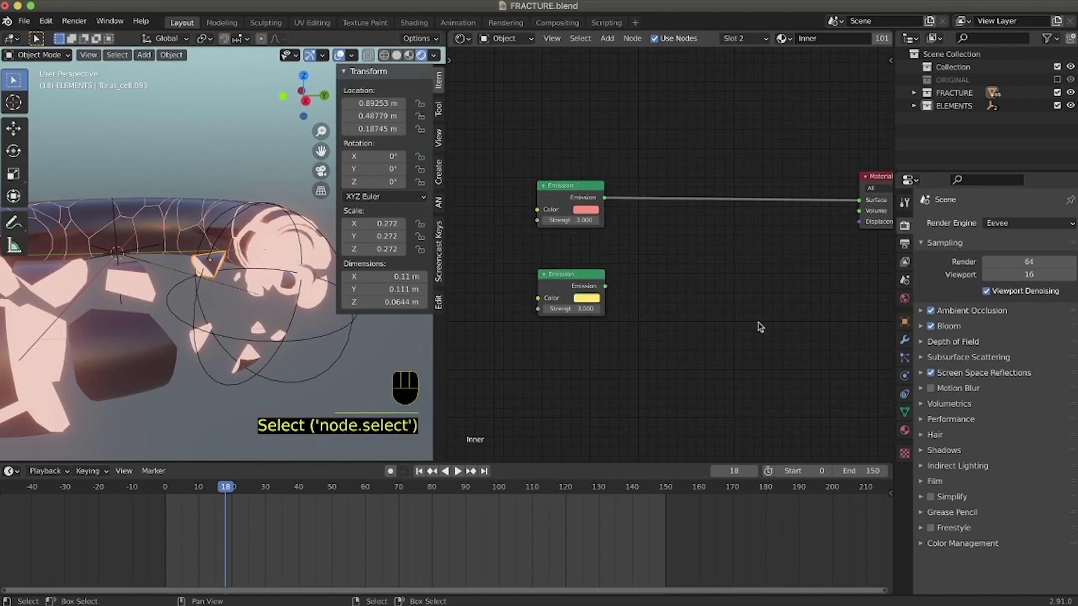
- Insert a Mix Shader between the red Emission and the Material Output, and connect the yellow Emission to its second shader input
{"action": "middle_click_drag", "start_coordinate": [760, 327], "coordinate": [729, 344]}
{"action": "key", "text": "shift+a"}
{"action": "mouse_move", "coordinate": [734, 345]}
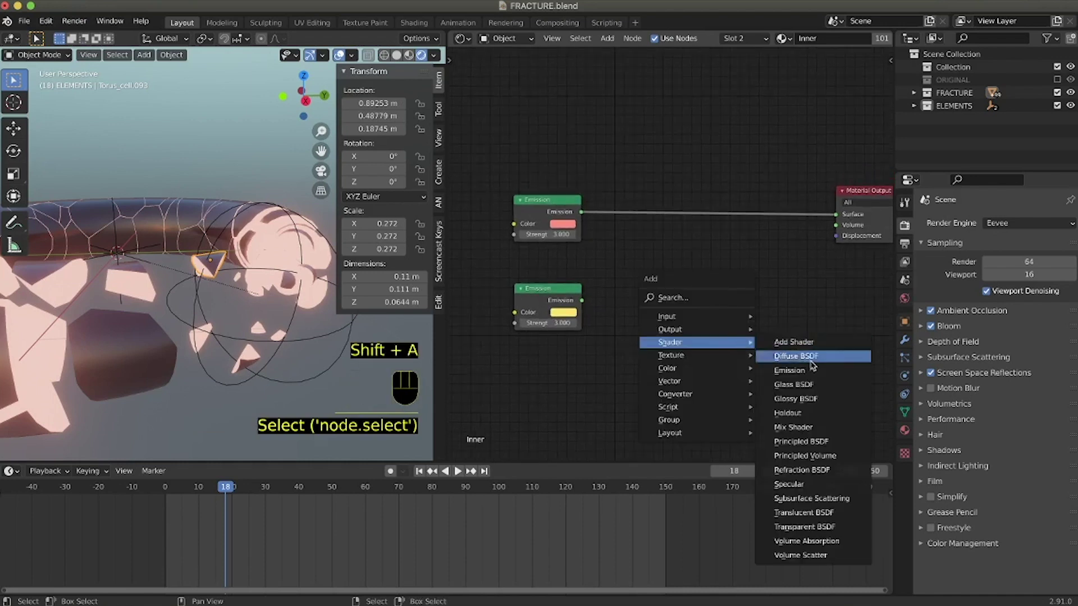
{"action": "left_click", "coordinate": [792, 427]}
{"action": "left_click", "coordinate": [679, 187]}
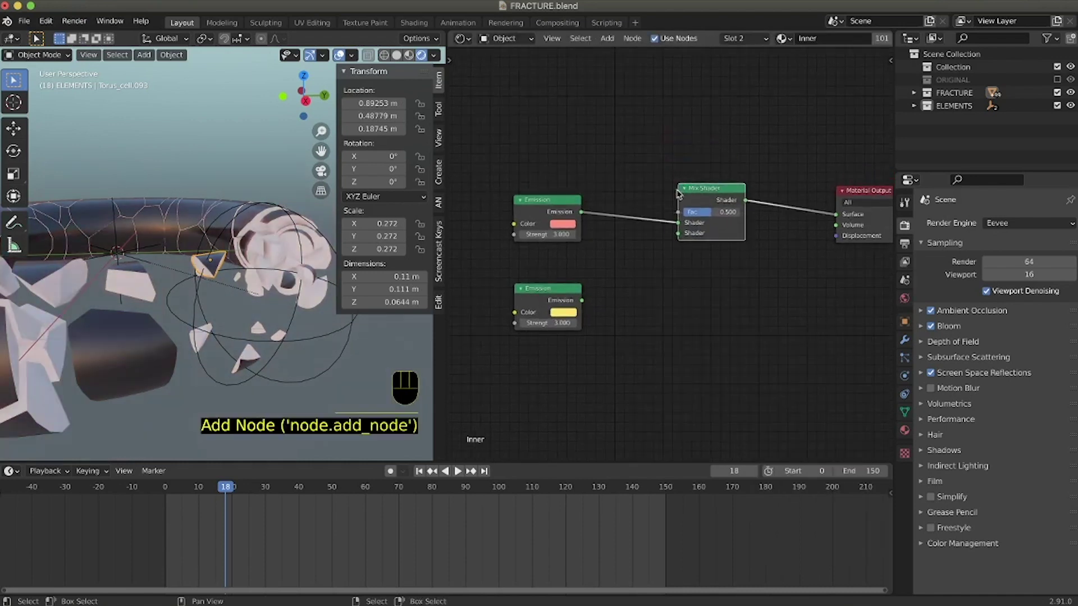
{"action": "left_click_drag", "start_coordinate": [582, 300], "coordinate": [699, 253]}
{"action": "scroll", "coordinate": [660, 333], "scroll_direction": "up", "scroll_amount": 3}
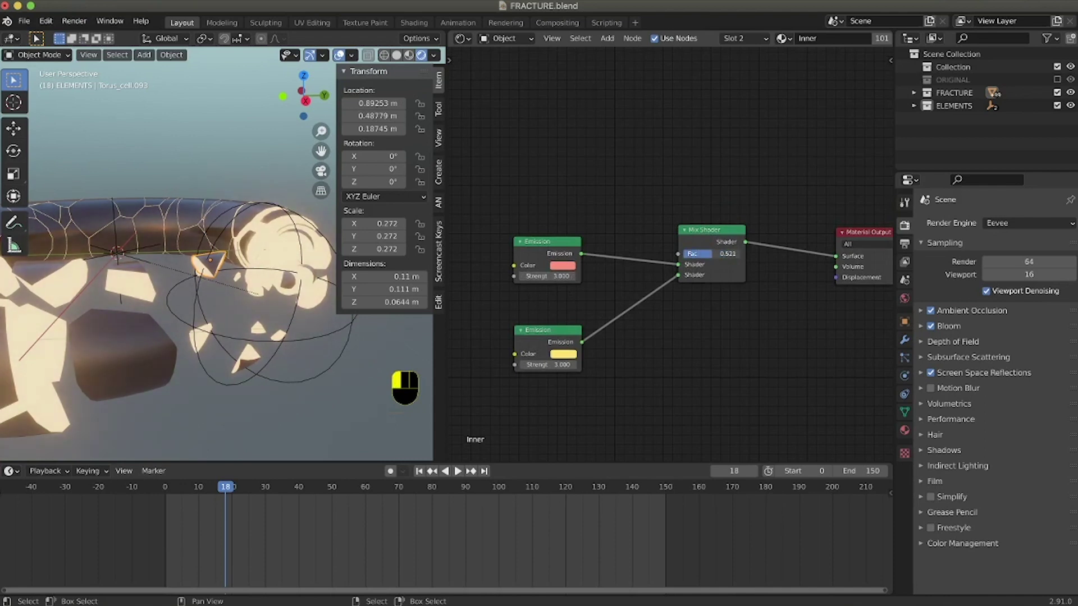
{"action": "scroll", "coordinate": [617, 161], "scroll_direction": "up", "scroll_amount": 4}
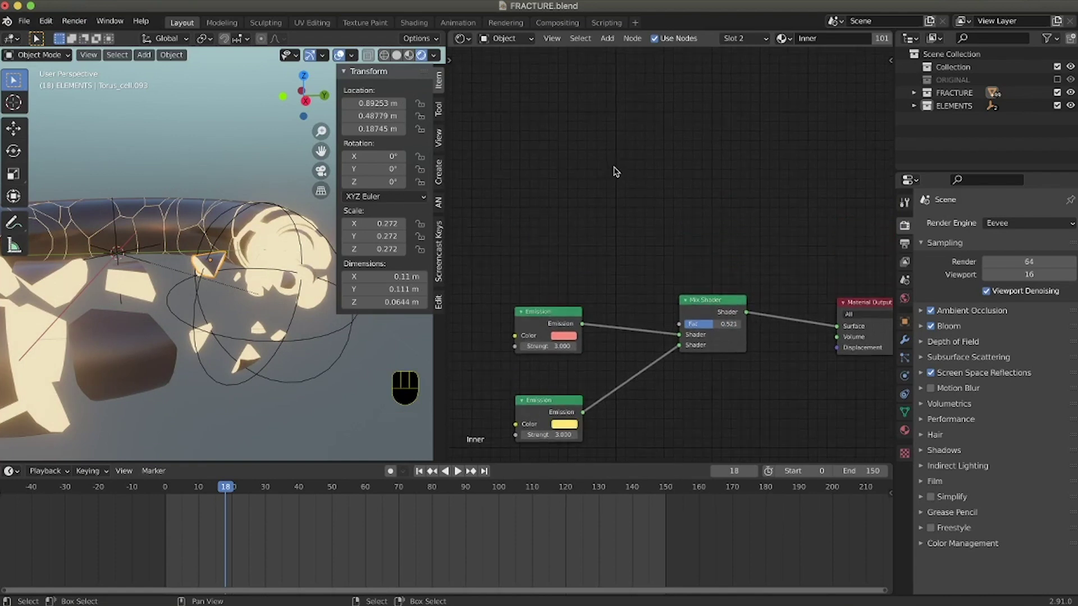
{"action": "scroll", "coordinate": [617, 174], "scroll_direction": "left", "scroll_amount": 2}
{"action": "key", "text": "shift+a"}
{"action": "mouse_move", "coordinate": [617, 170]}
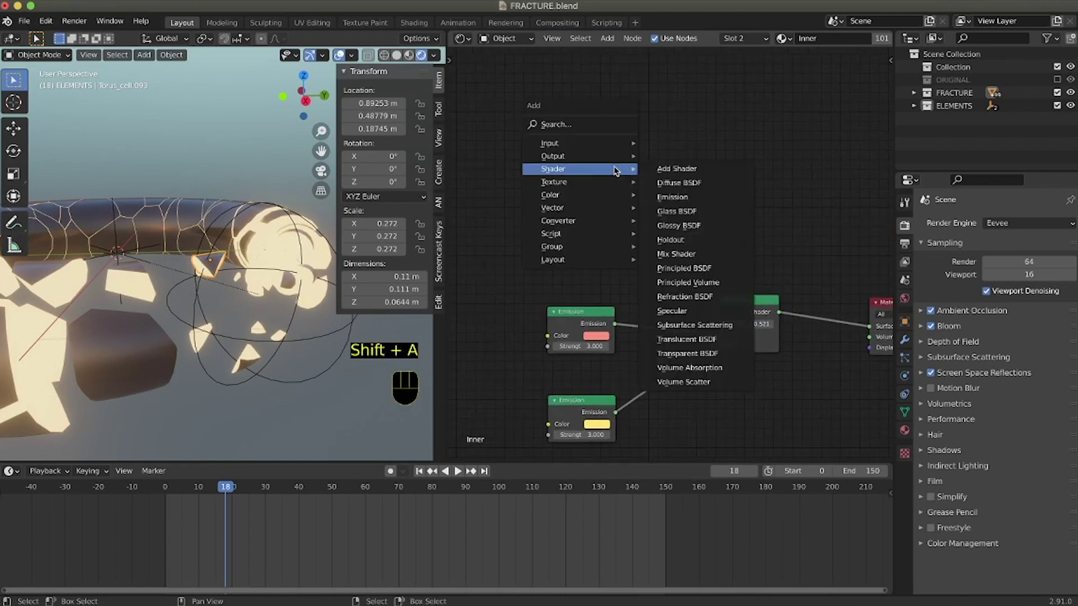
{"action": "mouse_move", "coordinate": [604, 149]}
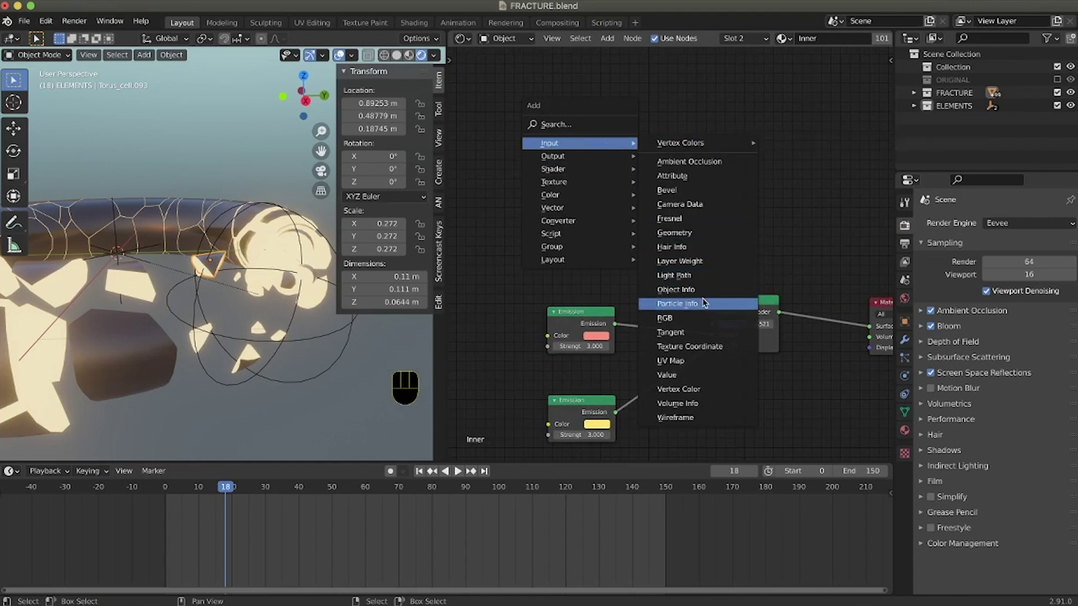
{"action": "left_click", "coordinate": [676, 290]}
{"action": "left_click", "coordinate": [560, 162]}
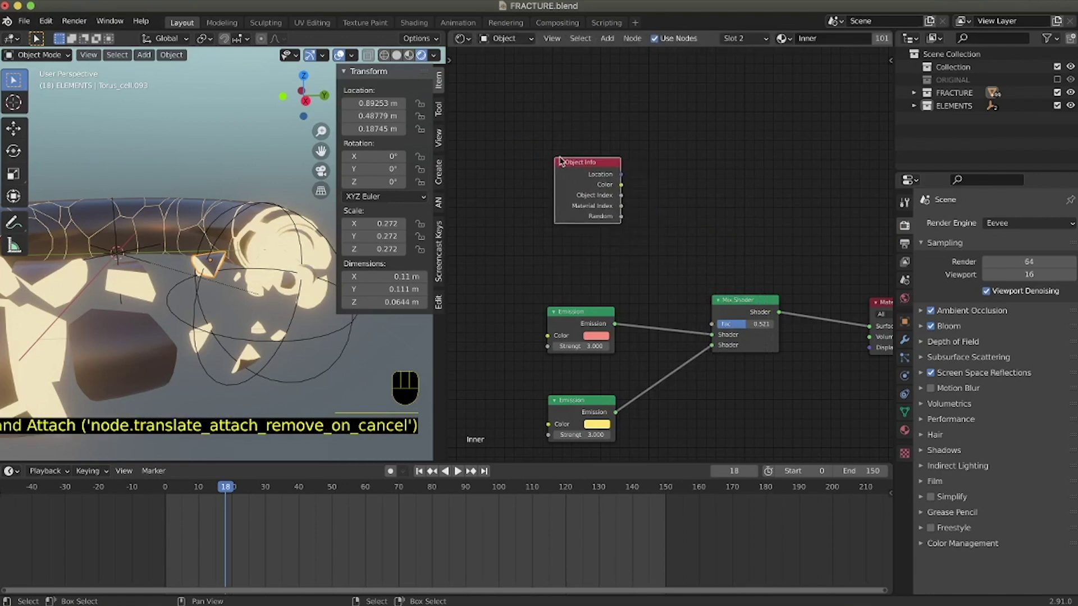
{"action": "left_click", "coordinate": [571, 162]}
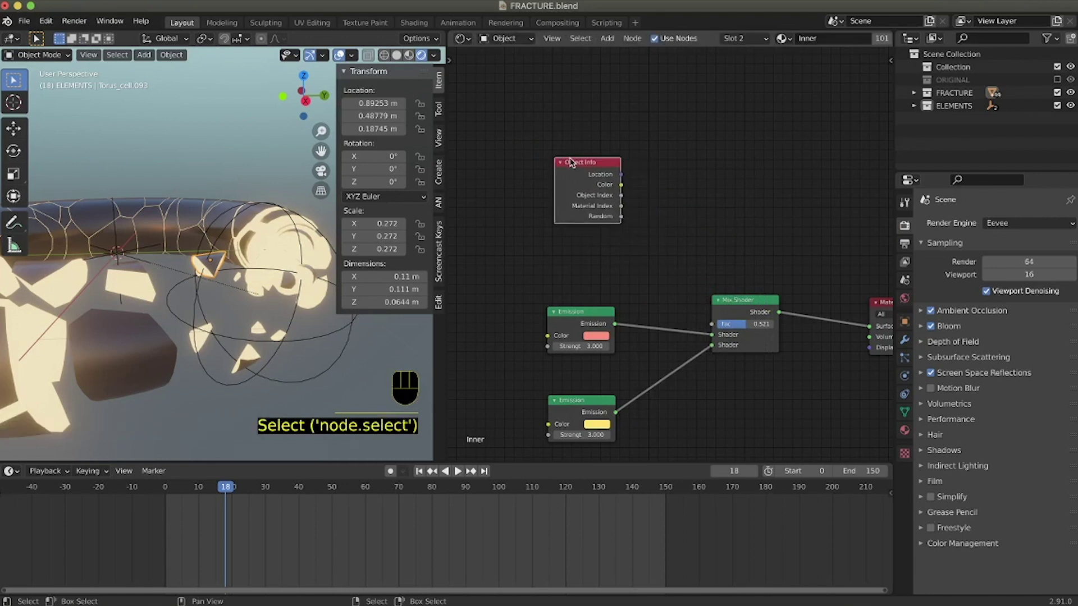
{"action": "left_click", "coordinate": [685, 213]}
{"action": "left_click", "coordinate": [581, 168]}
{"action": "key", "text": "x"}
{"action": "left_click", "coordinate": [603, 217]}
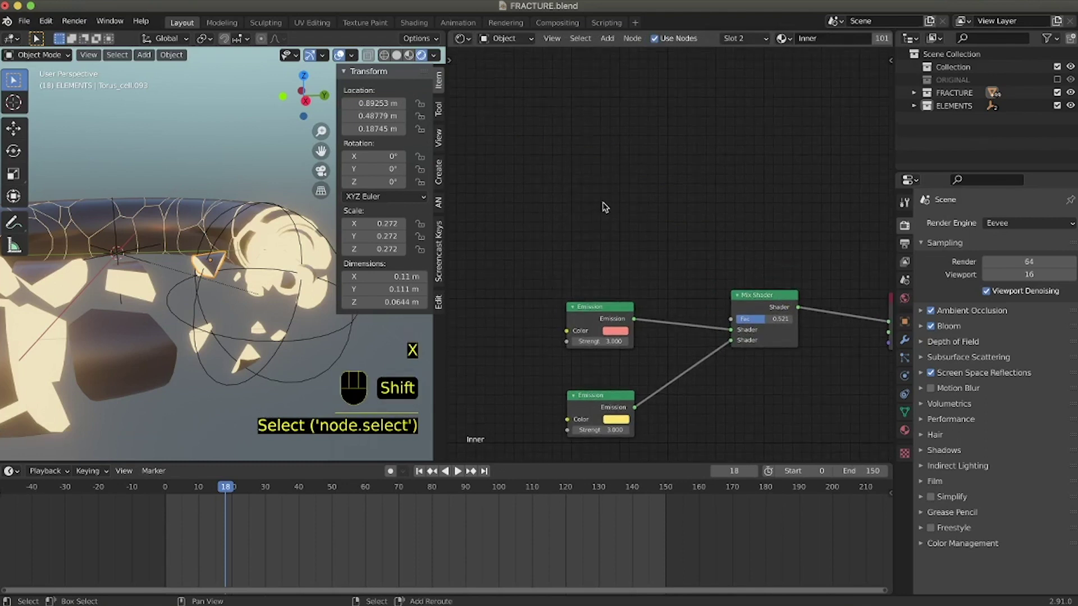
- Add a Fresnel node to the Inner material and place it above the two Emission nodes
{"action": "key", "text": "shift+a"}
{"action": "left_click", "coordinate": [583, 185]}
{"action": "type", "text": "f"}
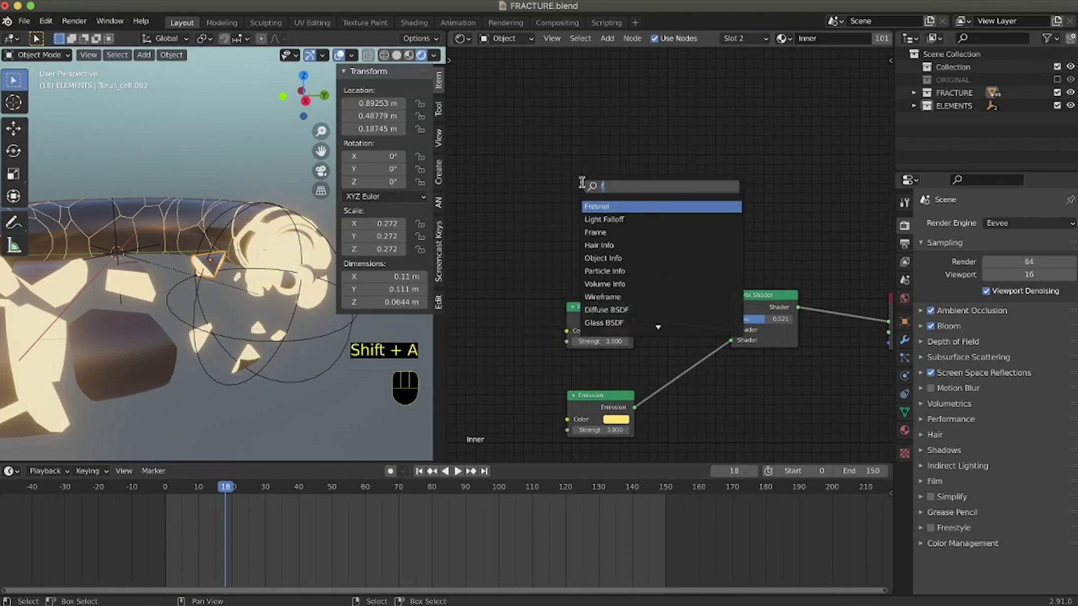
{"action": "type", "text": "resnel"}
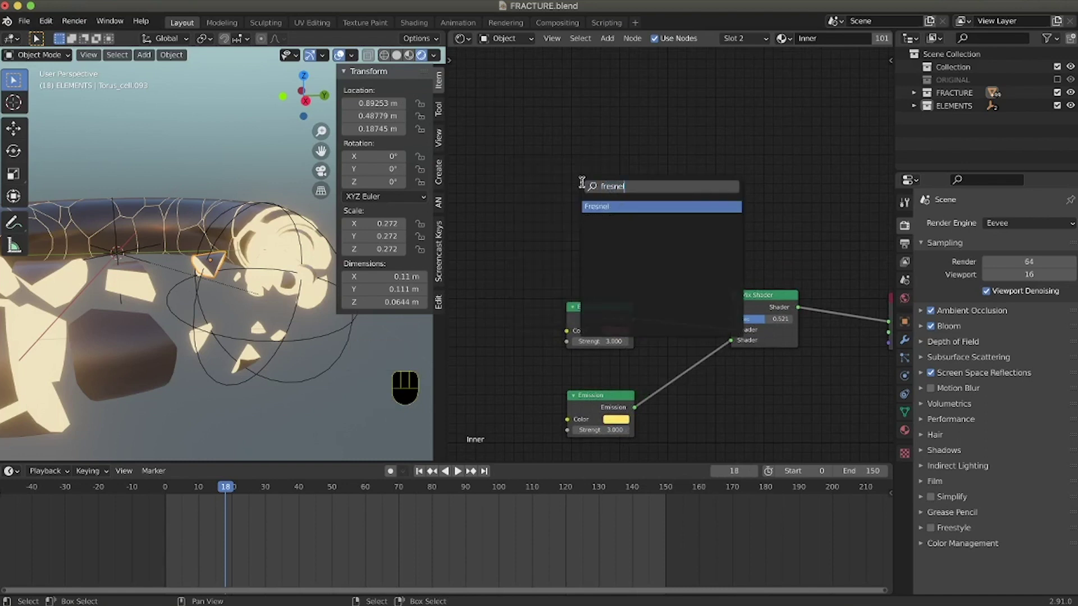
{"action": "left_click", "coordinate": [610, 208]}
{"action": "left_click", "coordinate": [531, 184]}
{"action": "left_click_drag", "start_coordinate": [533, 184], "coordinate": [534, 173]}
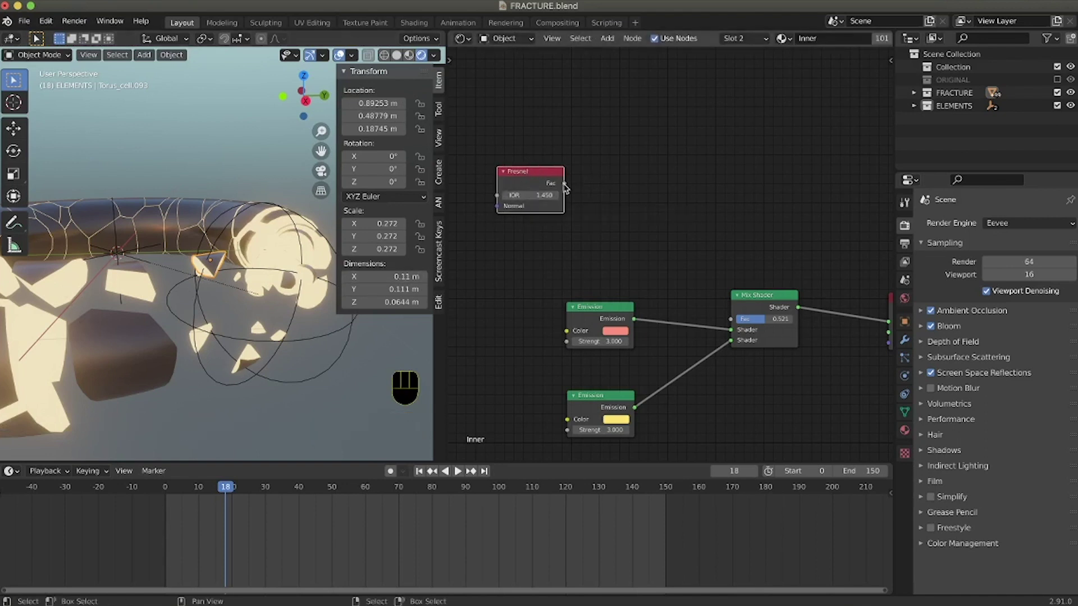
- Connect the Fresnel output to the Mix Shader's factor input and check the color blend on the fragments
{"action": "left_click_drag", "start_coordinate": [566, 186], "coordinate": [568, 191]}
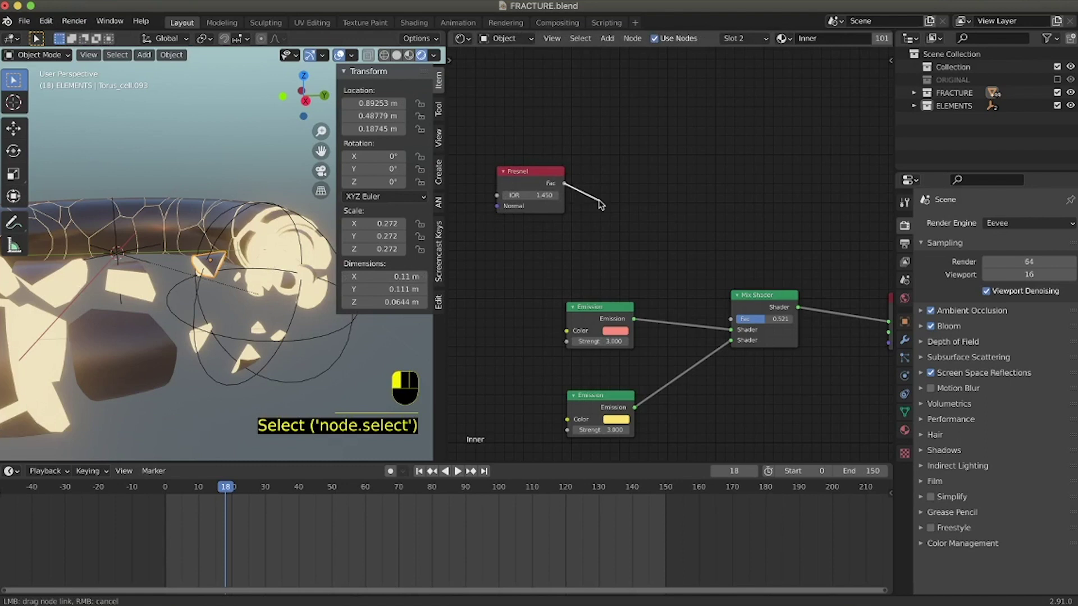
{"action": "left_click_drag", "start_coordinate": [698, 255], "coordinate": [731, 319]}
{"action": "scroll", "coordinate": [252, 328], "scroll_direction": "left", "scroll_amount": 4}
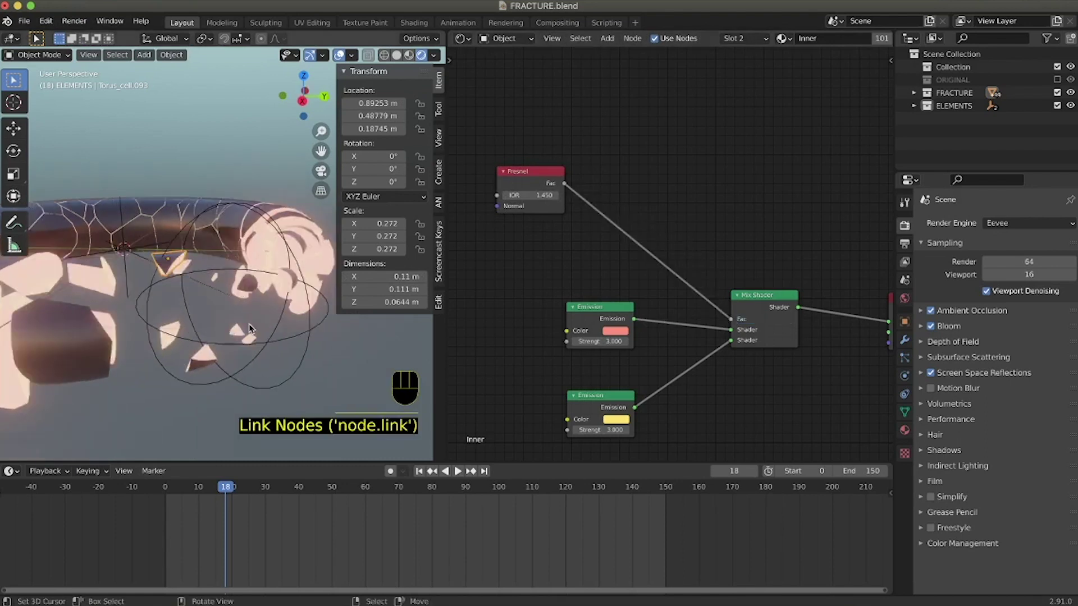
{"action": "scroll", "coordinate": [252, 328], "scroll_direction": "up", "scroll_amount": 8}
{"action": "scroll", "coordinate": [252, 329], "scroll_direction": "down", "scroll_amount": 8}
{"action": "scroll", "coordinate": [252, 329], "scroll_direction": "down", "scroll_amount": 5}
{"action": "scroll", "coordinate": [252, 329], "scroll_direction": "up", "scroll_amount": 8}
{"action": "scroll", "coordinate": [253, 328], "scroll_direction": "down", "scroll_amount": 10}
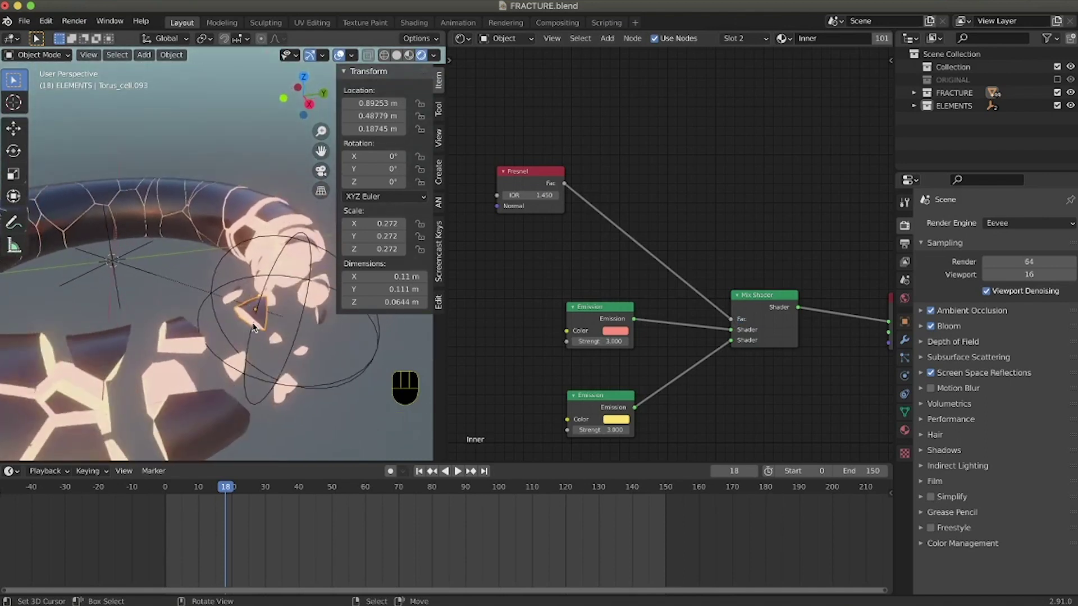
{"action": "scroll", "coordinate": [256, 326], "scroll_direction": "up", "scroll_amount": 8}
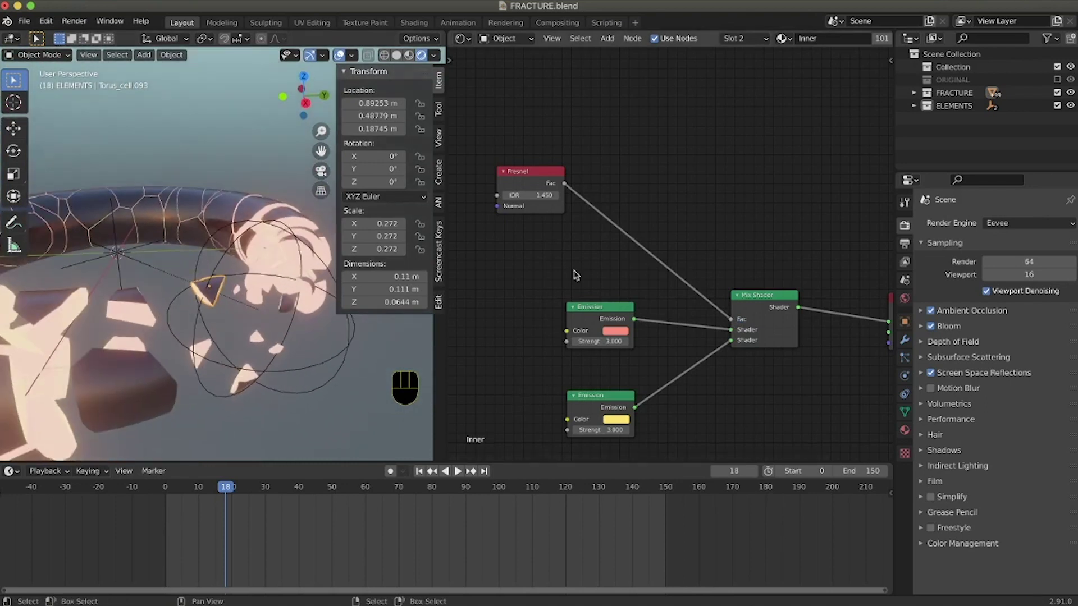
- Make the first Emission a more saturated red, with saturation about 0.7, and deepen the second Emission's yellow
{"action": "left_click", "coordinate": [616, 332]}
{"action": "left_click_drag", "start_coordinate": [644, 247], "coordinate": [642, 254]}
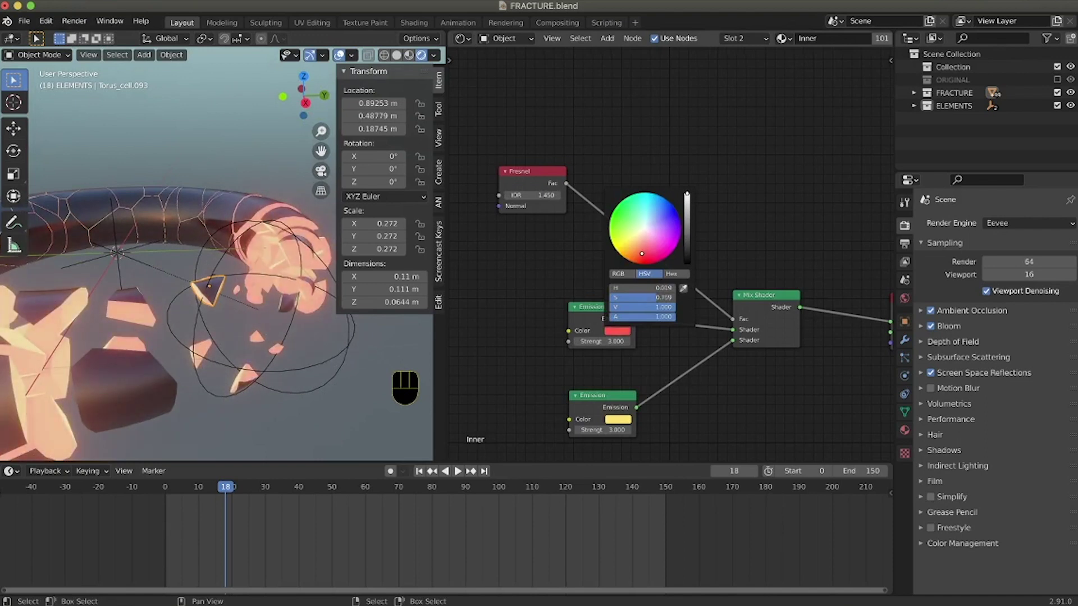
{"action": "left_click", "coordinate": [618, 419]}
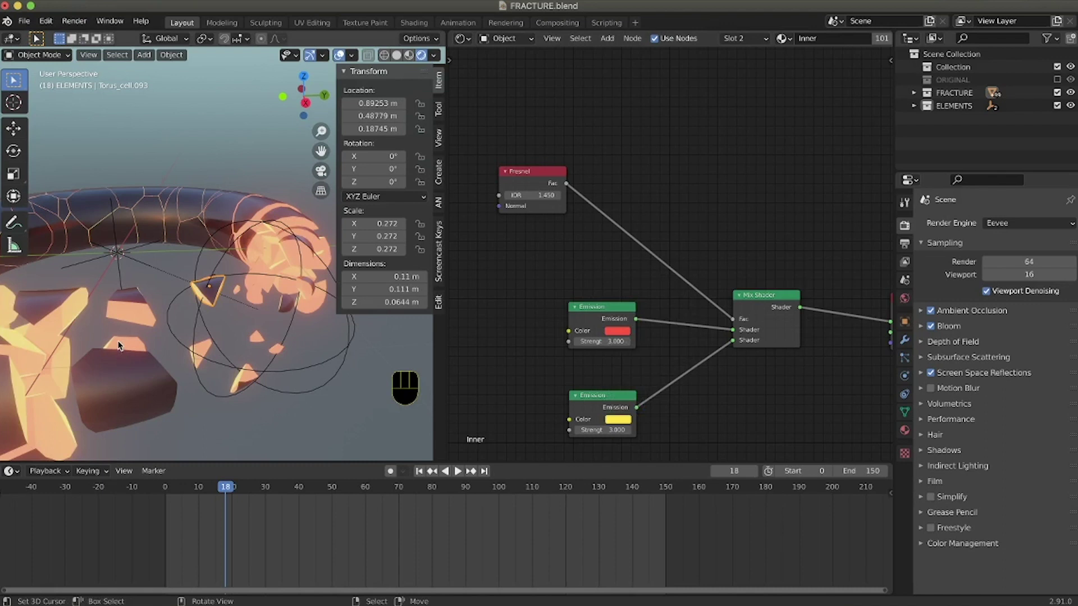
- Scrub the animation to frame 105 and back to frame 29, examining the glowing inner faces around the whole torus
{"action": "scroll", "coordinate": [120, 344], "scroll_direction": "down", "scroll_amount": 5}
{"action": "scroll", "coordinate": [119, 344], "scroll_direction": "down", "scroll_amount": 5, "text": "ctrl"}
{"action": "left_click_drag", "start_coordinate": [229, 490], "coordinate": [516, 488]}
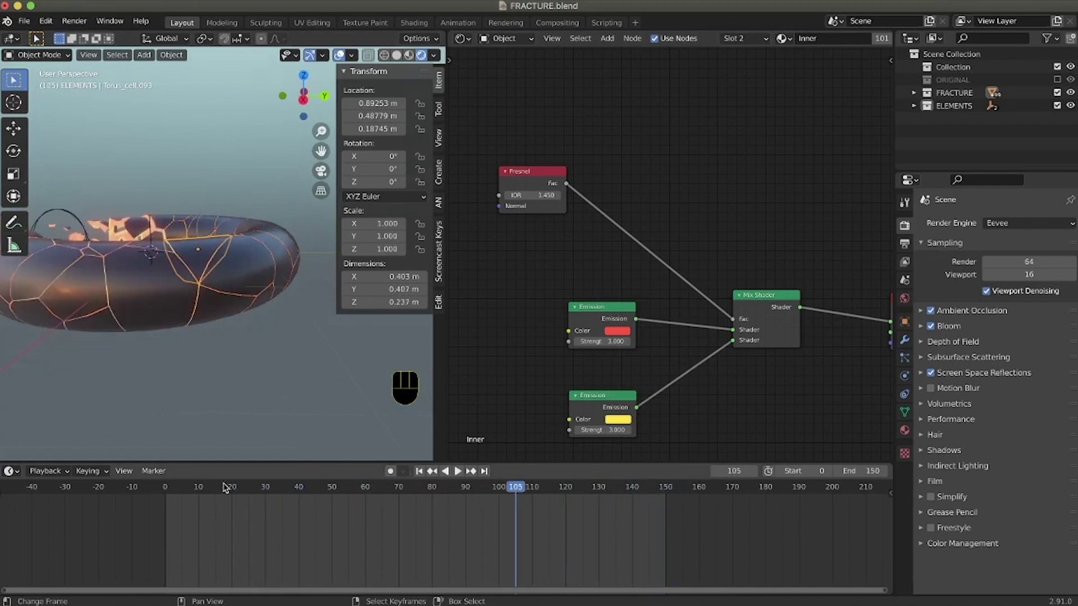
{"action": "left_click_drag", "start_coordinate": [293, 488], "coordinate": [263, 488]}
{"action": "scroll", "coordinate": [181, 319], "scroll_direction": "left", "scroll_amount": 5, "text": "shift"}
{"action": "scroll", "coordinate": [183, 317], "scroll_direction": "down", "scroll_amount": 5, "text": "ctrl"}
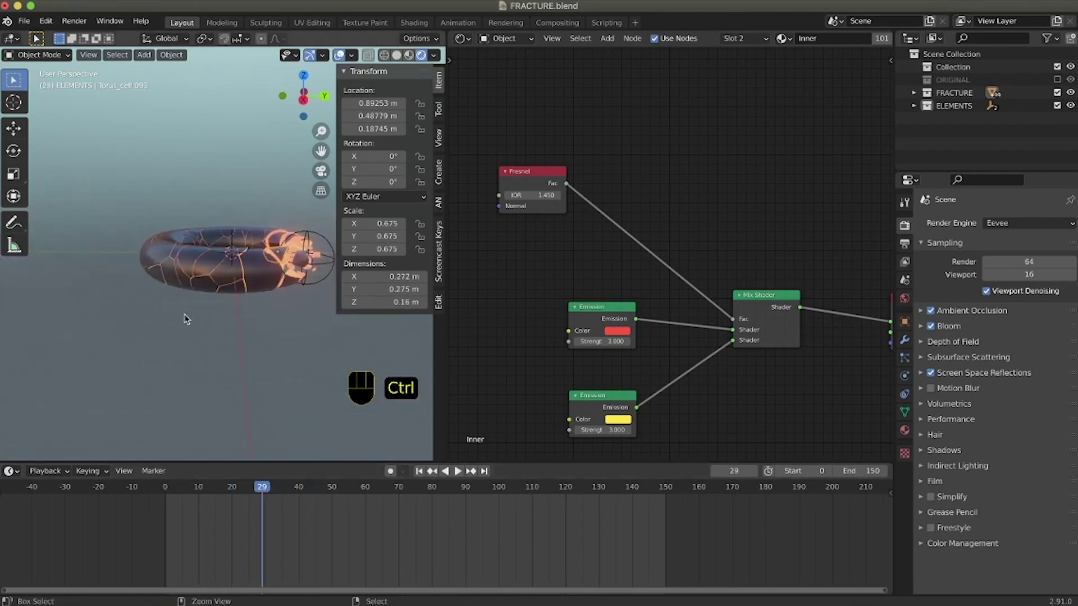
{"action": "scroll", "coordinate": [187, 318], "scroll_direction": "right", "scroll_amount": 5}
{"action": "scroll", "coordinate": [188, 318], "scroll_direction": "right", "scroll_amount": 4, "text": "shift"}
{"action": "middle_click_drag", "start_coordinate": [206, 315], "coordinate": [219, 279]}
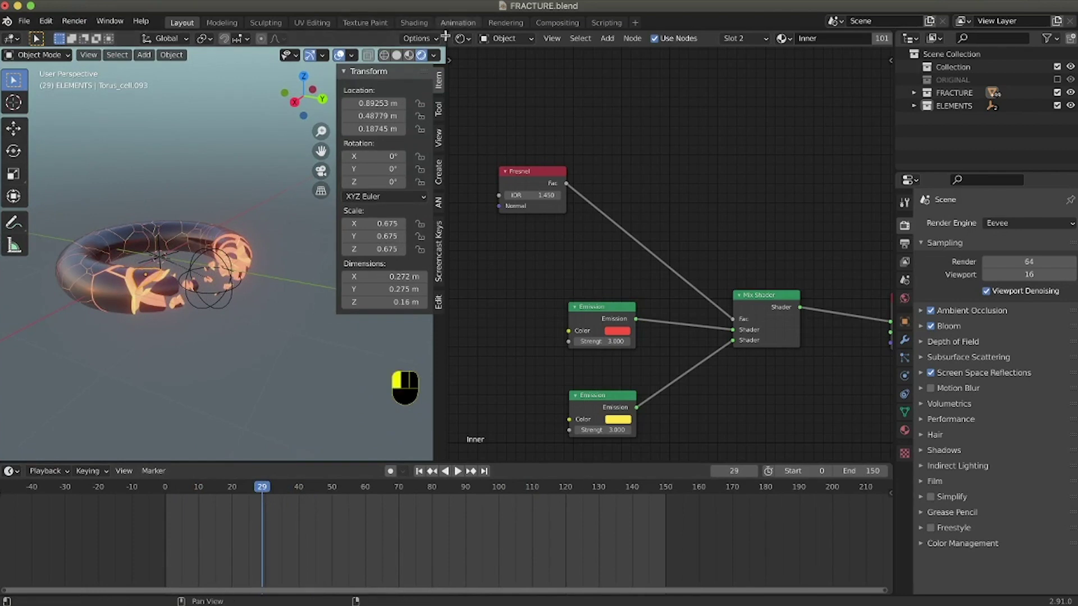
- Merge the node editor area into the 3D viewport and reframe the fractured torus in the enlarged view
{"action": "left_click_drag", "start_coordinate": [445, 36], "coordinate": [675, 141]}
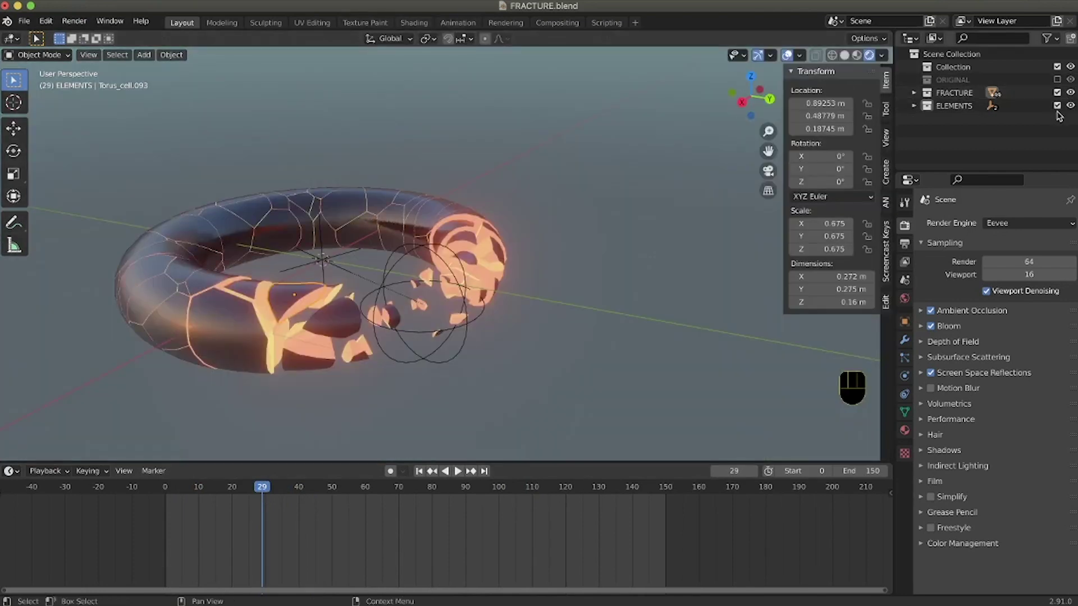
{"action": "middle_click_drag", "start_coordinate": [512, 266], "coordinate": [582, 257], "text": "shift"}
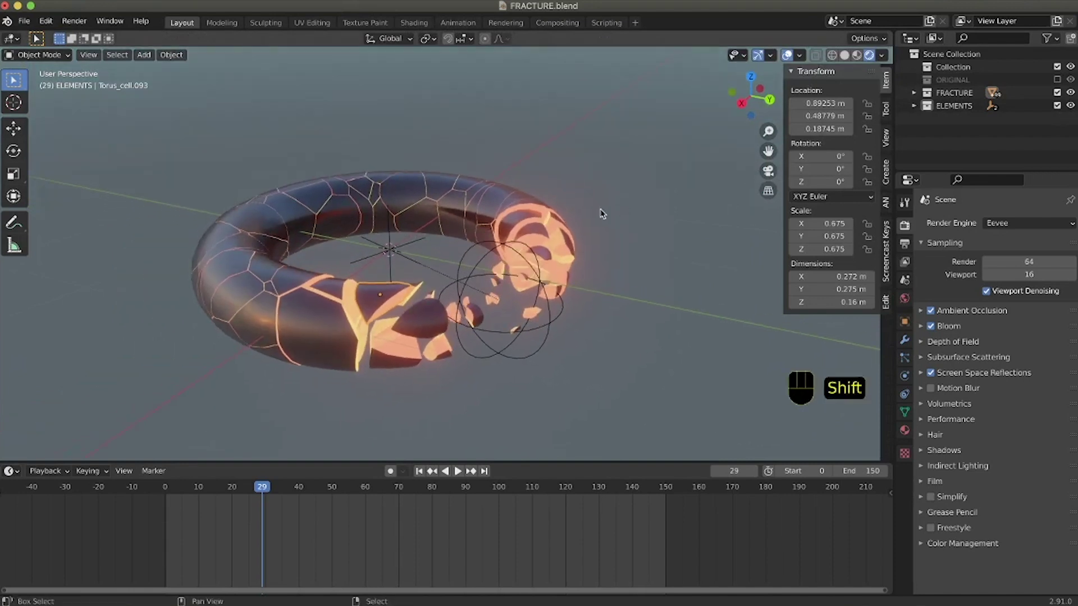
{"action": "middle_click_drag", "start_coordinate": [602, 211], "coordinate": [602, 152], "text": "shift"}
- Exclude the ELEMENTS collection to preview the fracture without helper objects, scrub to frame 24, and include the collection again
{"action": "left_click", "coordinate": [1057, 105]}
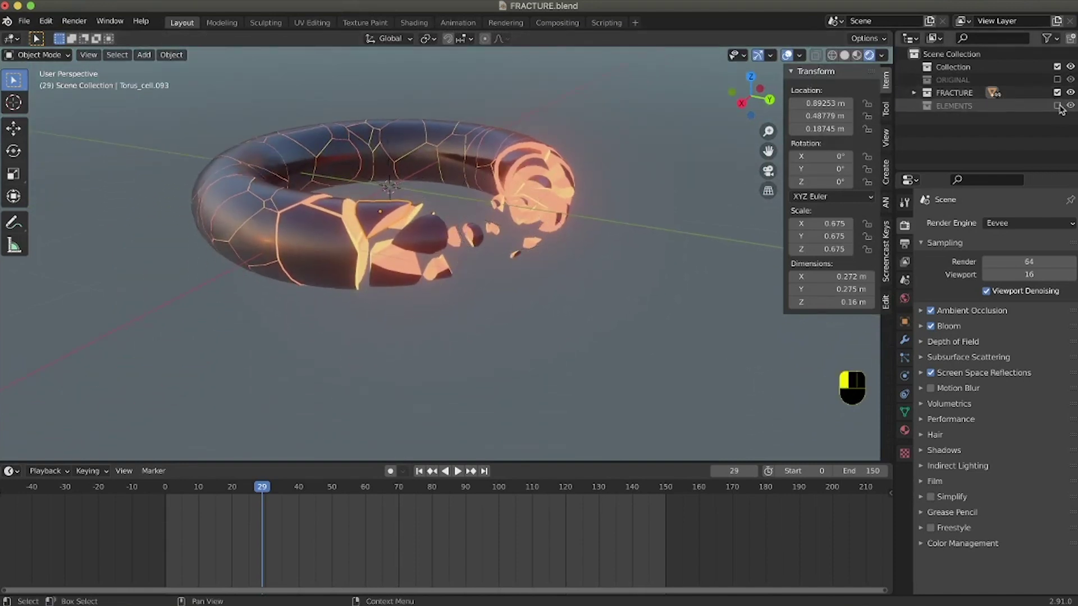
{"action": "left_click_drag", "start_coordinate": [335, 491], "coordinate": [245, 500]}
{"action": "left_click", "coordinate": [1057, 106]}
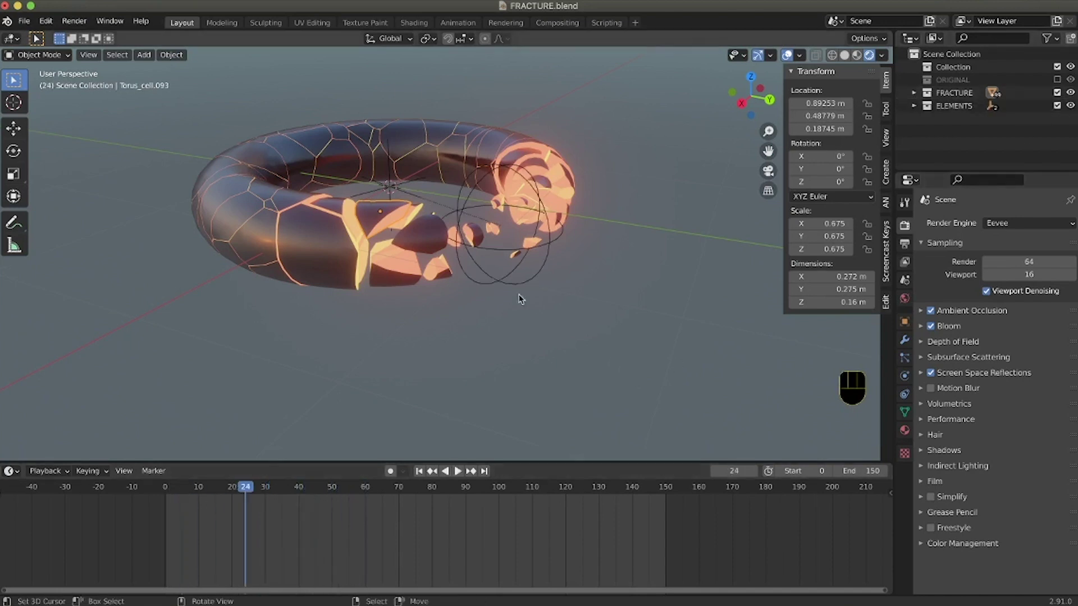
- Scrub between frames 35 and 28 and examine how the glowing fragments separate from the torus
{"action": "left_click_drag", "start_coordinate": [247, 494], "coordinate": [281, 496]}
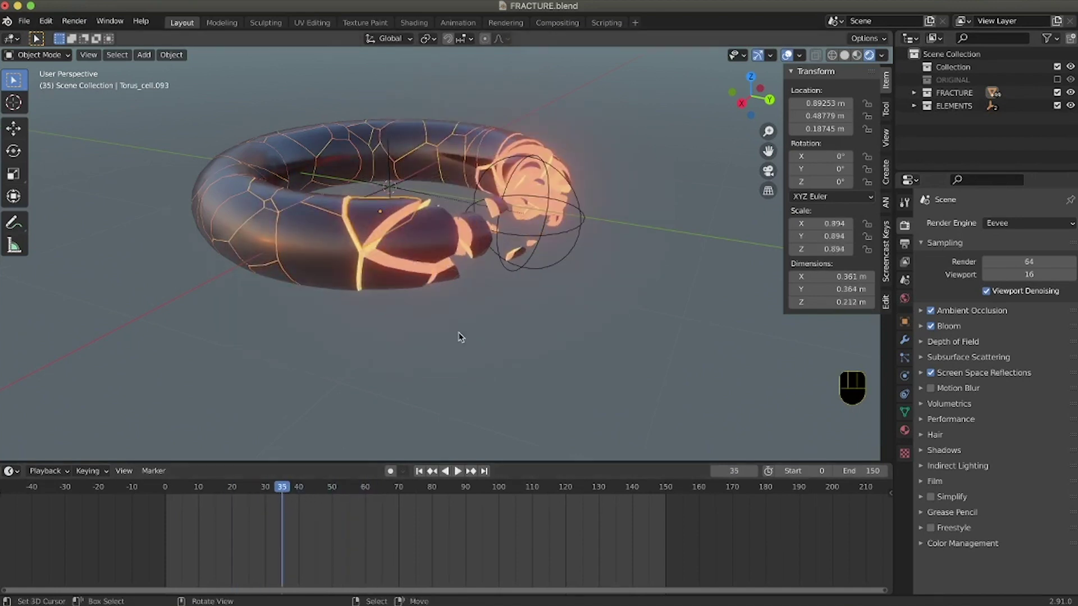
{"action": "scroll", "coordinate": [457, 335], "scroll_direction": "down", "scroll_amount": 5}
{"action": "middle_click_drag", "start_coordinate": [457, 313], "coordinate": [446, 321]}
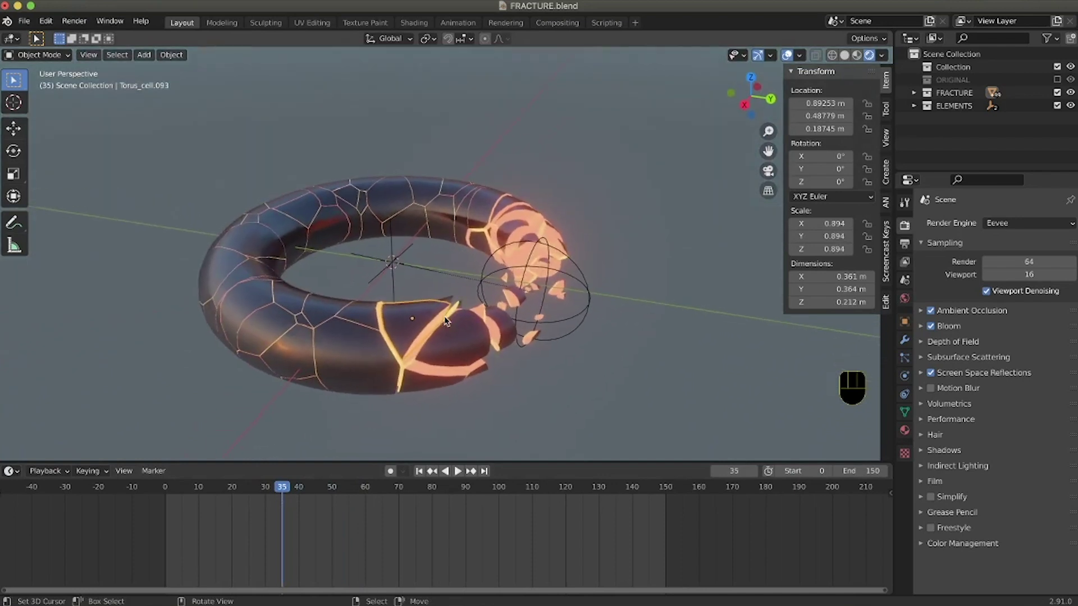
{"action": "middle_click_drag", "start_coordinate": [460, 297], "coordinate": [459, 302], "text": "shift"}
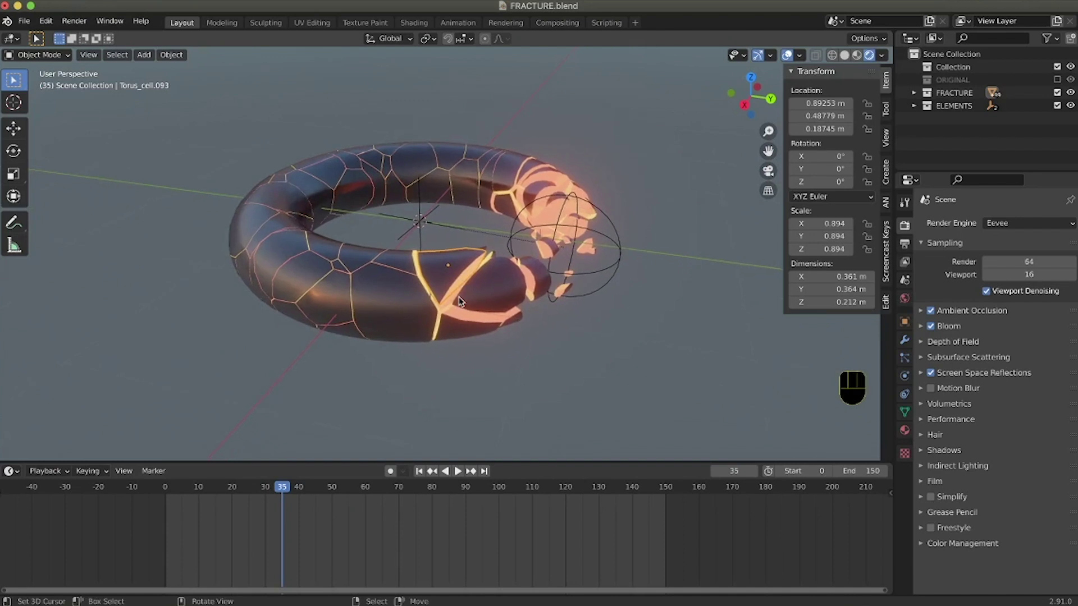
{"action": "left_click_drag", "start_coordinate": [287, 488], "coordinate": [258, 487]}
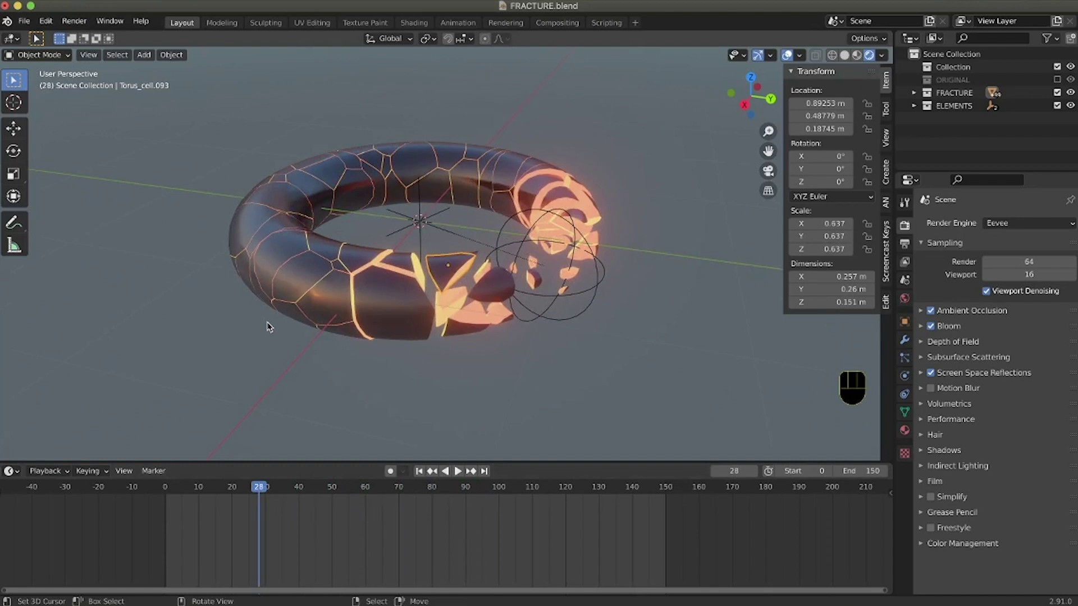